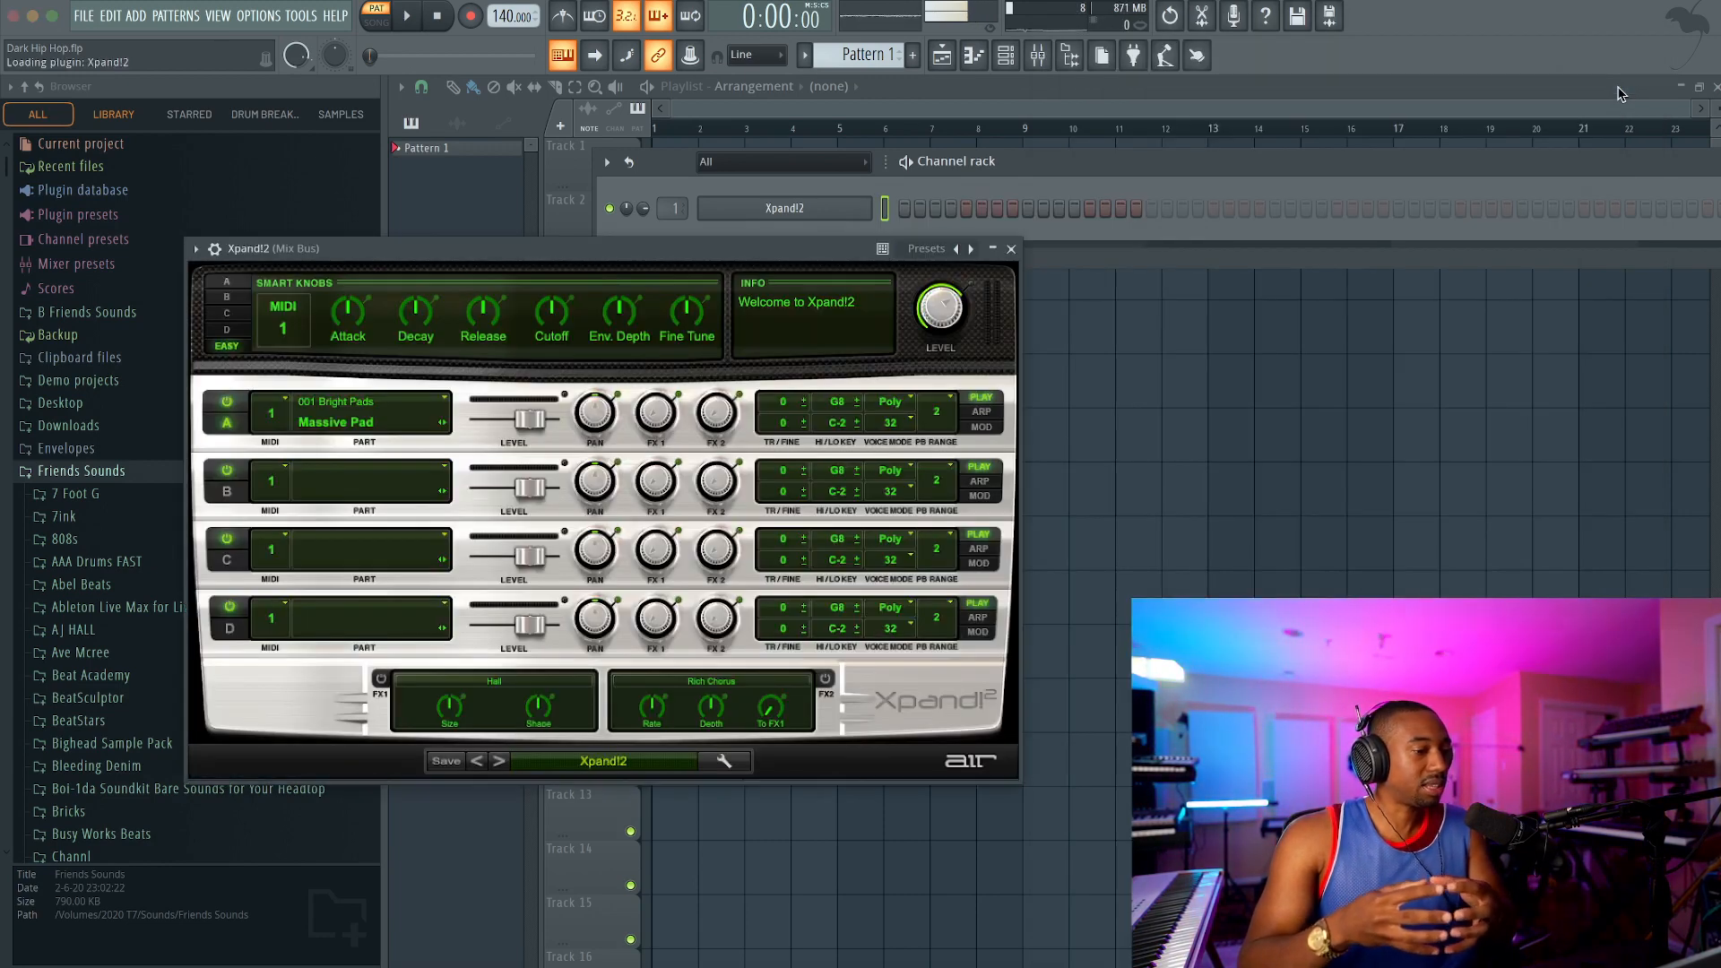
Step: Load the +01 Belly Ving Pad preset from the Bright Pads category in Xpand!2, comparing it with +02 Wind Rider
click(592, 763)
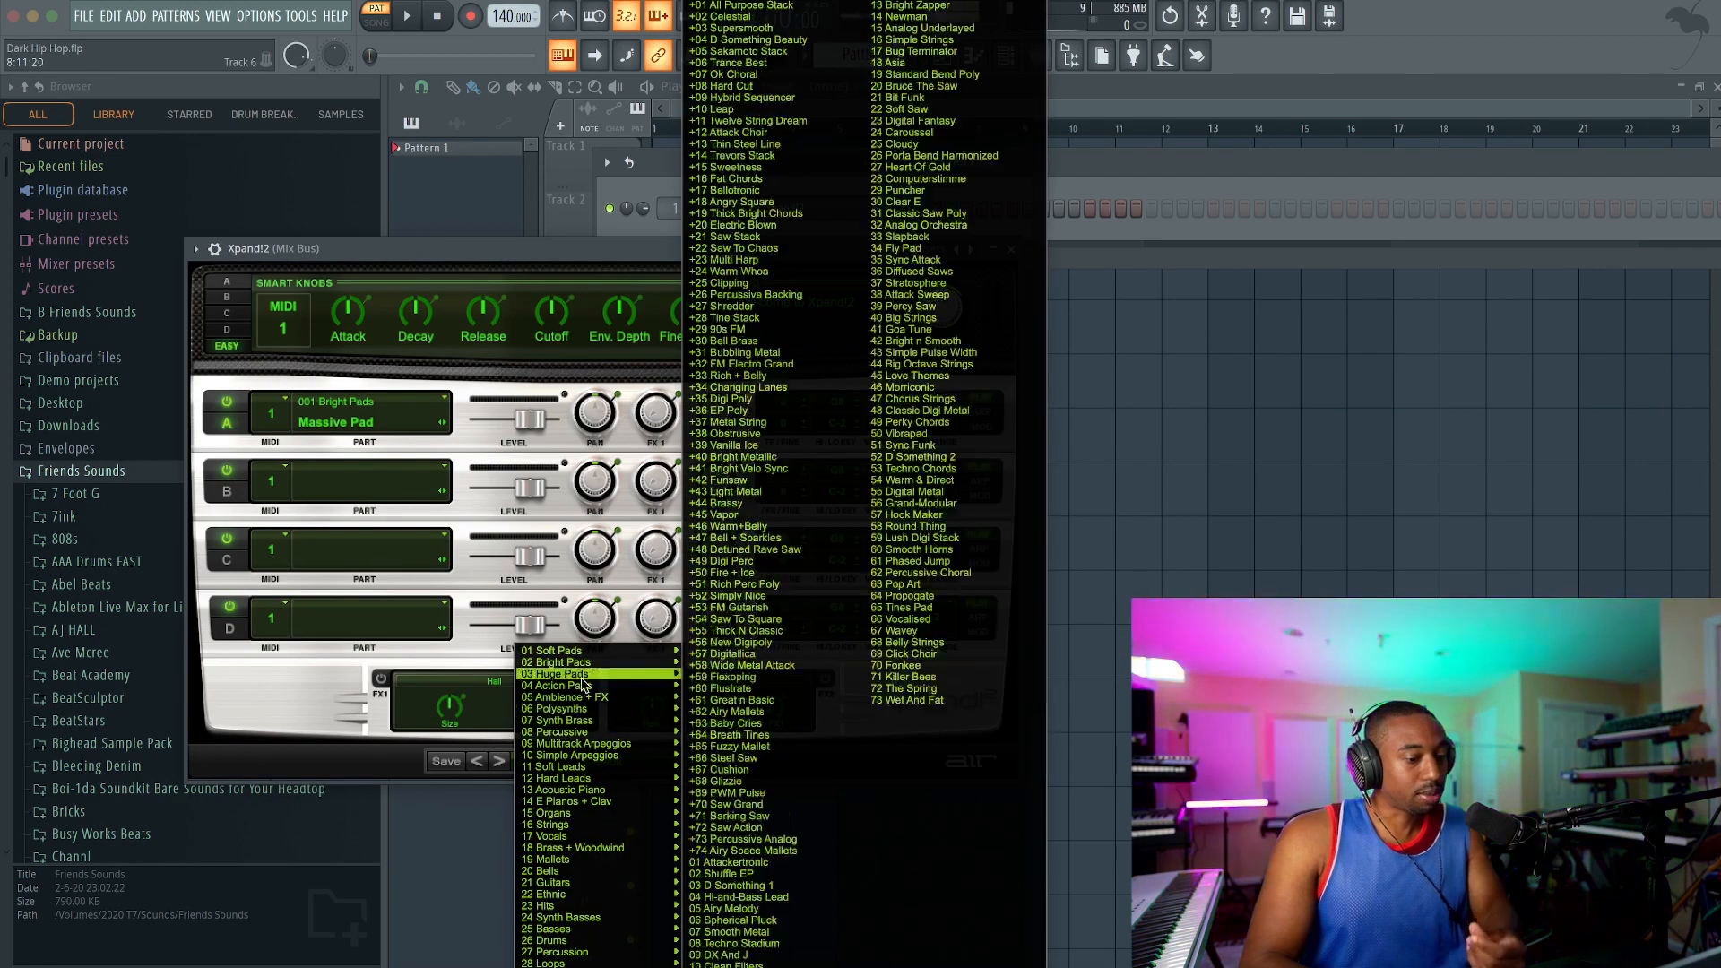
mouse_move(587, 689)
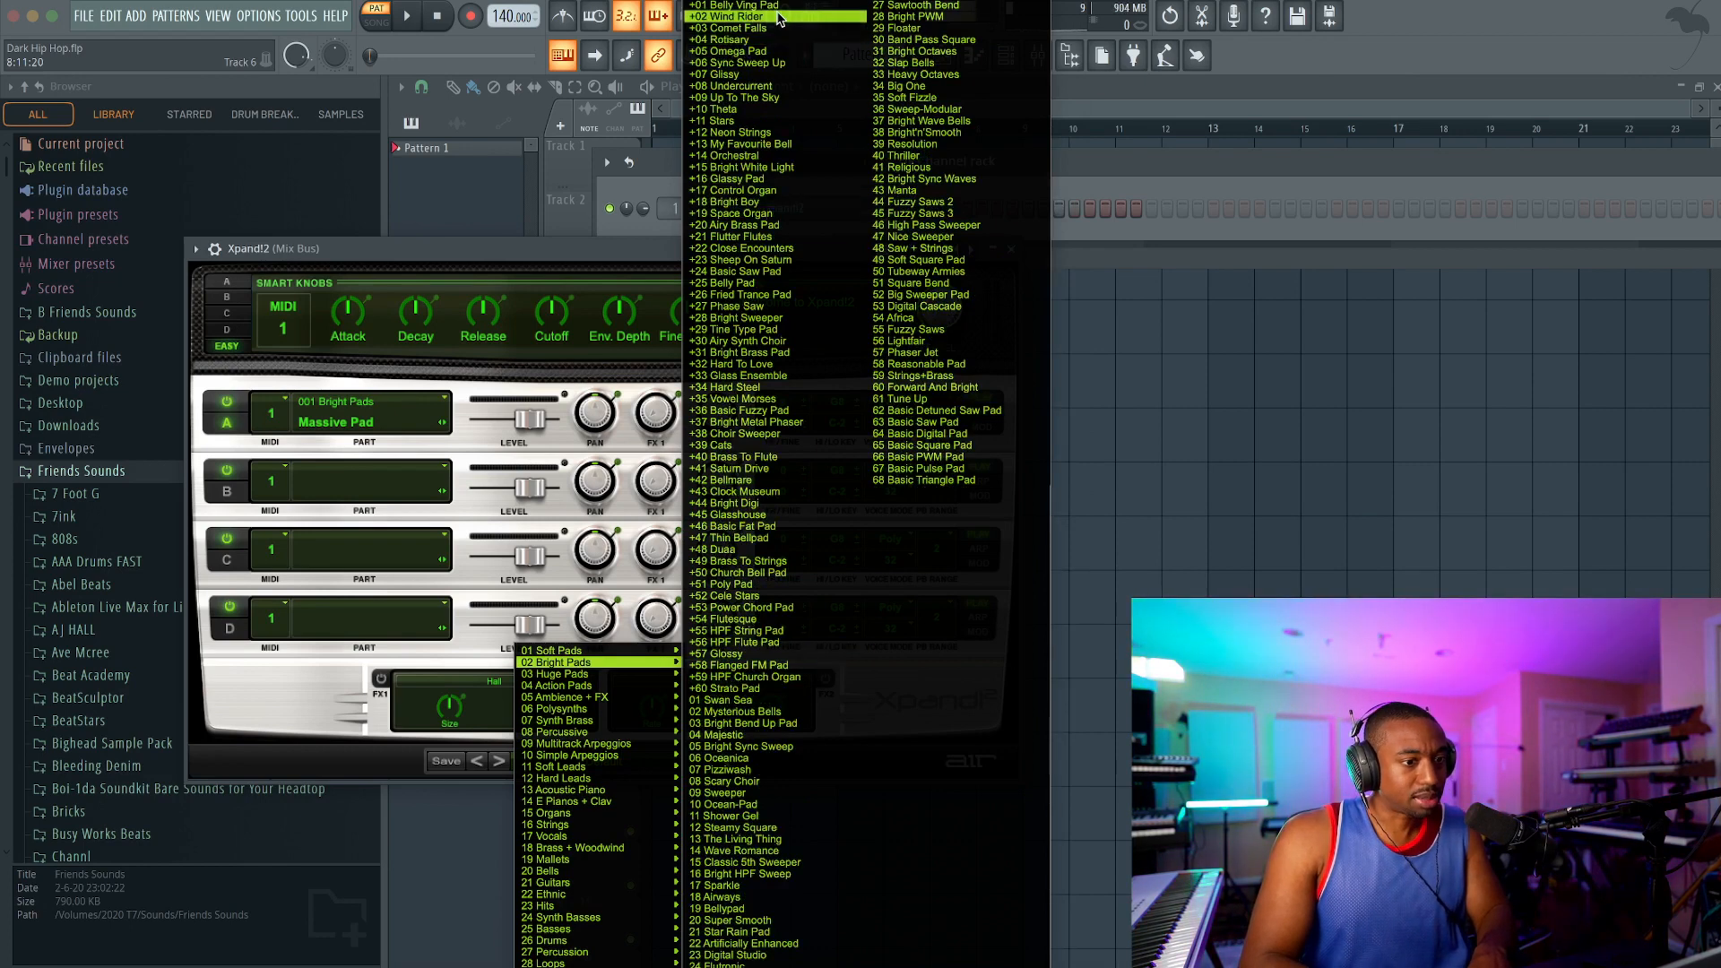
click(780, 6)
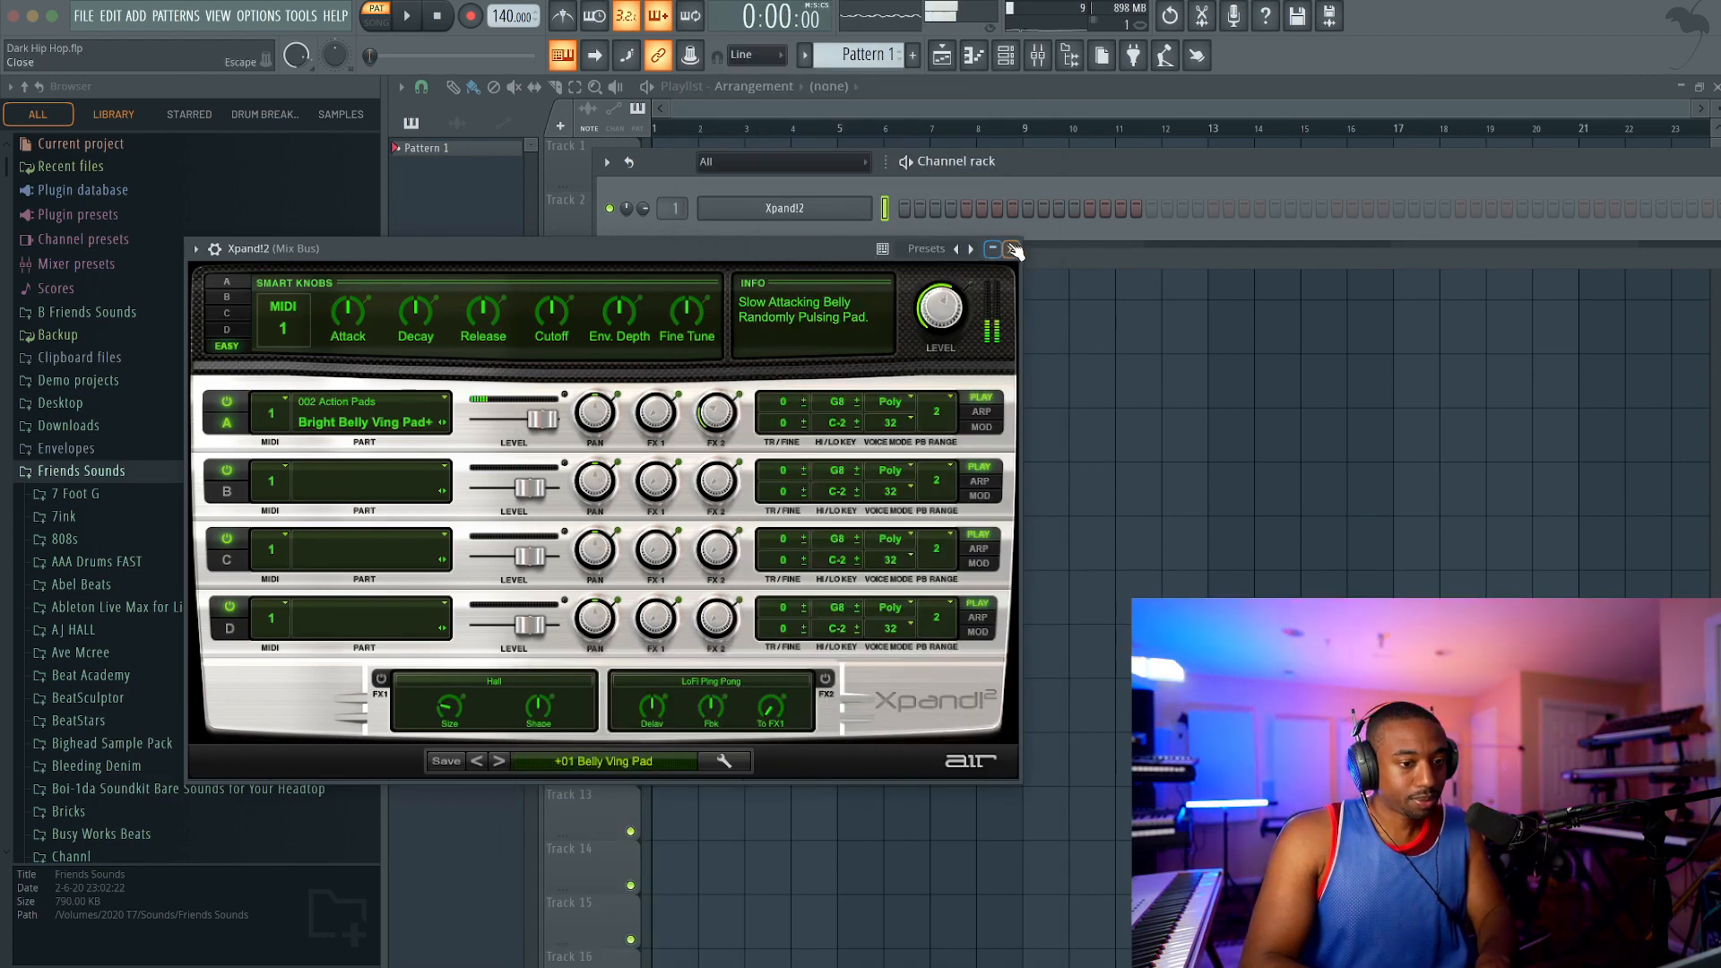
click(499, 761)
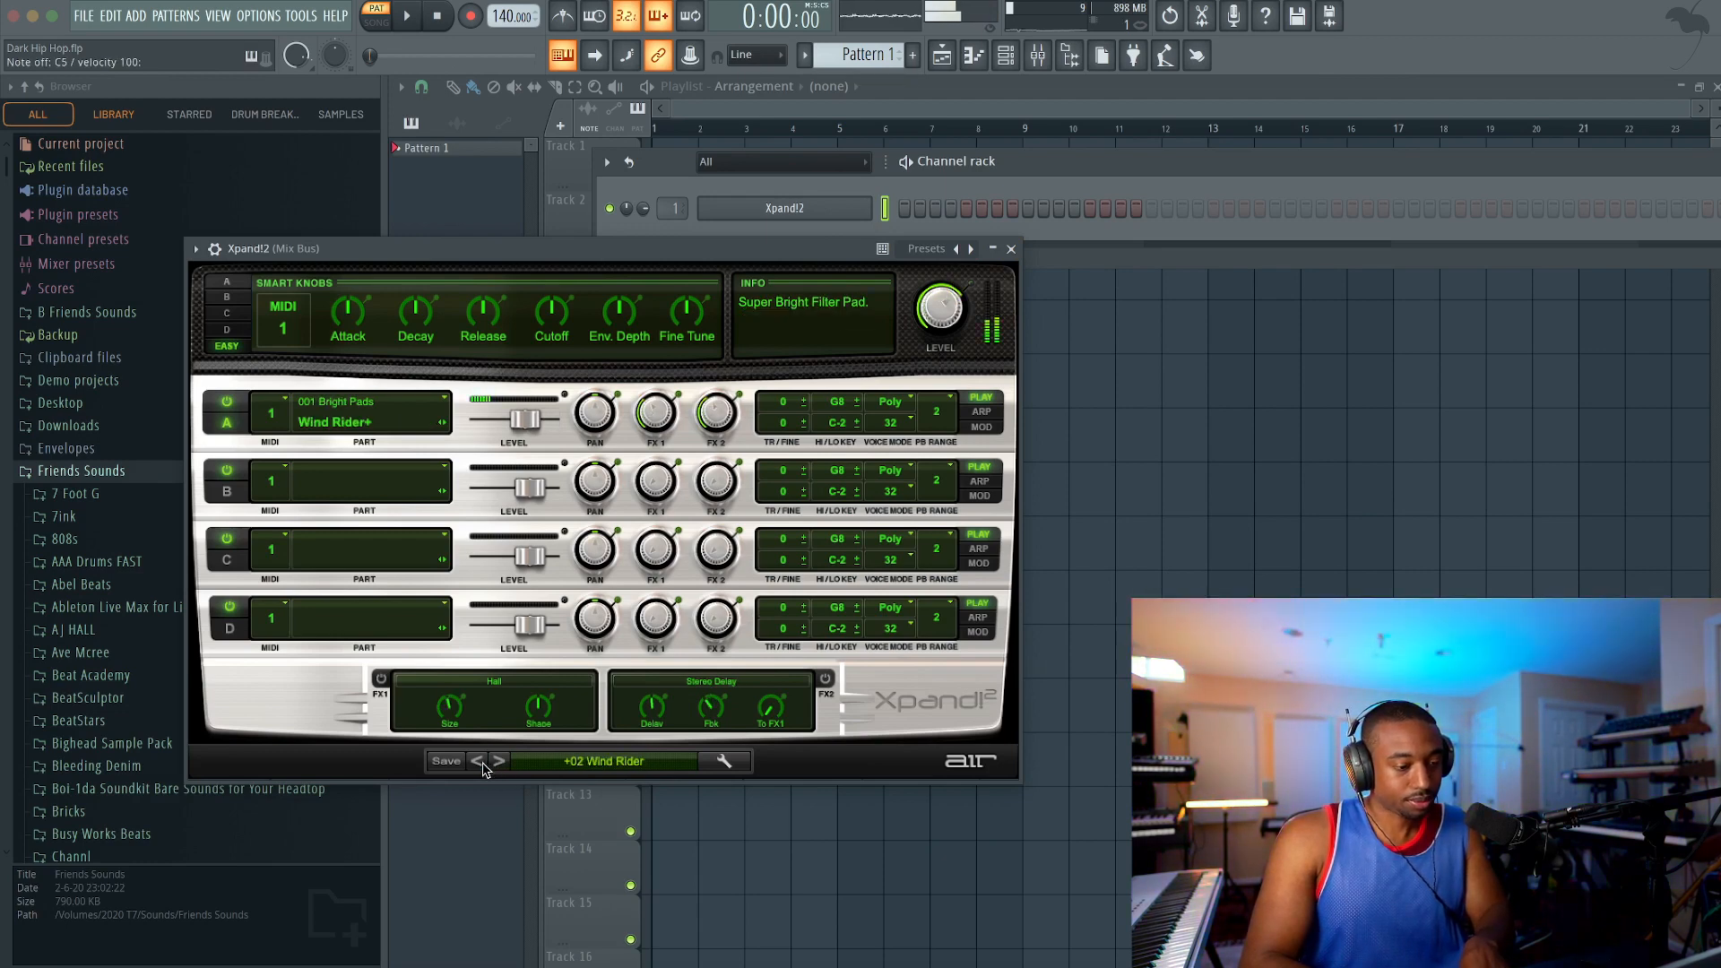
click(1014, 250)
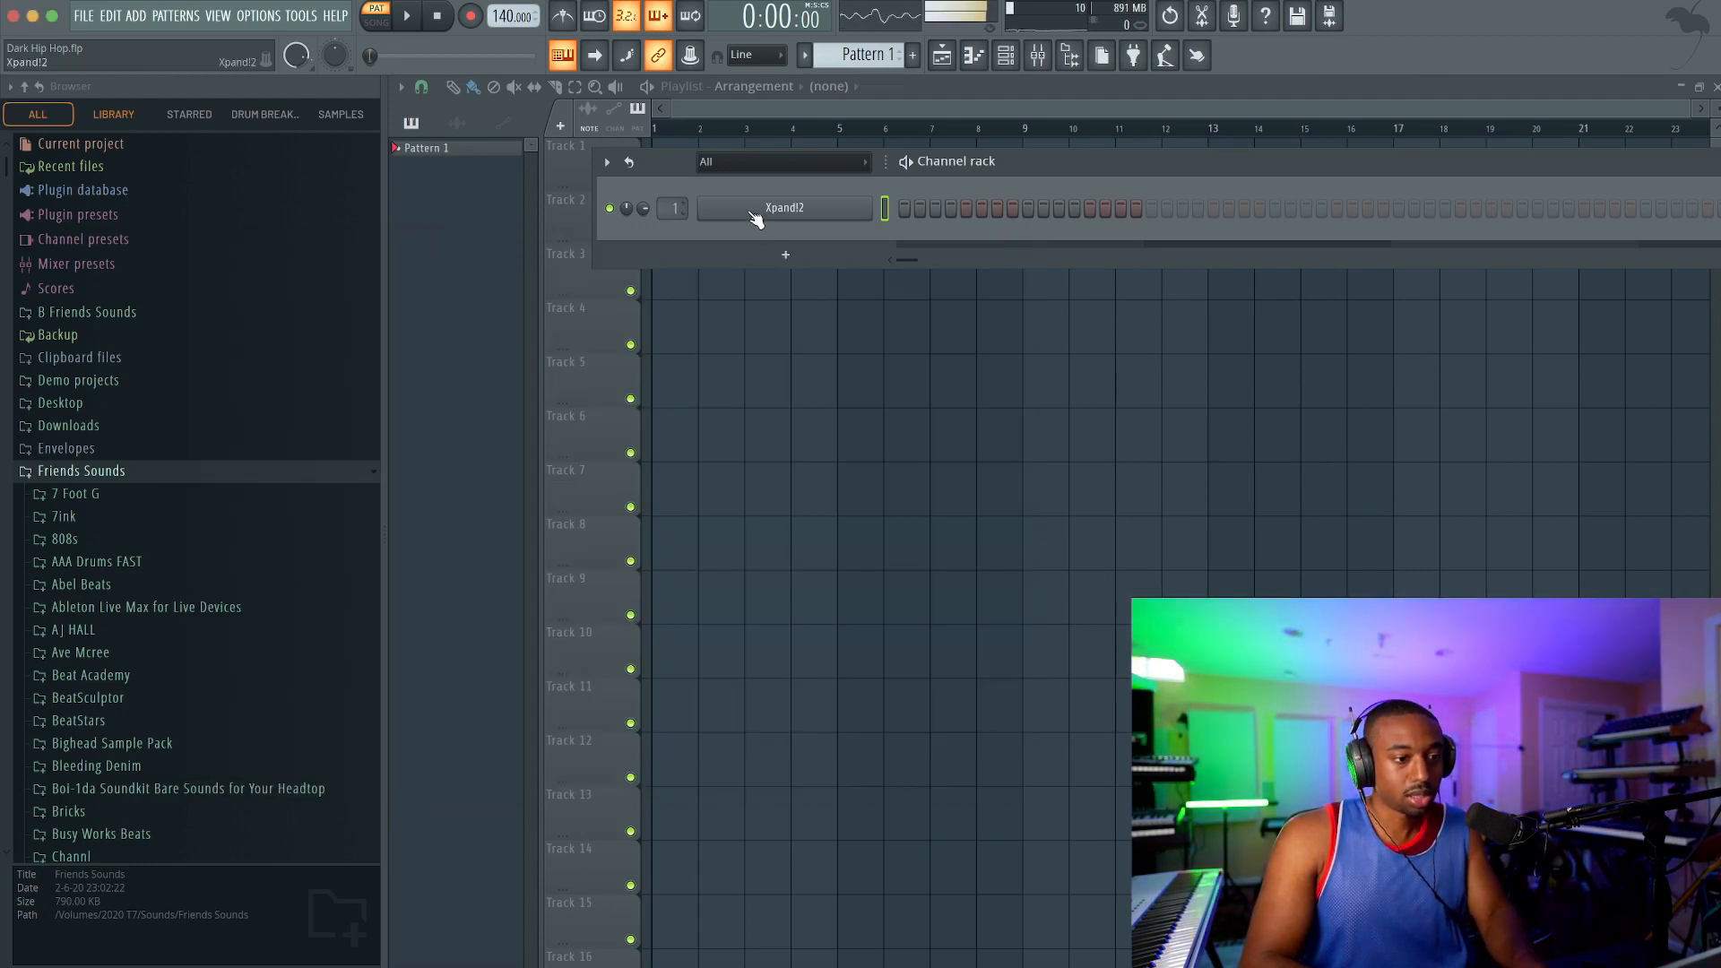
Step: Open the piano roll for the Xpand!2 channel and draw a one-bar C5 note at bar 1
right_click(762, 214)
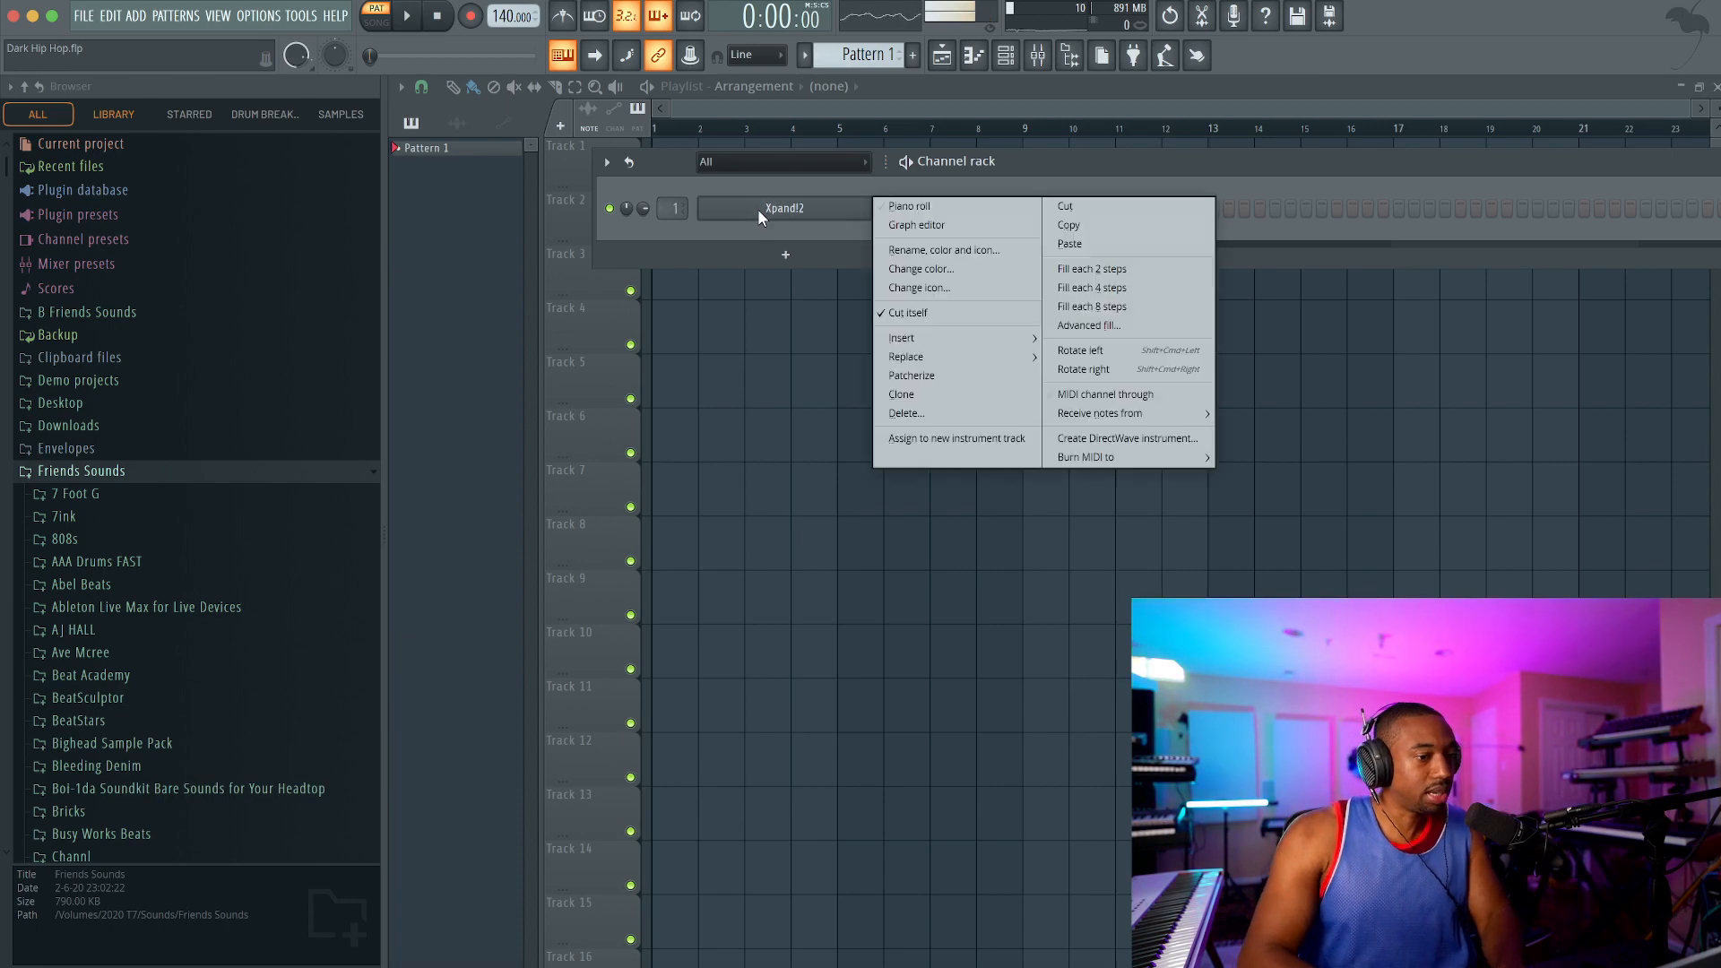
click(912, 212)
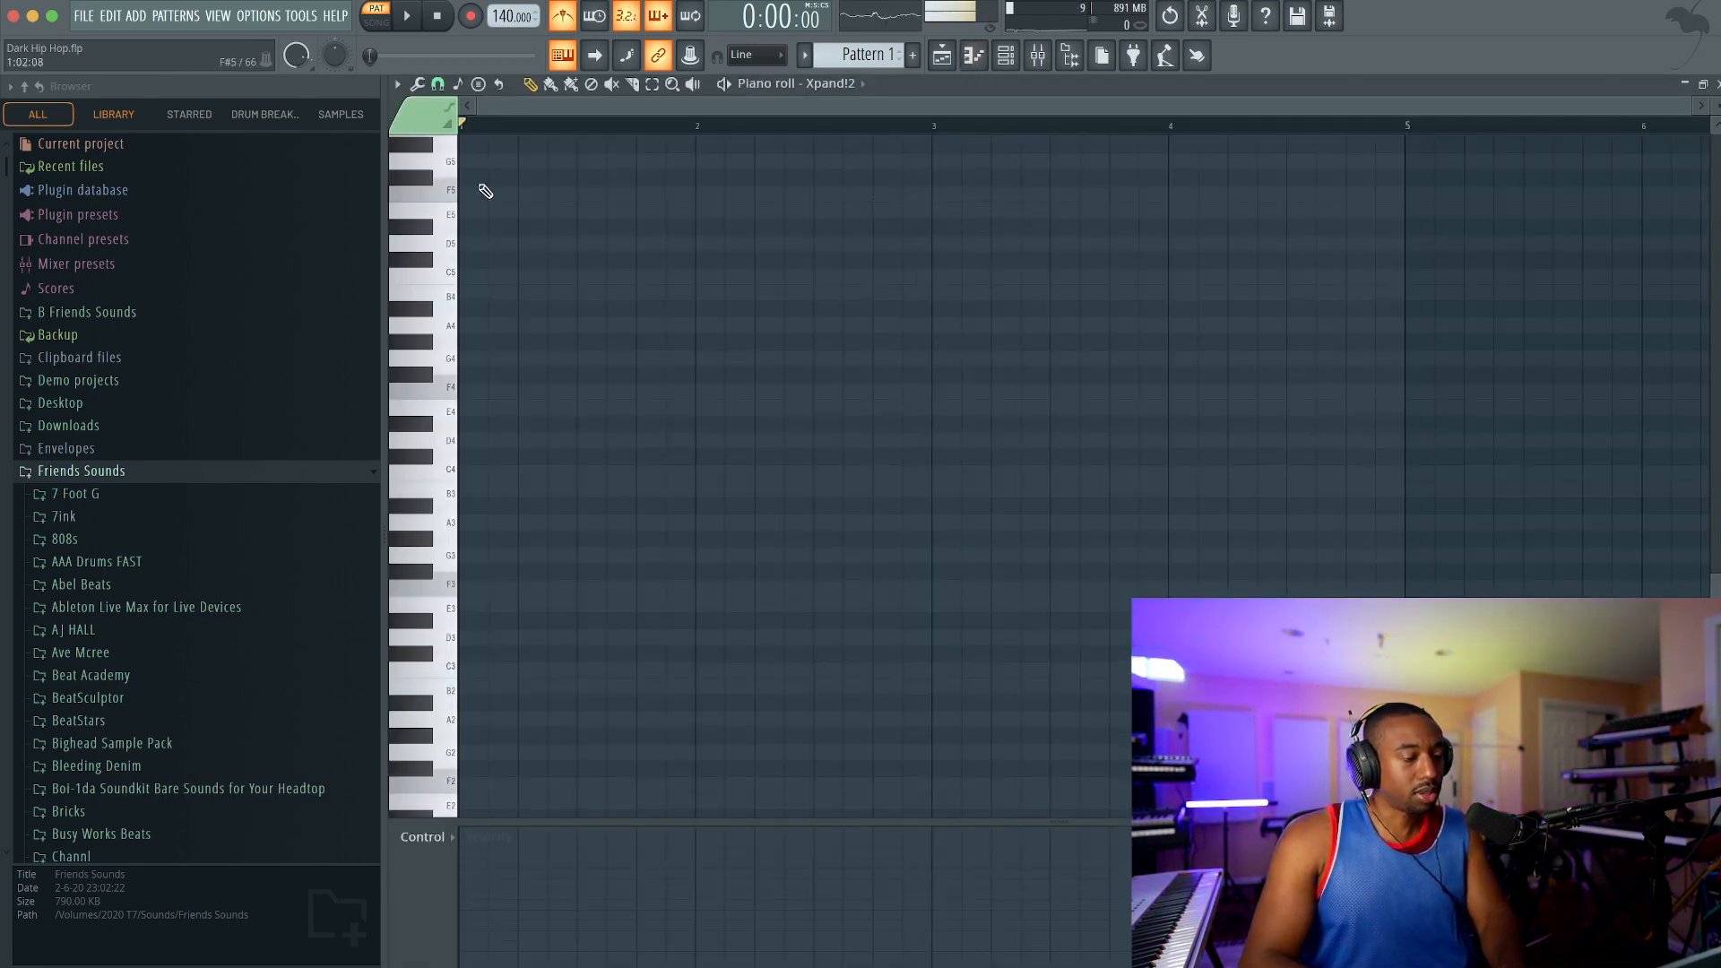
scroll(488, 269, up, 2)
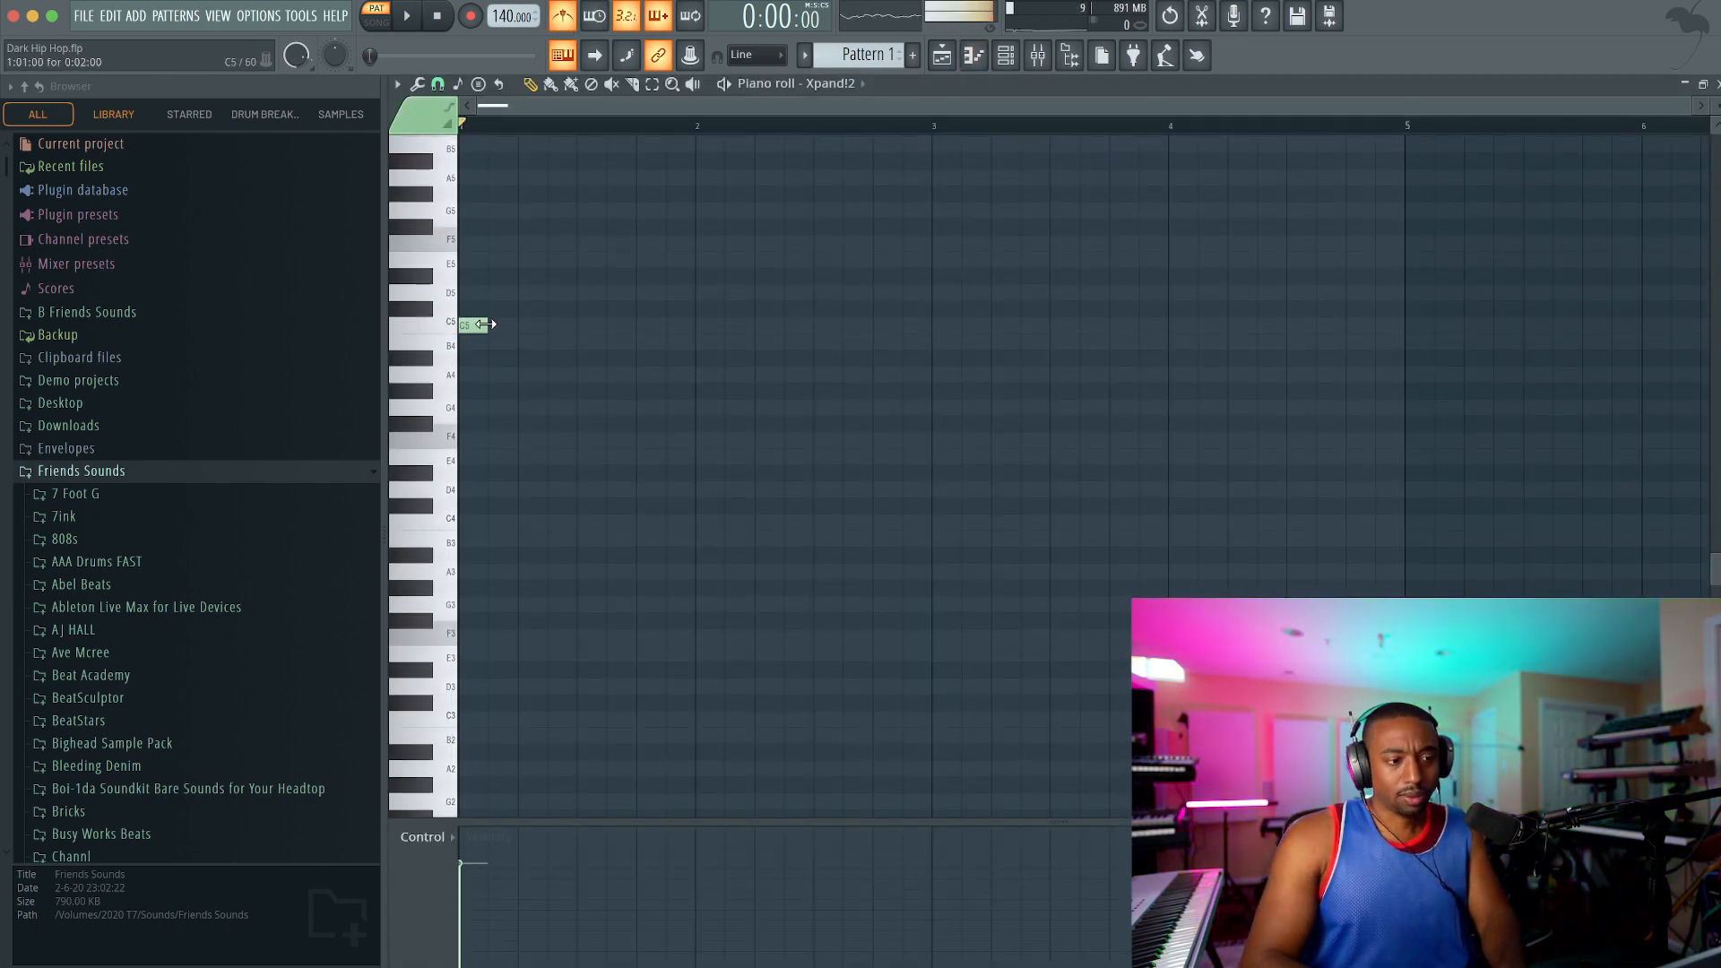
drag(474, 324, 691, 325)
scroll(680, 325, up, 4)
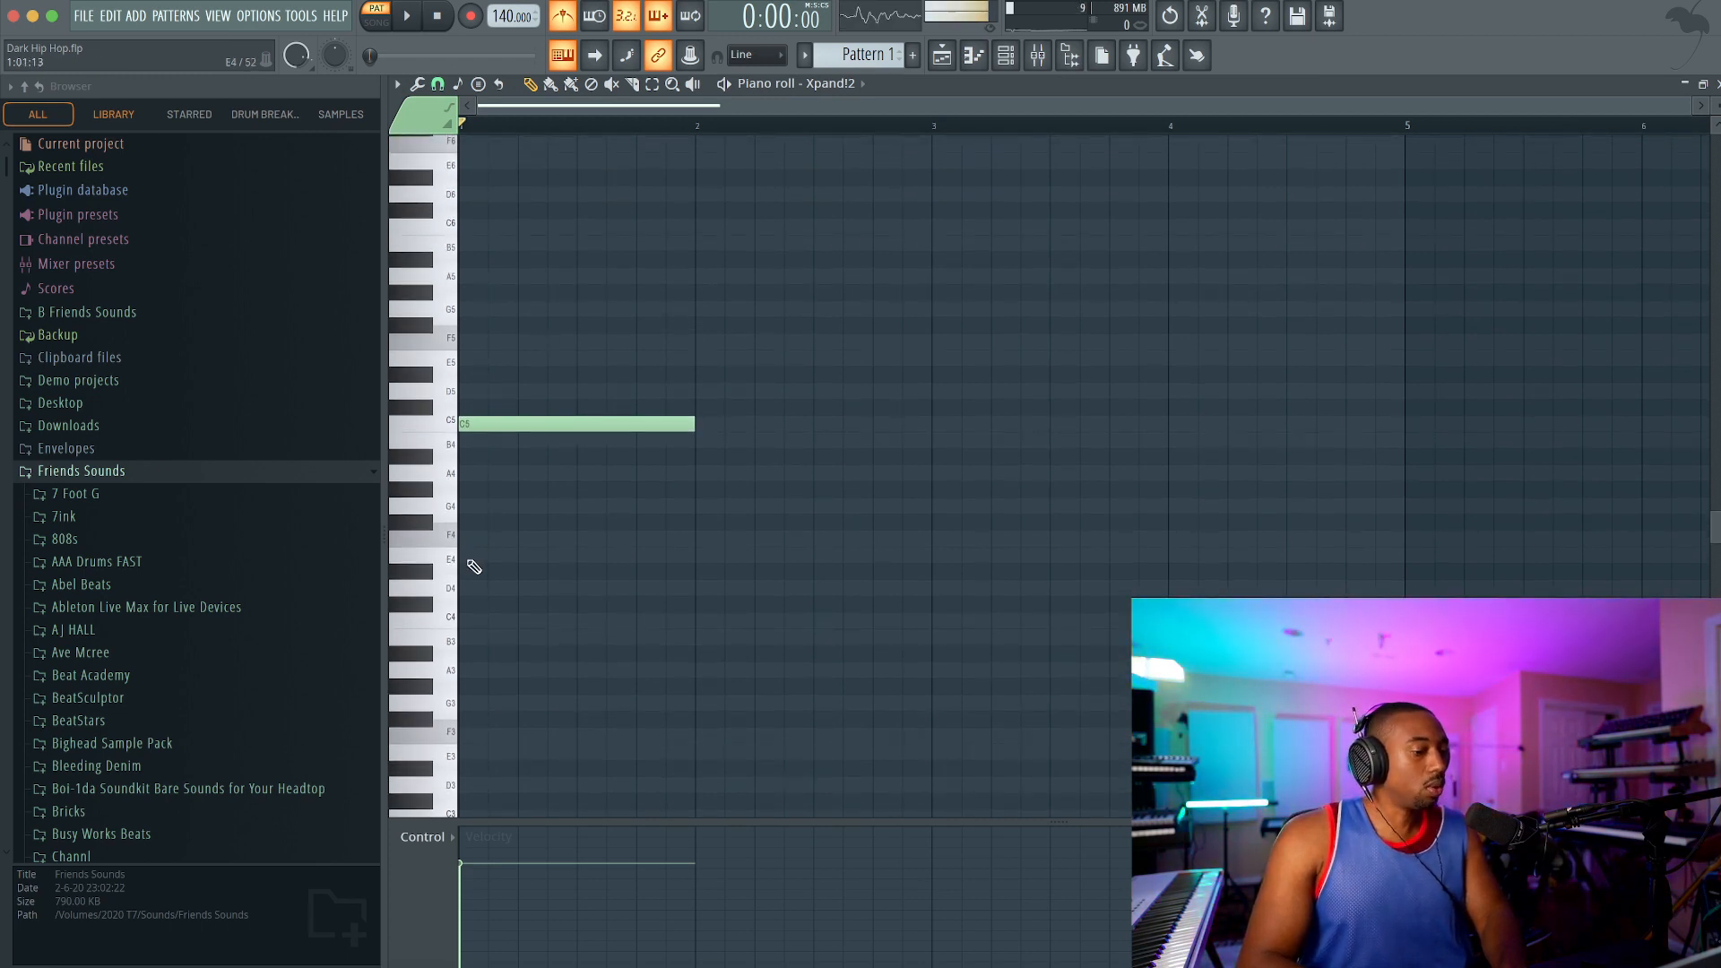
Step: Replace the C5 note with a one-bar A4 note at bar 1 and play it back
click(476, 484)
right_click(481, 481)
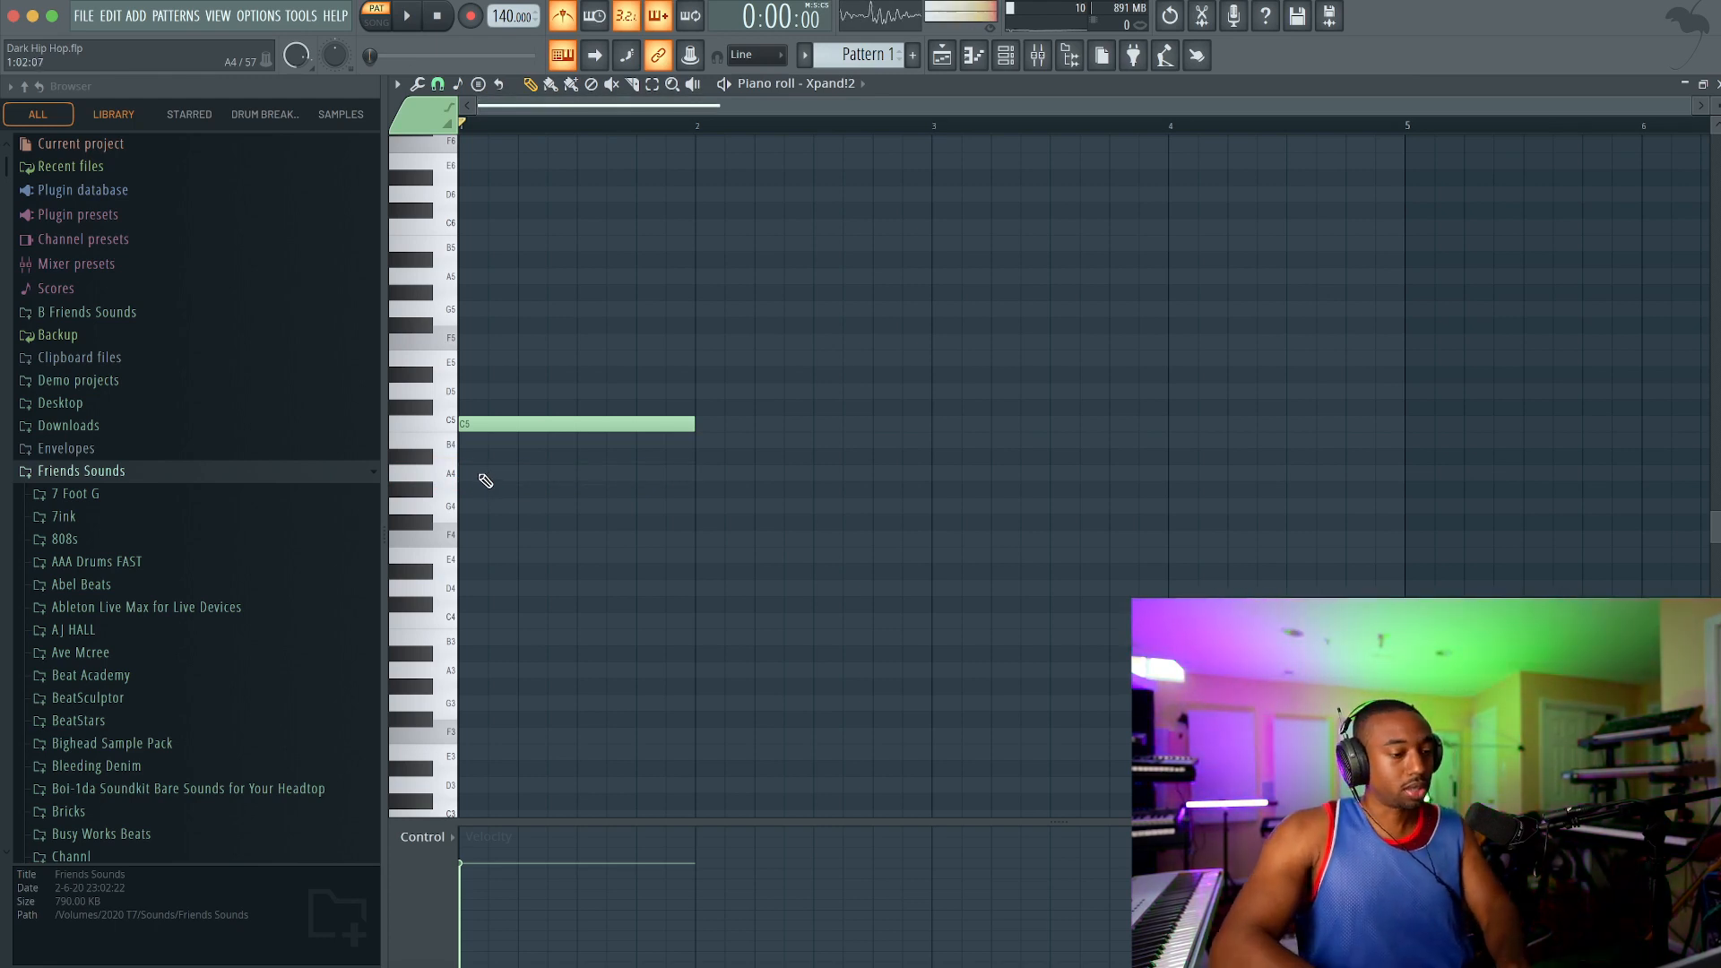
click(481, 473)
right_click(502, 423)
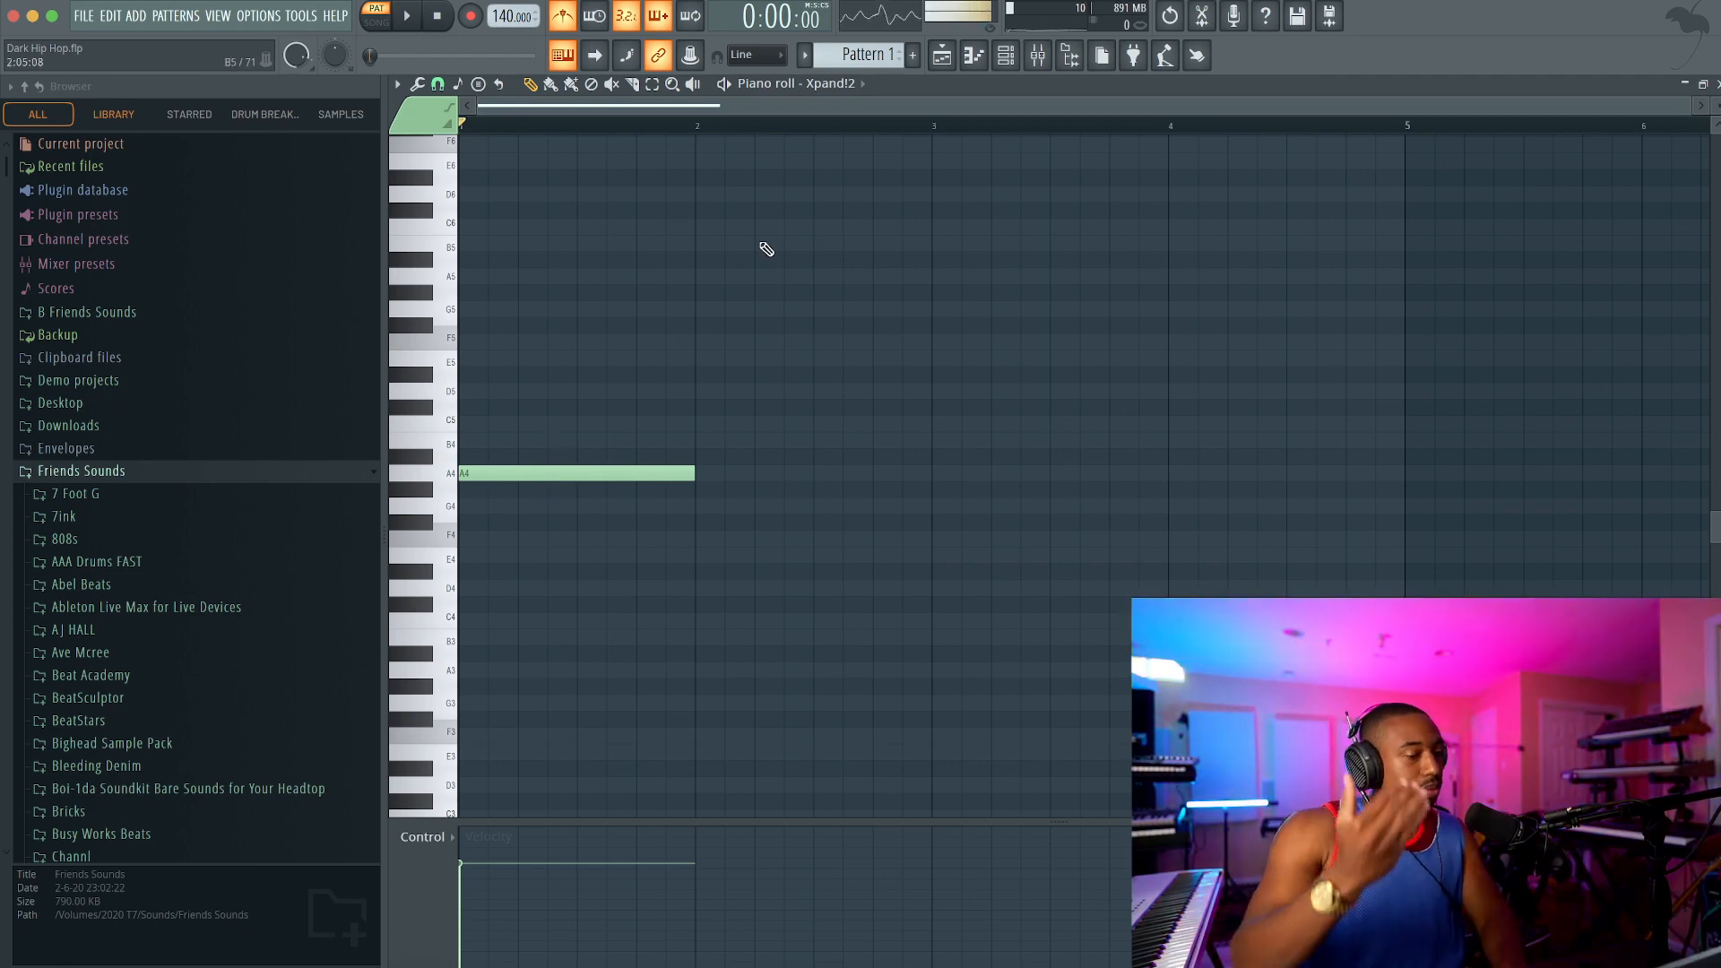
key(space)
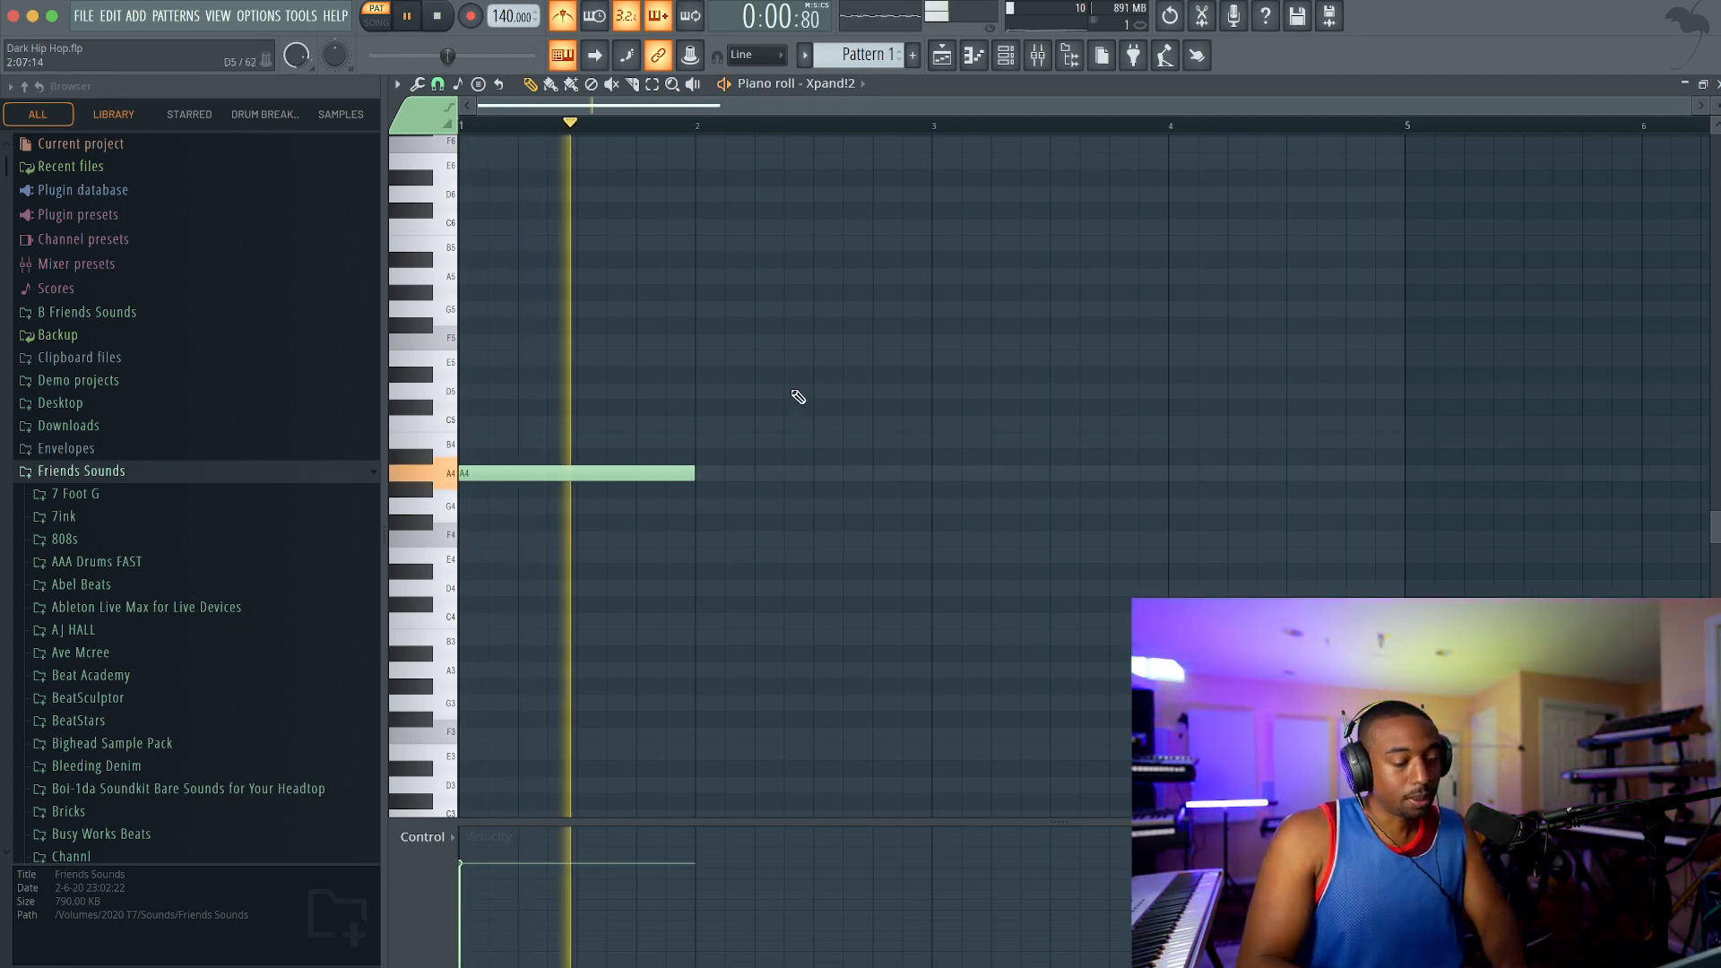
key(space)
Step: Extend the A4 note to four bars and hide the browser to widen the piano roll
drag(694, 473, 1396, 466)
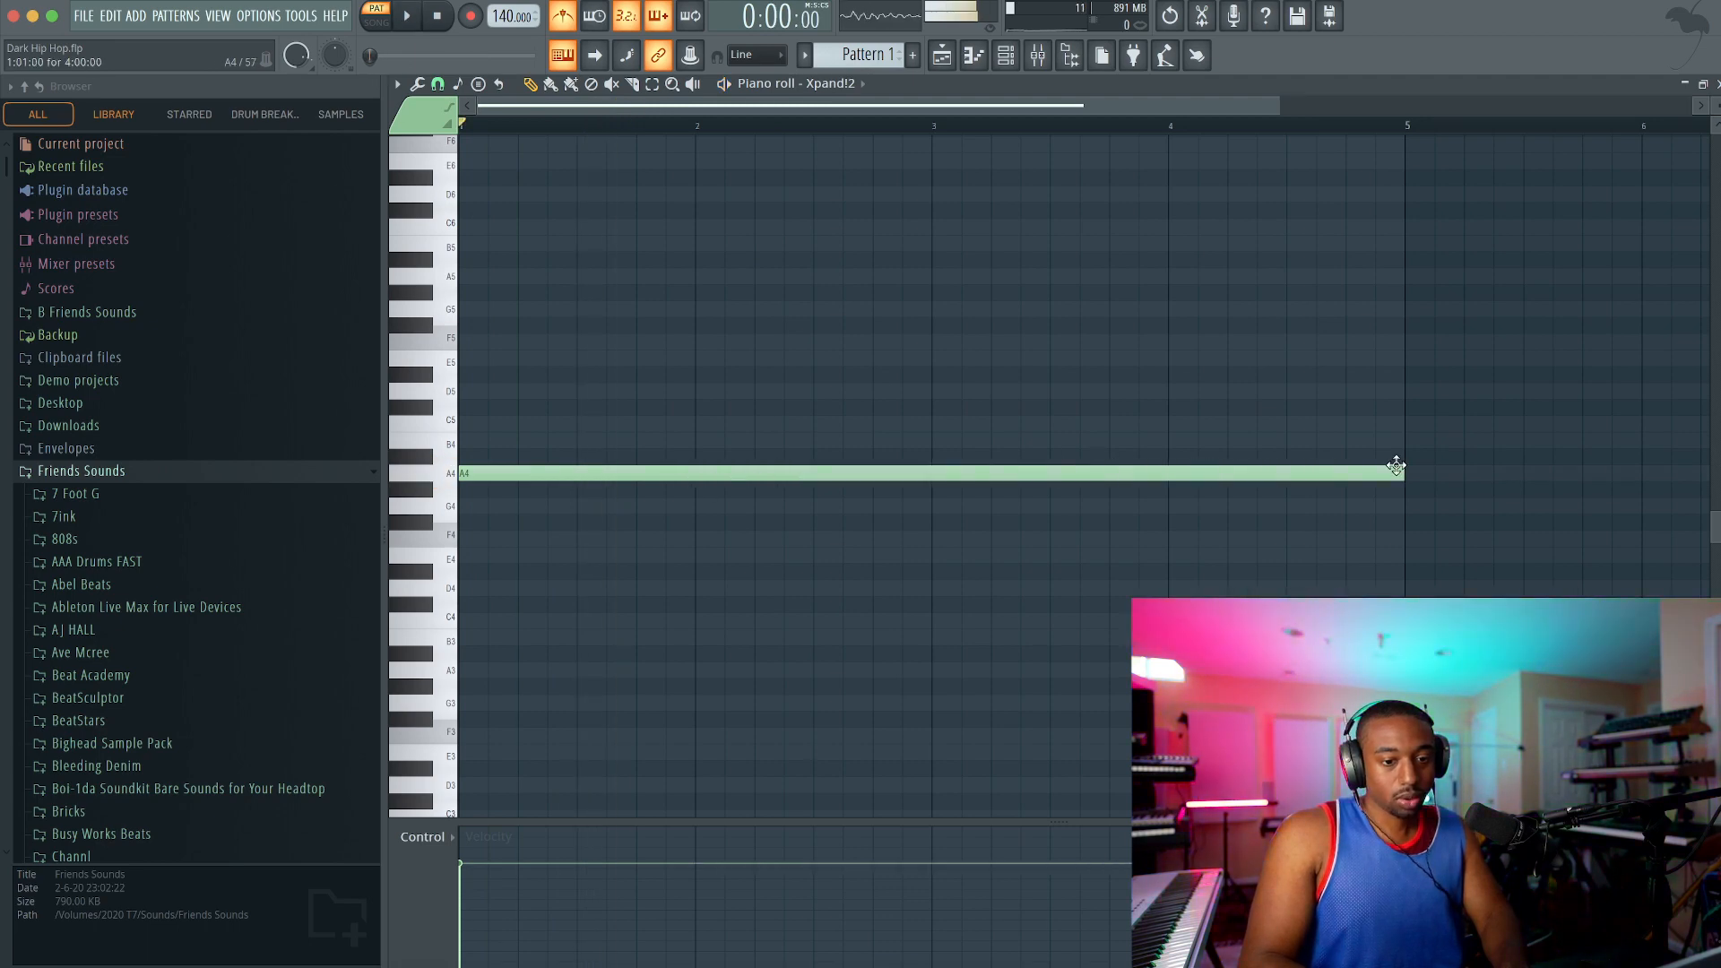
scroll(1395, 466, down, 1)
key(space)
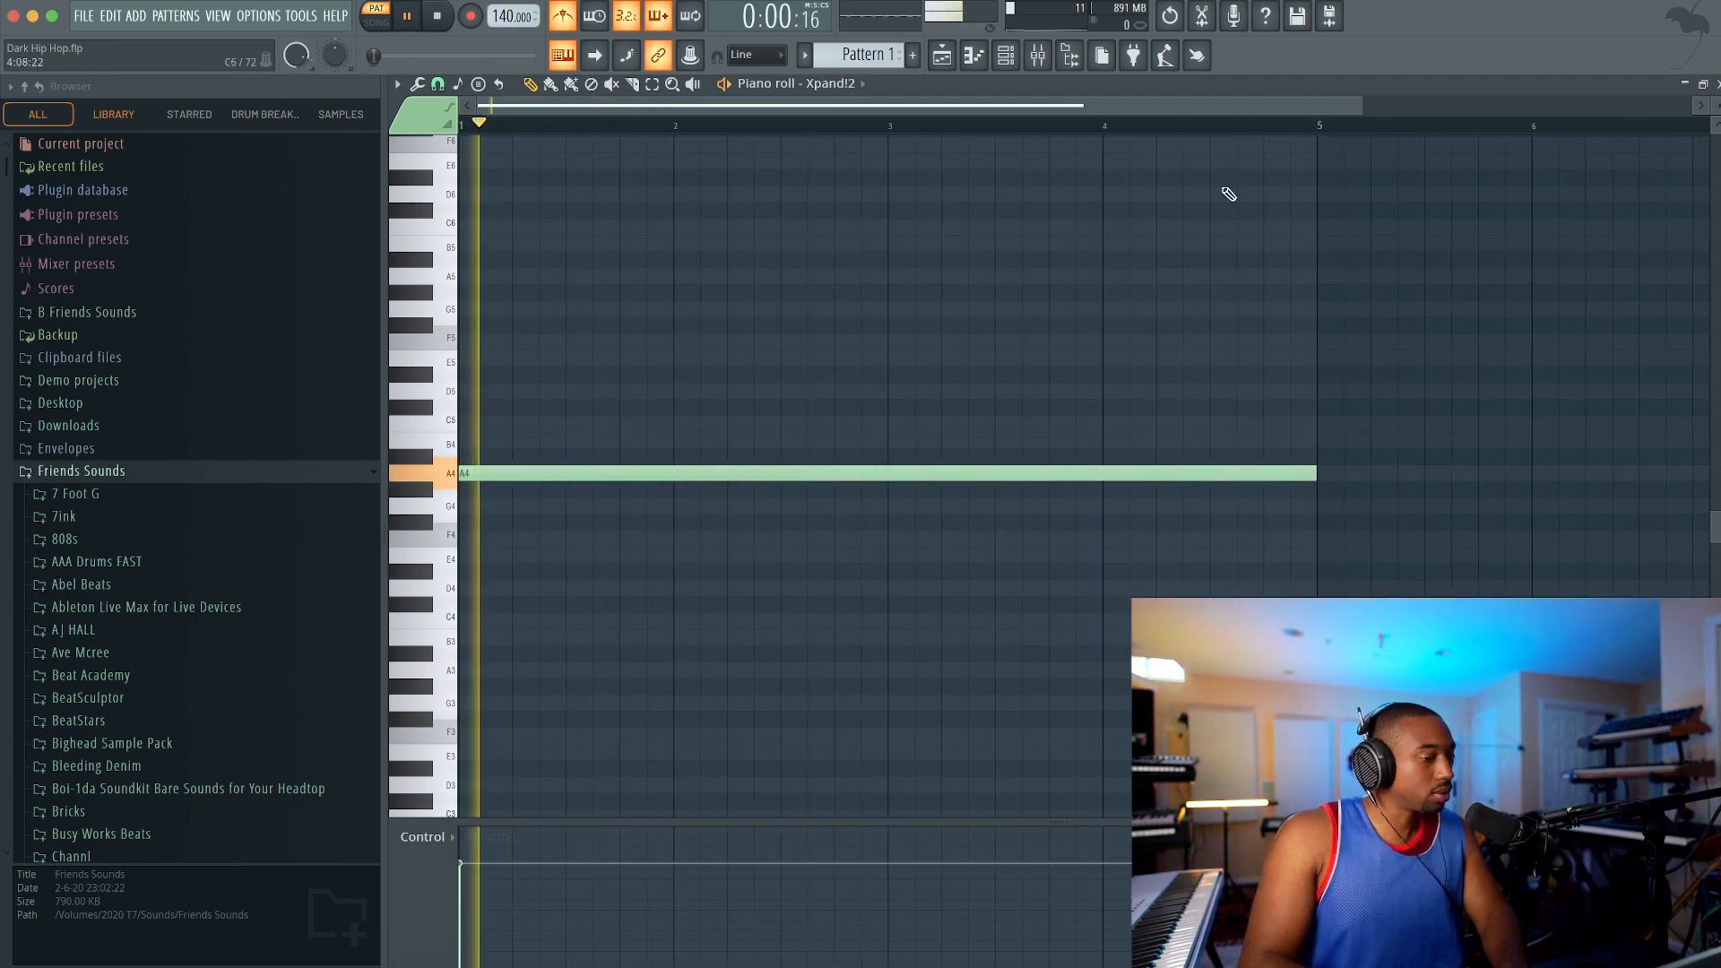
click(1079, 65)
key(space)
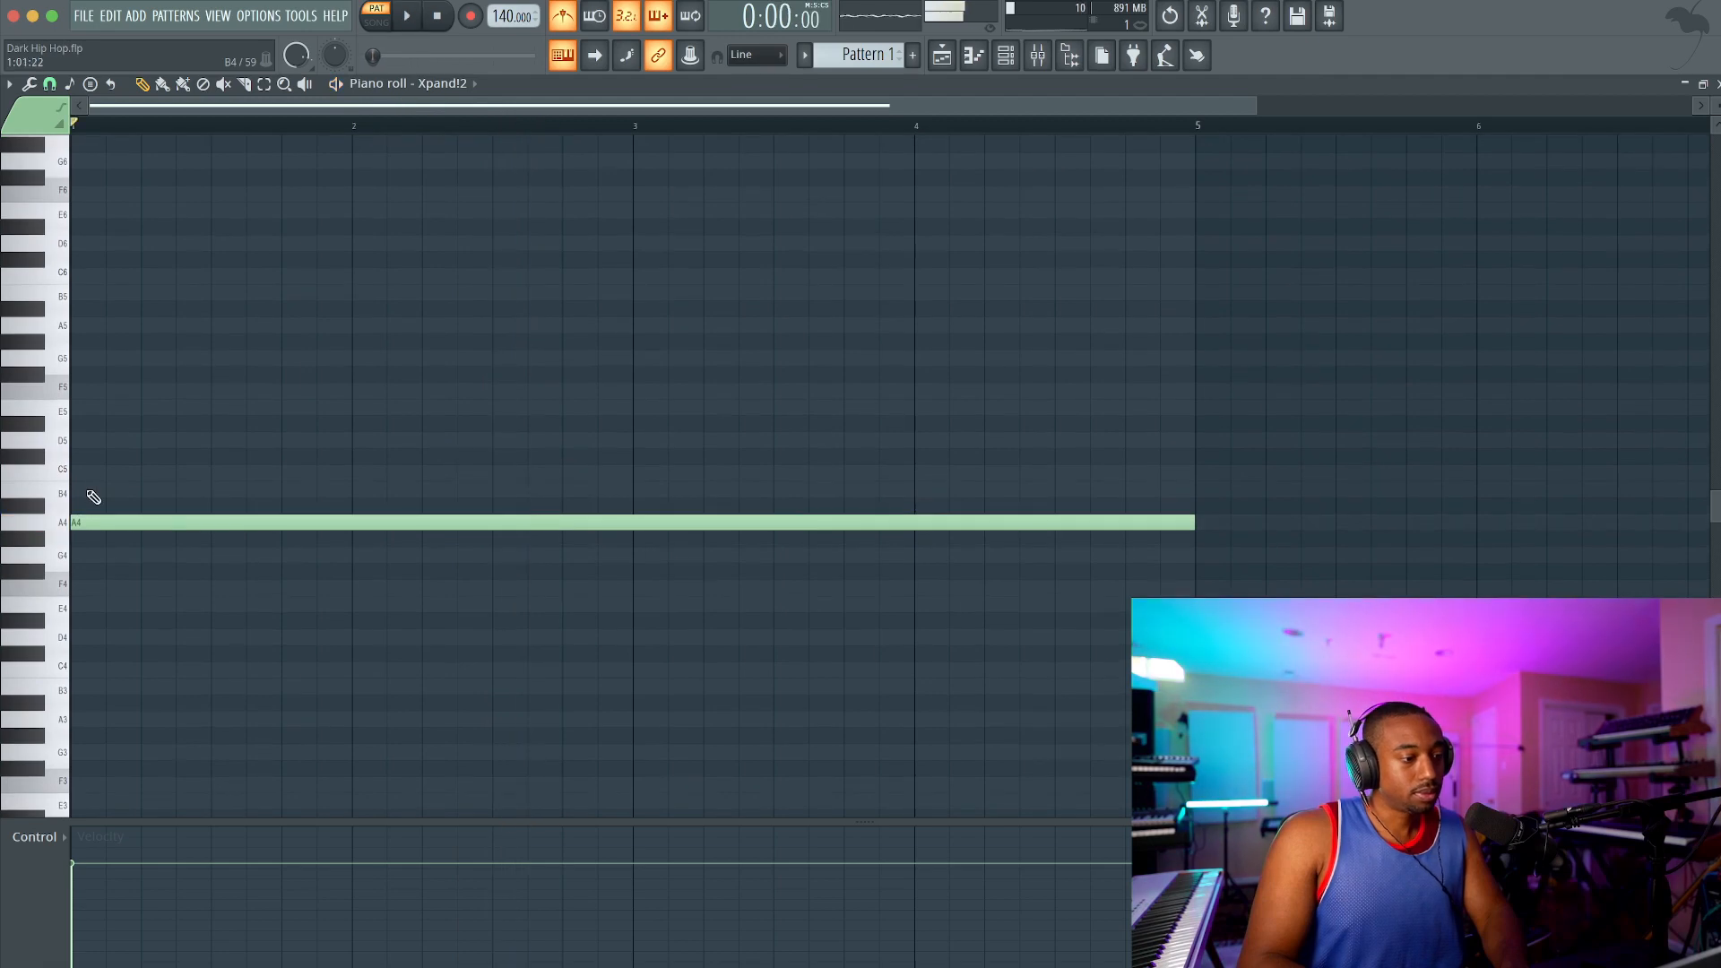
Step: Add an E5 note above the long A4 note, starting at bar 2 and lasting one bar
key(ctrl+a)
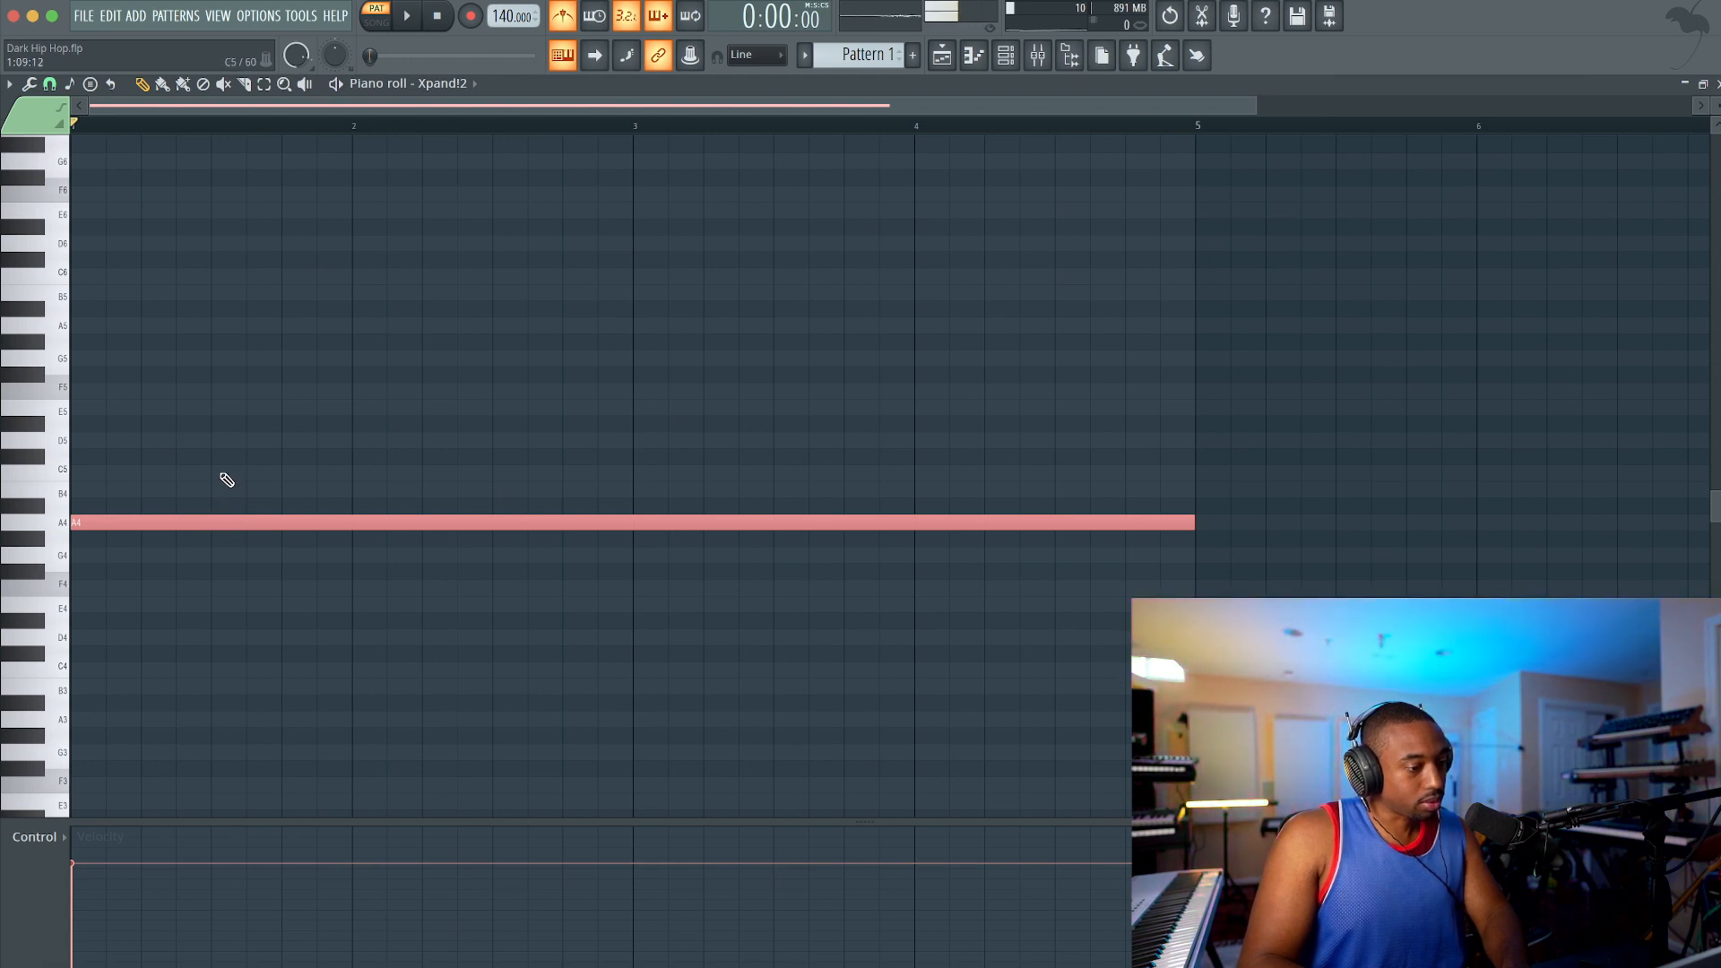
click(215, 407)
key(space)
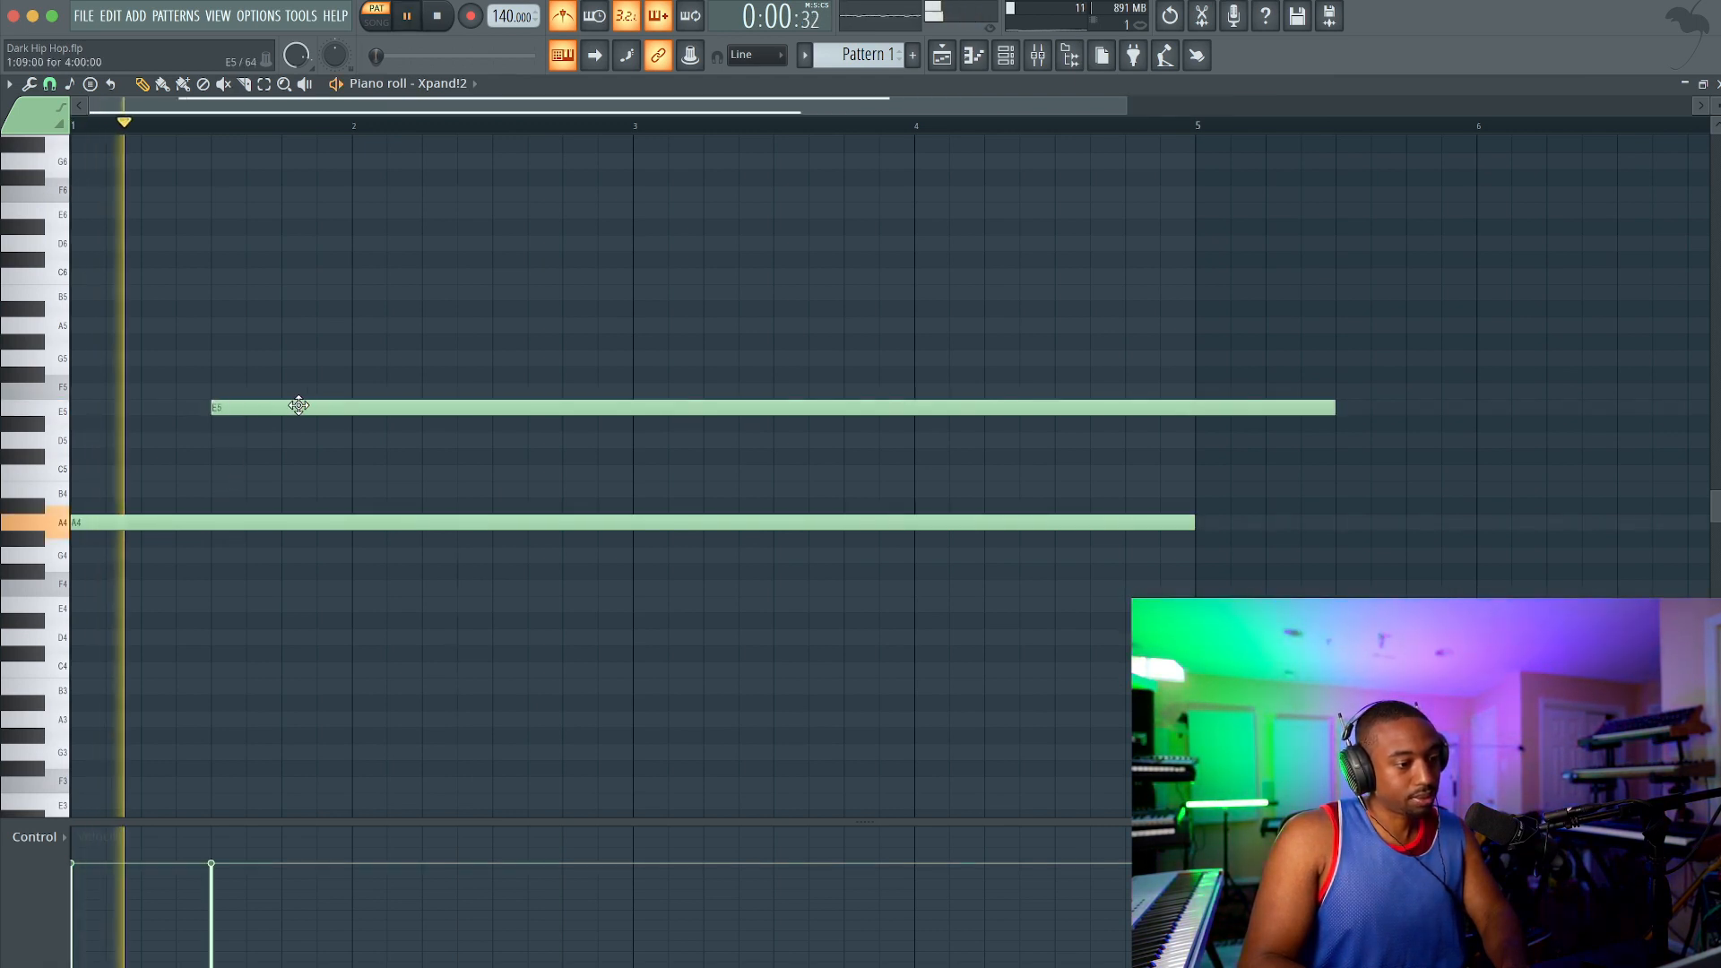
drag(296, 407, 457, 399)
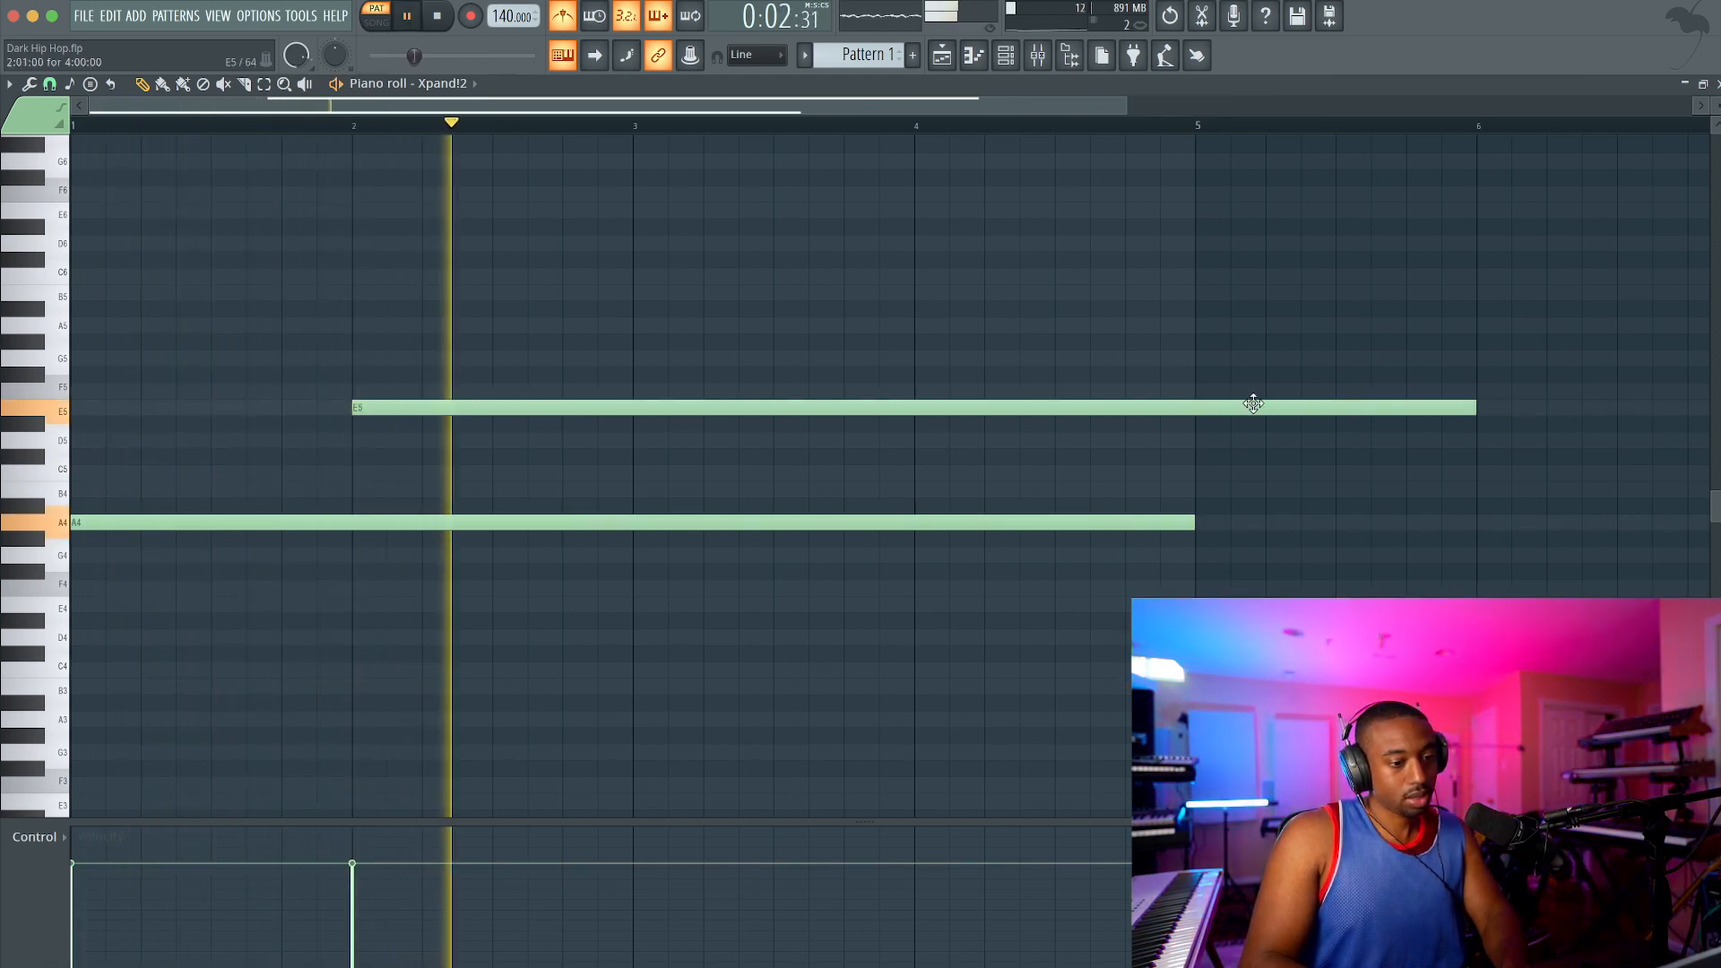
key(space)
click(1479, 407)
right_click(1479, 407)
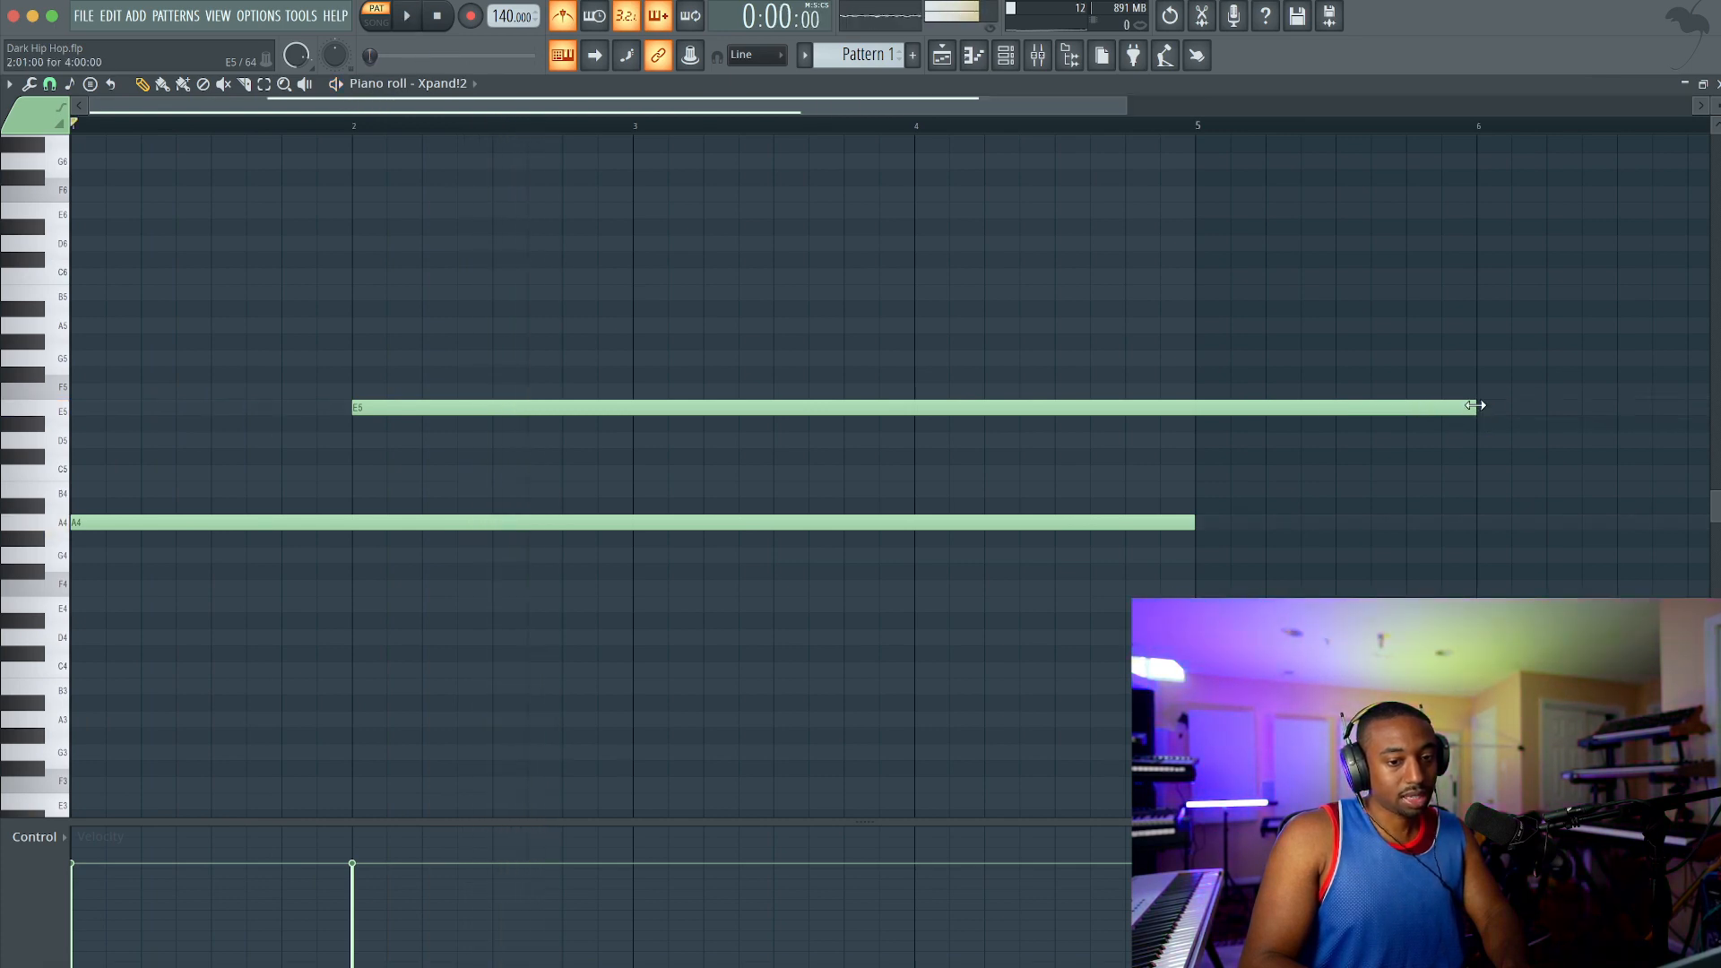
drag(1475, 405, 642, 423)
Step: Continue the melody with a one-bar F5 note at bar 3 and a one-bar E5 note at bar 4
key(space)
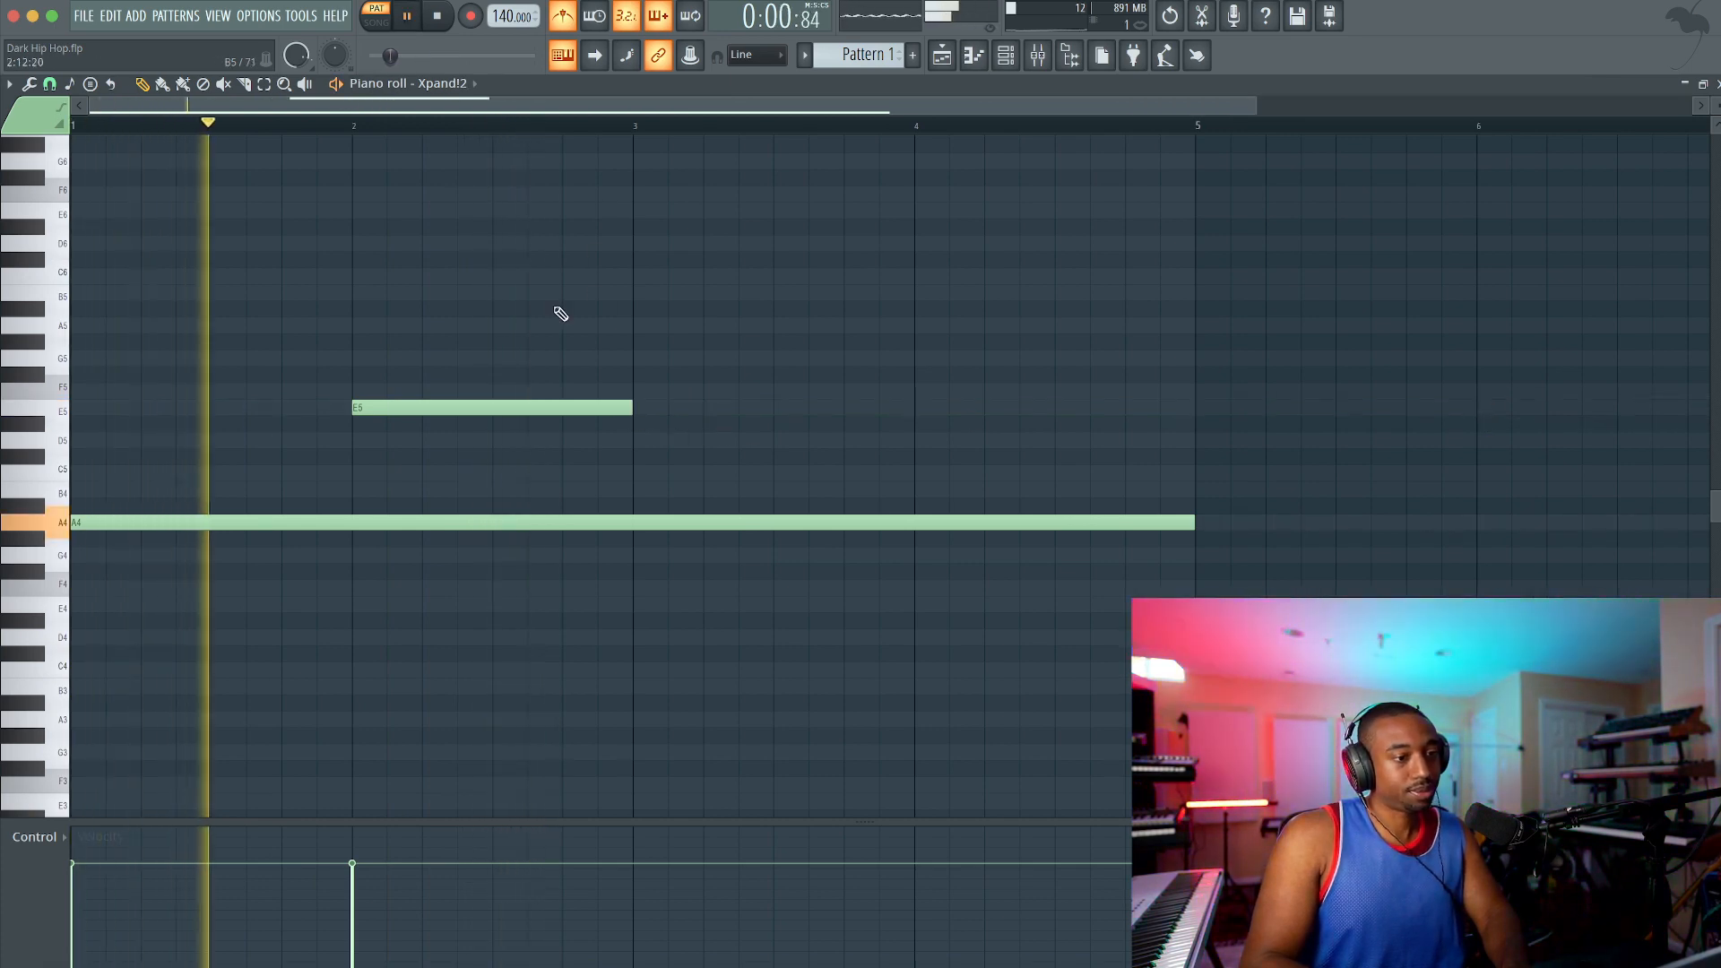
click(637, 389)
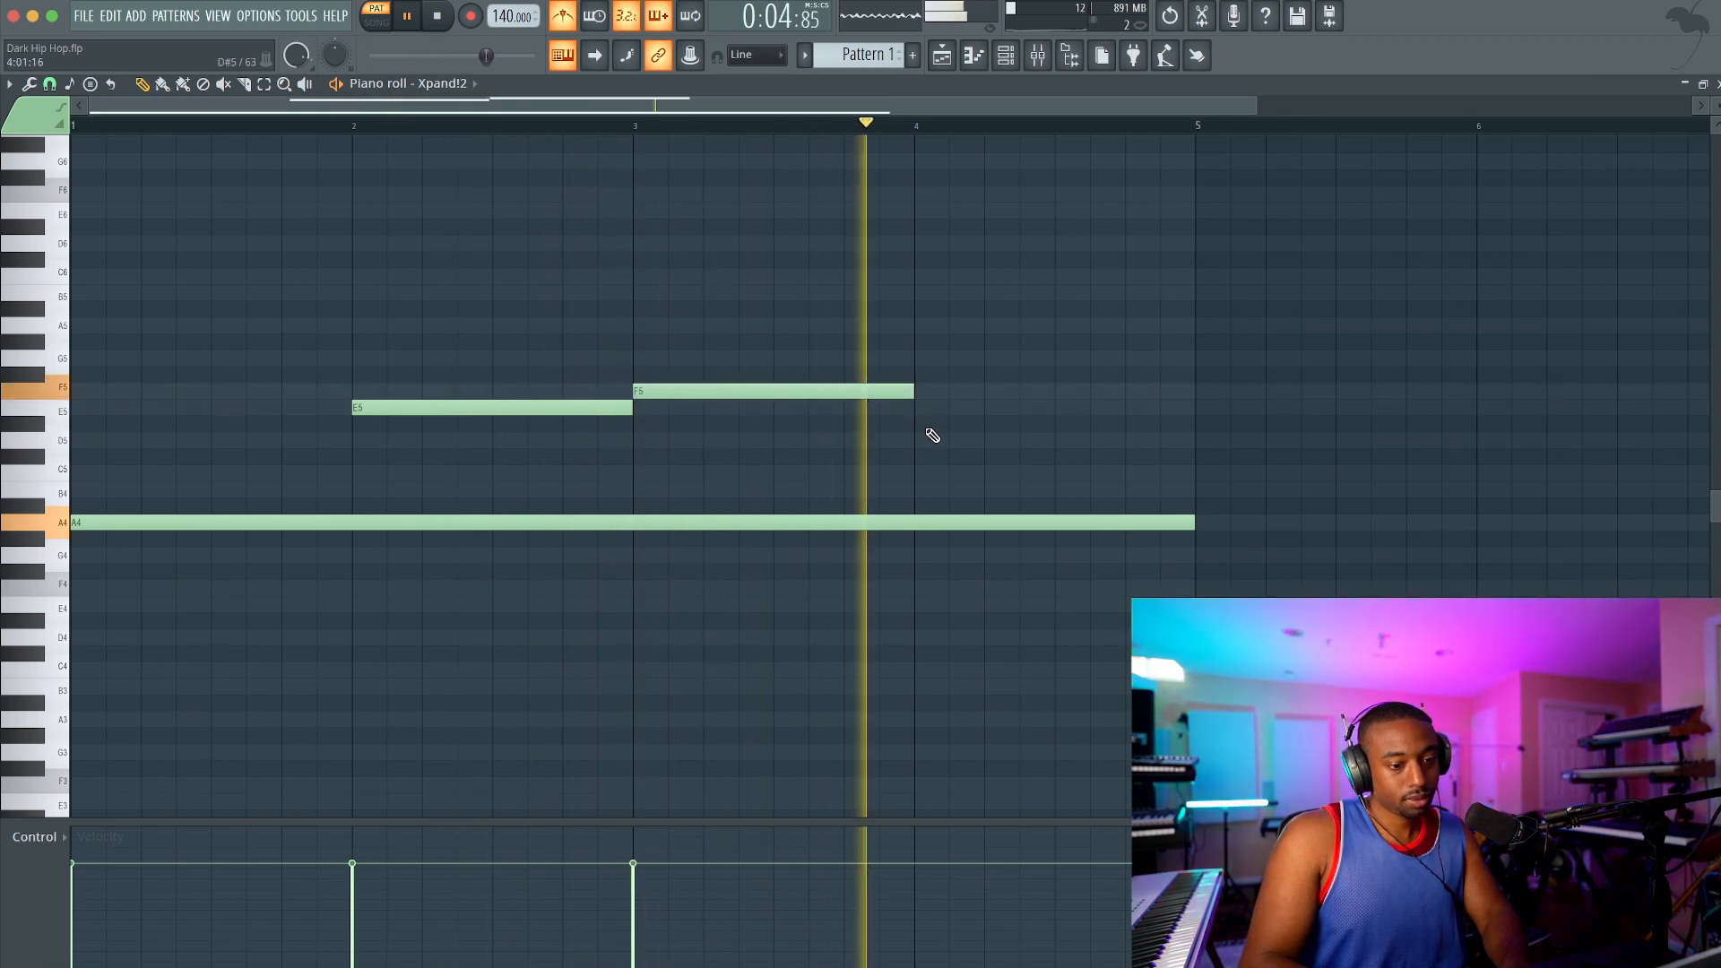
key(space)
click(919, 407)
Step: Select the whole four-bar phrase and duplicate it into bars 5 to 8
scroll(918, 404, down, 2)
drag(970, 336, 217, 574)
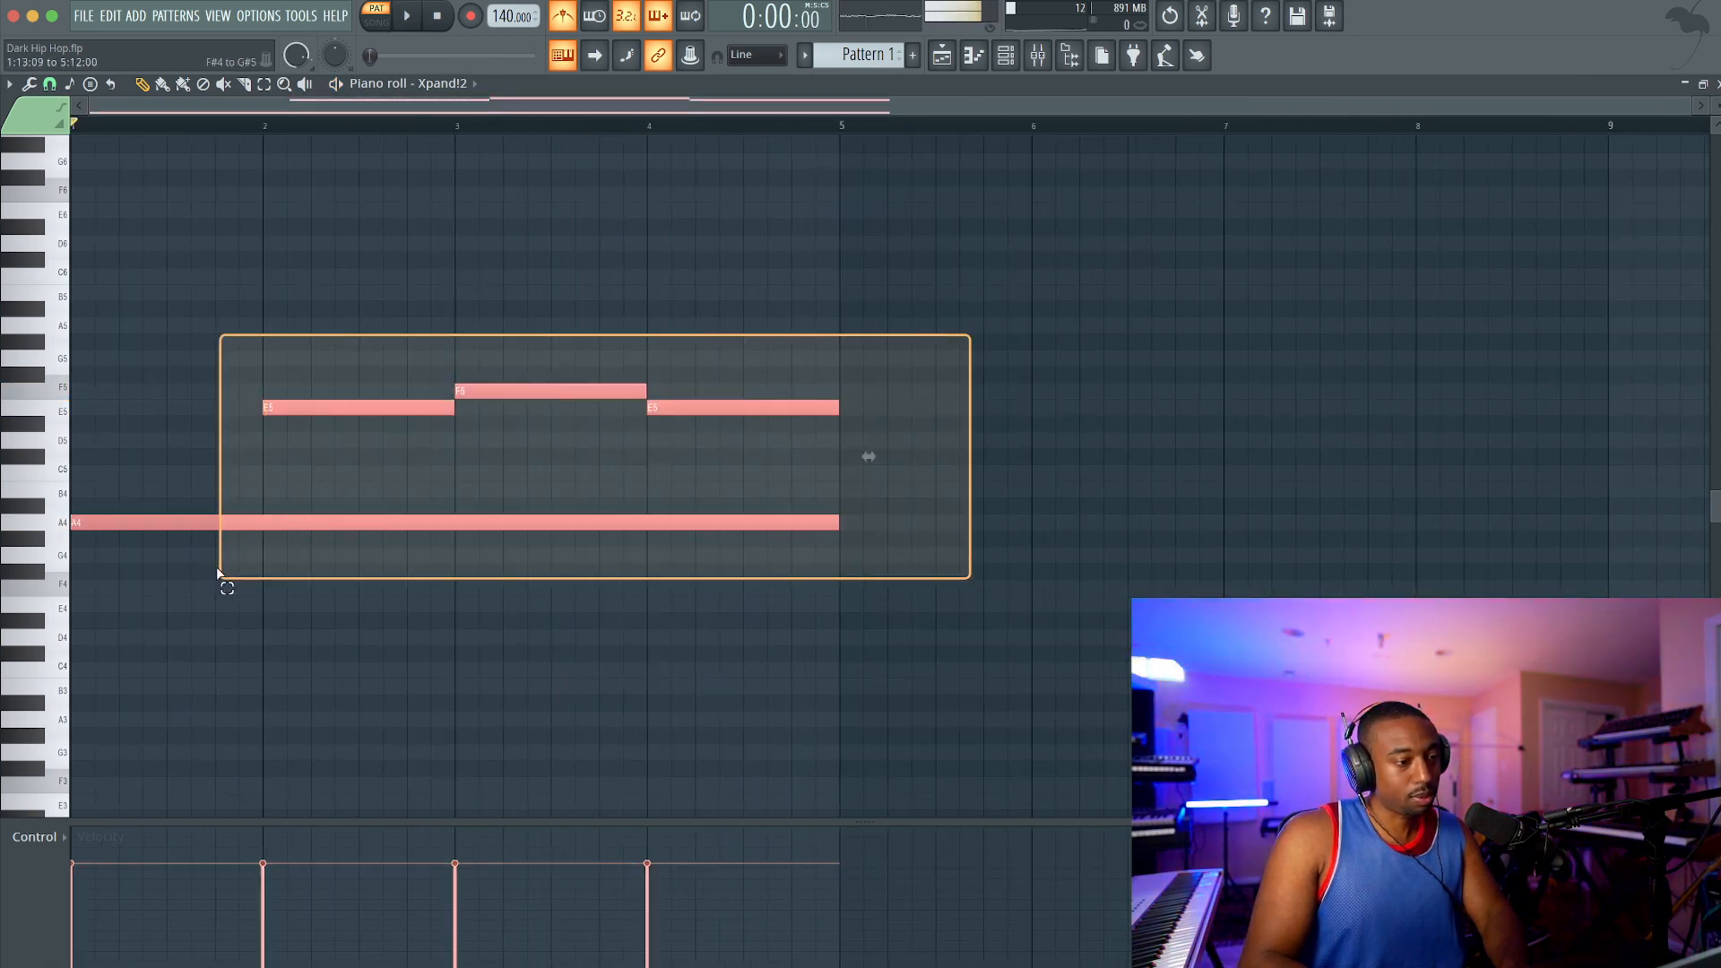
key(ctrl+b)
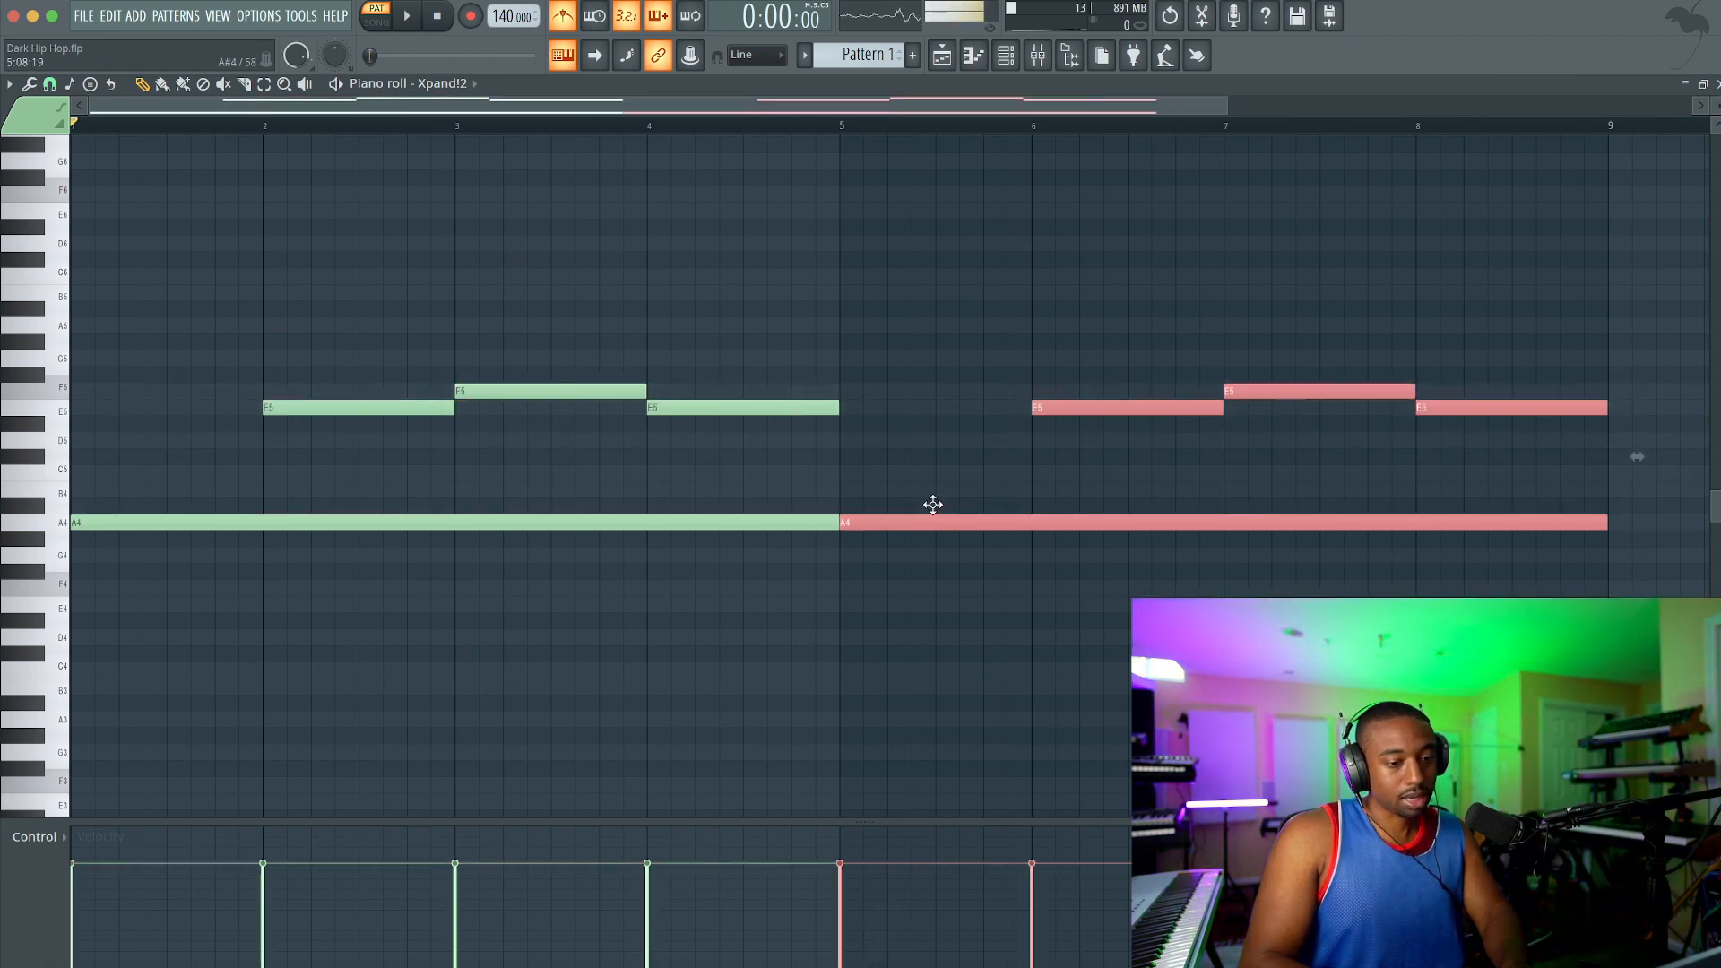
Step: Lower the last melody note at bar 8 to D5 and save the project during playback
click(1172, 461)
drag(1429, 407, 1427, 559)
click(1425, 587)
key(space)
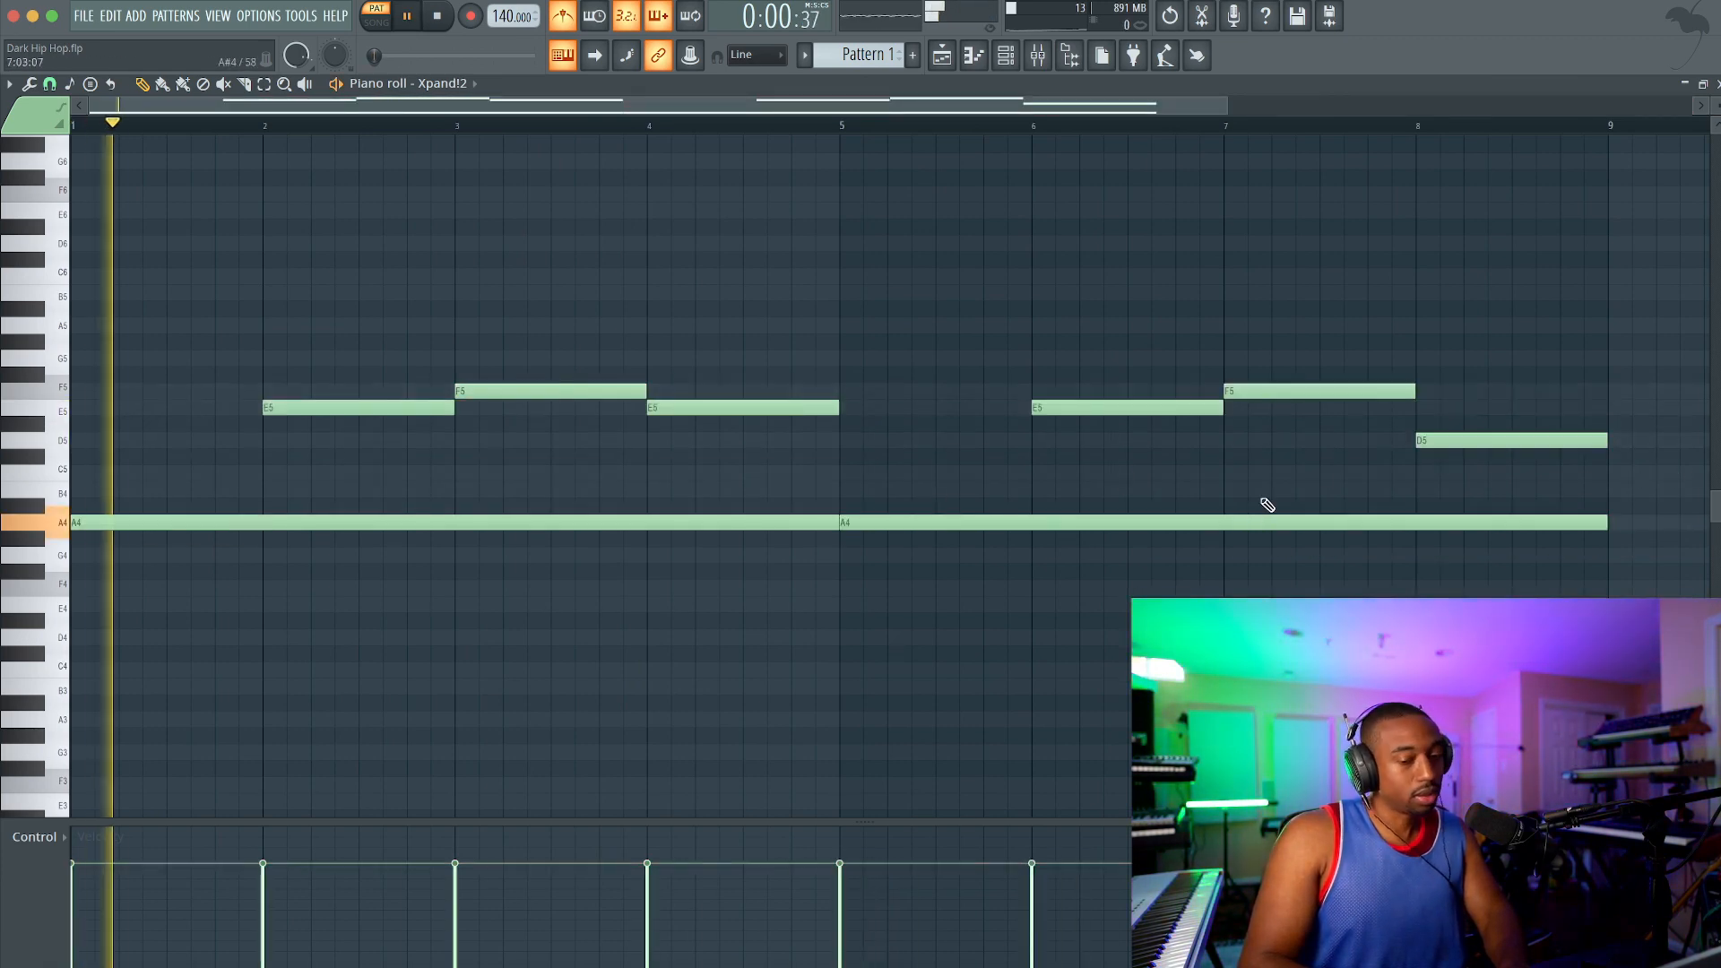
scroll(930, 290, down, 2)
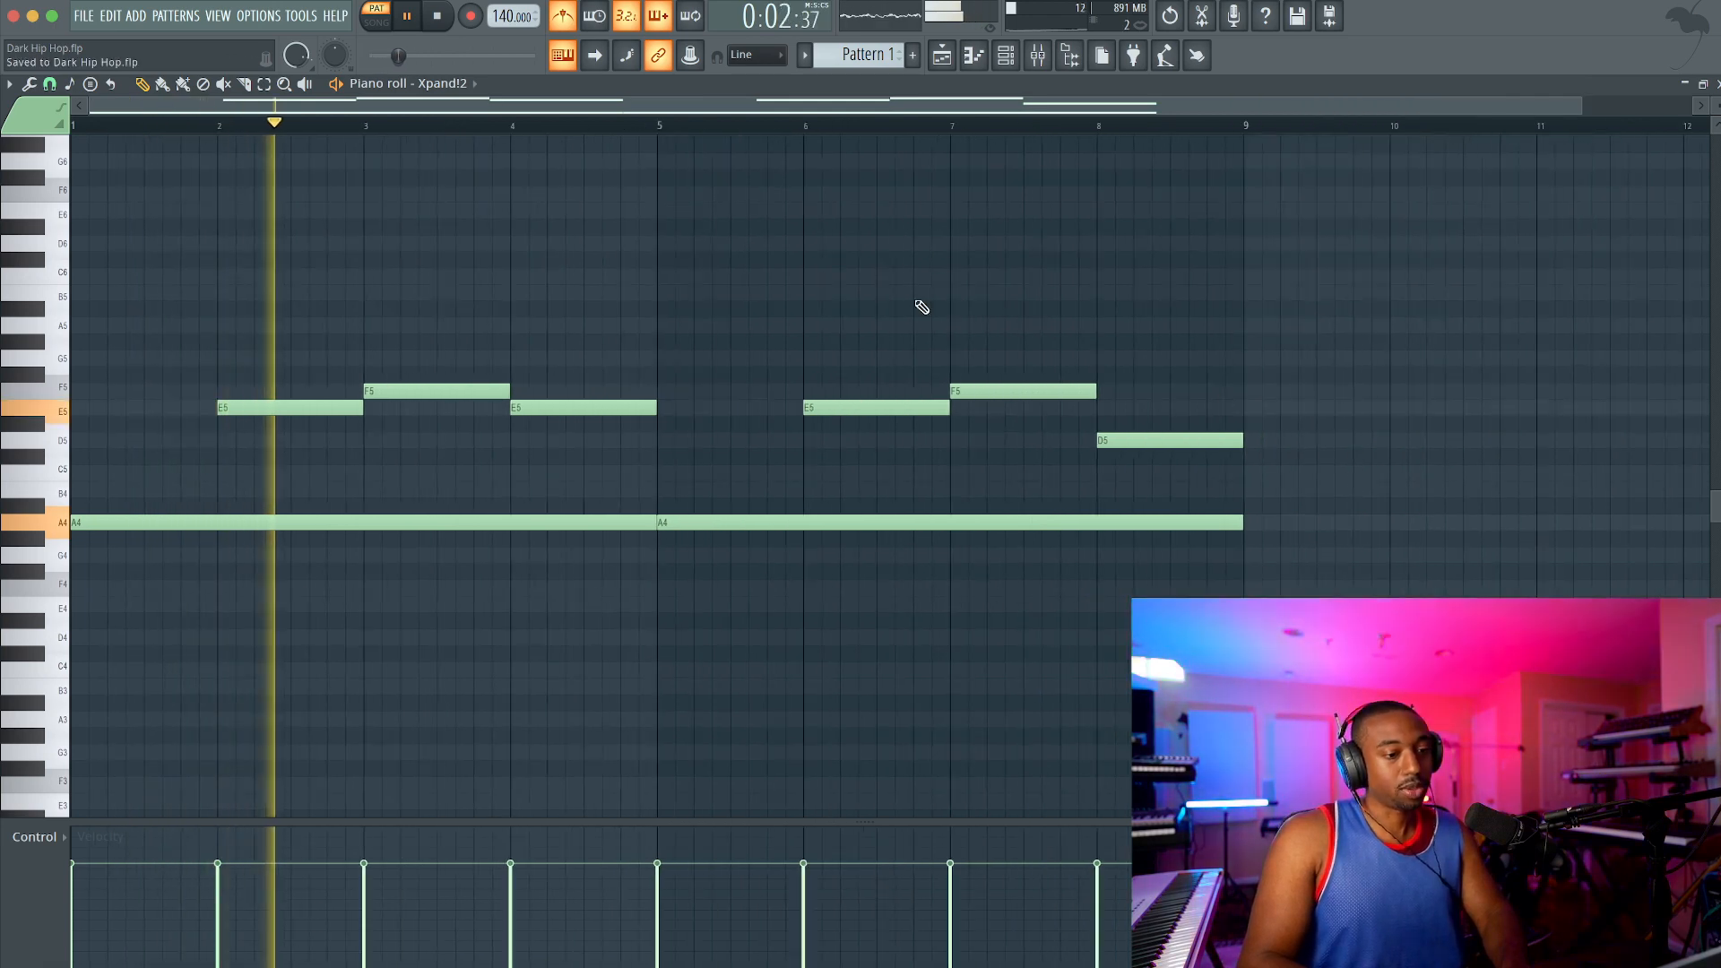
key(ctrl+s)
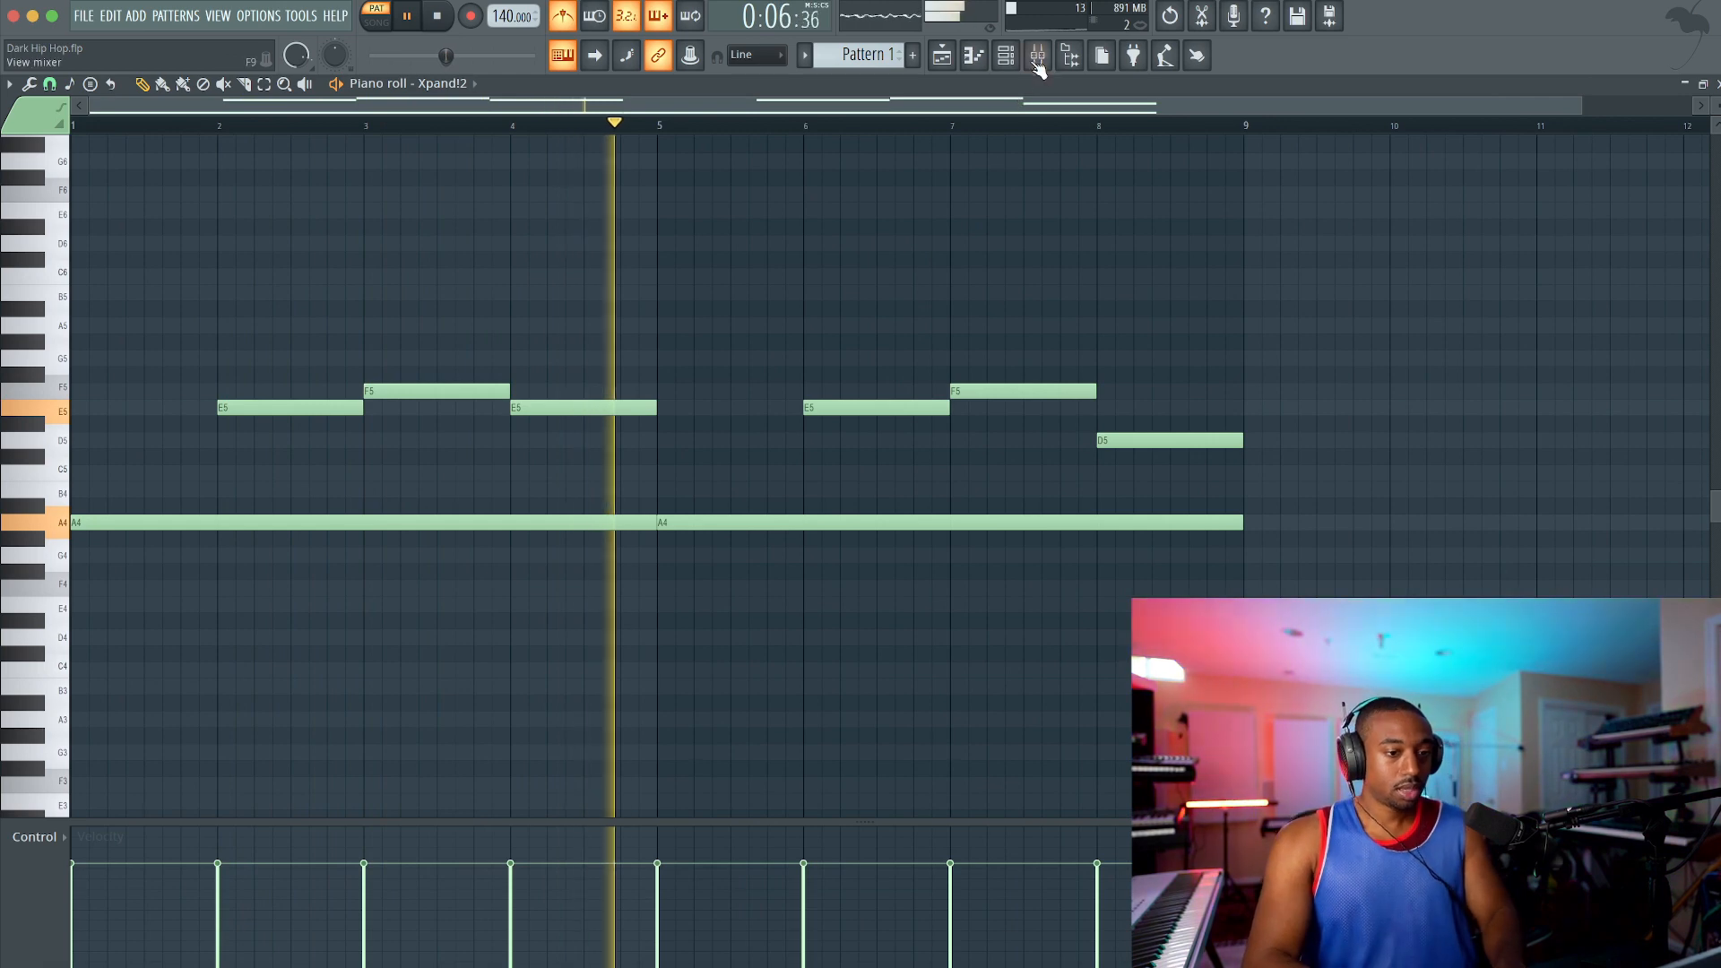
Step: Open the mixer and route the Xpand!2 channel to mixer insert 3
click(1037, 55)
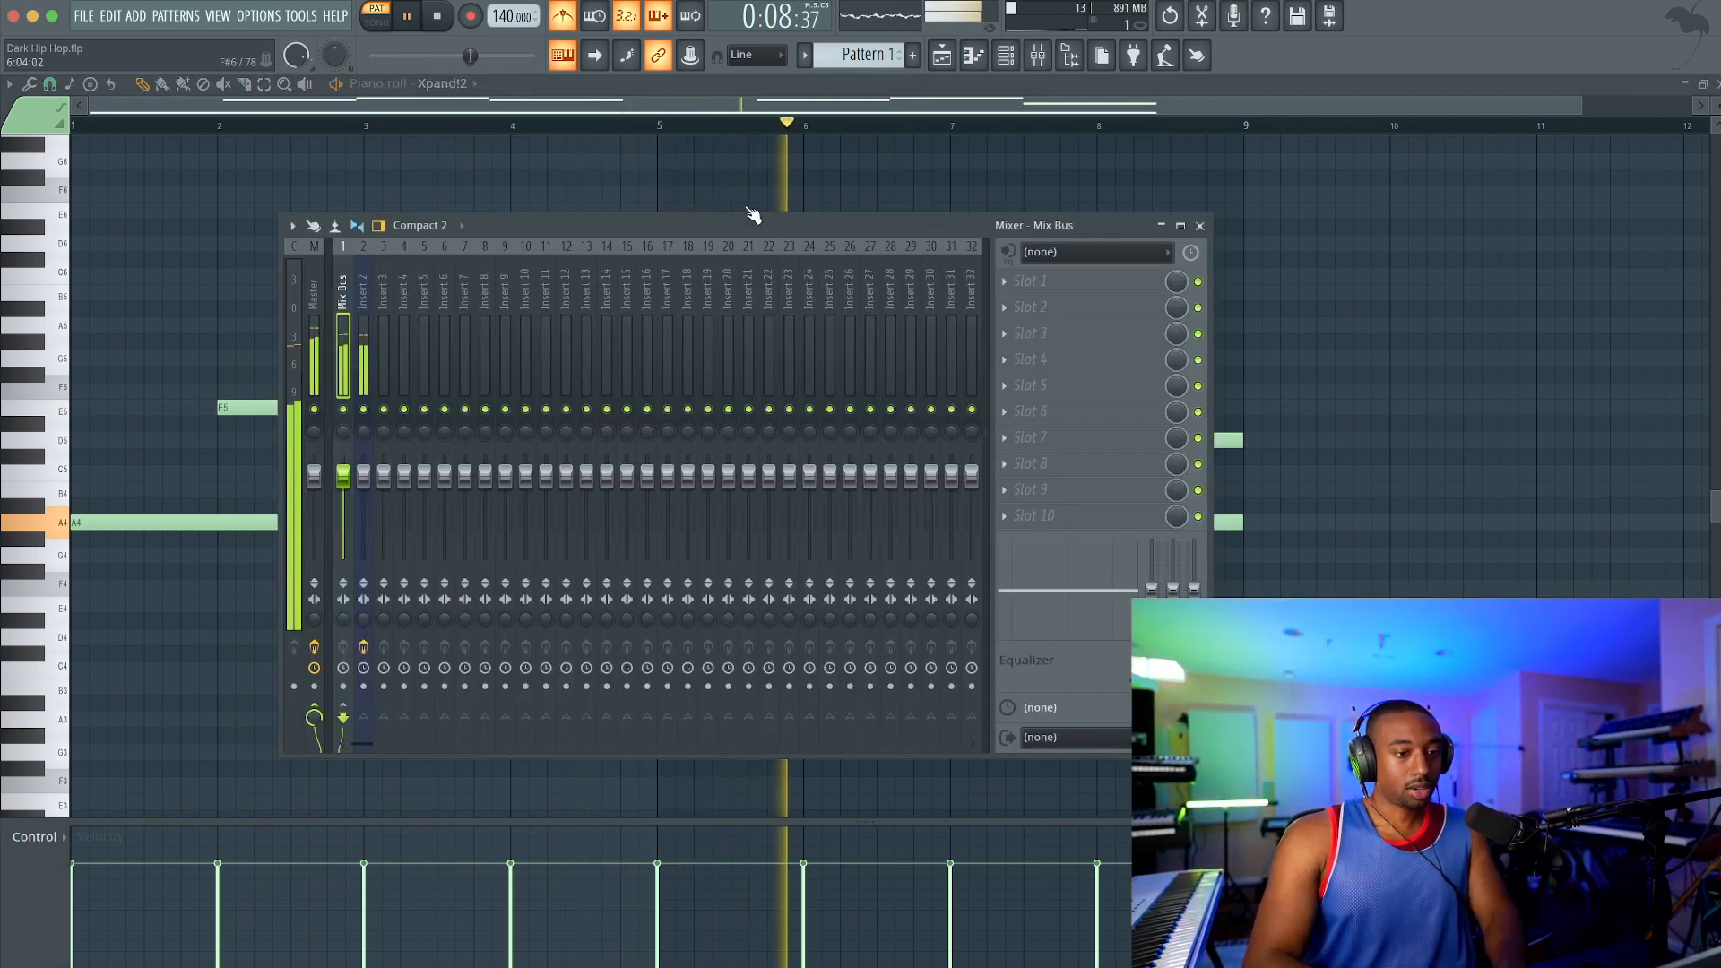
click(1005, 55)
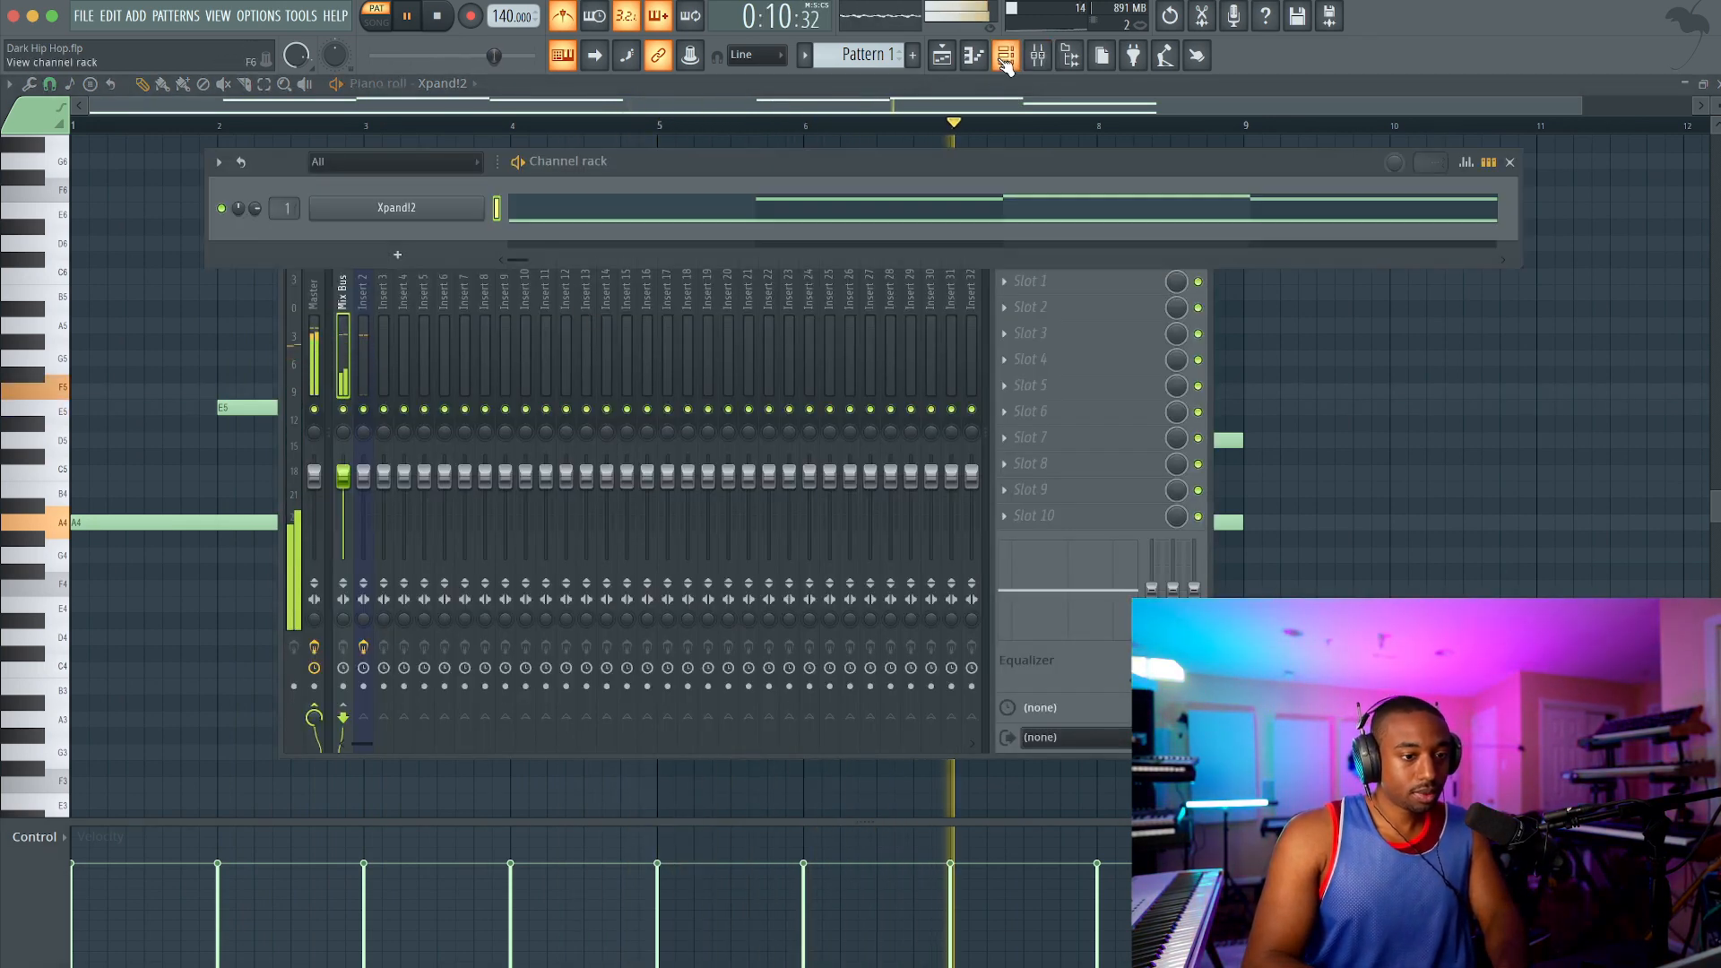
click(402, 209)
key(ctrl+l)
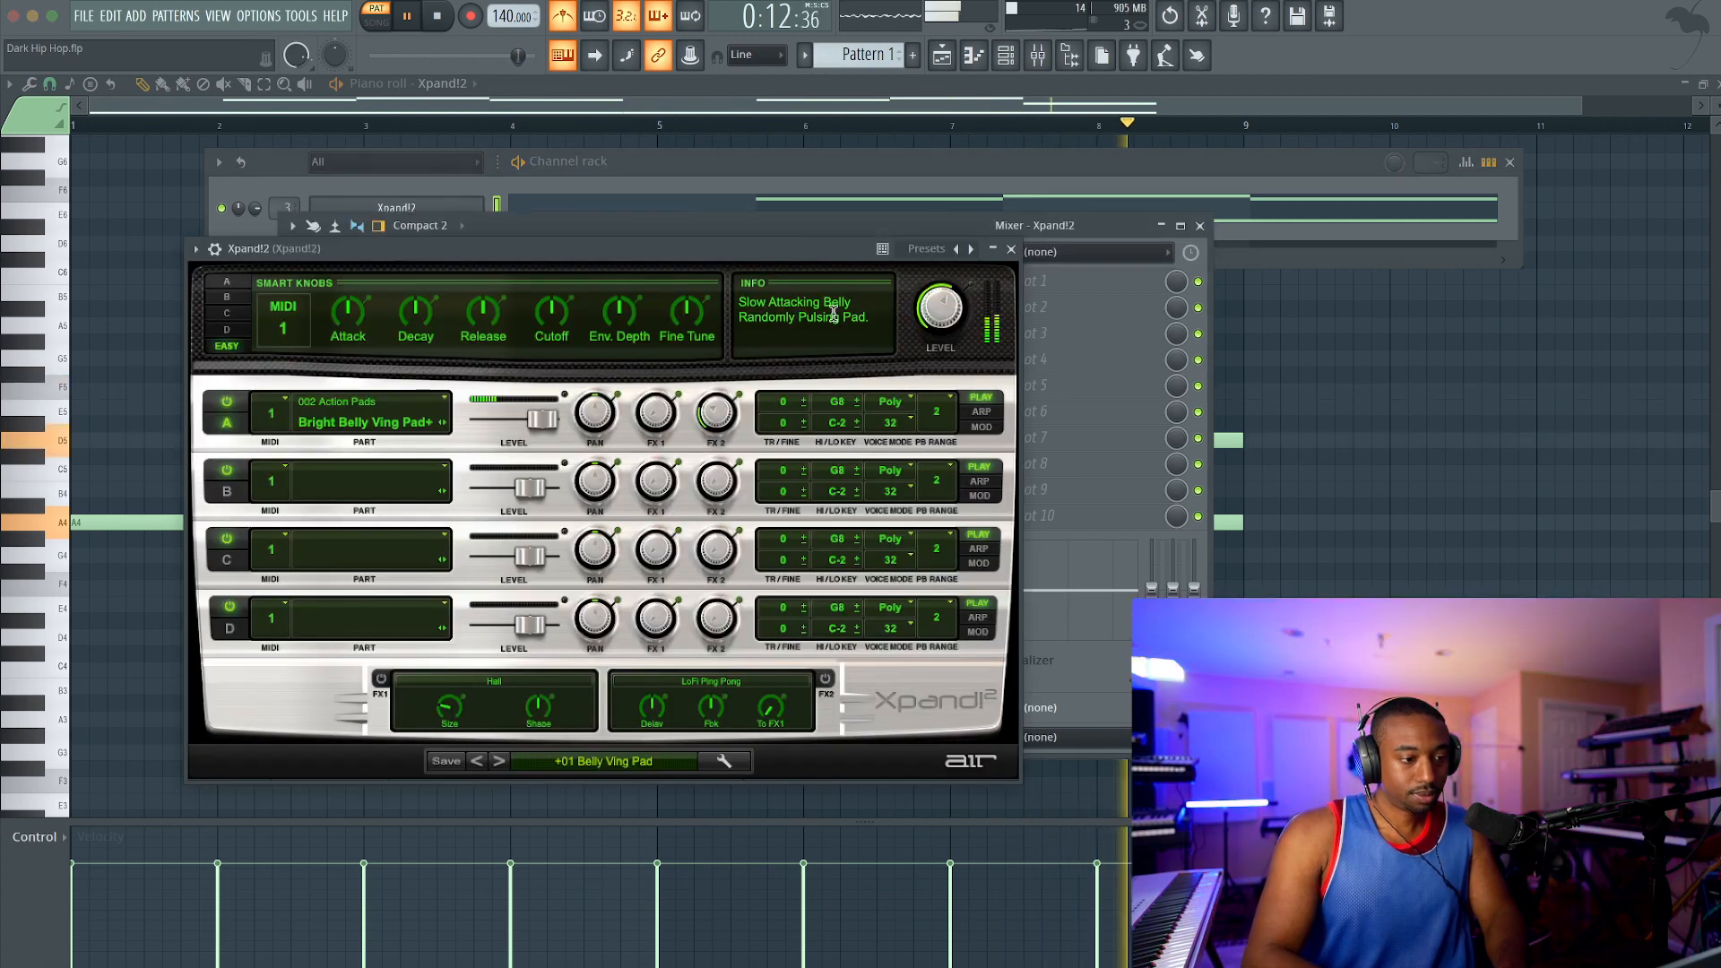
click(1010, 251)
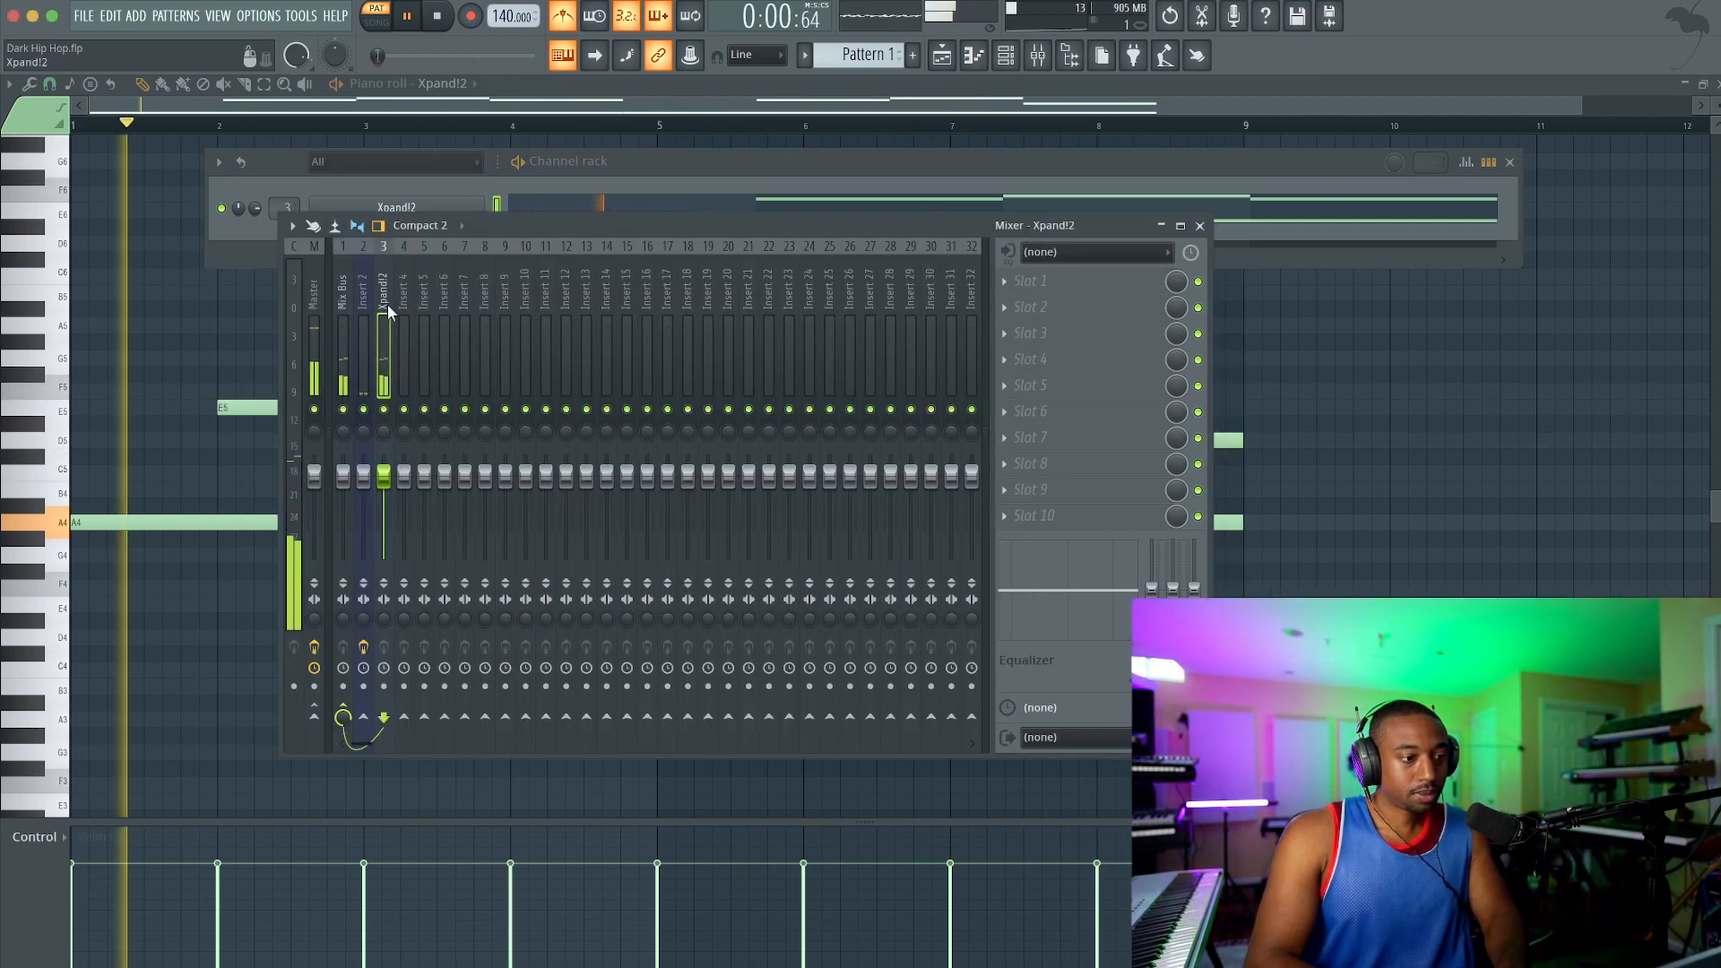
Step: Turn off the metronome and replay the pad pattern briefly
key(space)
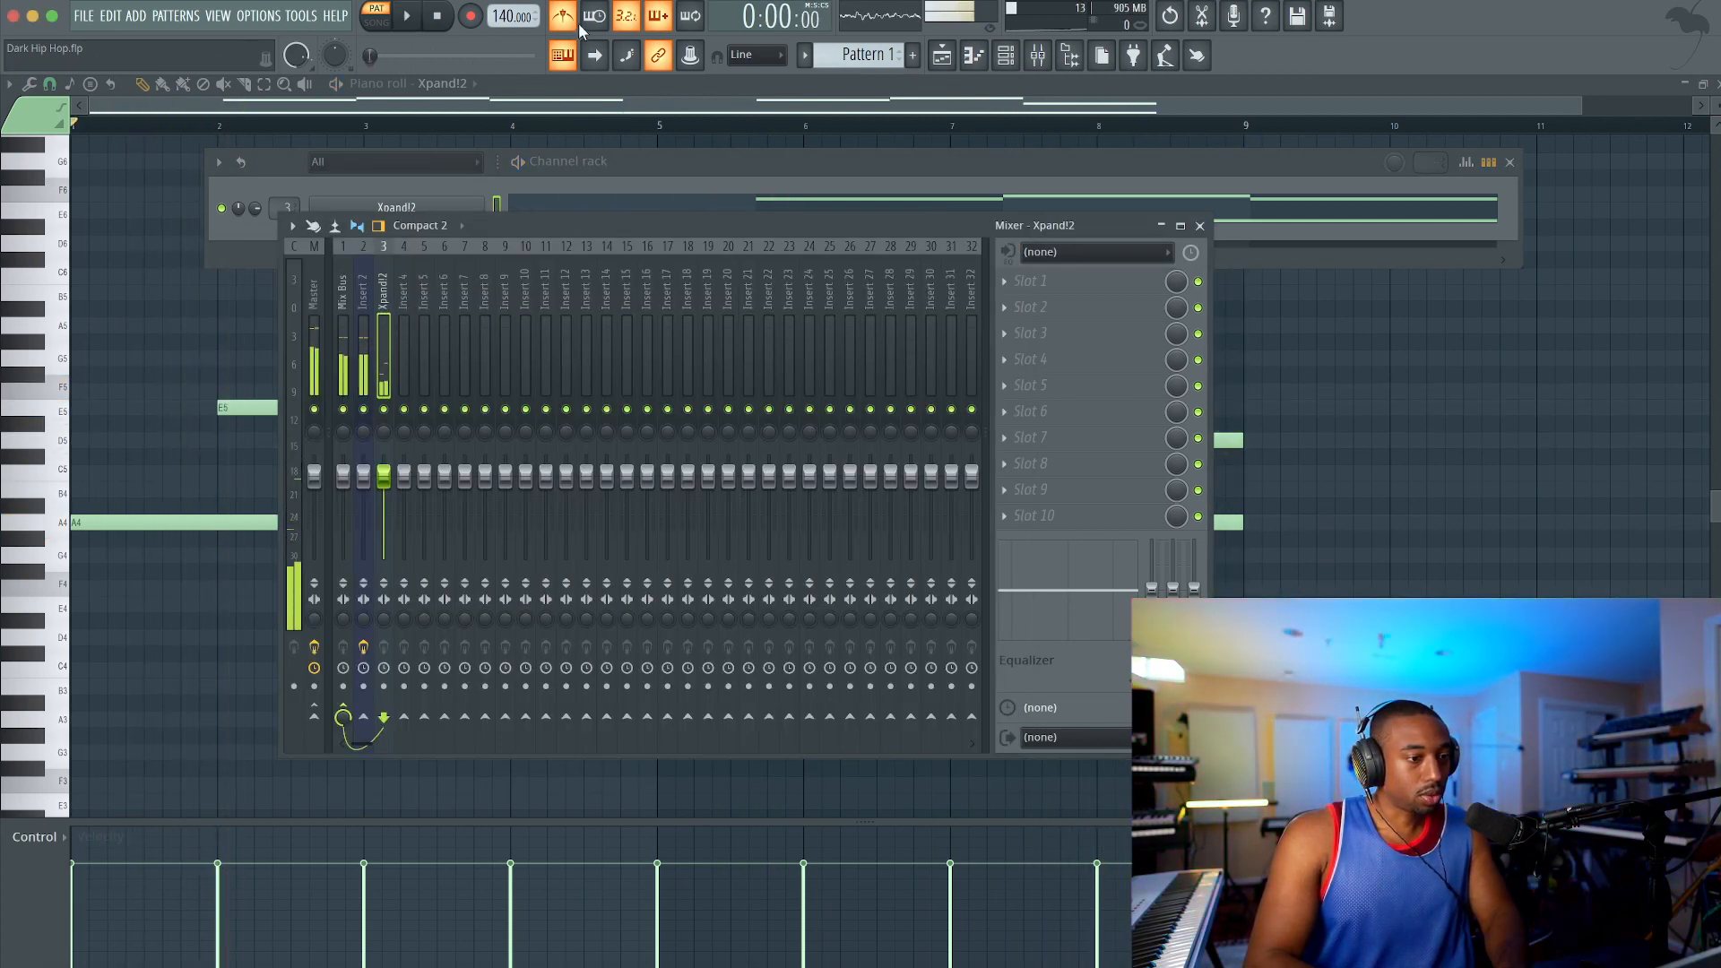
key(space)
key(space)
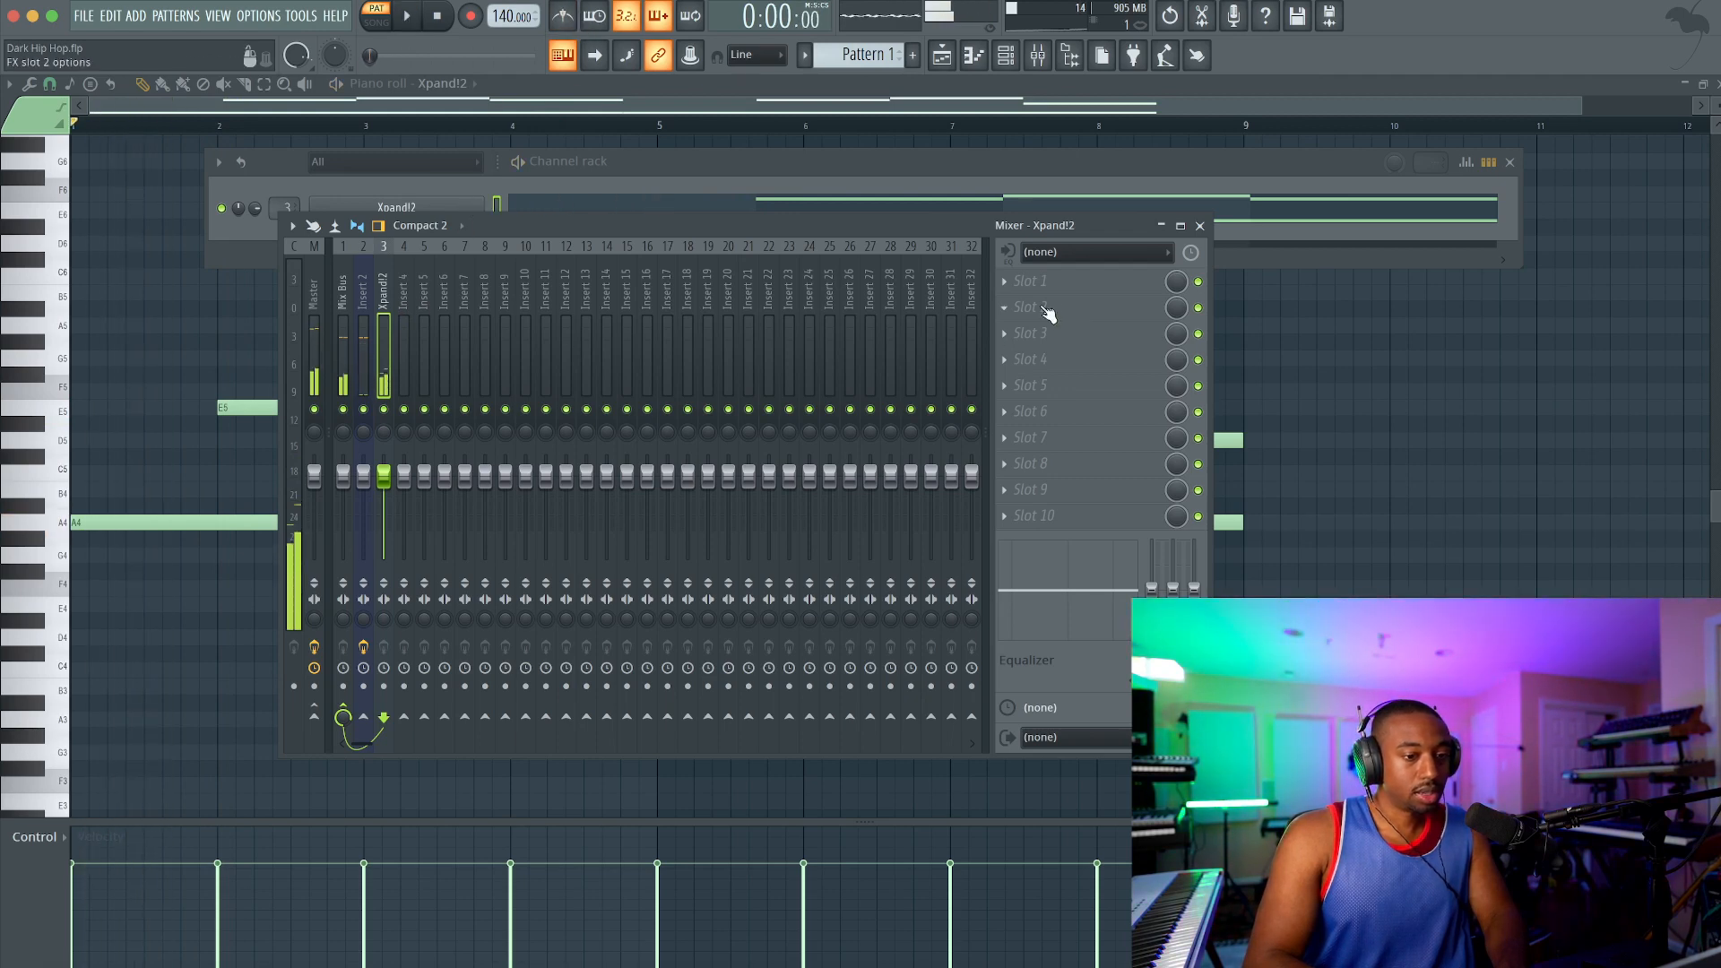
Step: Name mixer insert 4 REVERB and load ValhallaSupermassive into its first effect slot
click(411, 335)
key(F2)
text(REVERB)
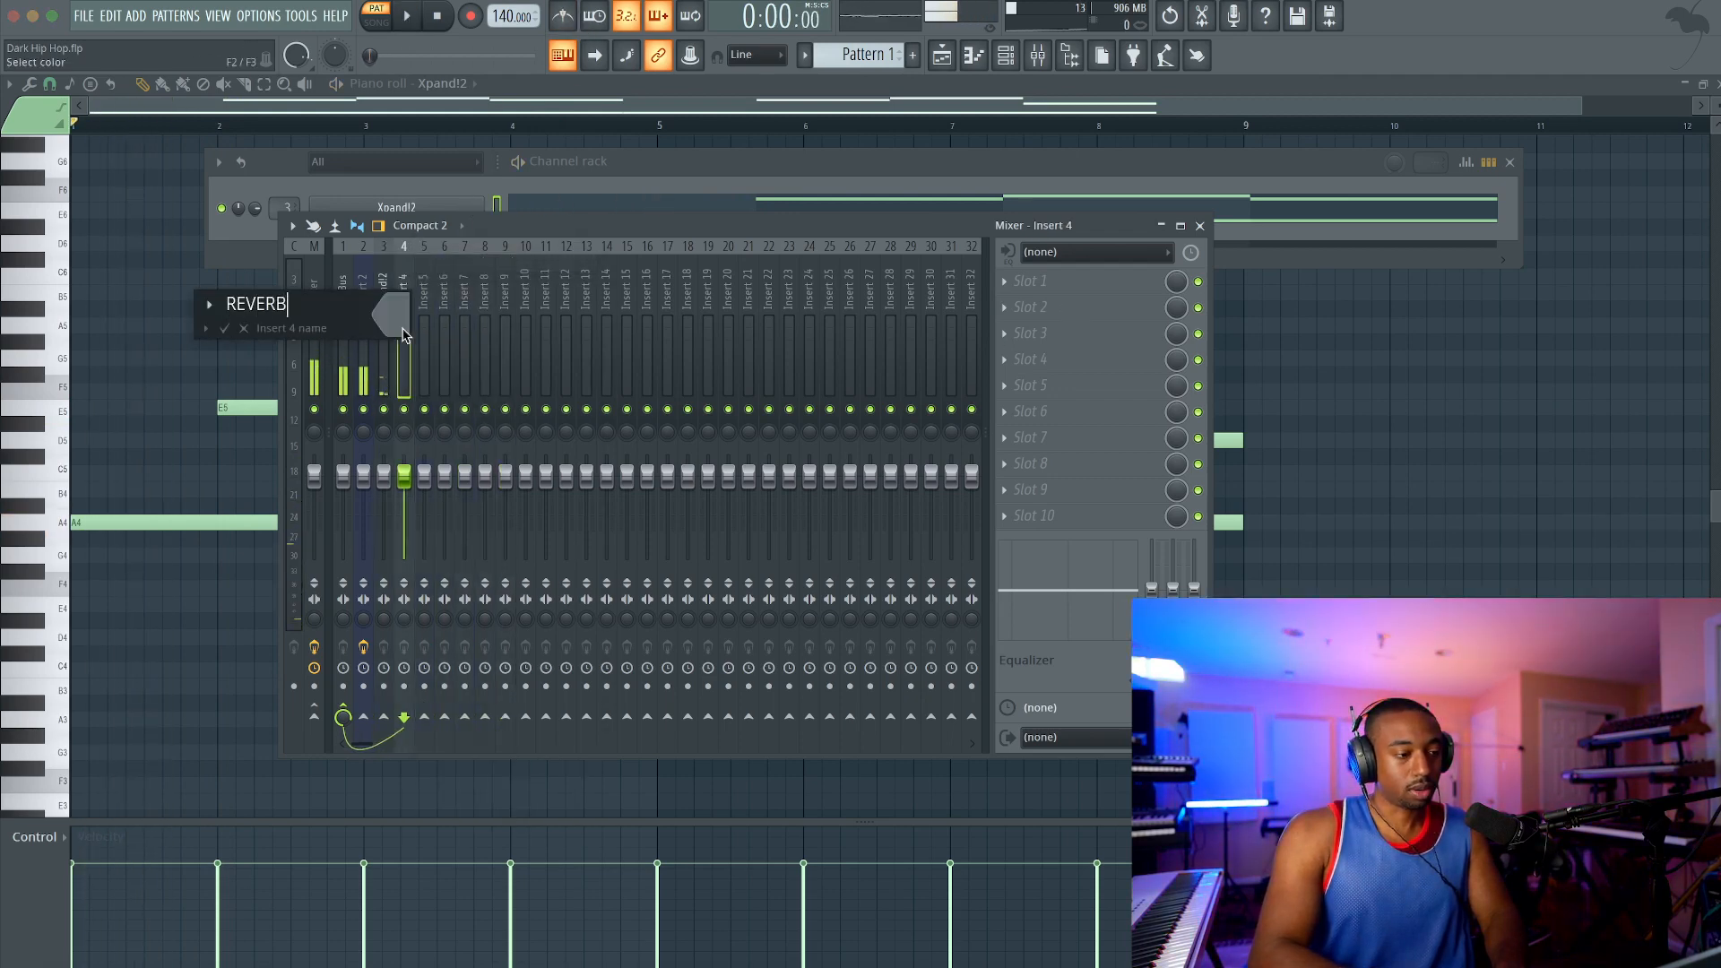
key(Return)
click(1053, 308)
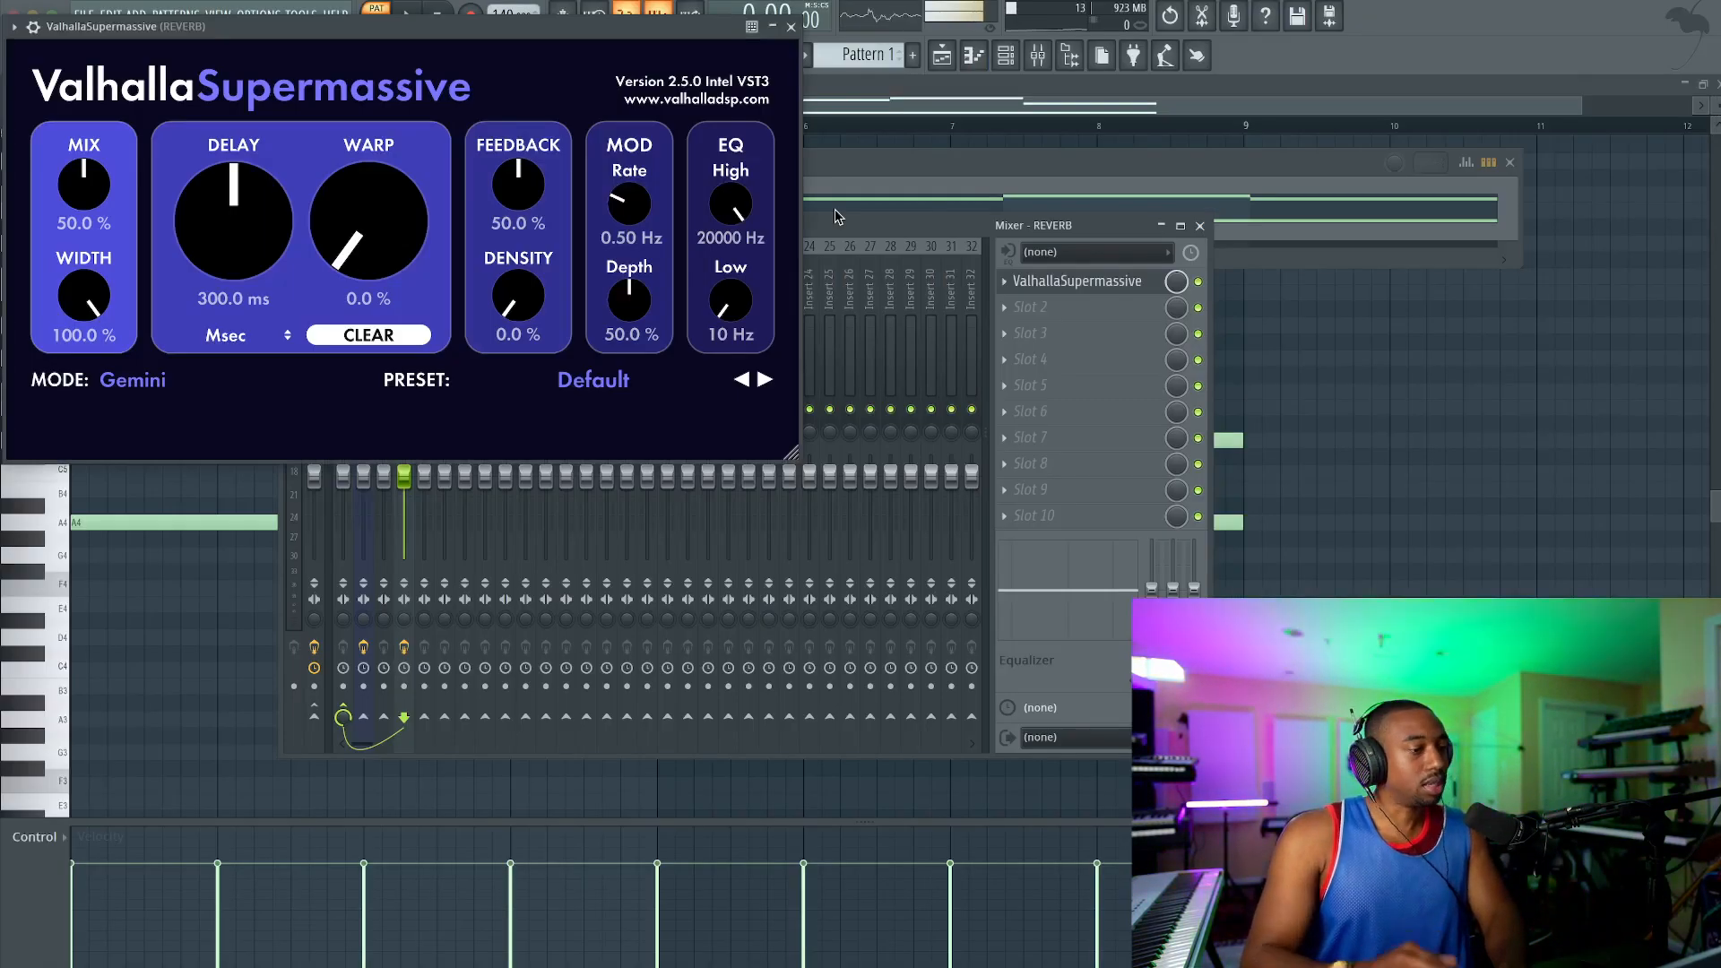
click(791, 26)
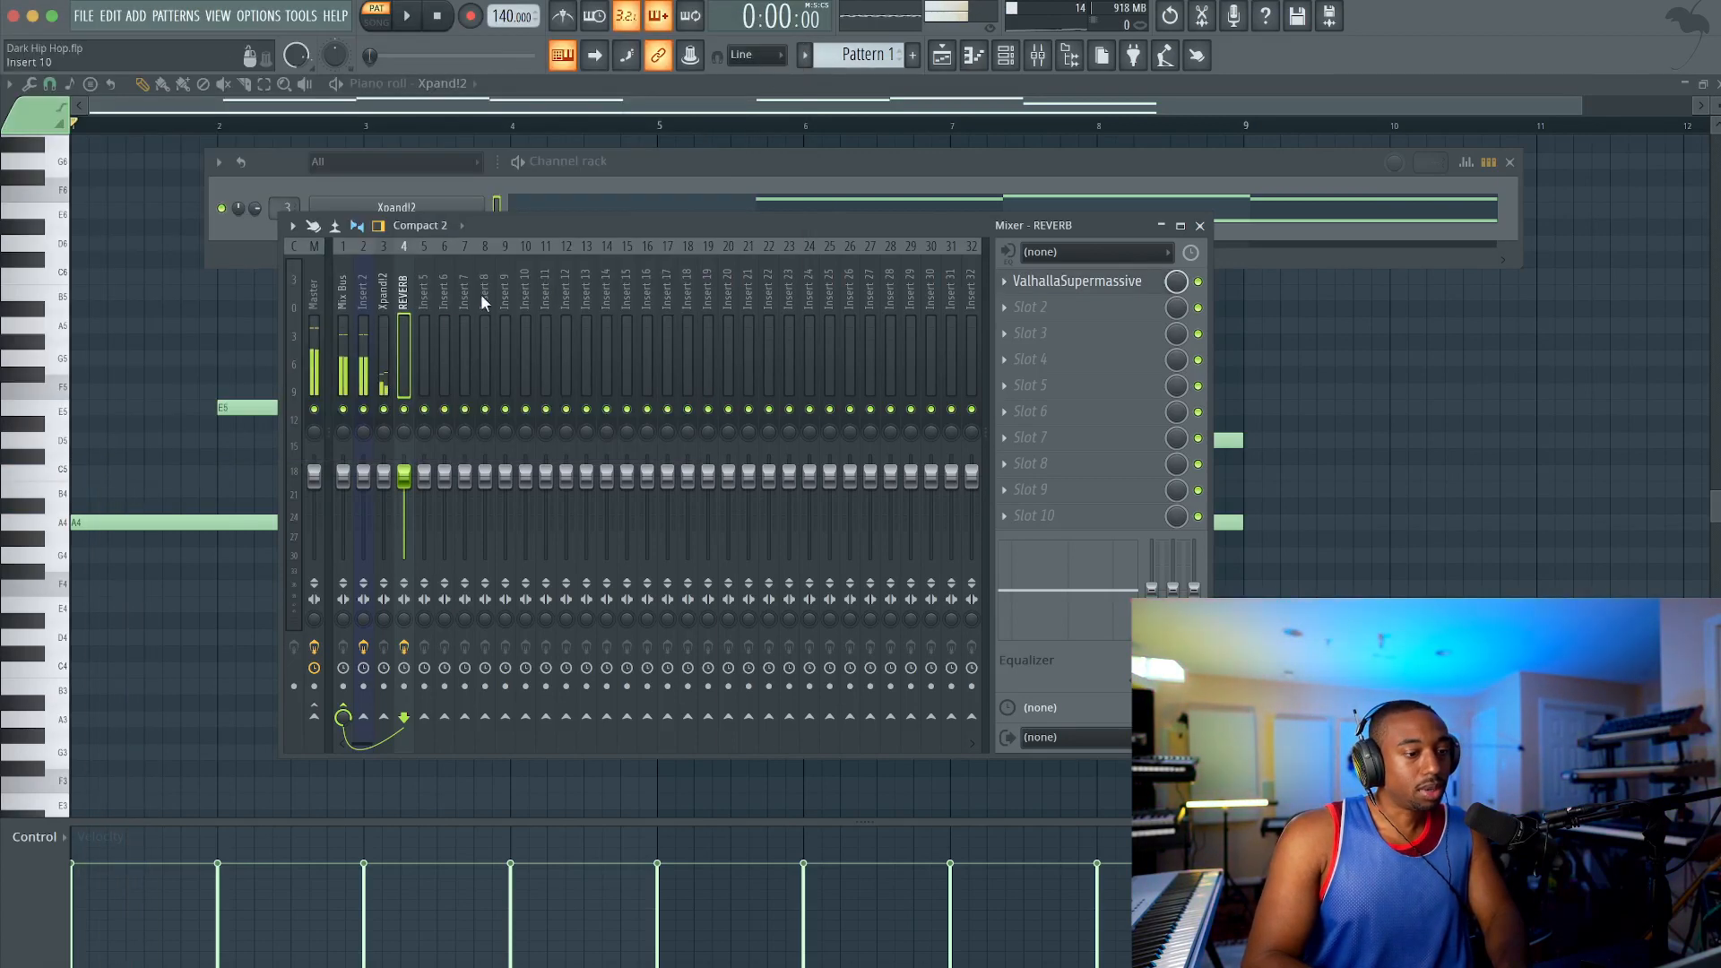
Step: Send the Xpand!2 mixer track to the REVERB track and set ValhallaSupermassive's mix to 100% during playback
click(384, 452)
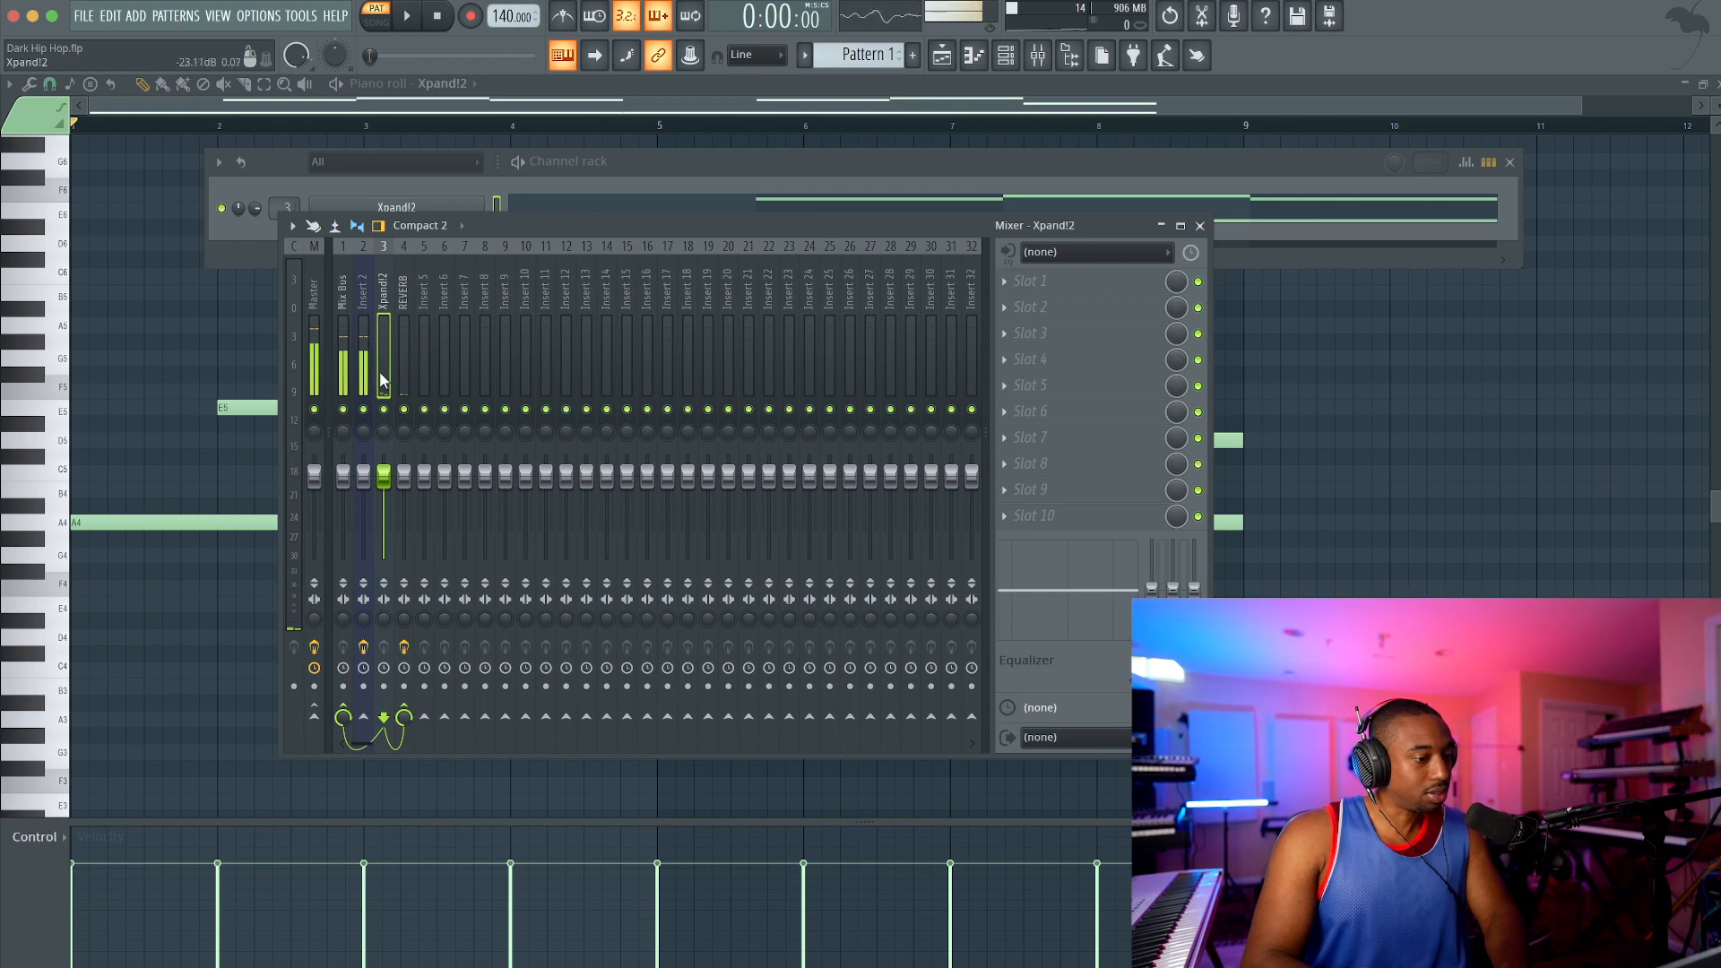
click(401, 342)
key(space)
click(1094, 285)
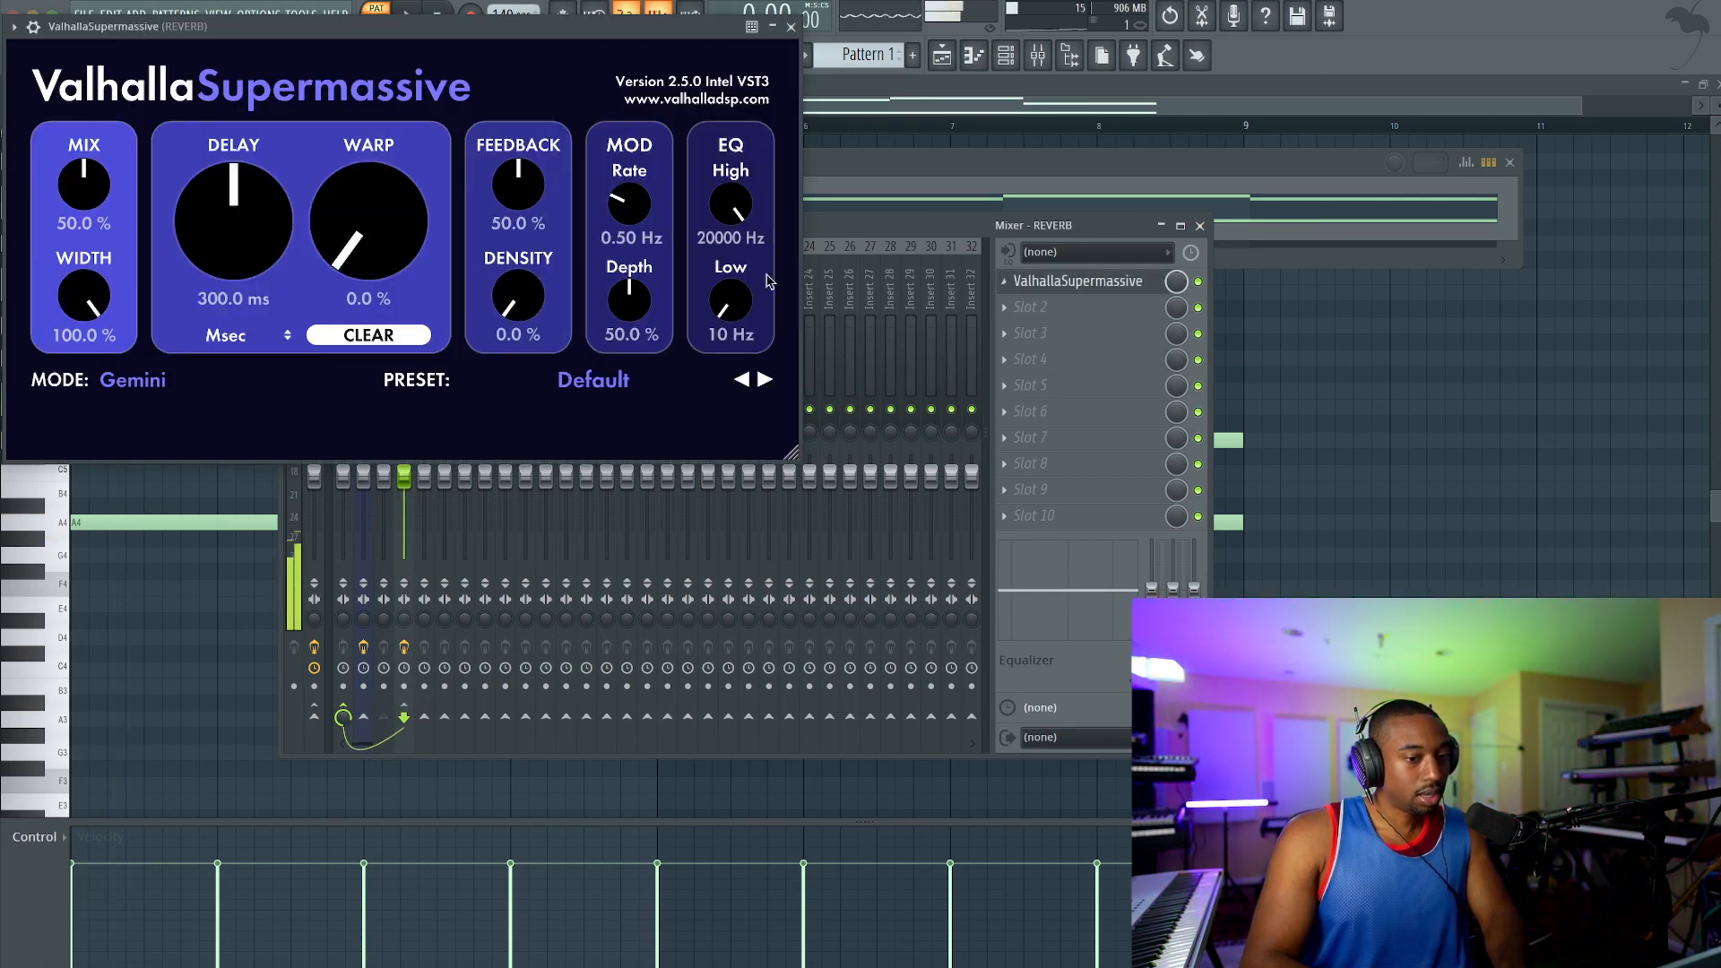
drag(85, 186, 87, 76)
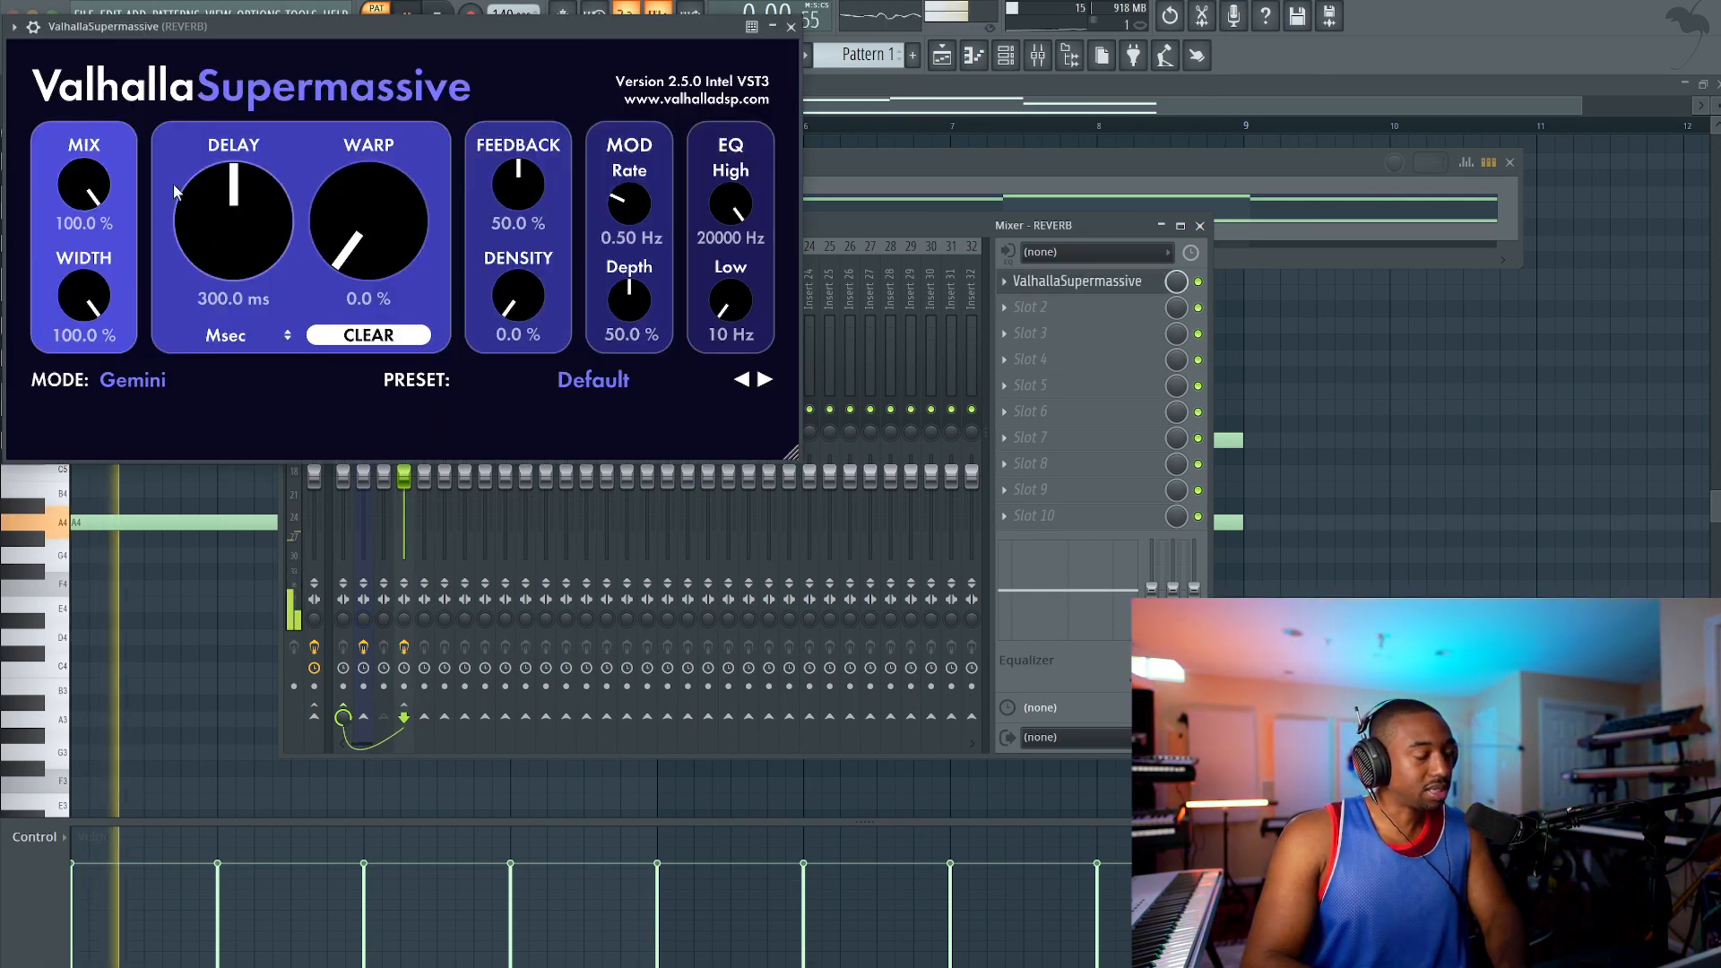
Step: Set ValhallaSupermassive's warp to 53.5% and its density to 56.8% while the pattern plays
drag(396, 239, 379, 121)
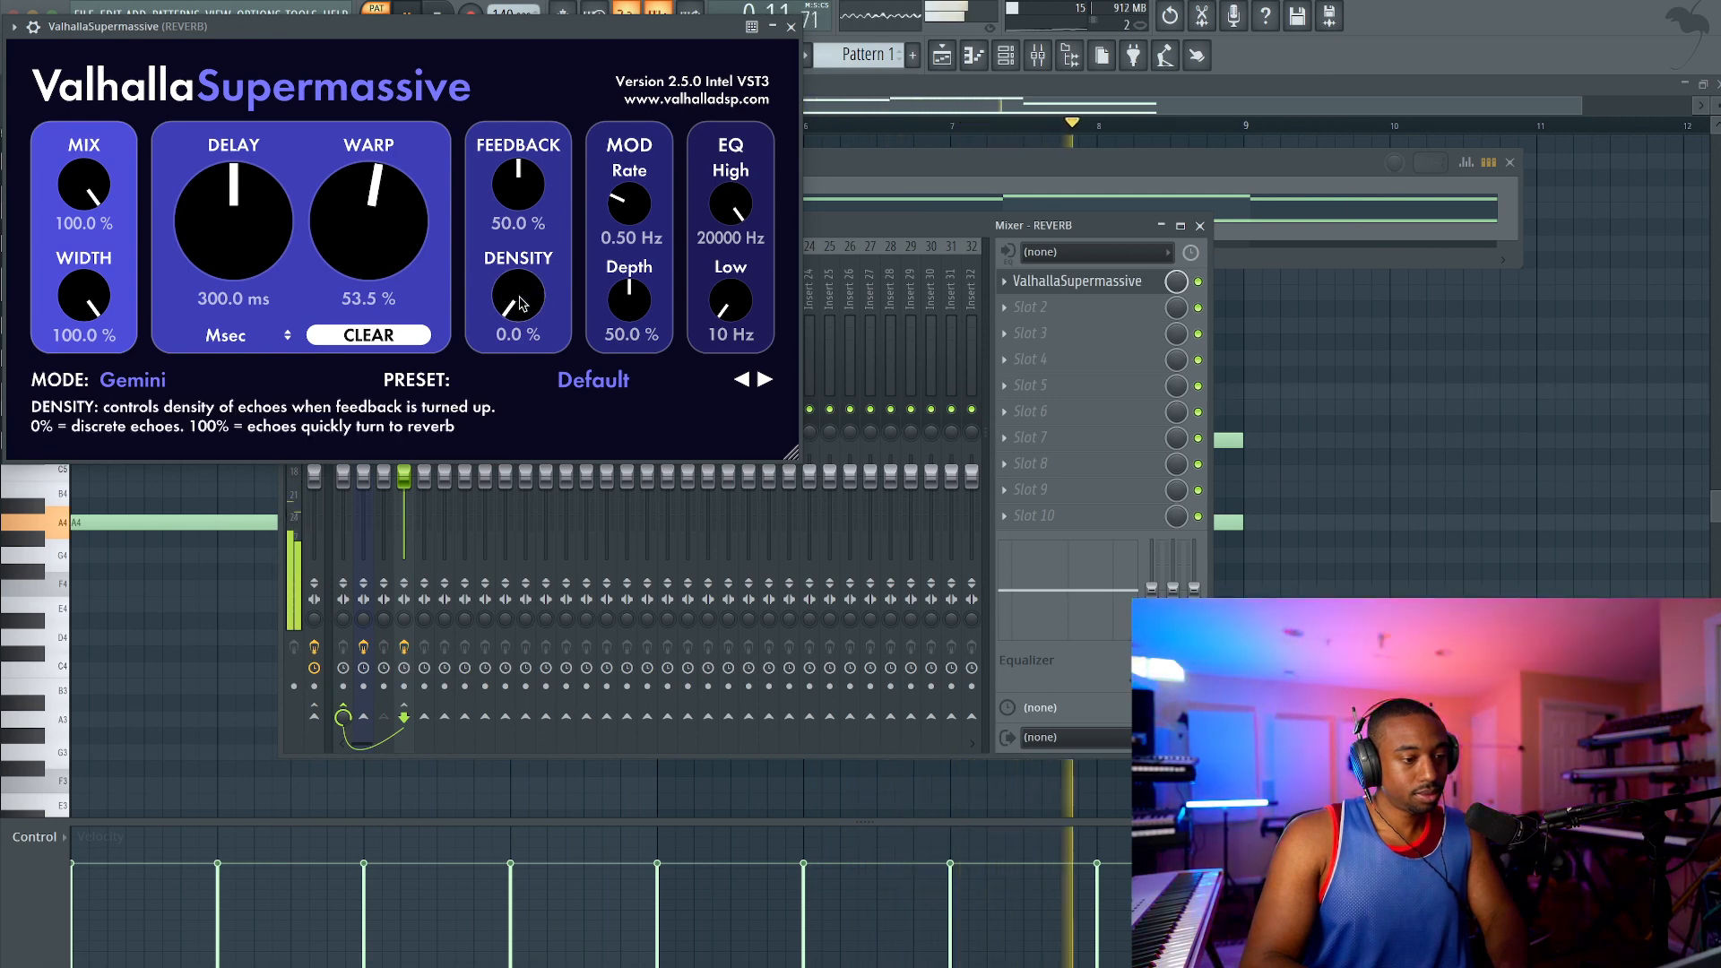
drag(520, 303, 519, 181)
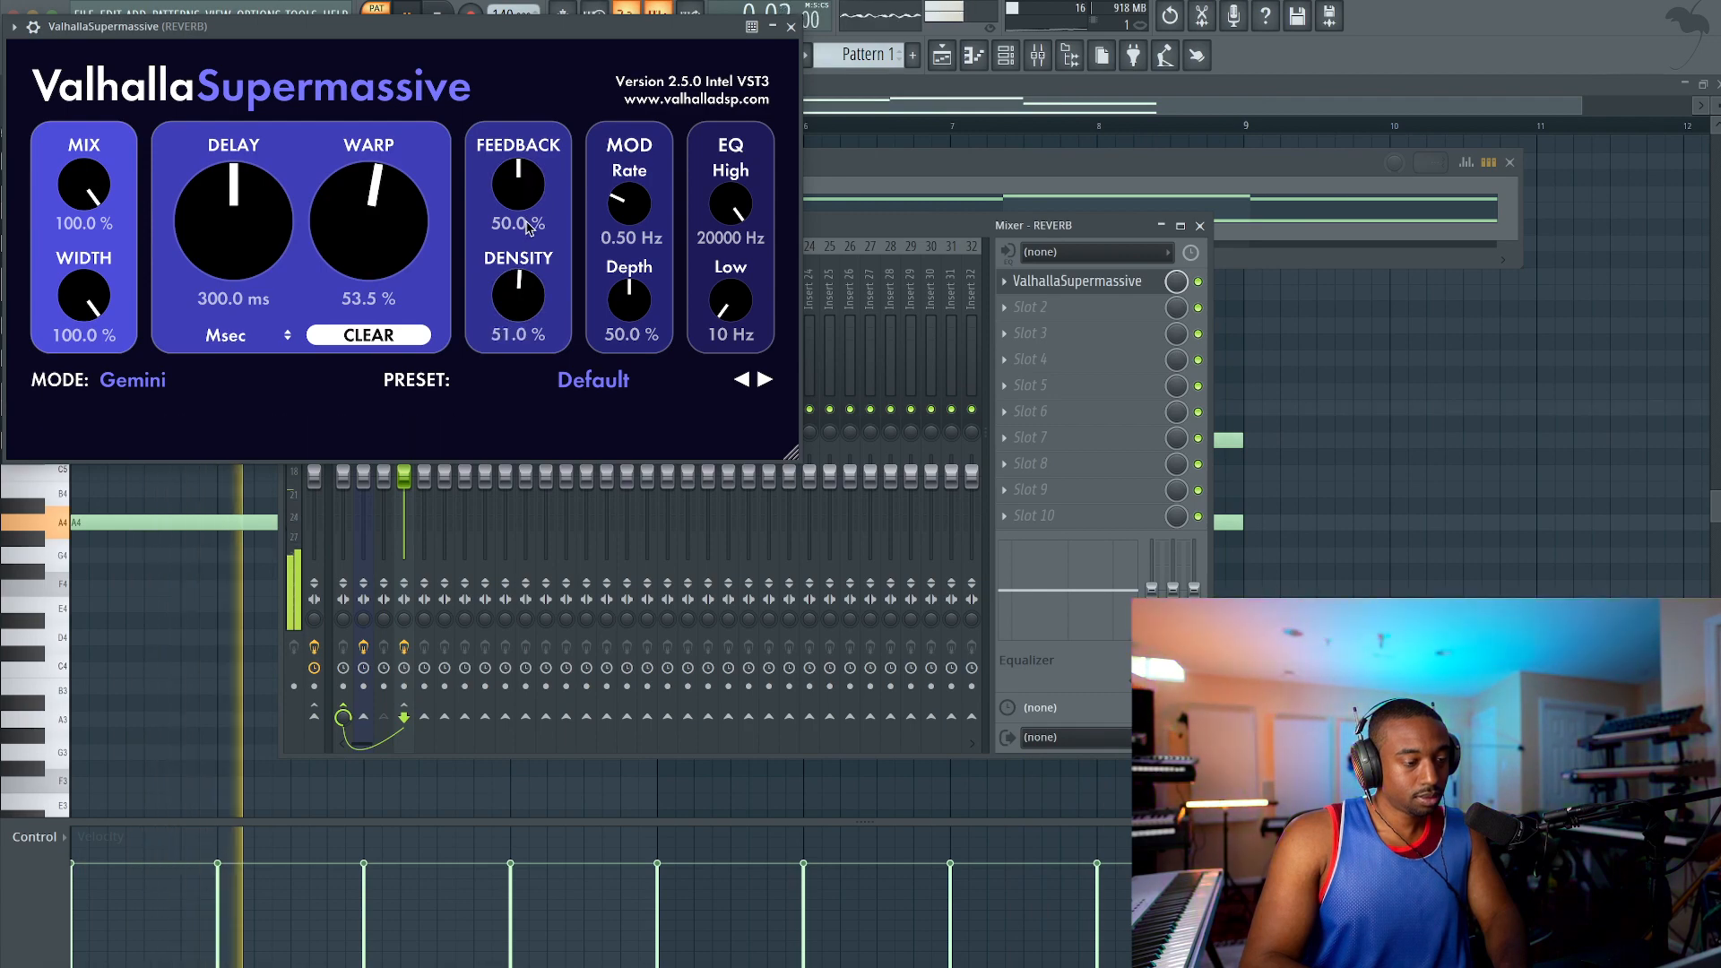
drag(534, 307, 533, 294)
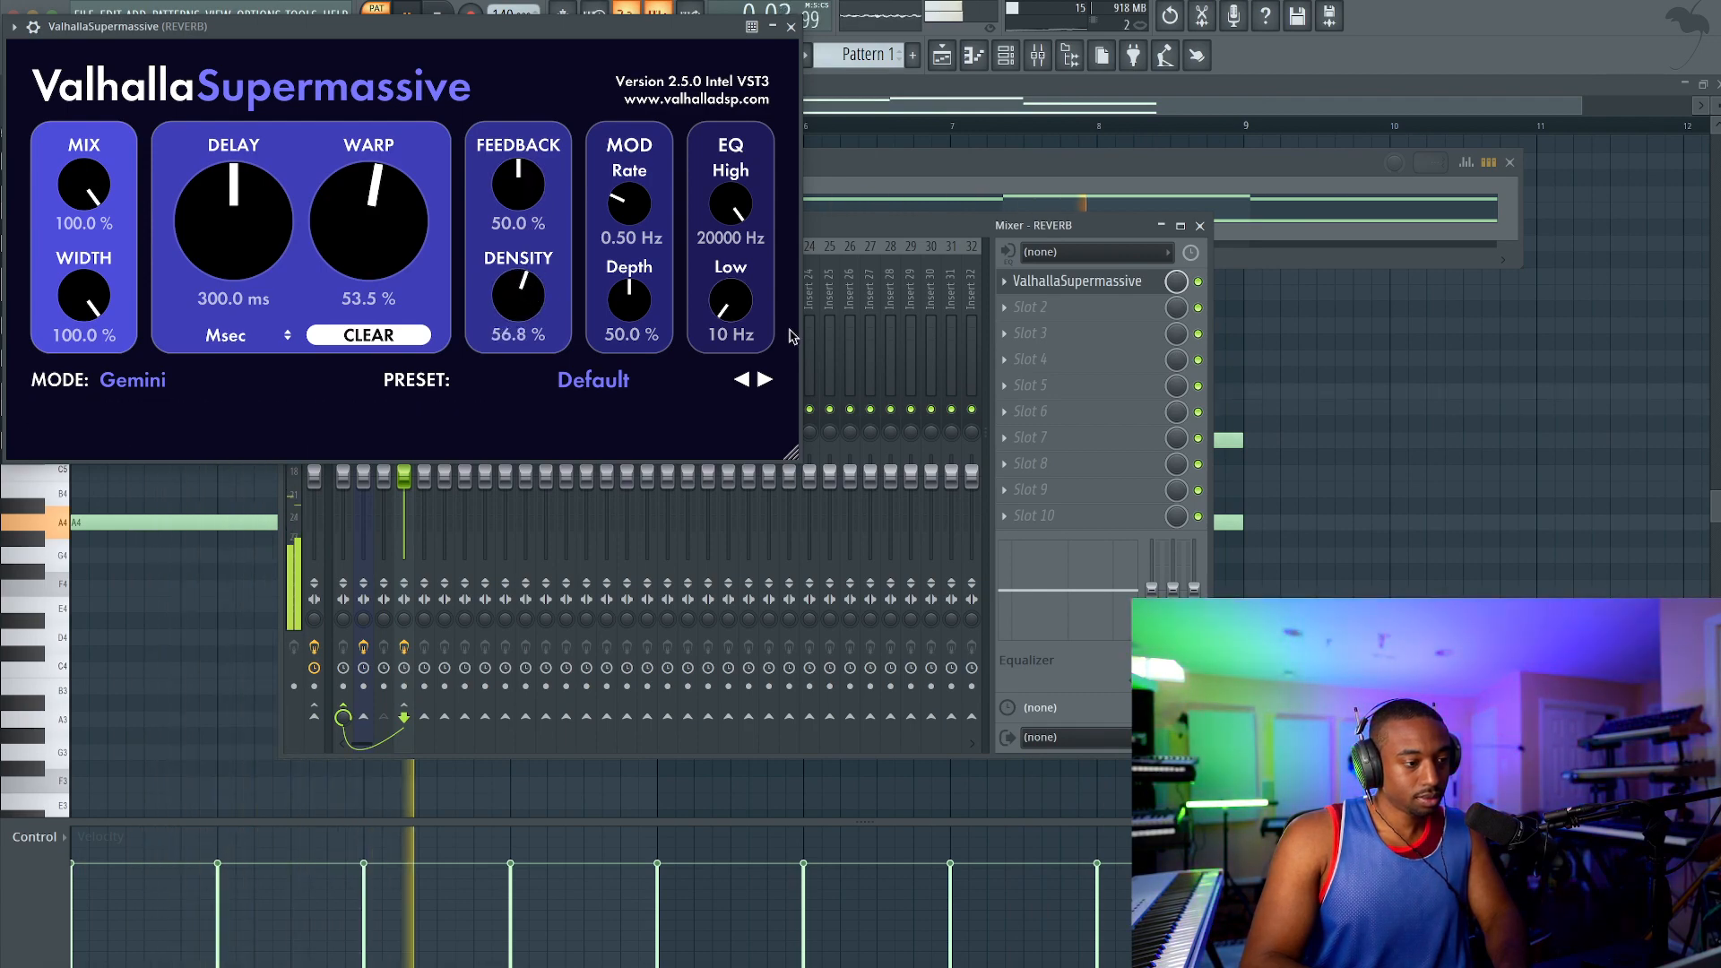
Step: Load Gross Beat into the second effect slot of the REVERB track and close ValhallaSupermassive
click(1047, 307)
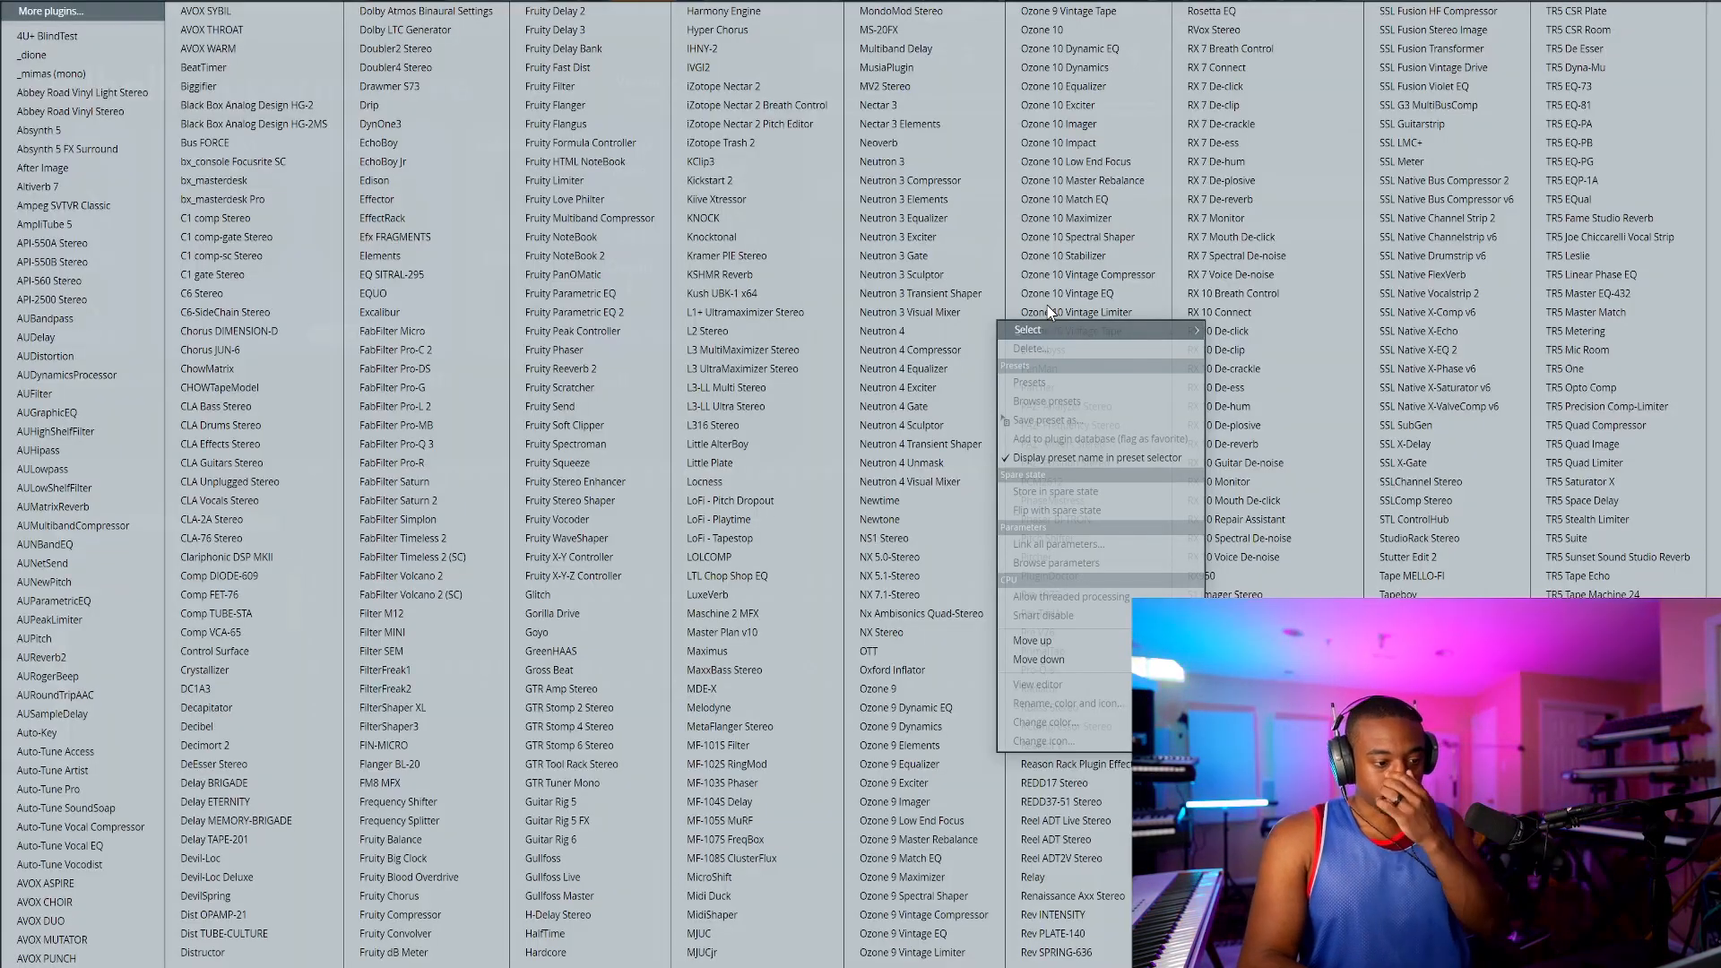
click(579, 670)
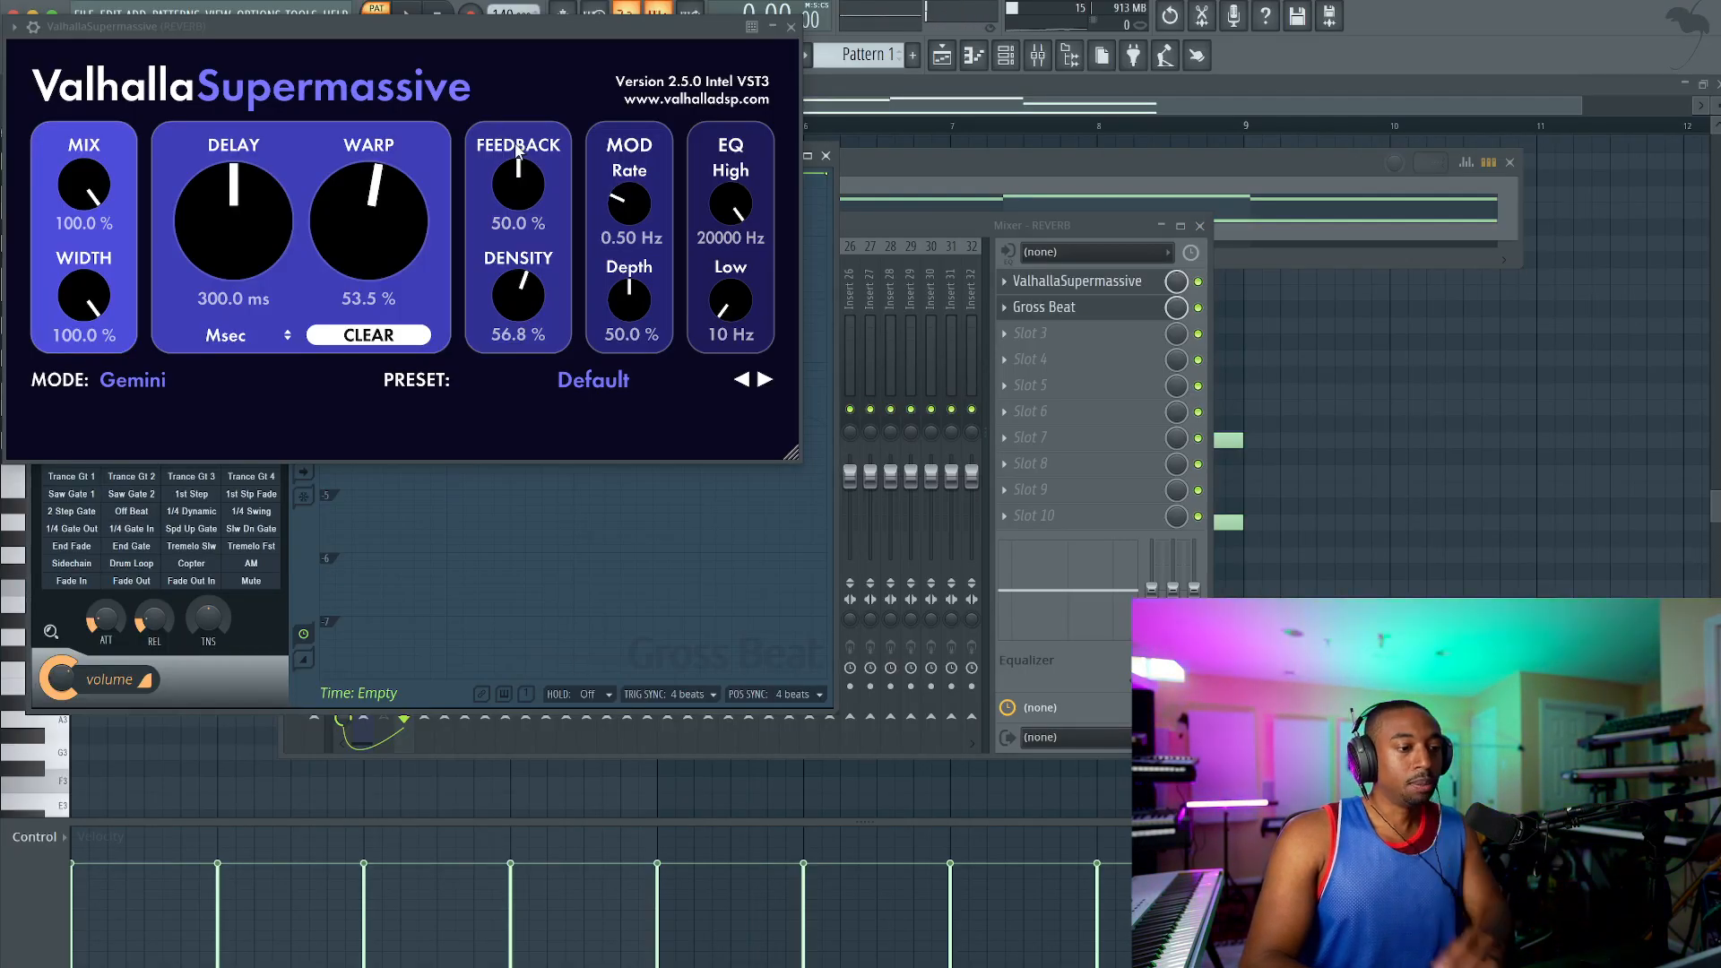
click(790, 28)
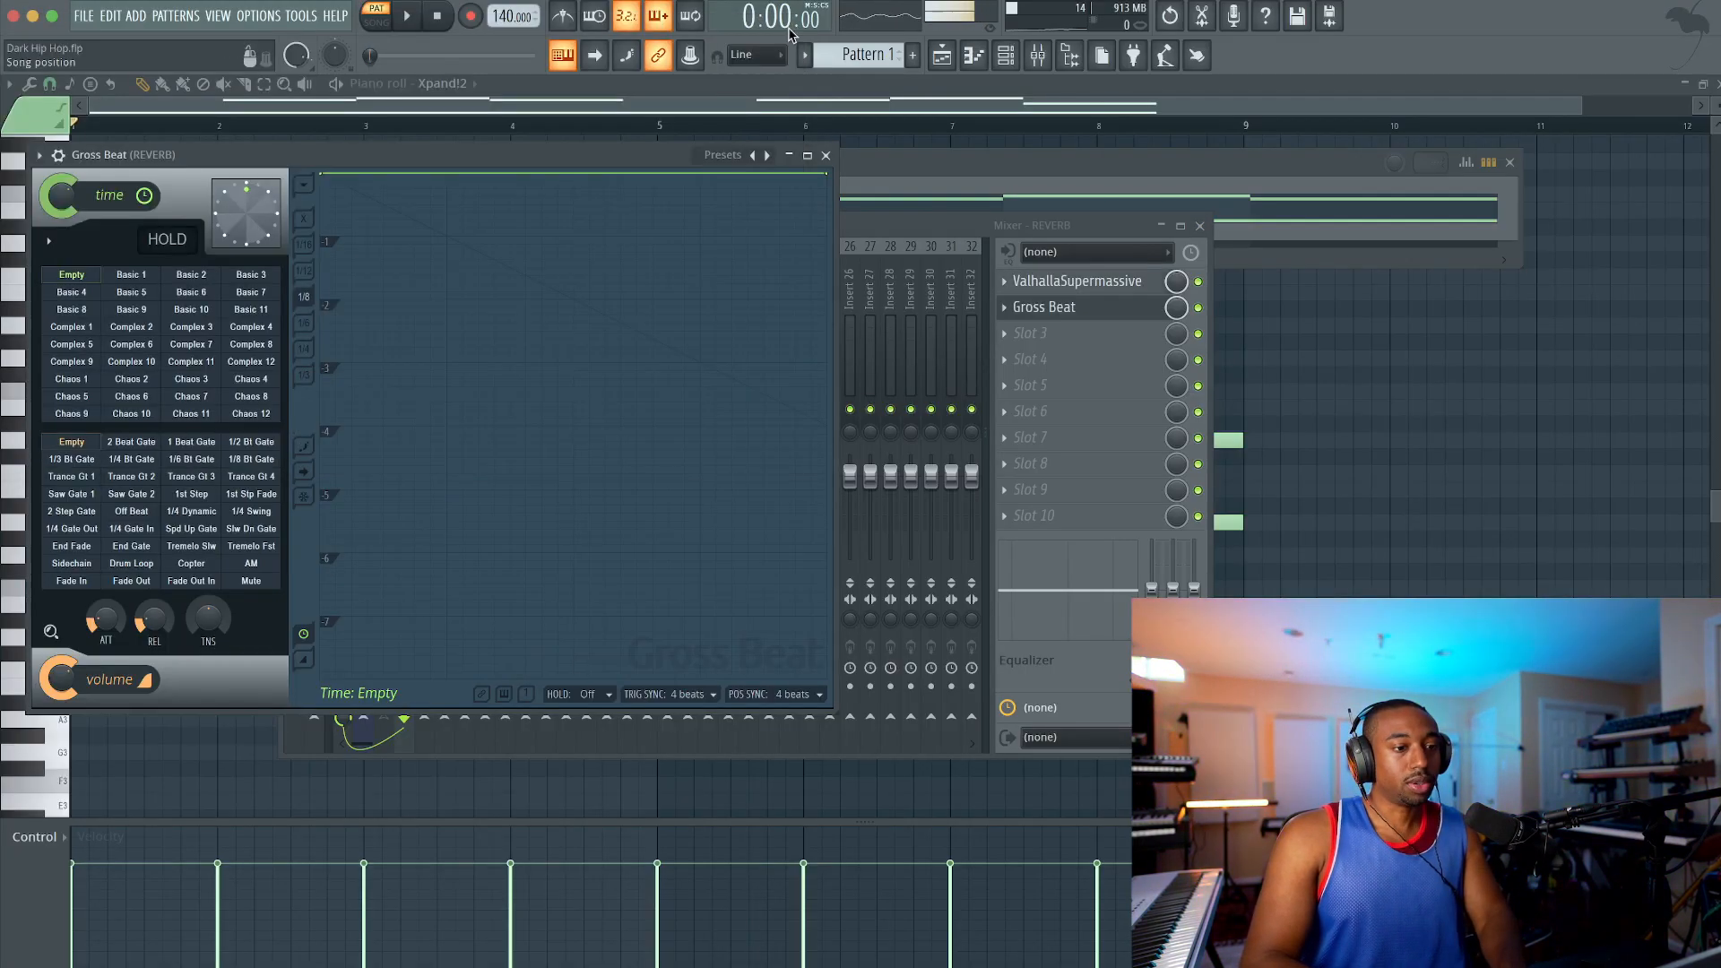
Step: Load Gross Beat's Momentary preset with the 1/2 Speed time slot, audition it briefly, and close the plugin
click(734, 154)
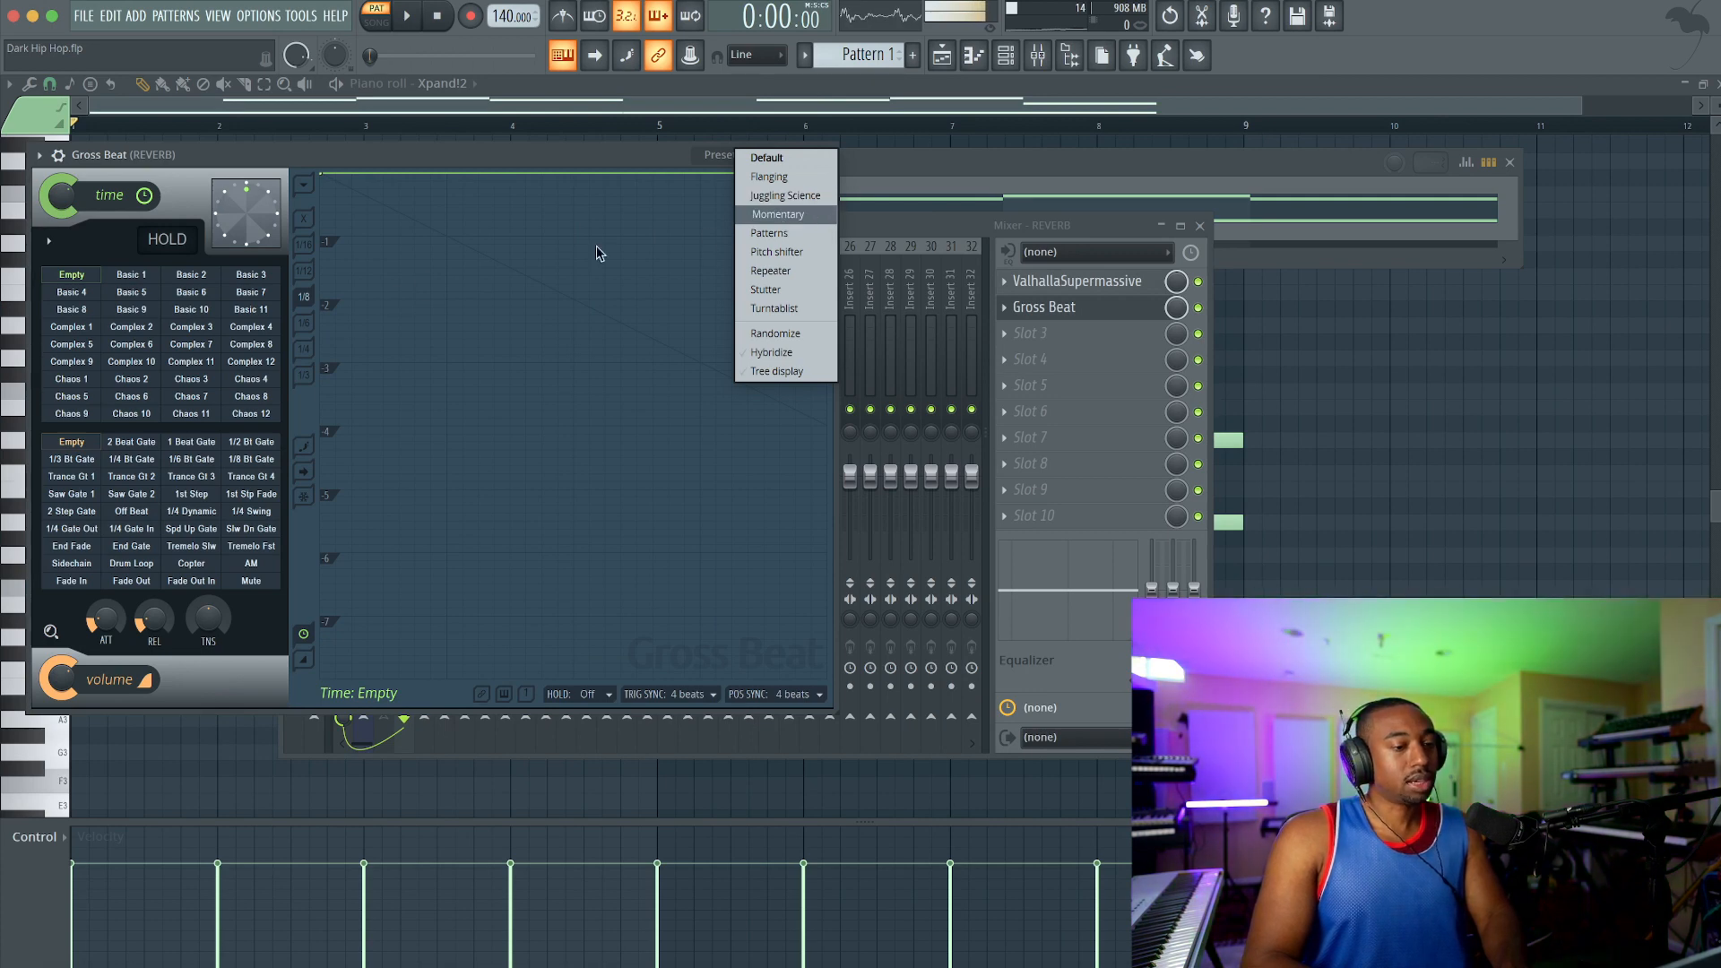
click(779, 214)
click(191, 396)
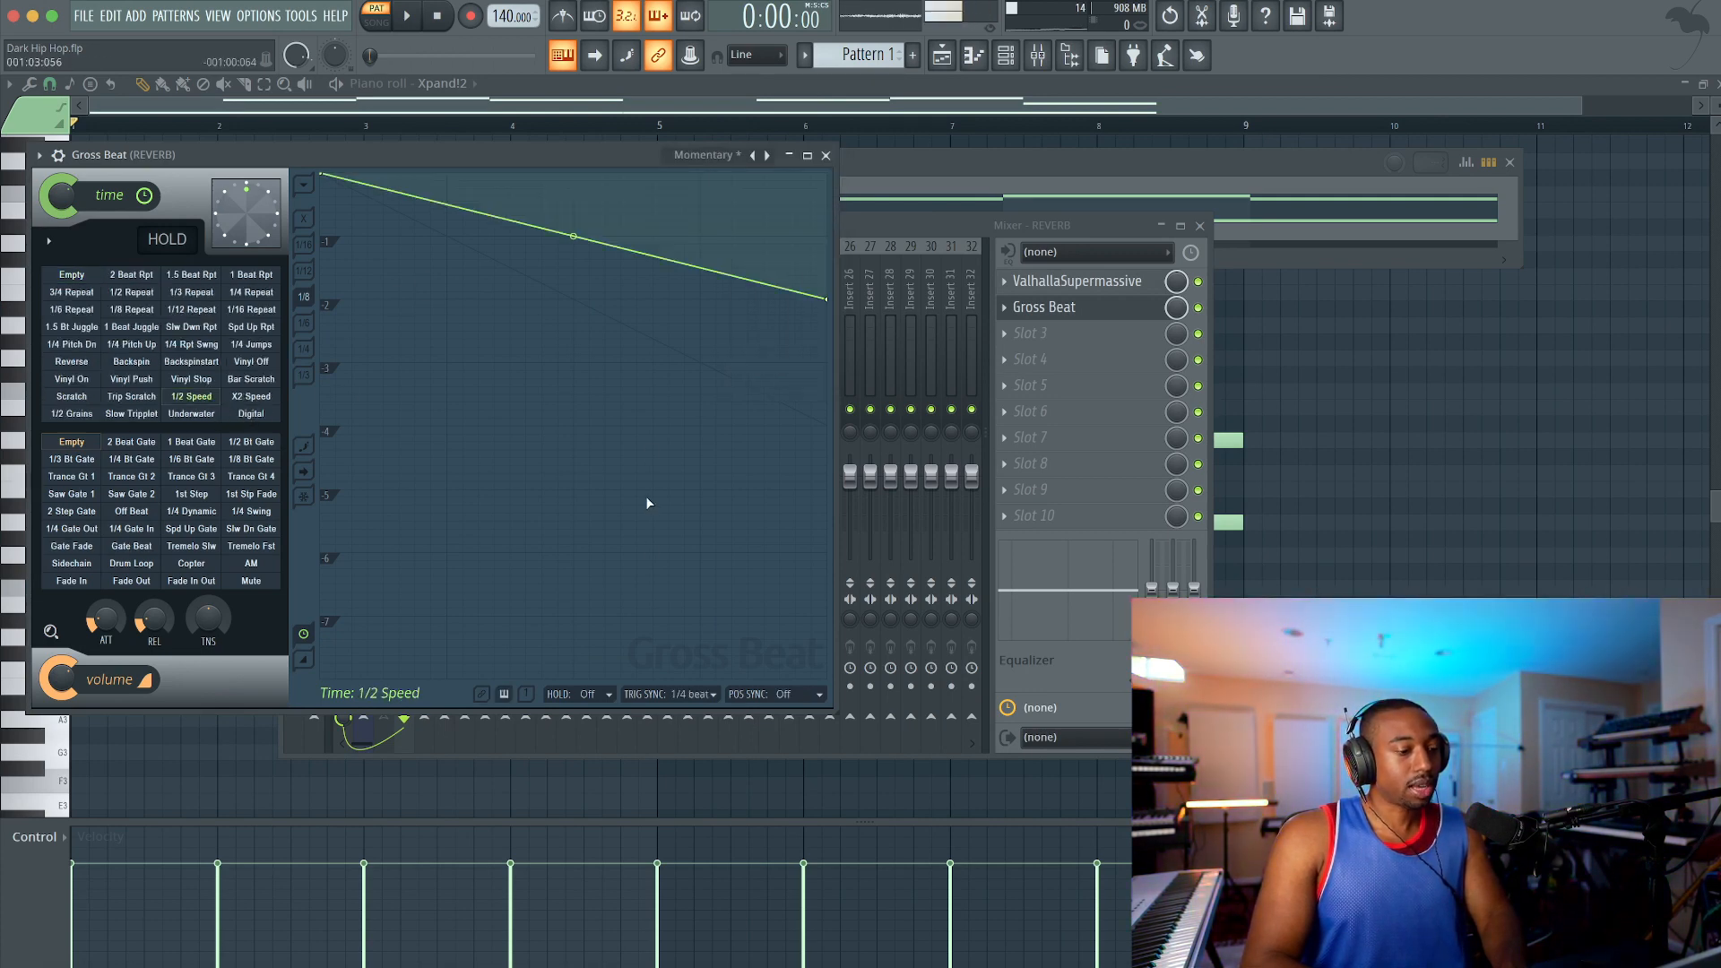
click(763, 701)
click(751, 809)
key(space)
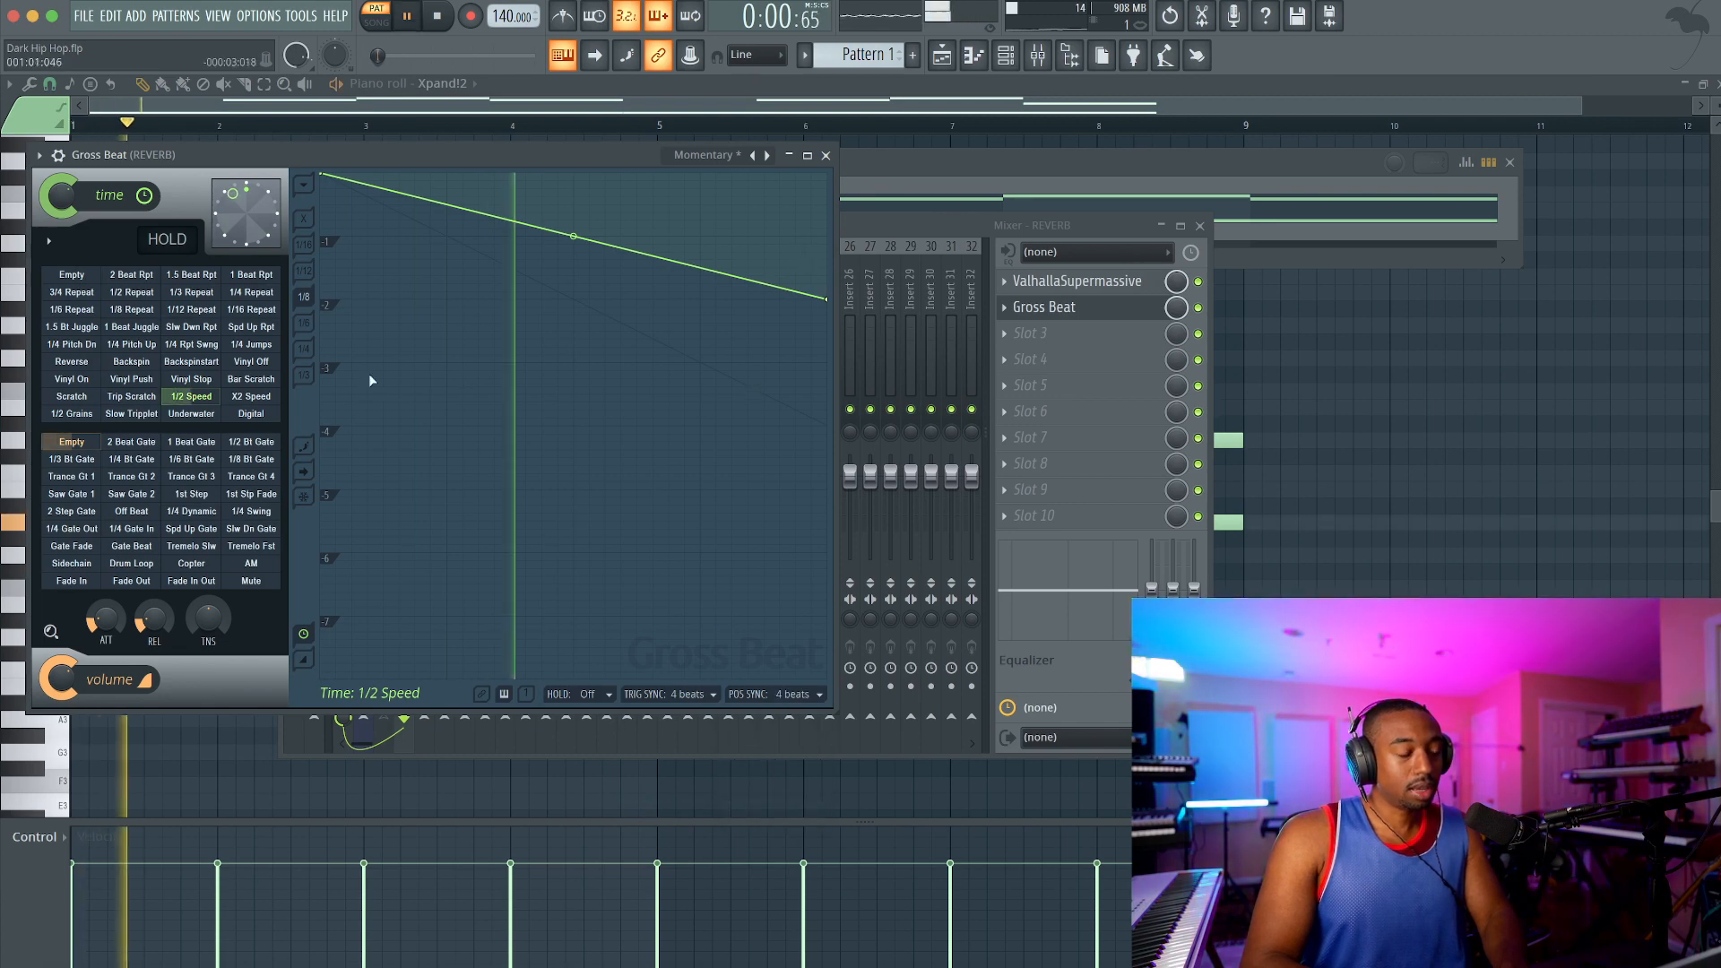
key(space)
click(825, 155)
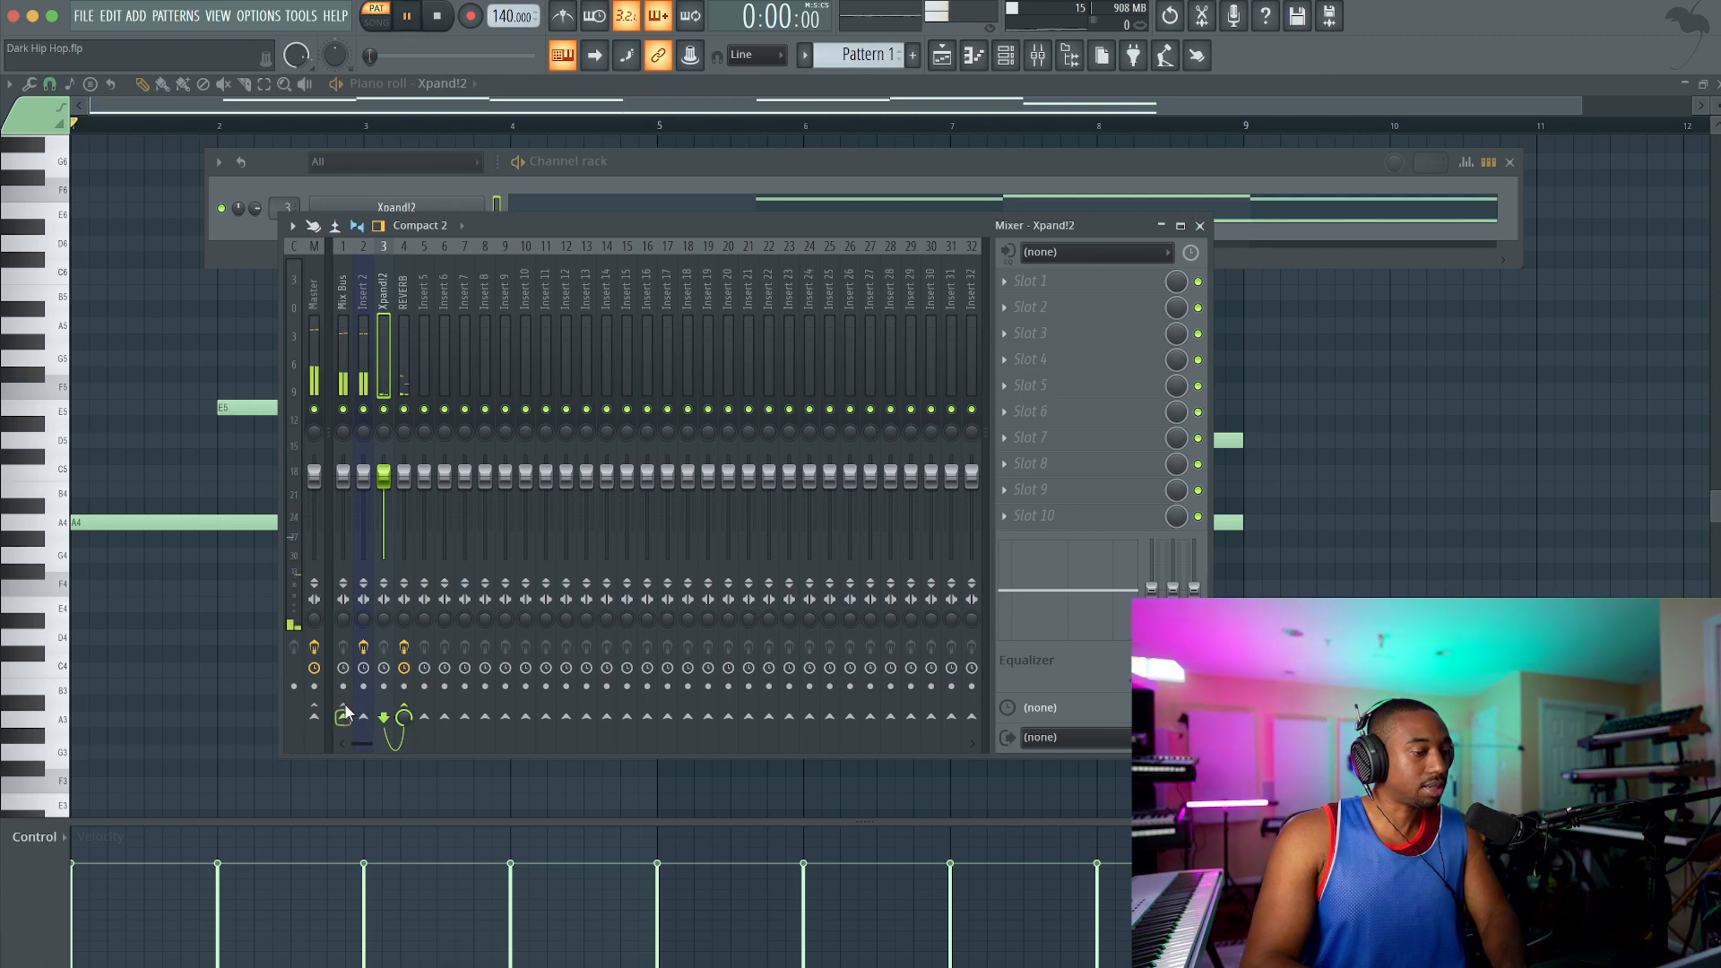
Step: Turn Xpand!2's Mix Bus send fully down and raise the REVERB fader to 113%, auditioning with insert 2 temporarily muted
key(space)
click(363, 409)
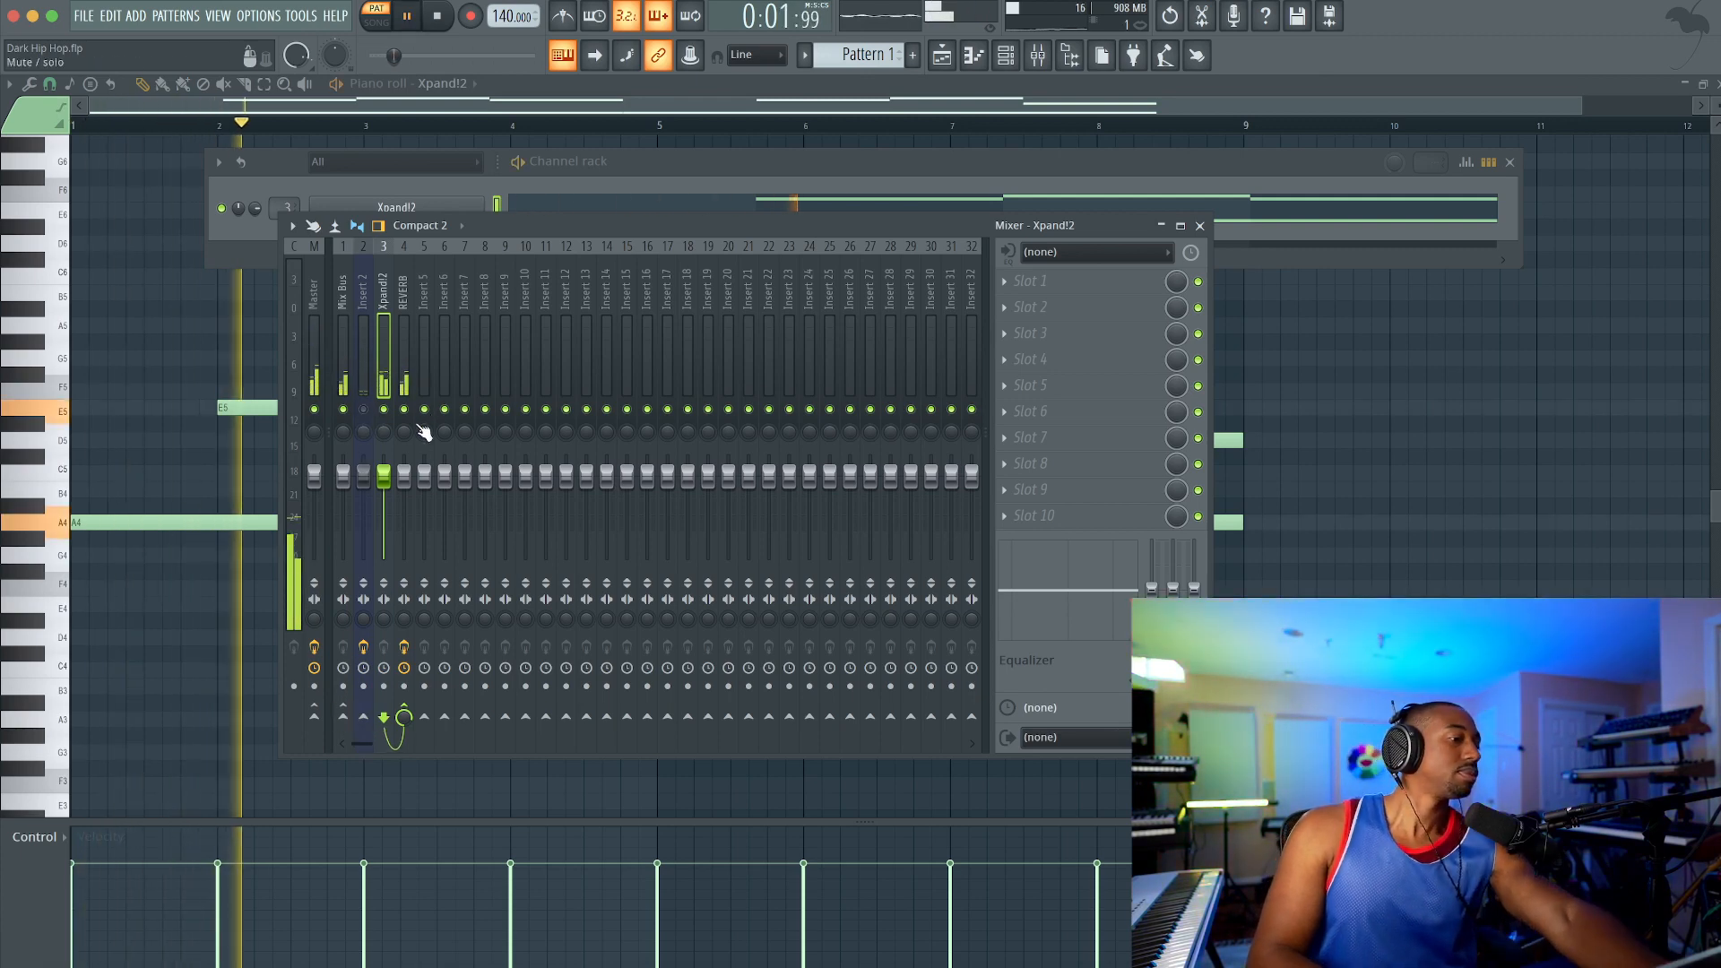
drag(404, 480, 403, 468)
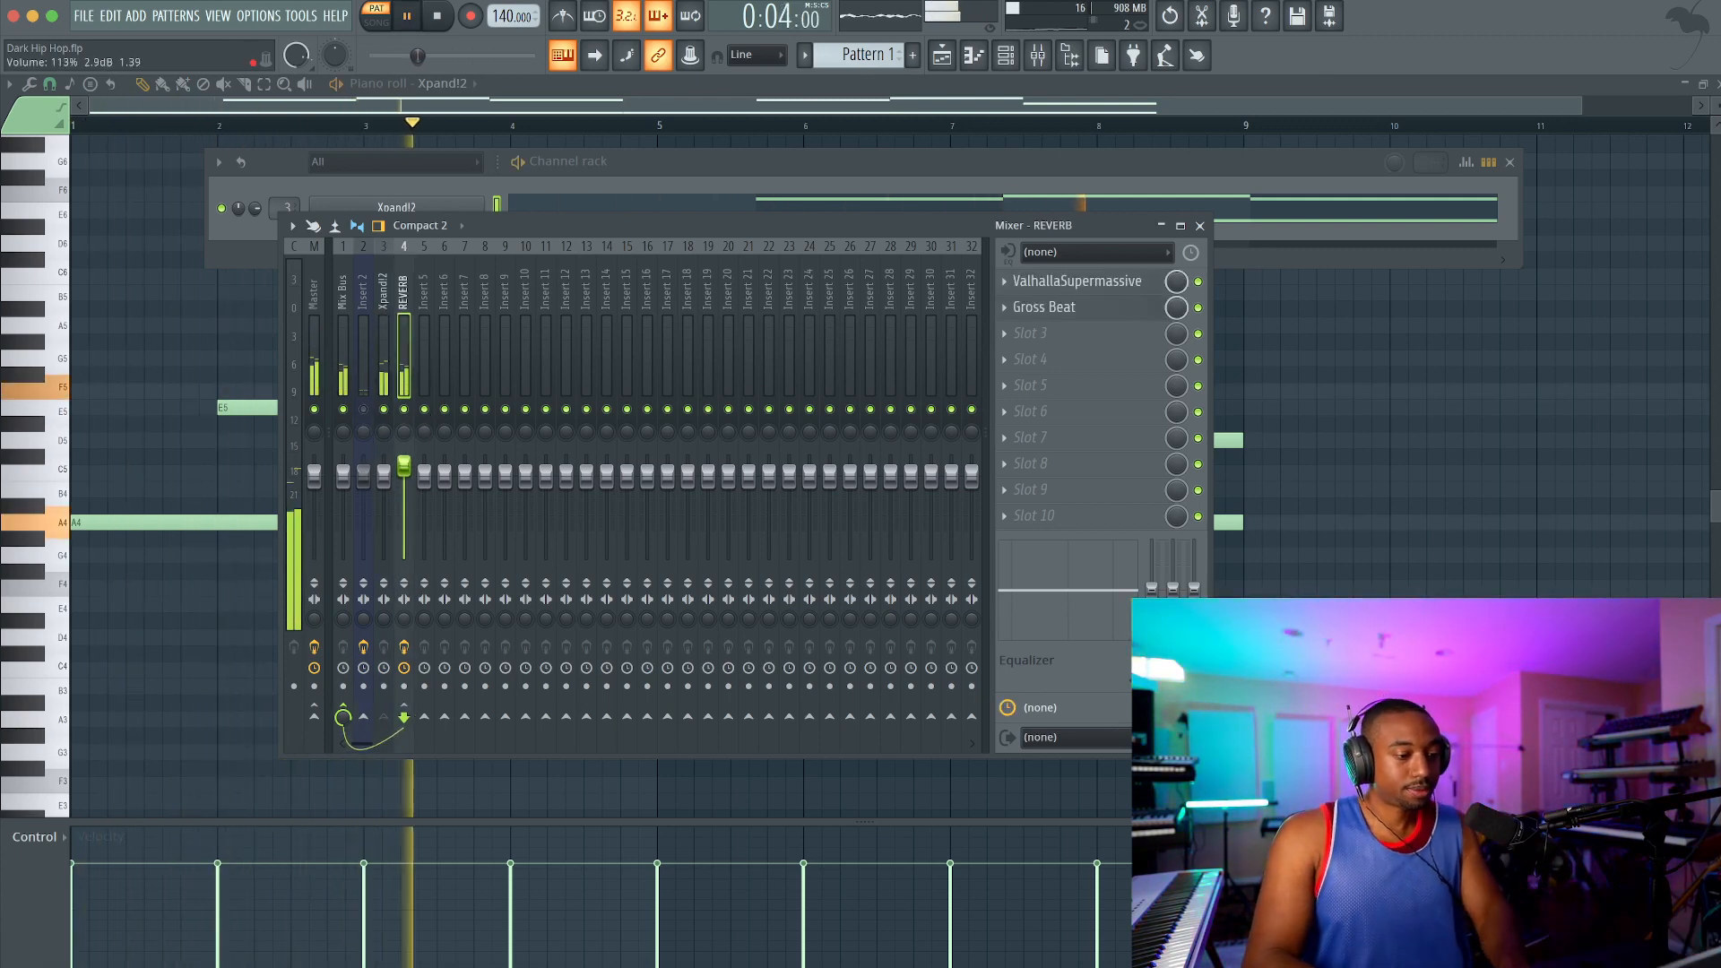
click(364, 409)
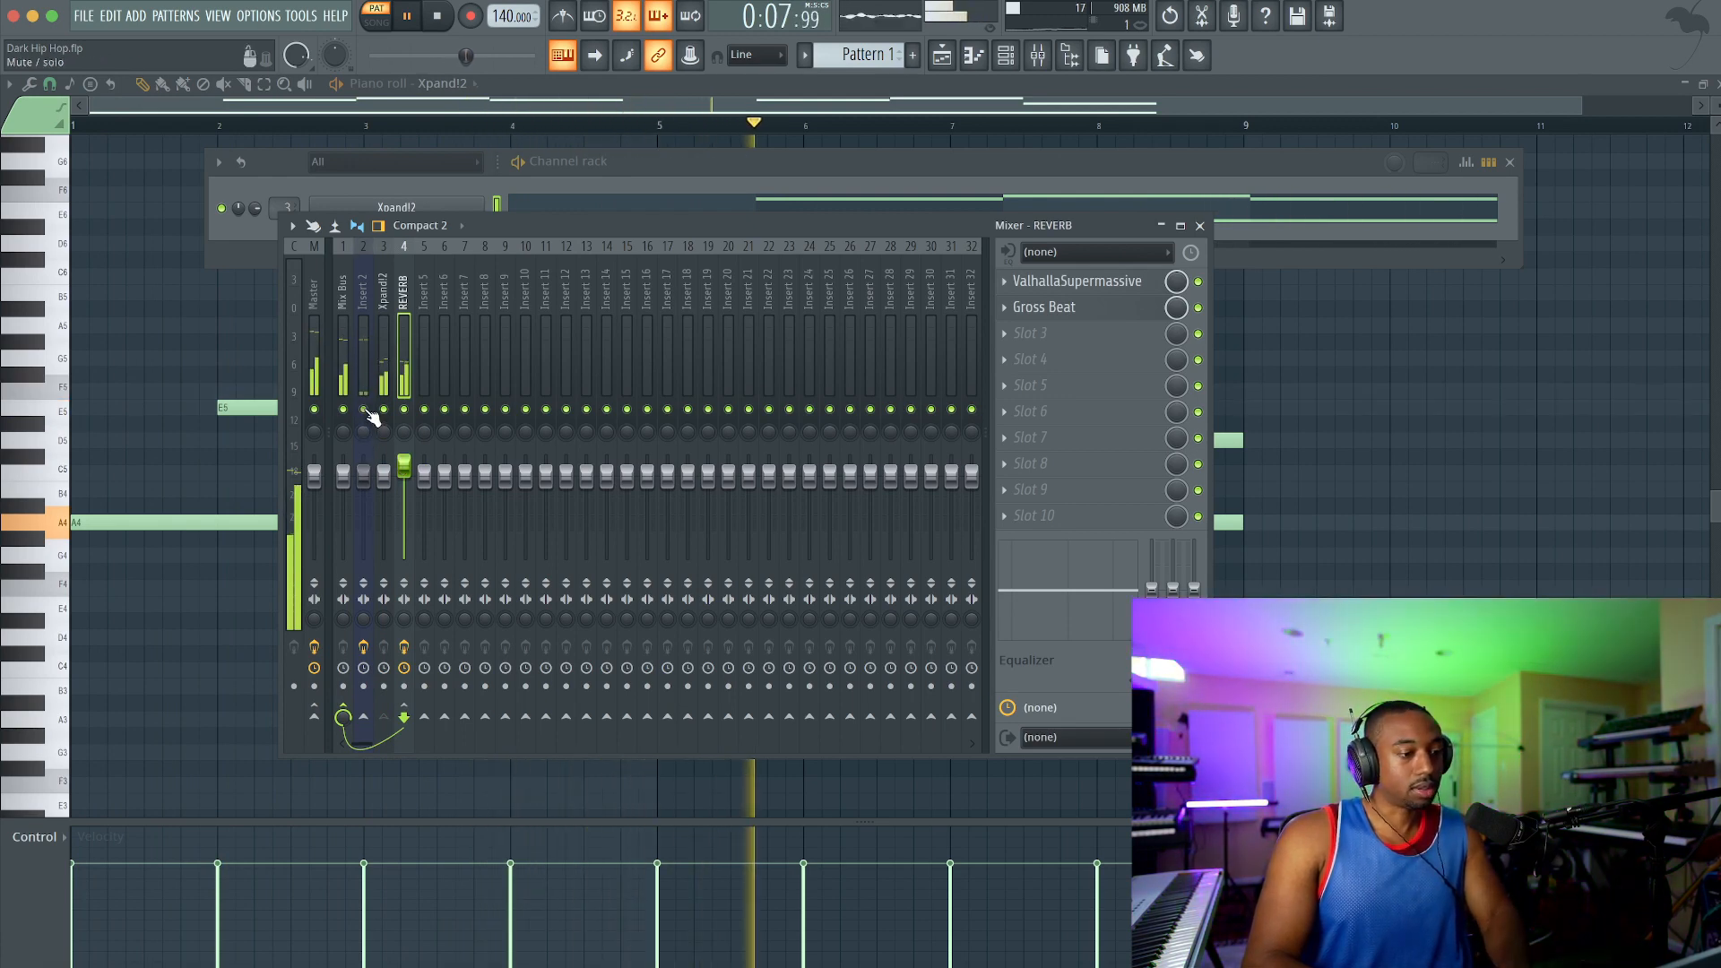
click(364, 409)
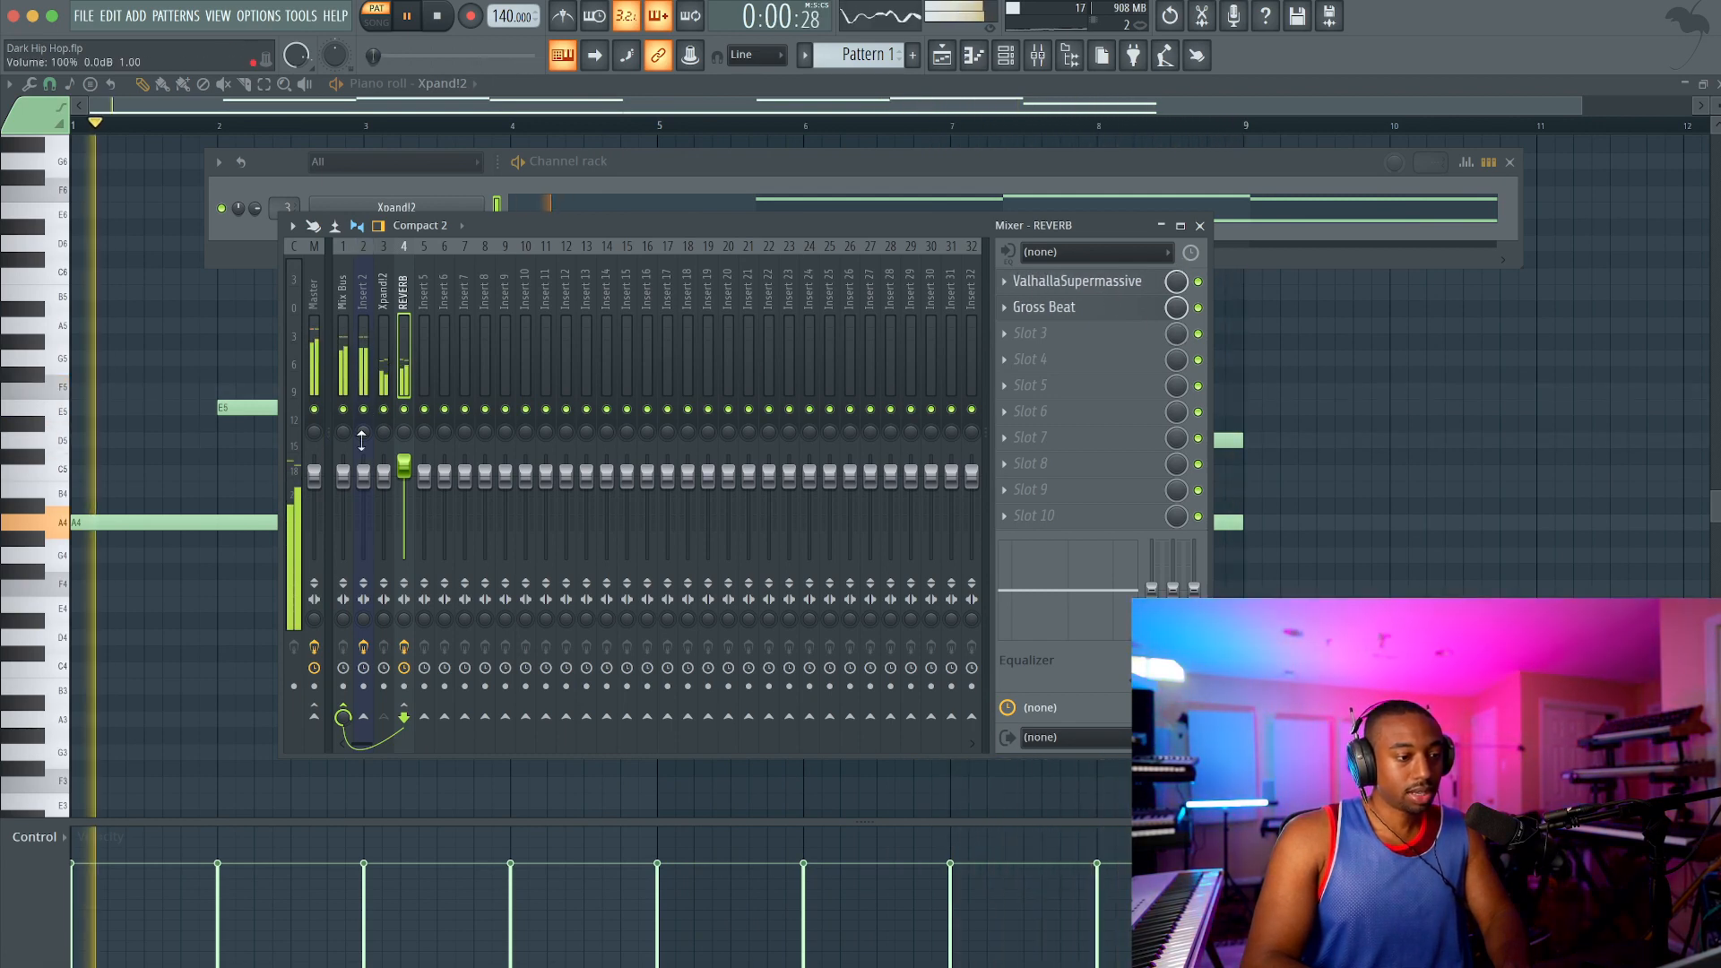
click(1200, 225)
key(space)
Step: Clone the Xpand!2 channel and copy the original channel's notes into the clone
right_click(446, 208)
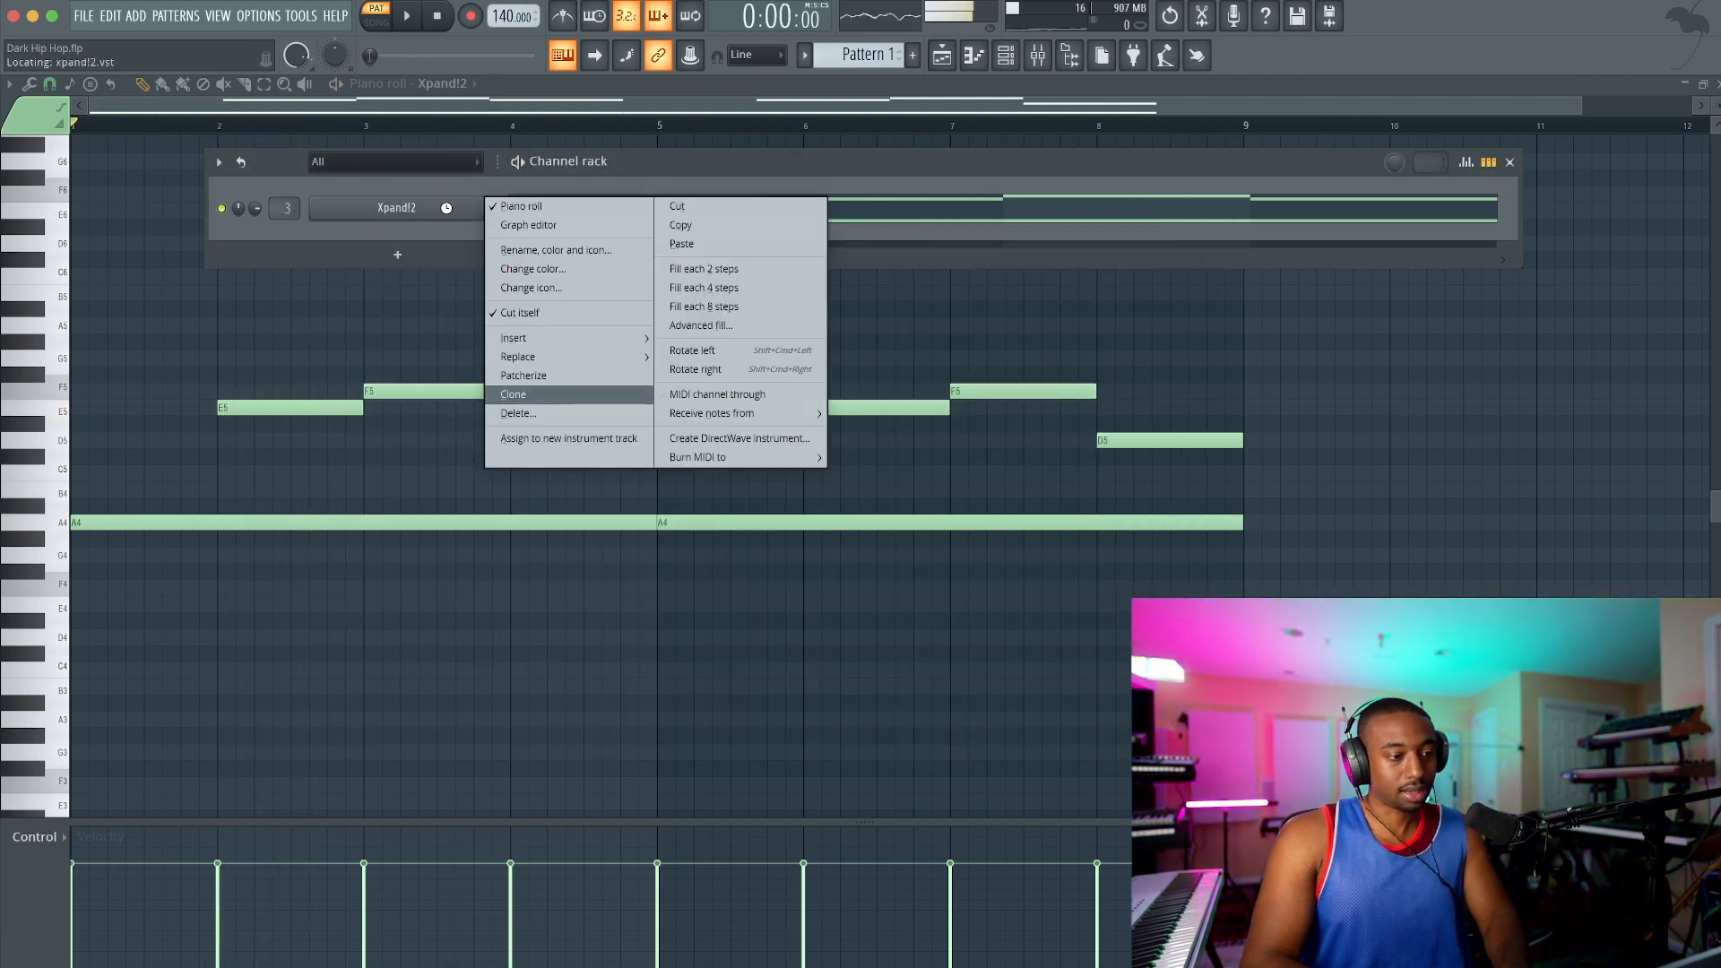
click(515, 395)
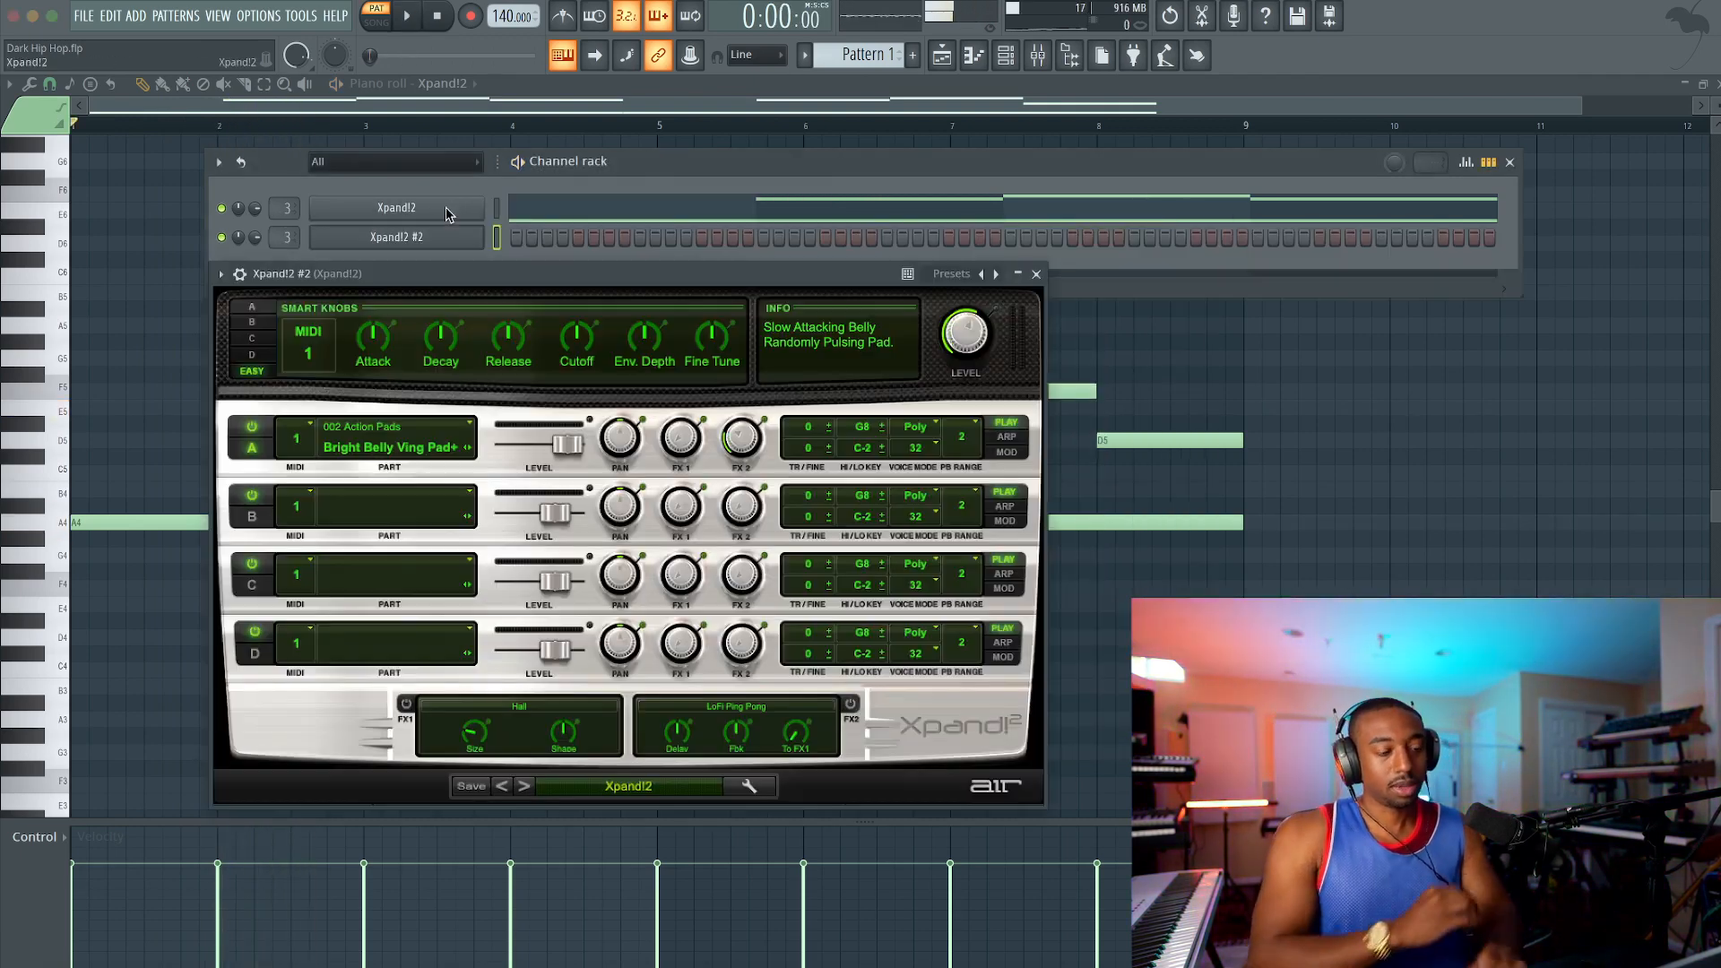
click(497, 213)
click(497, 235)
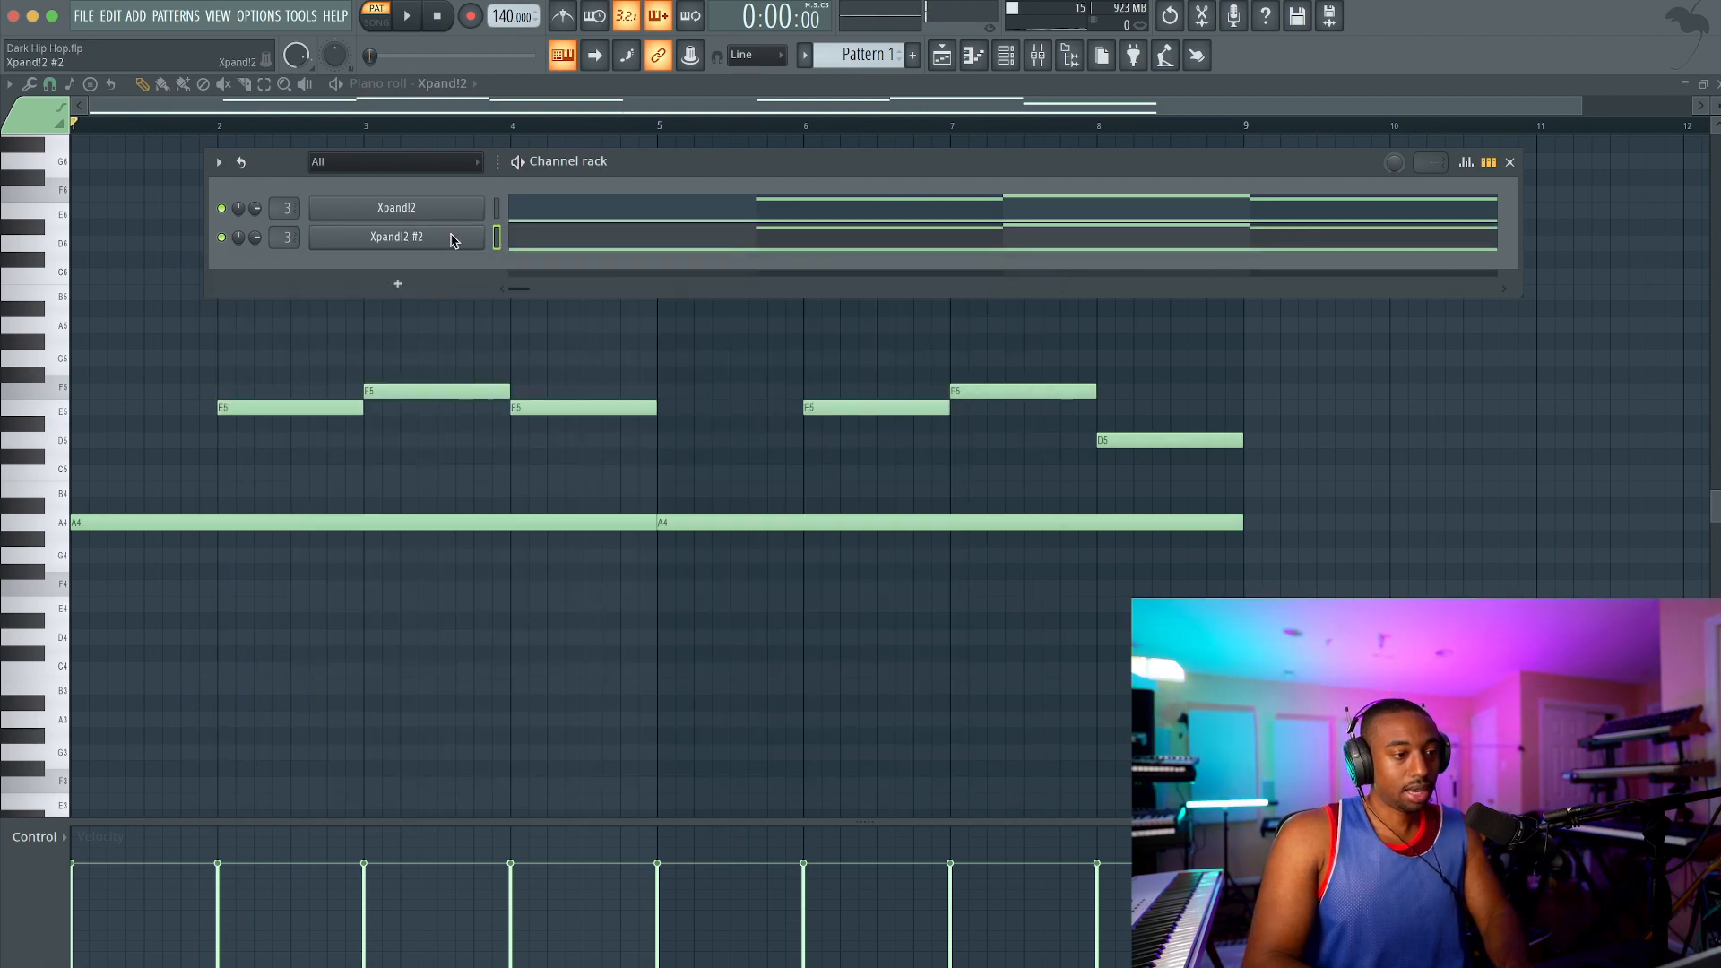
Step: Load the +01 Bigger Legato Strings preset from 16 Strings in Xpand!2 #2, then close the instrument
click(648, 794)
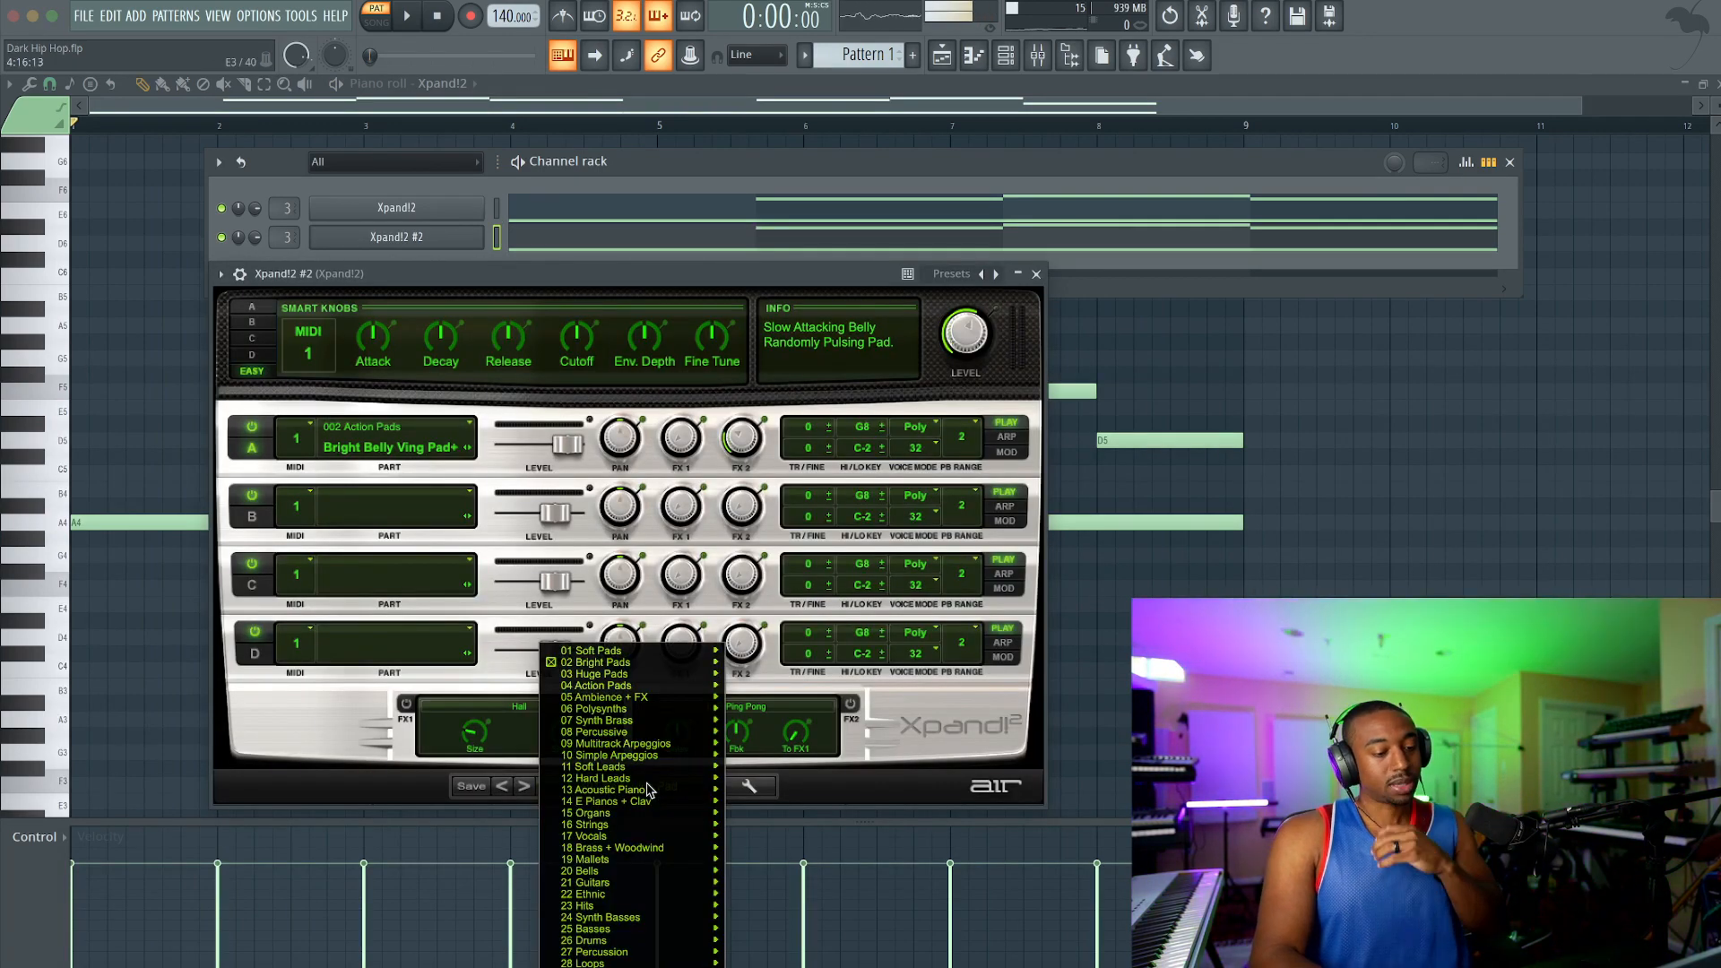
mouse_move(624, 849)
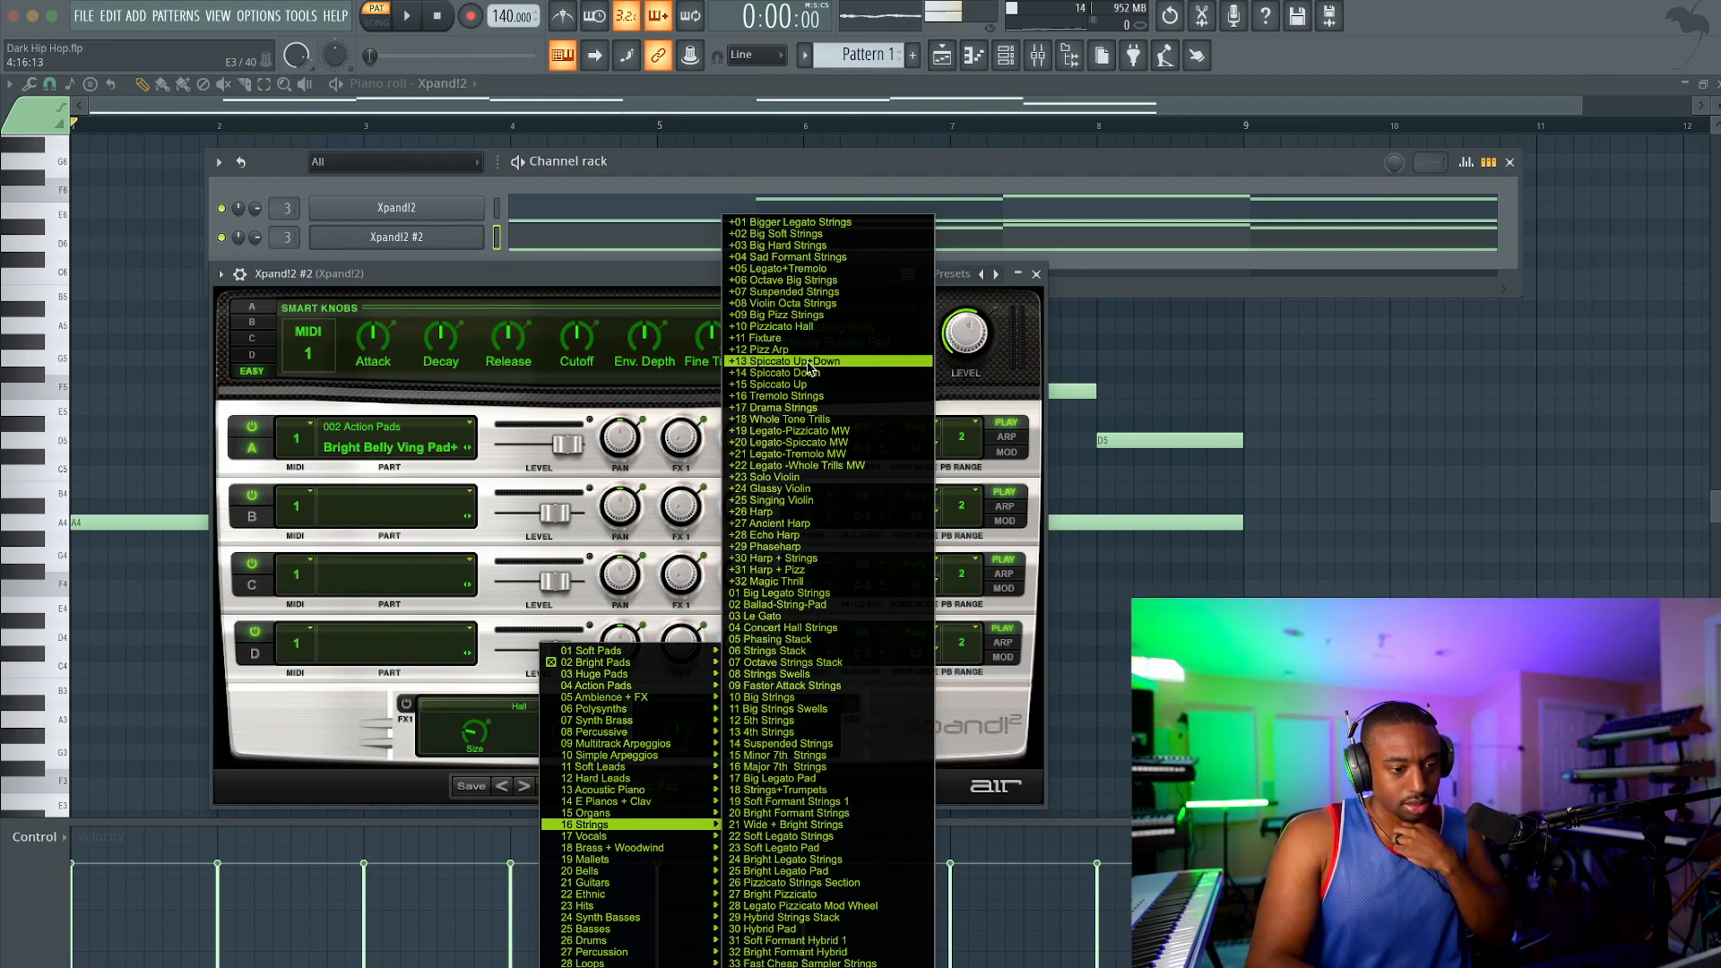
click(826, 224)
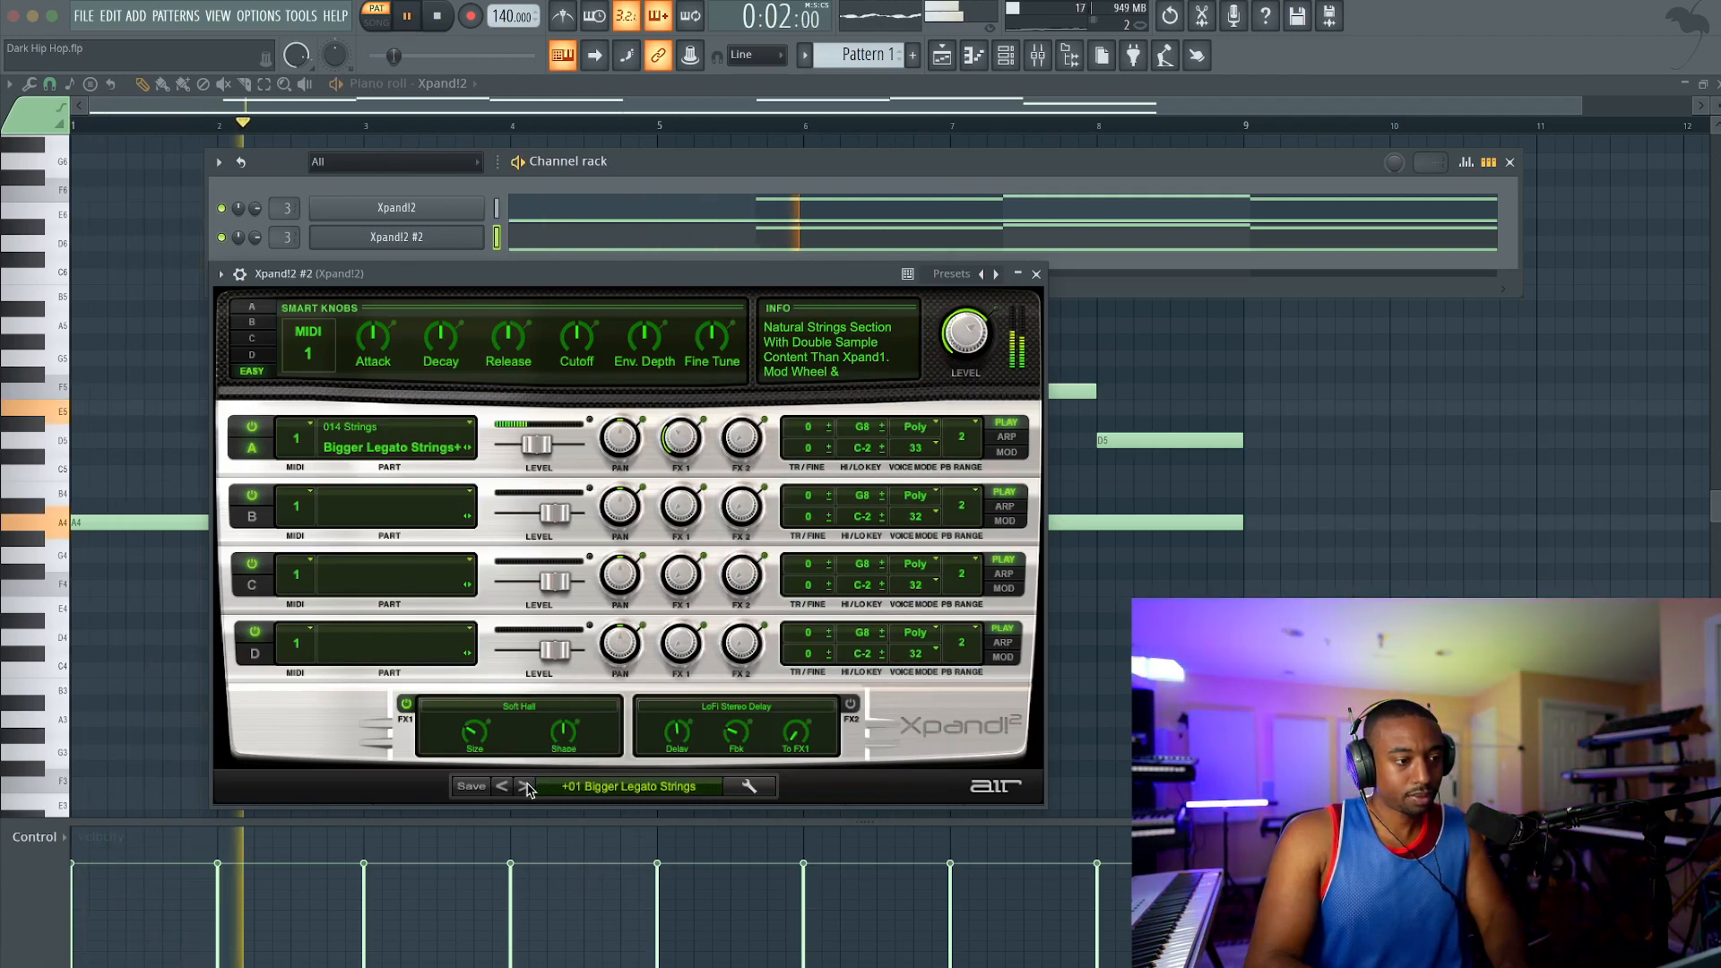
click(1037, 274)
Step: Create an automation clip for the Xpand!2 mixer track's send level to the Mix Bus
click(1038, 55)
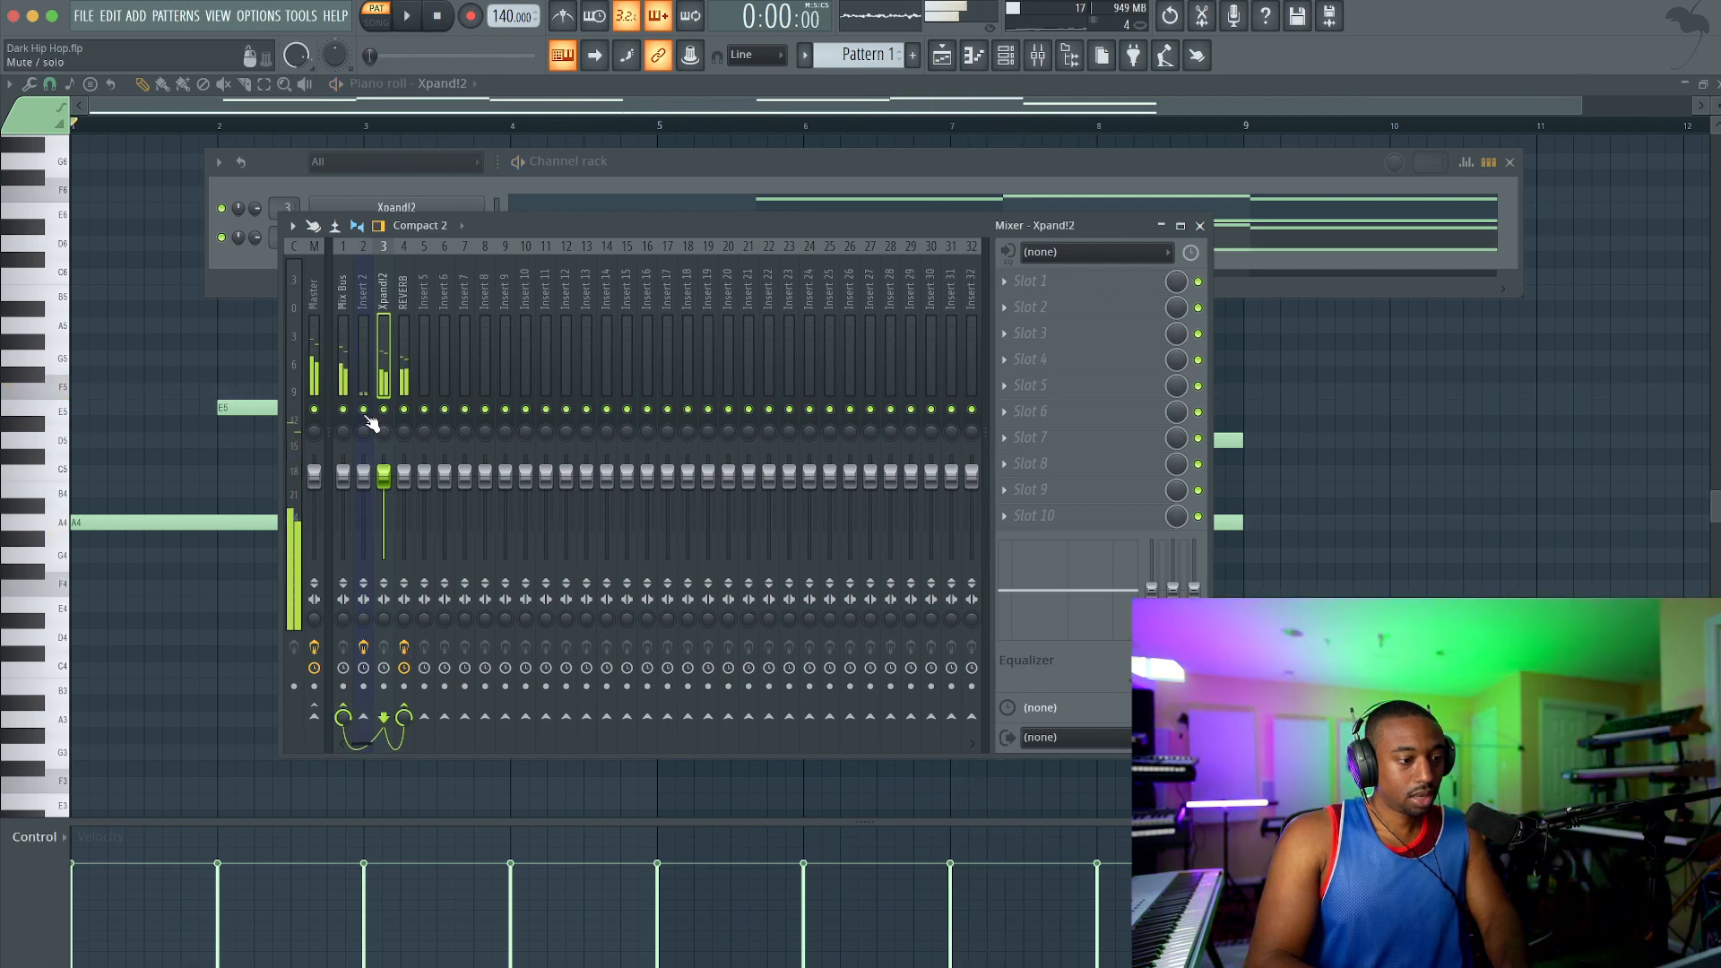
right_click(346, 719)
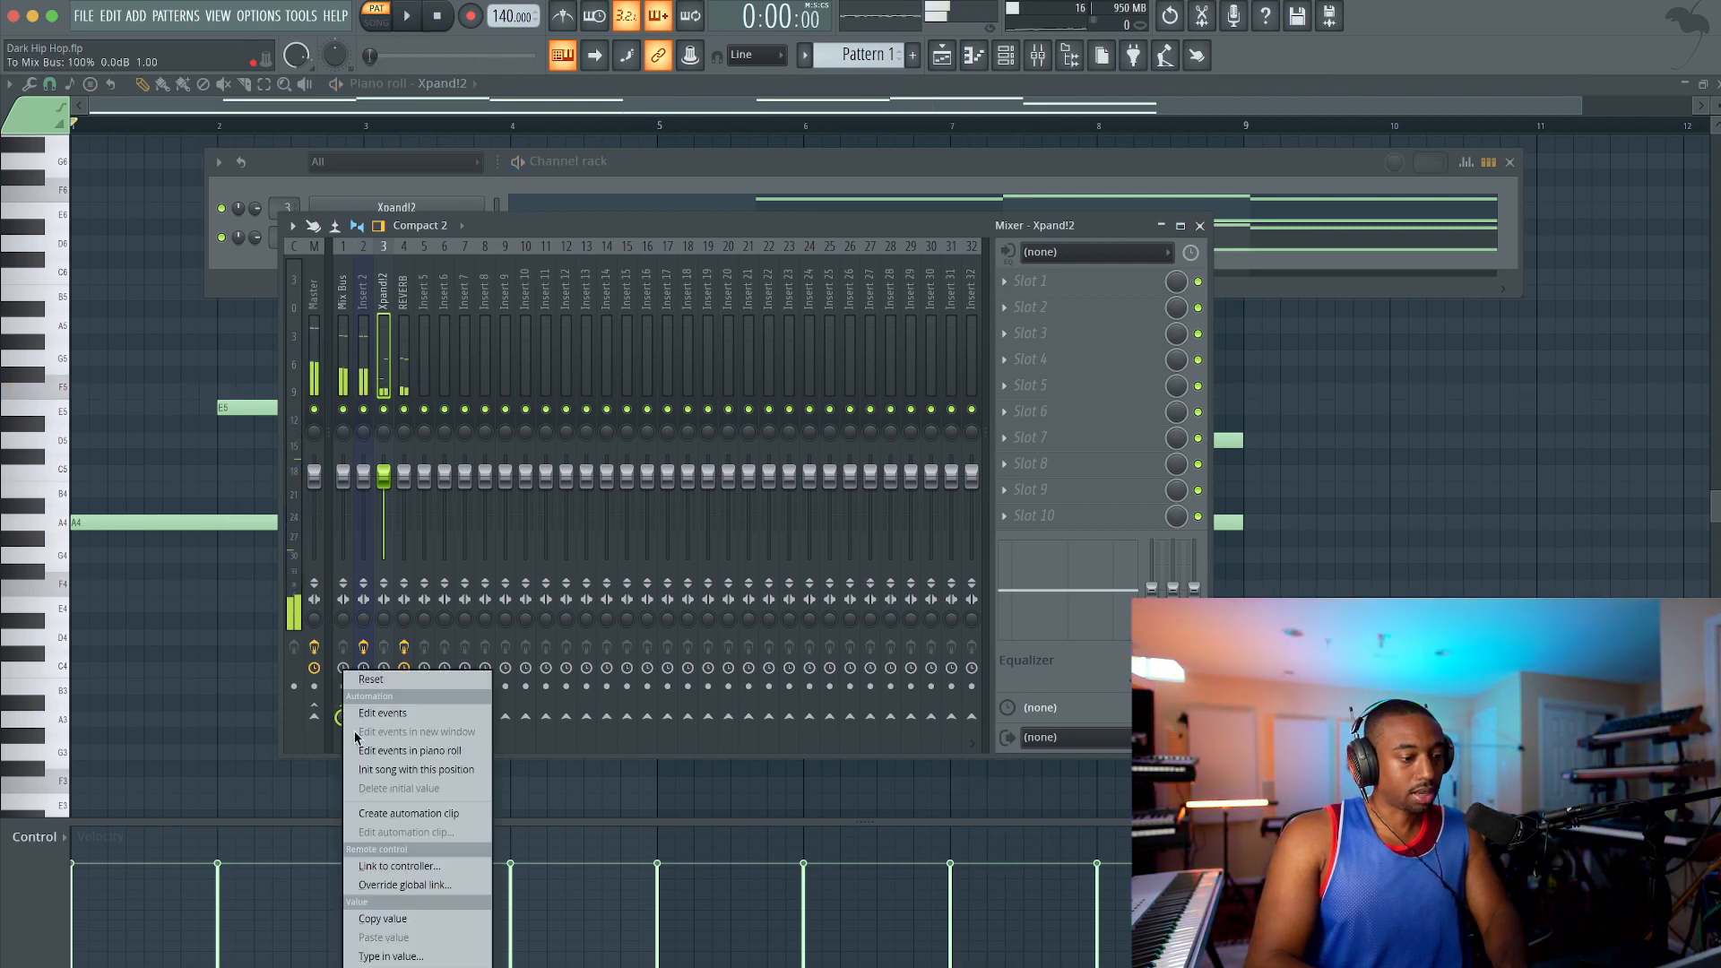
click(400, 813)
Step: Extend the Xpand!2 - To Mix Bus automation clip on playlist Track 1 so it ends at bar 9
click(941, 55)
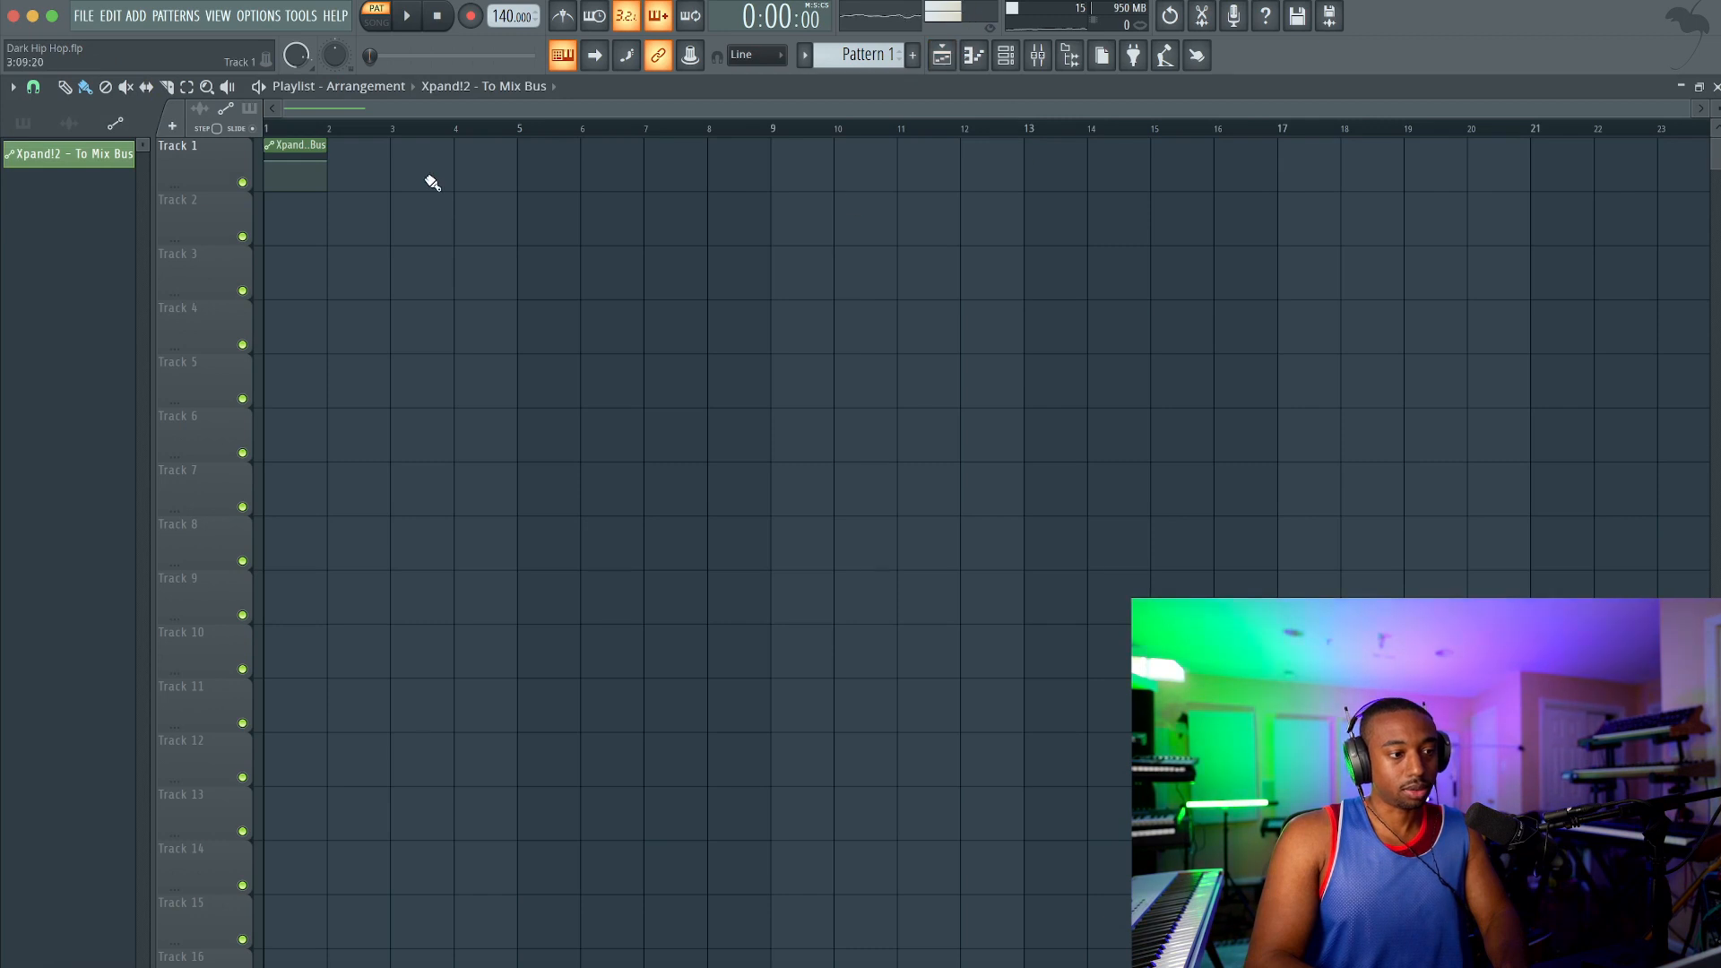
drag(481, 141, 771, 130)
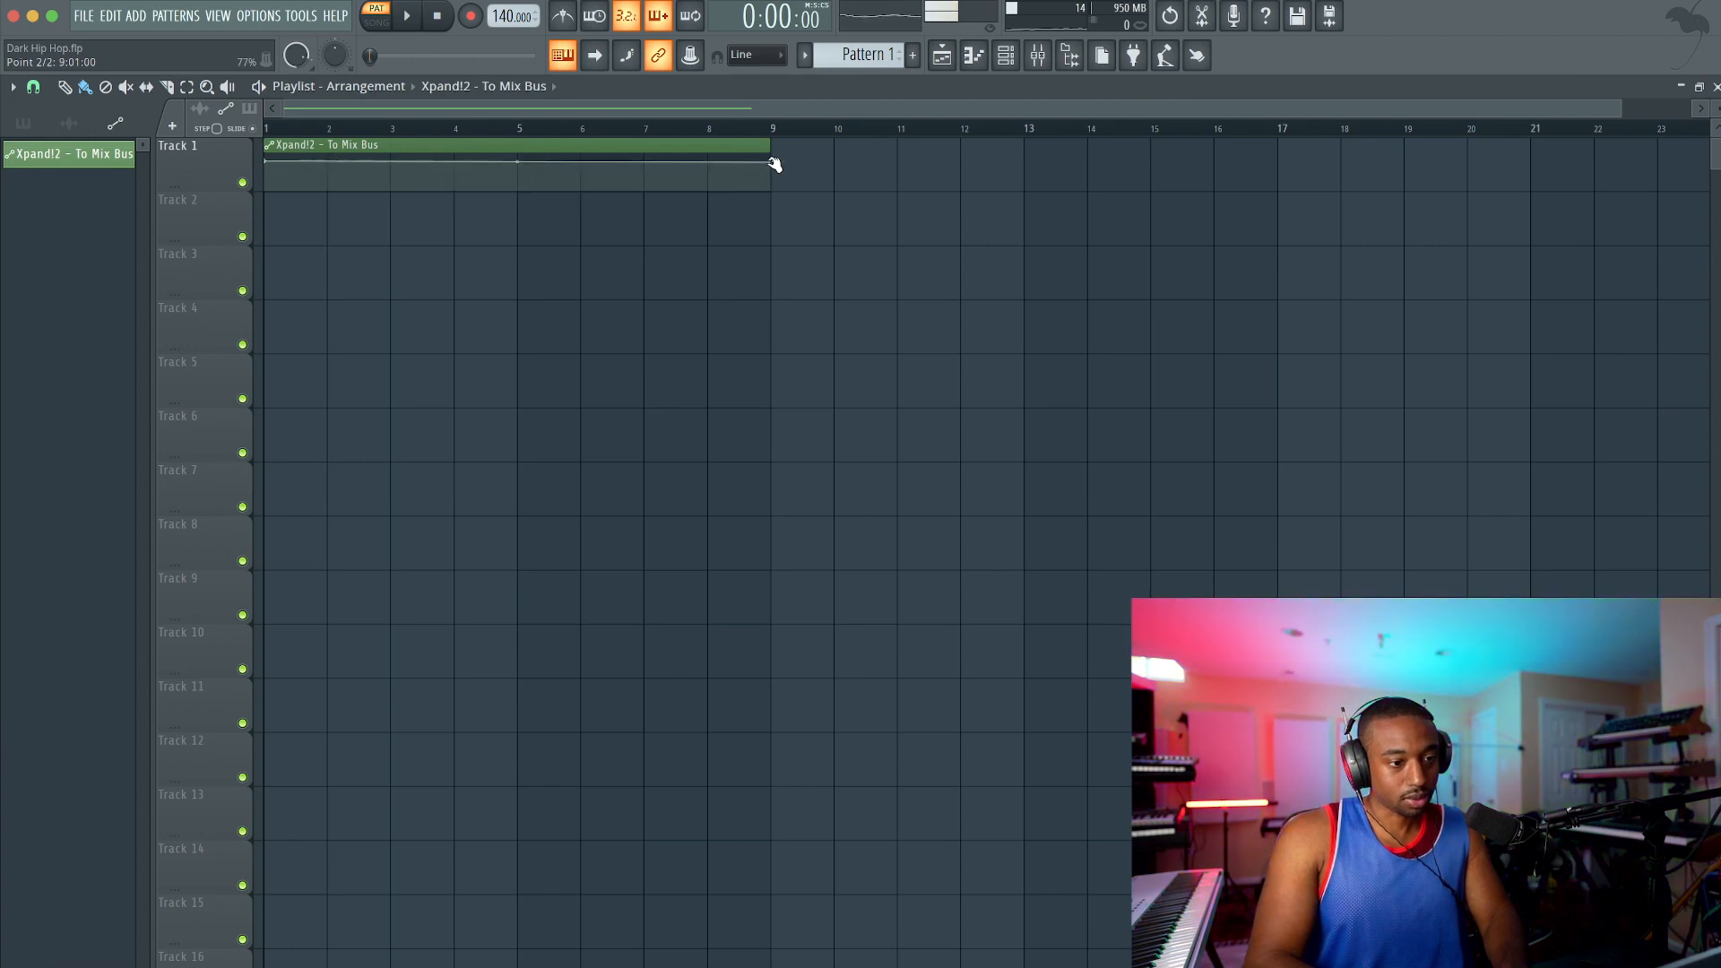
right_click(772, 163)
click(817, 491)
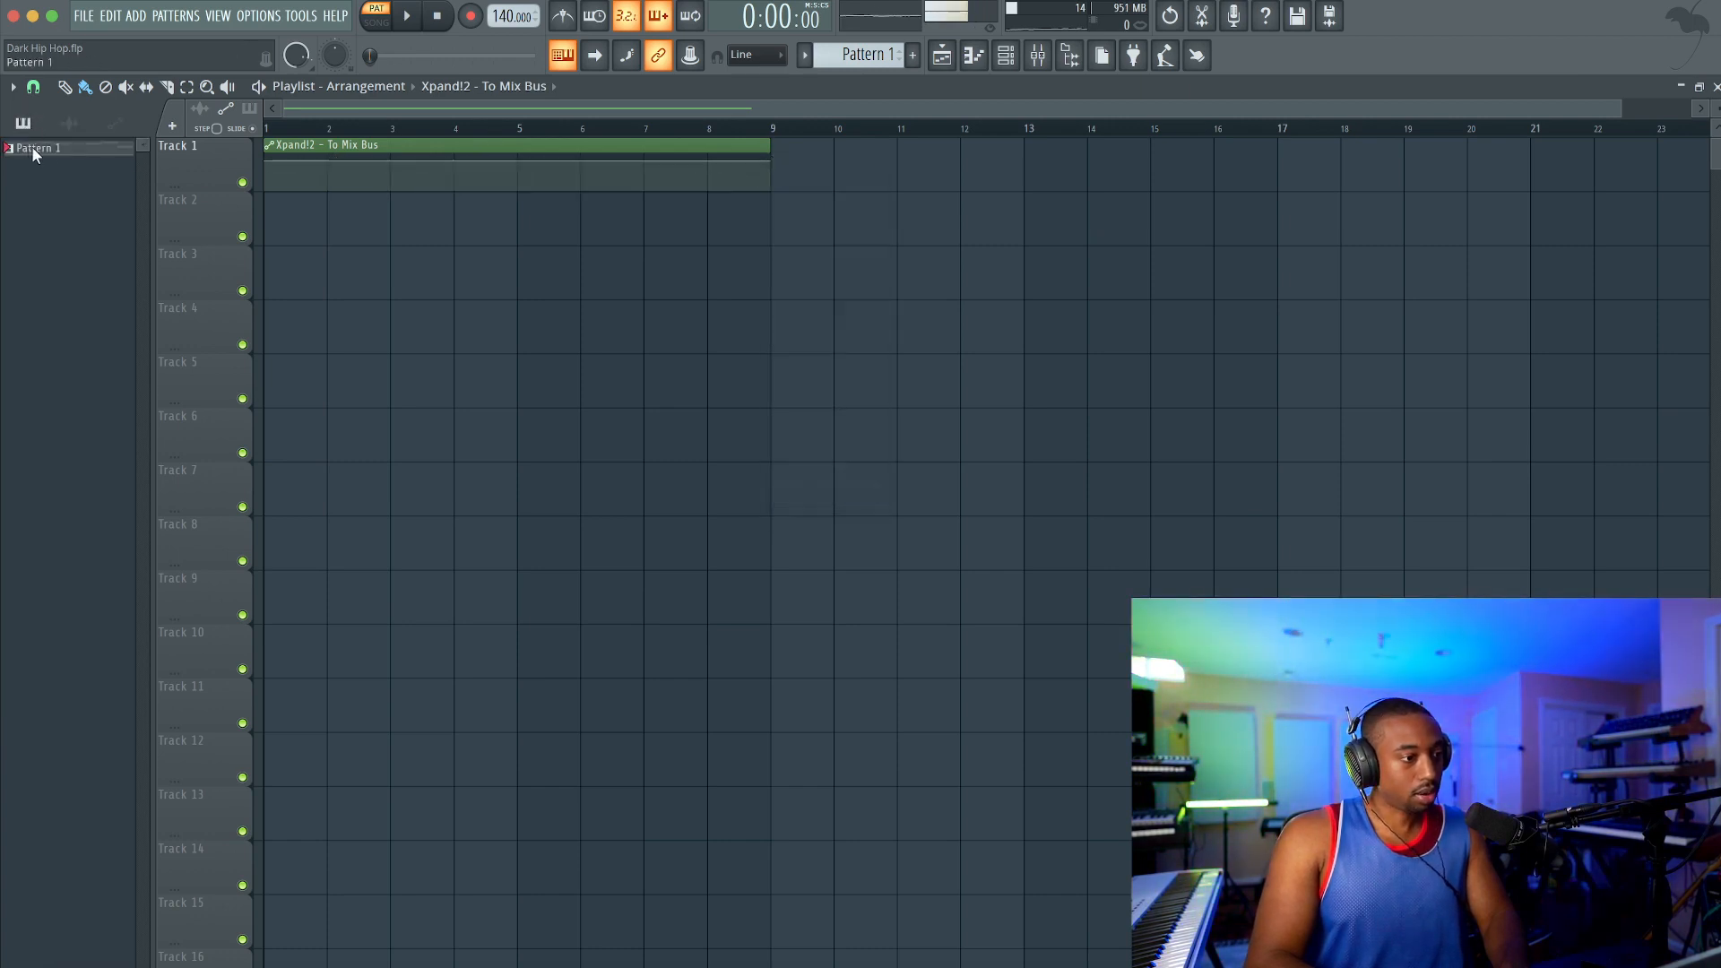
Step: Place Pattern 1 at bar 1 on Track 2, lower the automation clip's start point, and audition the song
drag(31, 147, 285, 224)
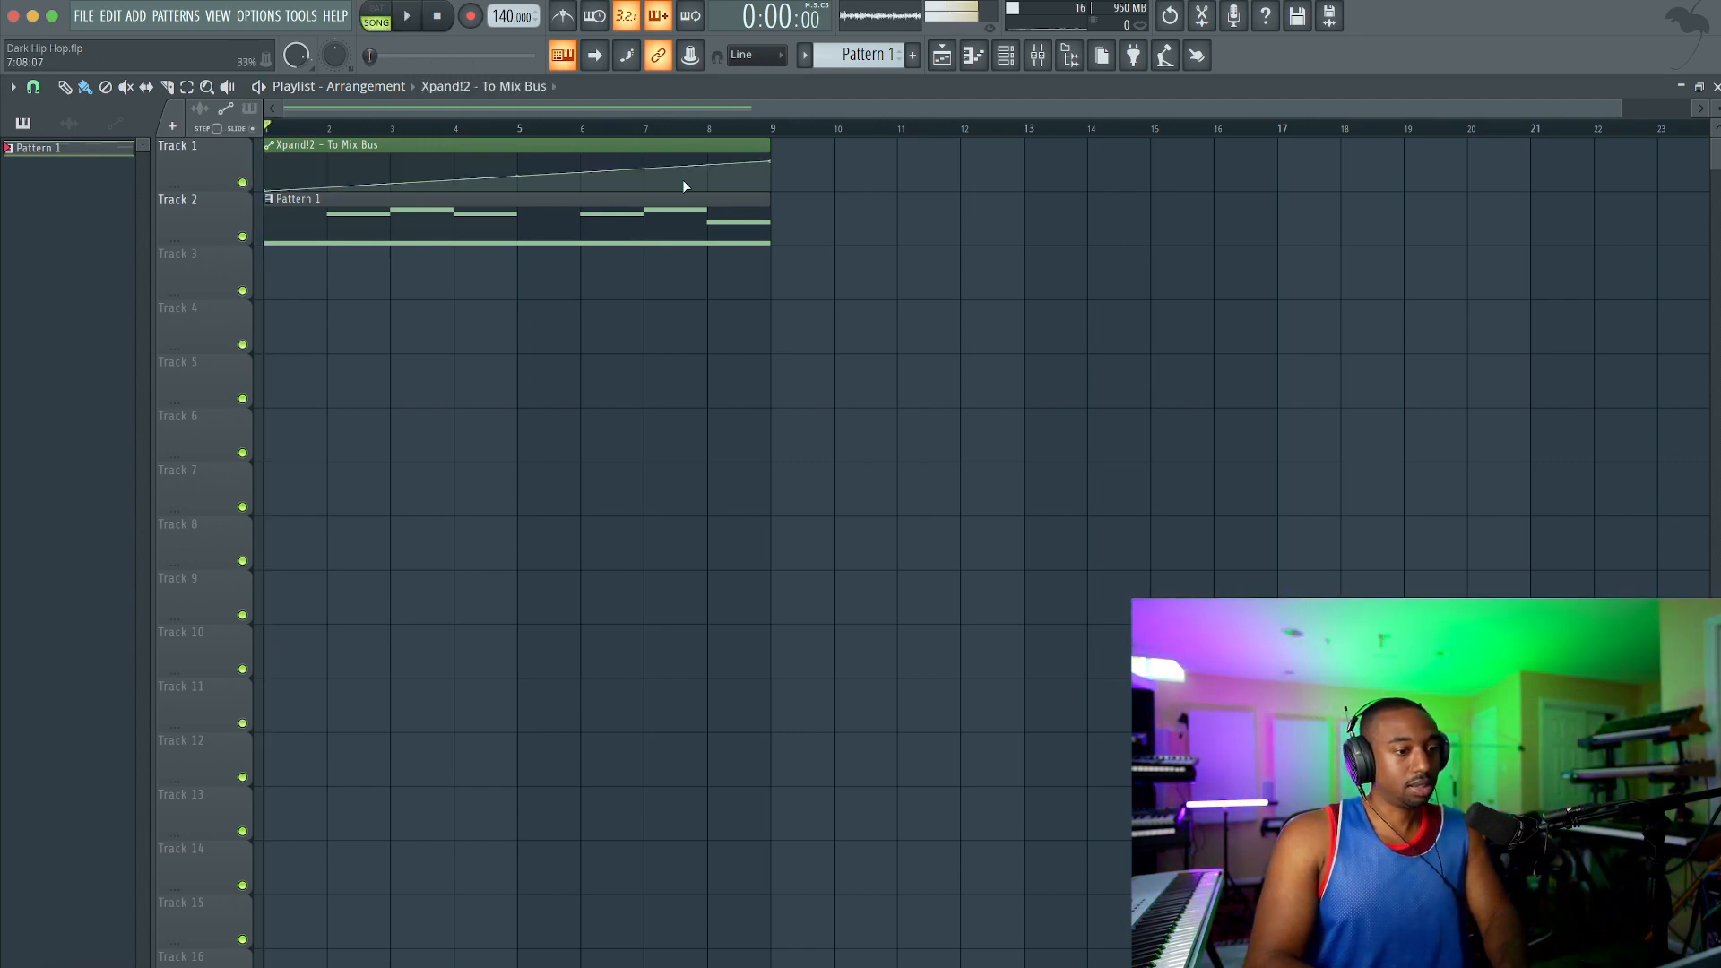
key(space)
click(1037, 56)
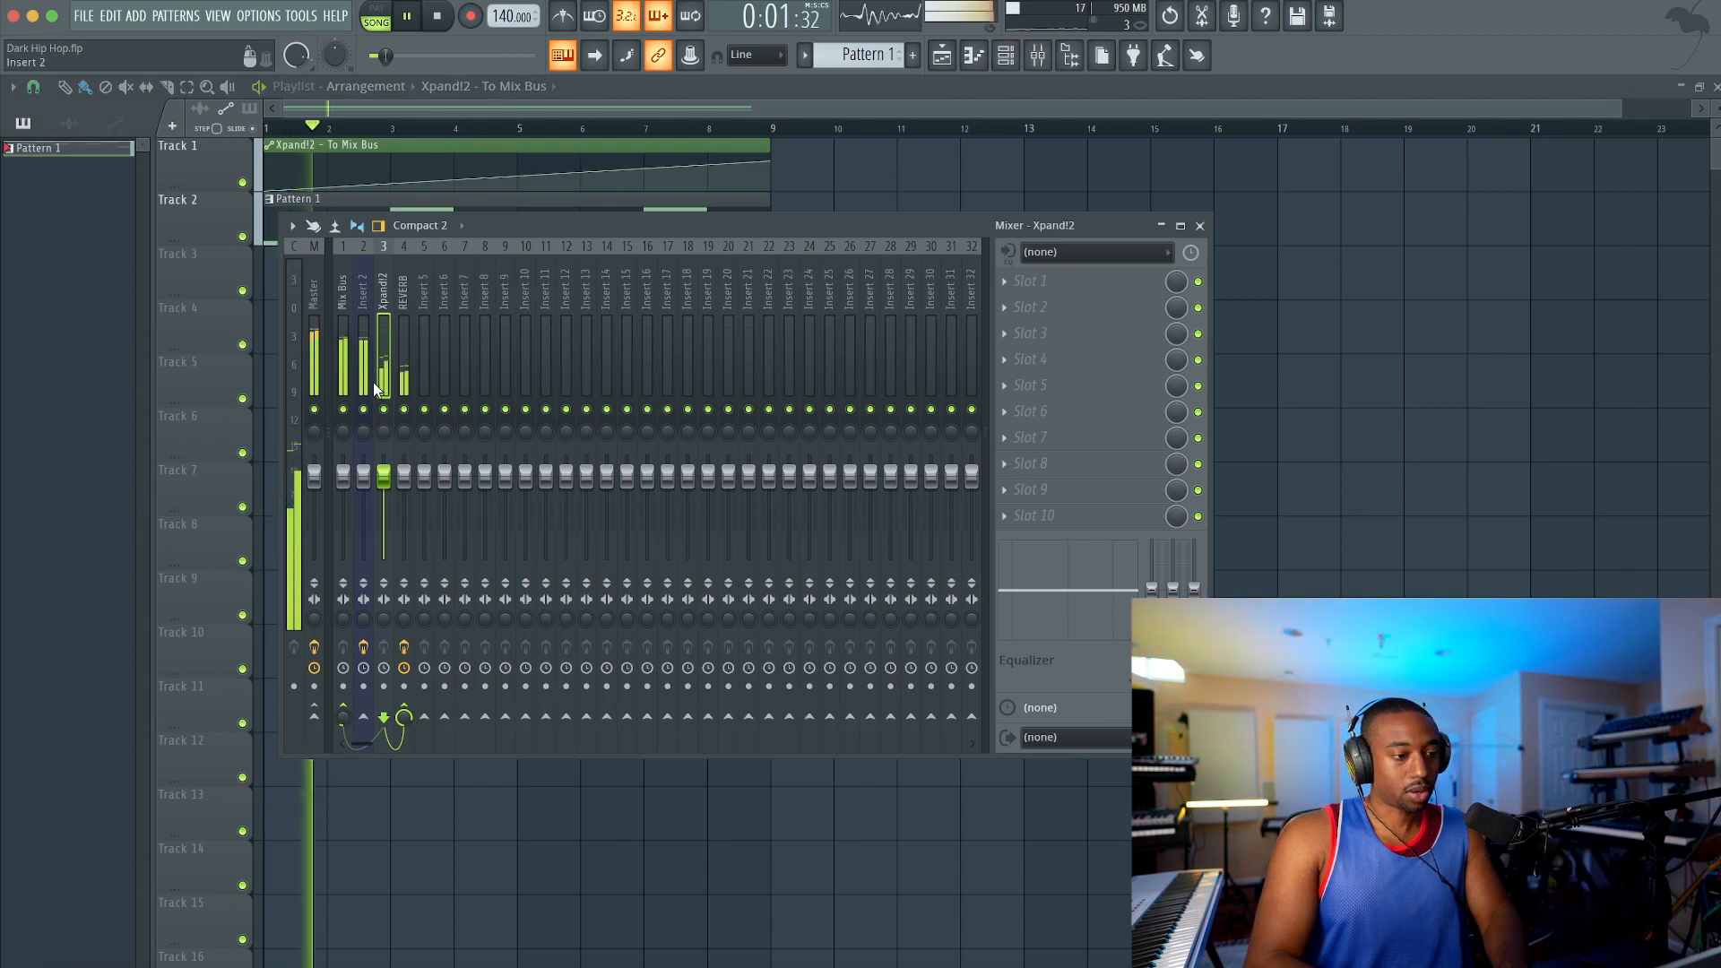
key(F9)
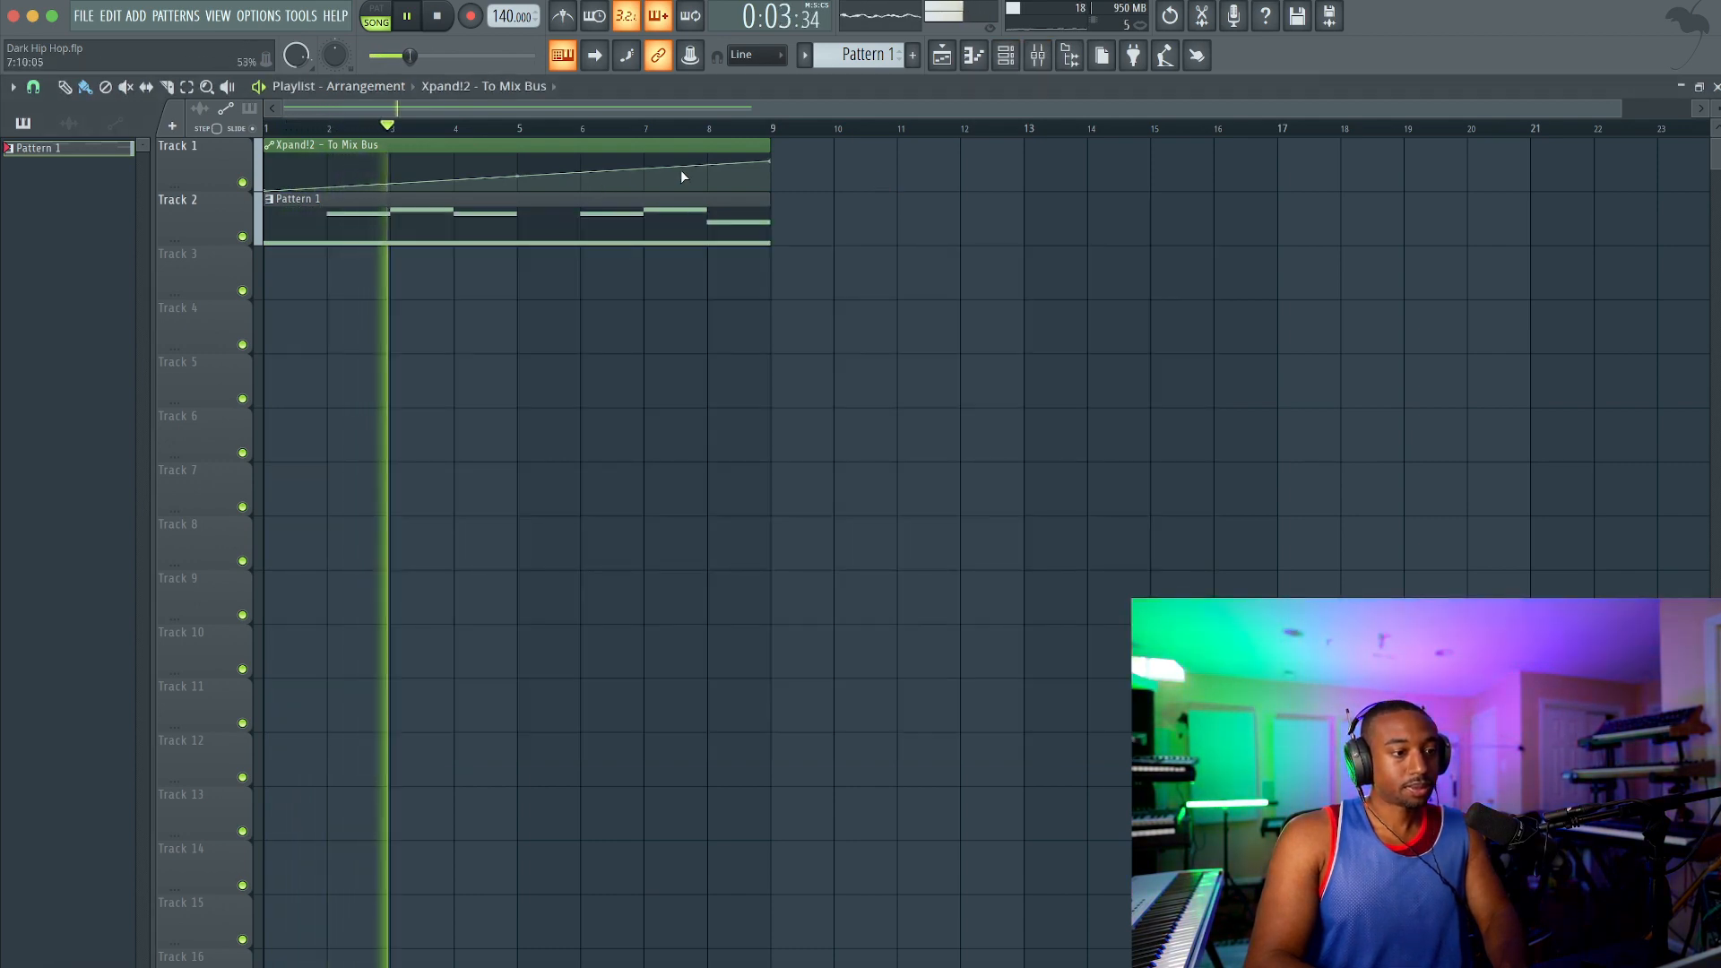
Step: Curve the automation ramp into a slow rise, add a point near bar 8, and drop its end point at bar 9
drag(520, 173, 520, 202)
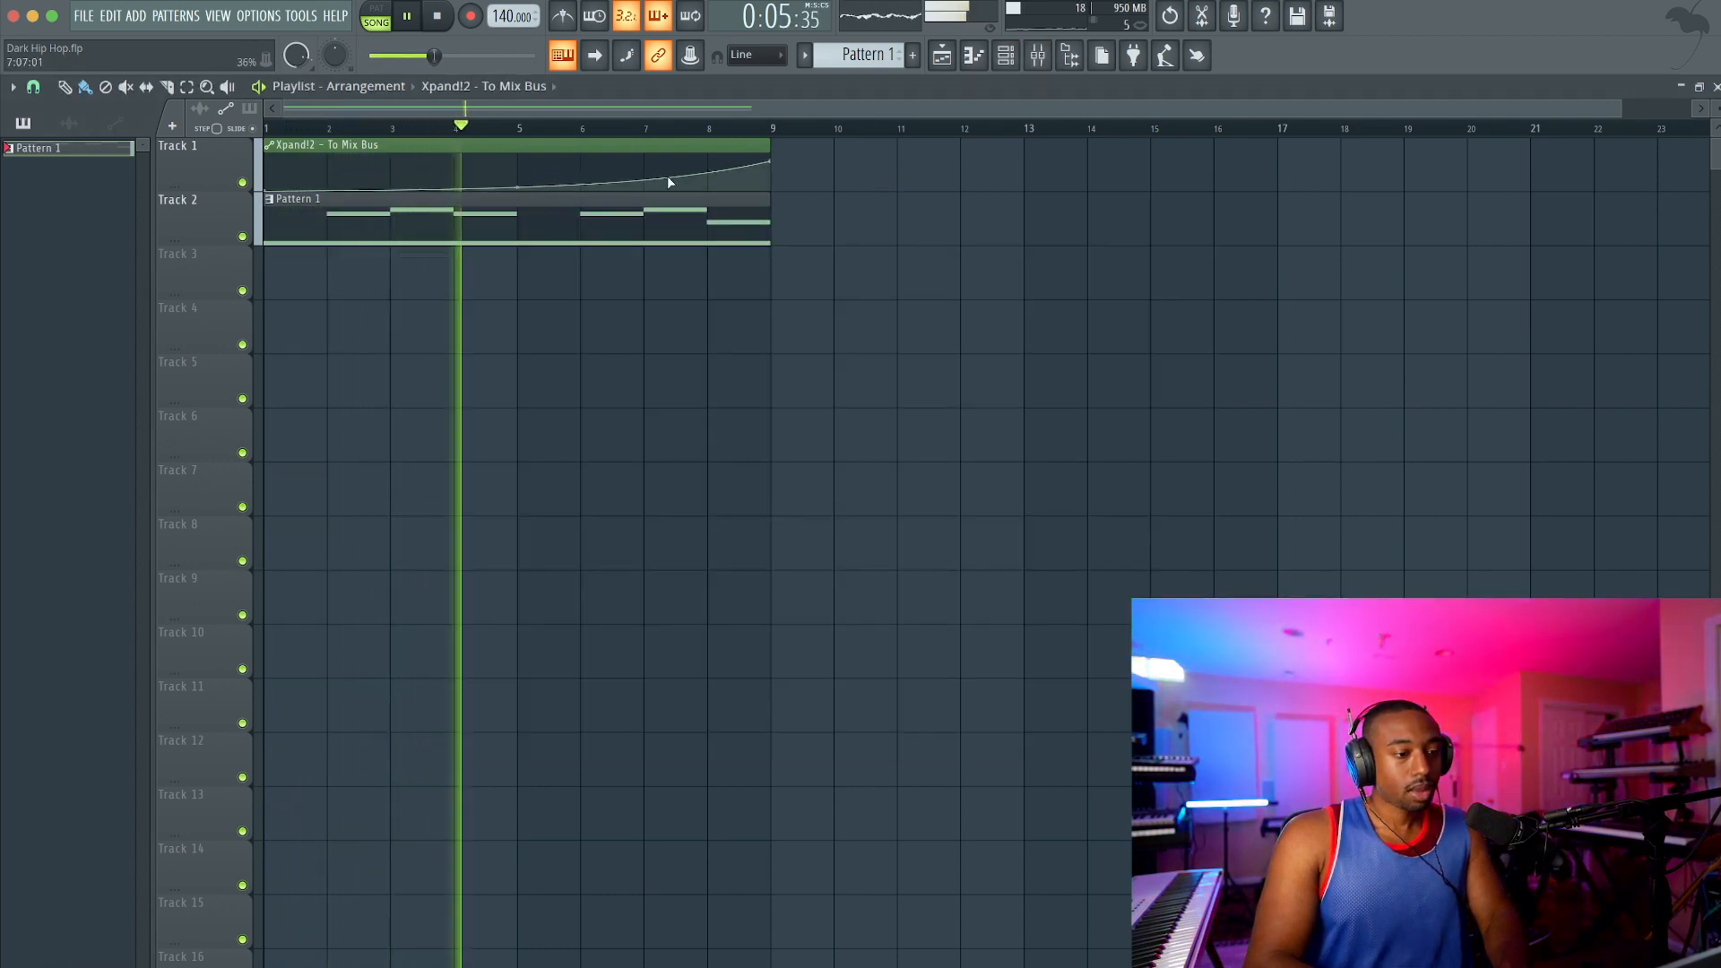
right_click(712, 175)
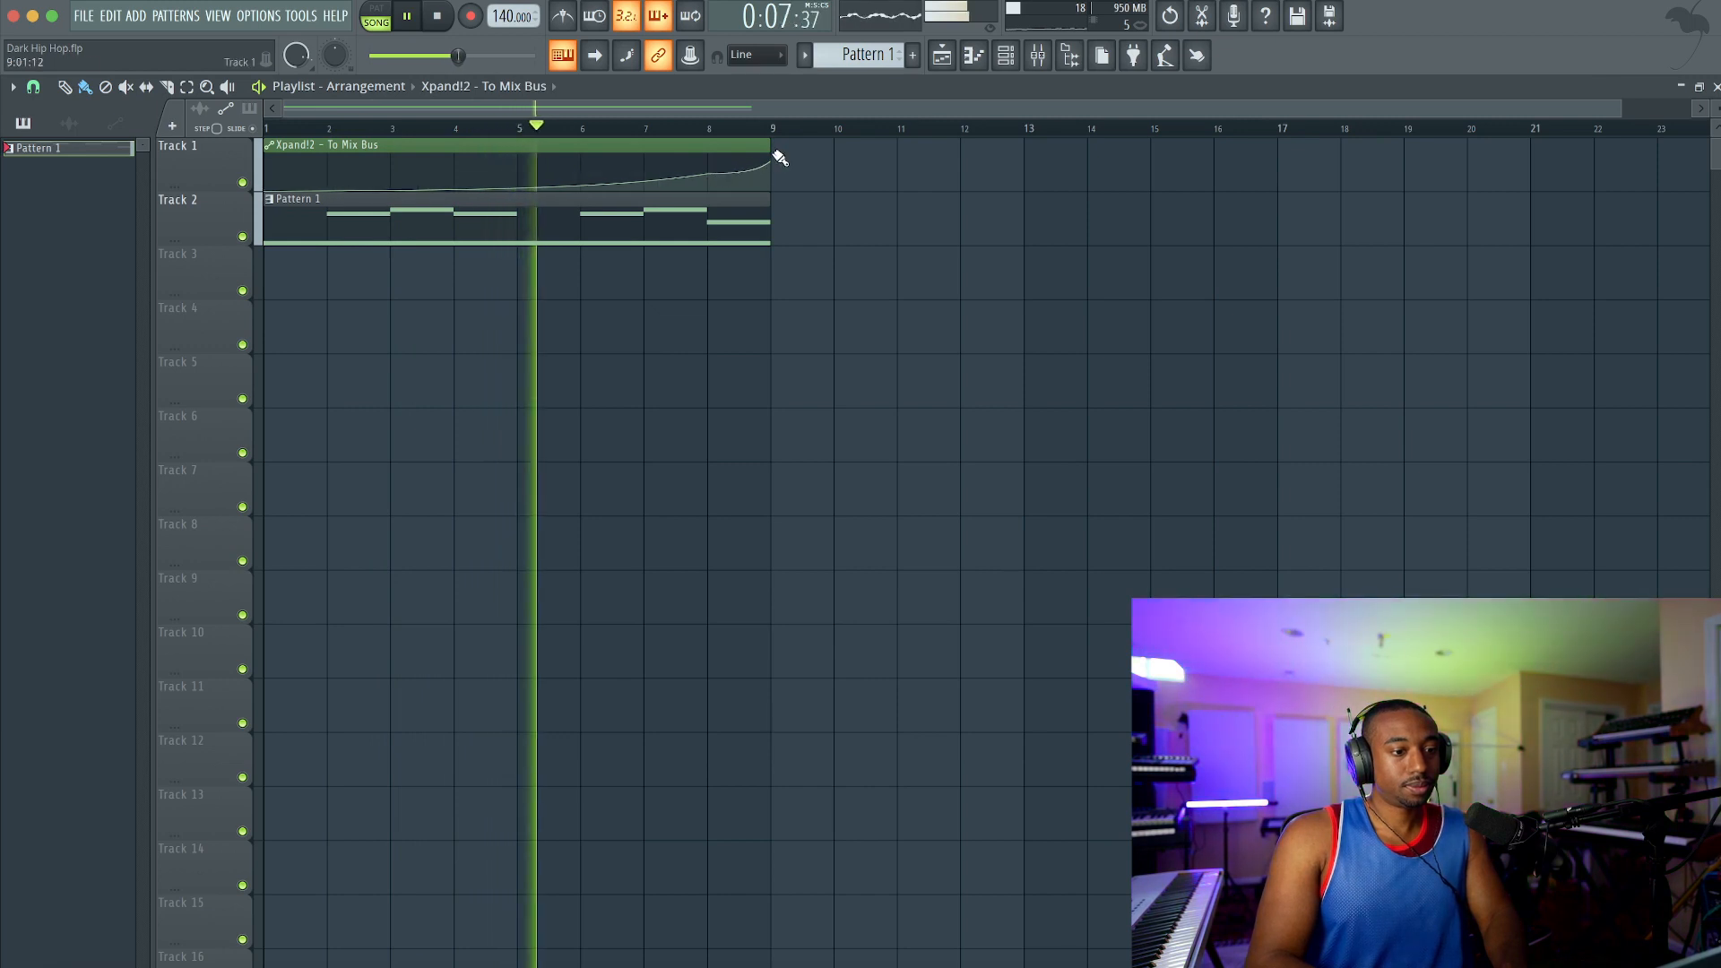
drag(772, 162, 448, 167)
Step: Duplicate the automation and Pattern 1 clips to bar 9, and delete the copied automation clip
scroll(762, 234, down, 1)
super+click(806, 160)
mouse_move(862, 272)
mouse_down()
mouse_move(655, 237)
mouse_move(450, 173)
mouse_move(906, 150)
mouse_move(865, 146)
mouse_up()
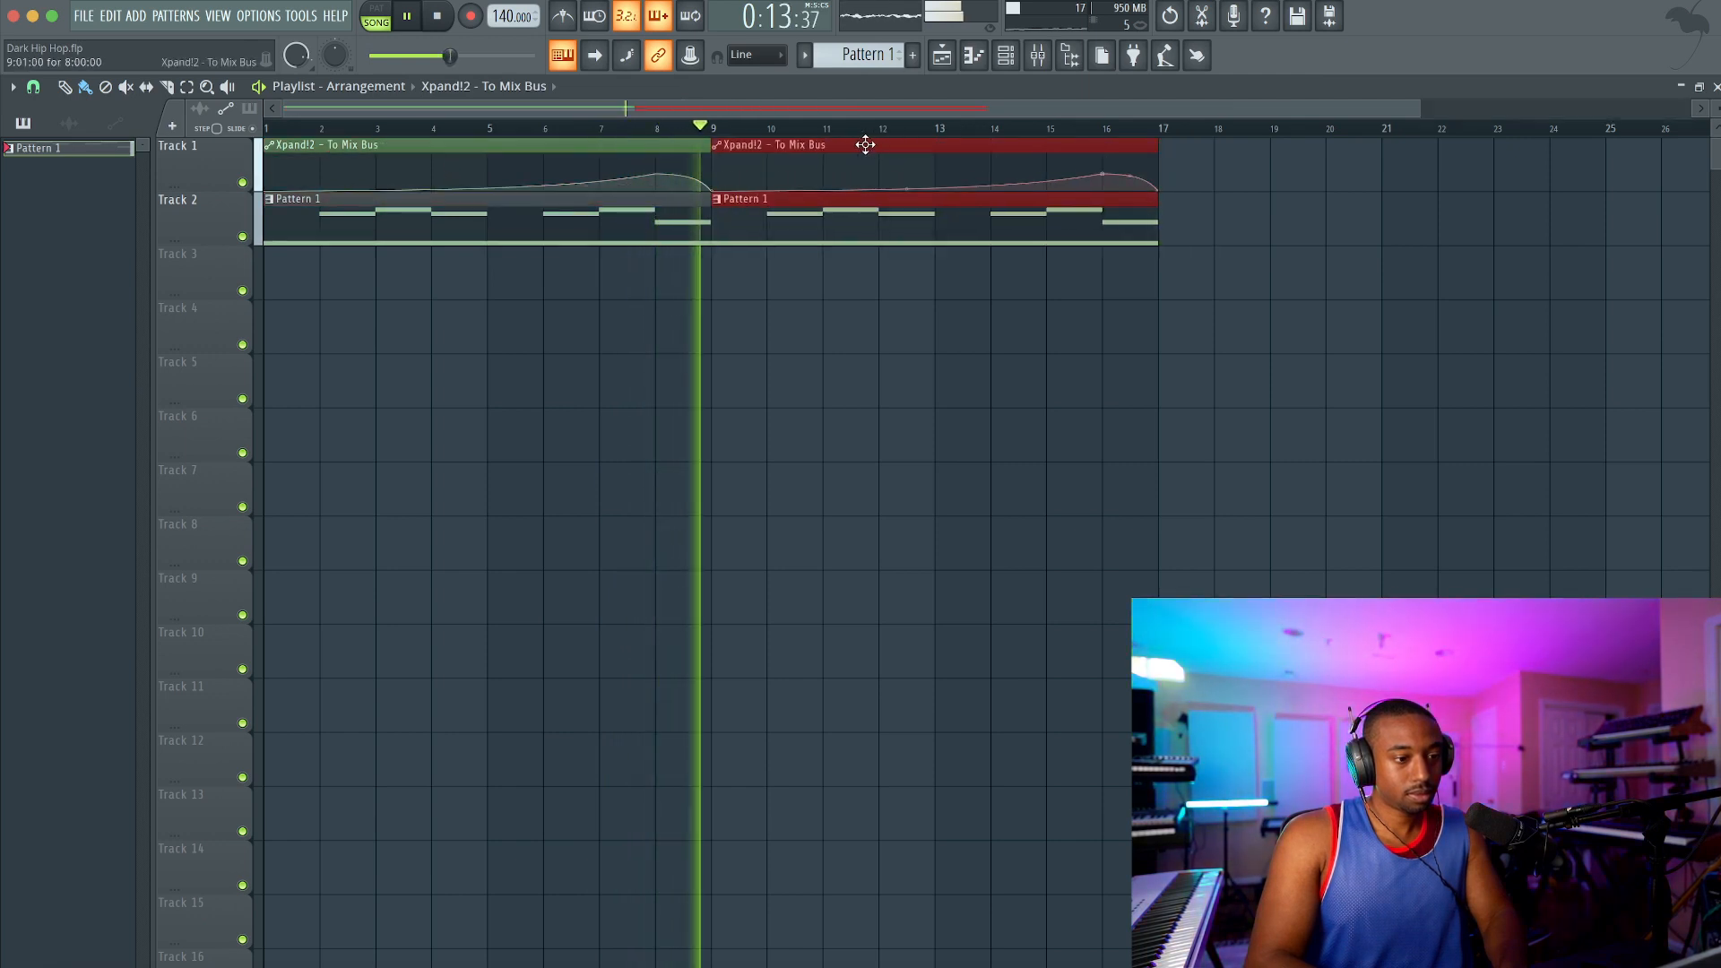
right_click(865, 296)
right_click(761, 165)
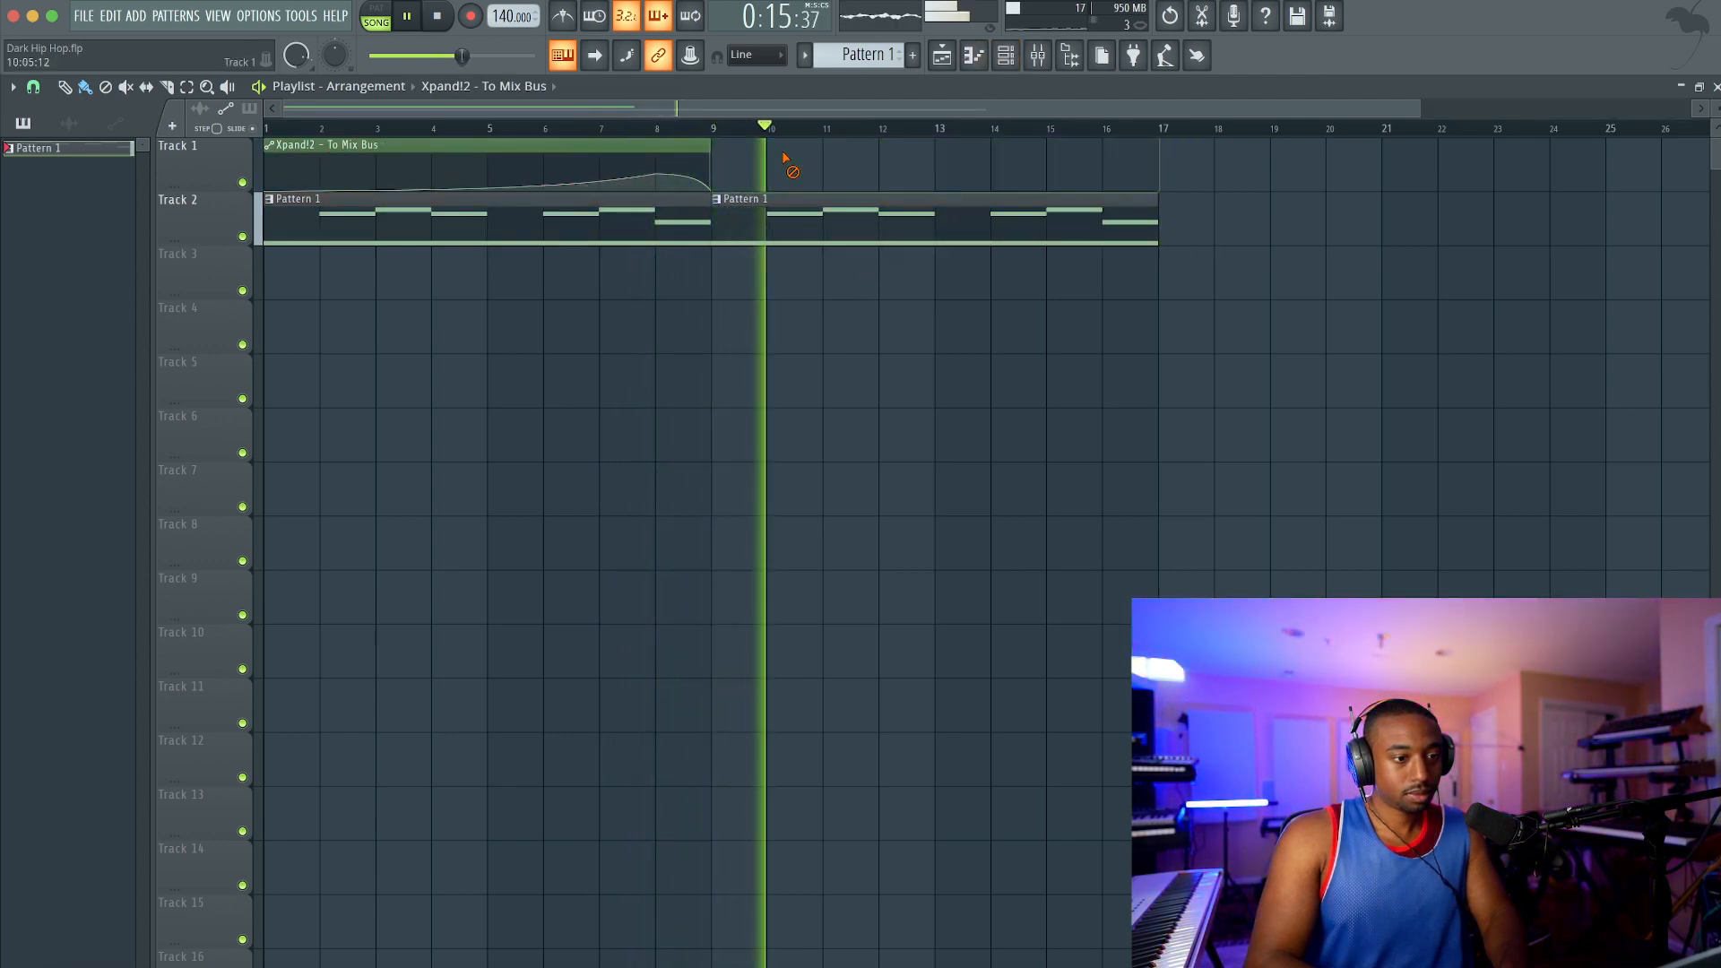
Step: Extend the automation clip on Track 1 to bar 17 and raise its end point to form a slow rise from bar 9
key(space)
drag(709, 148, 1152, 147)
key(space)
drag(818, 182, 1148, 141)
drag(933, 180, 911, 211)
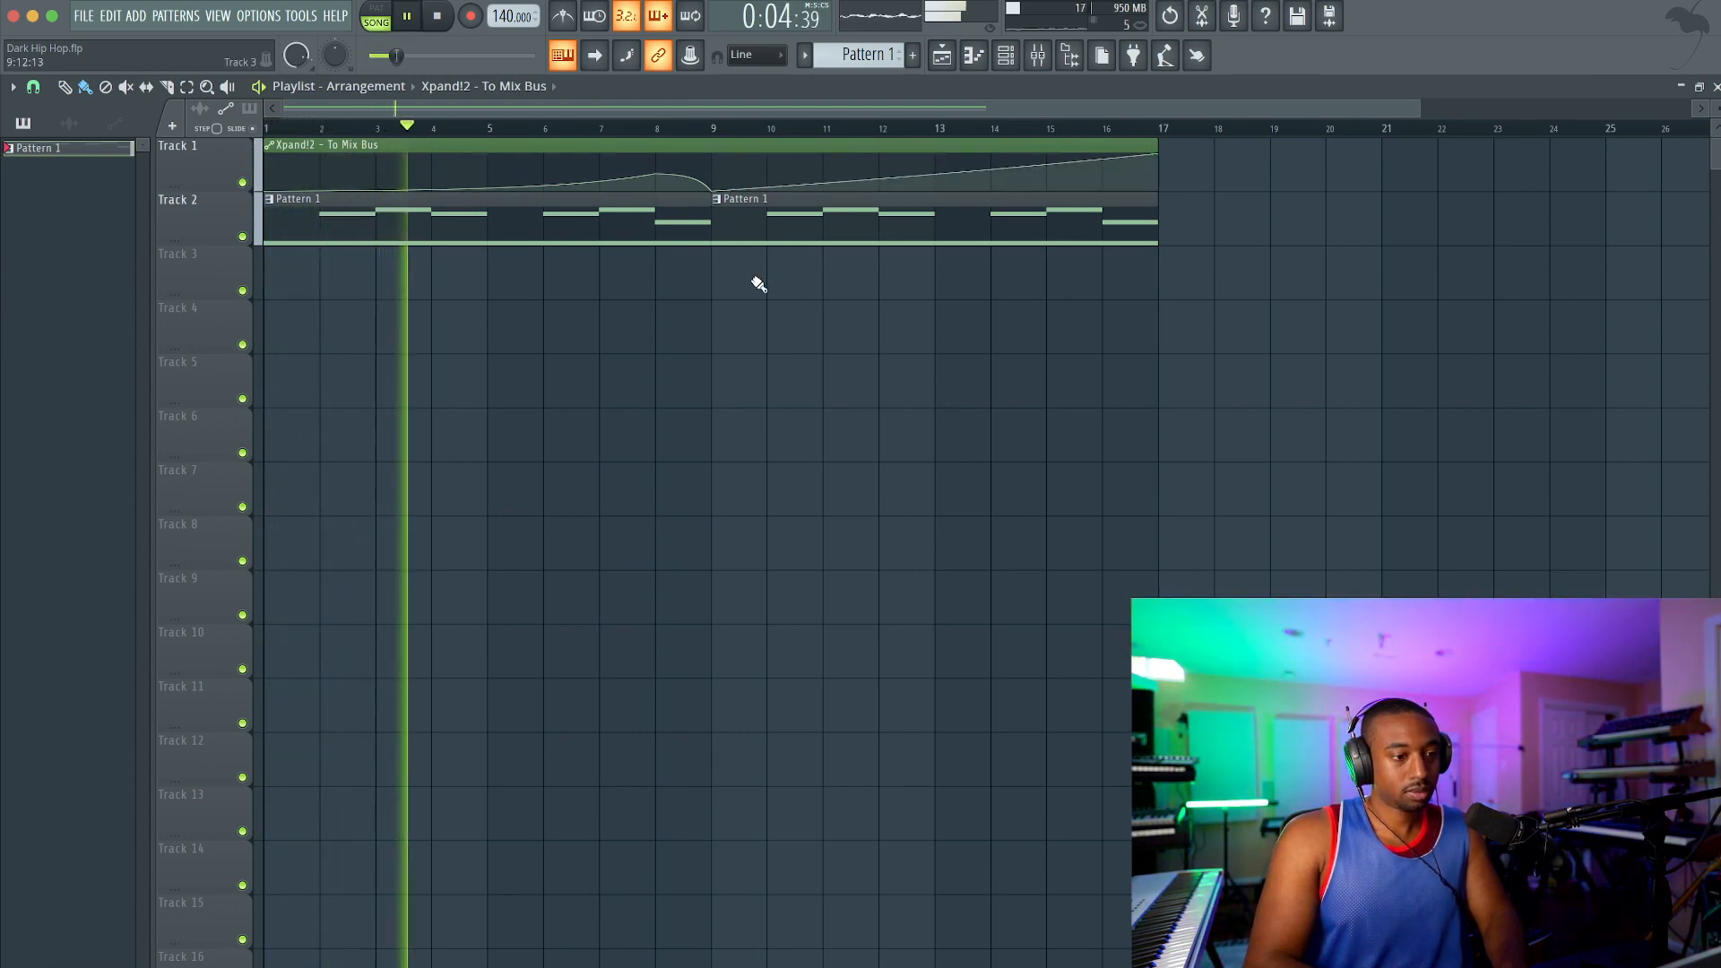
Step: Display all channels in the channel rack and add a third Xpand!2 instrument
click(1038, 56)
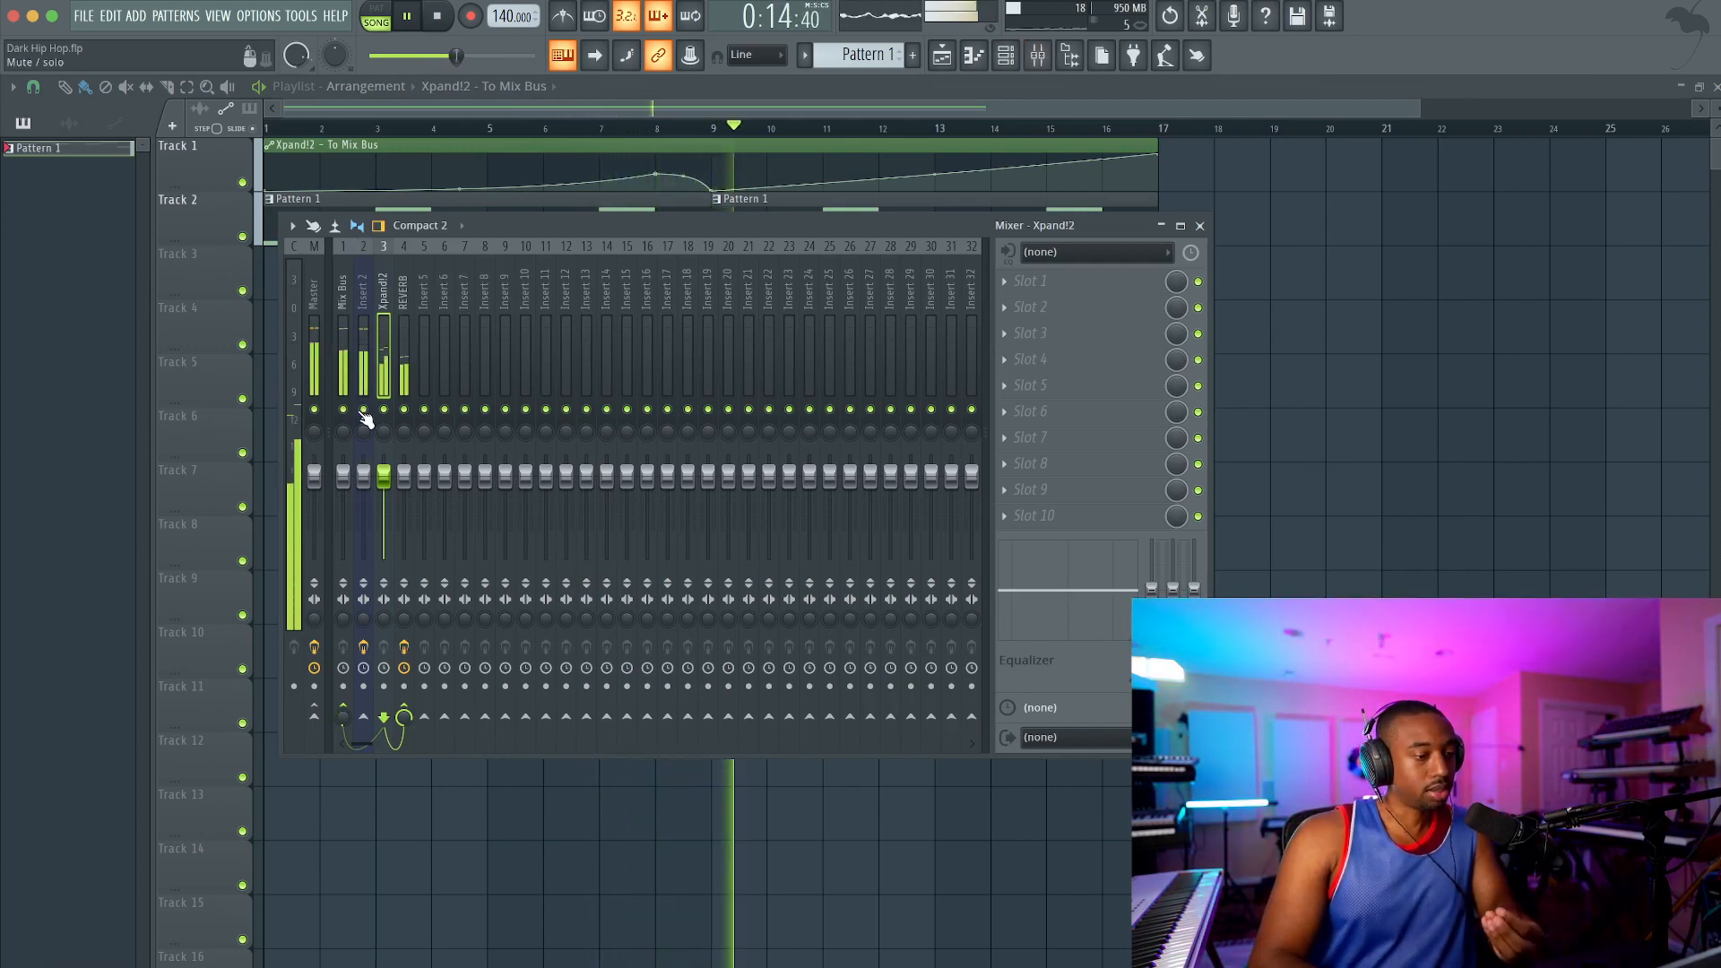
click(1199, 226)
click(1006, 55)
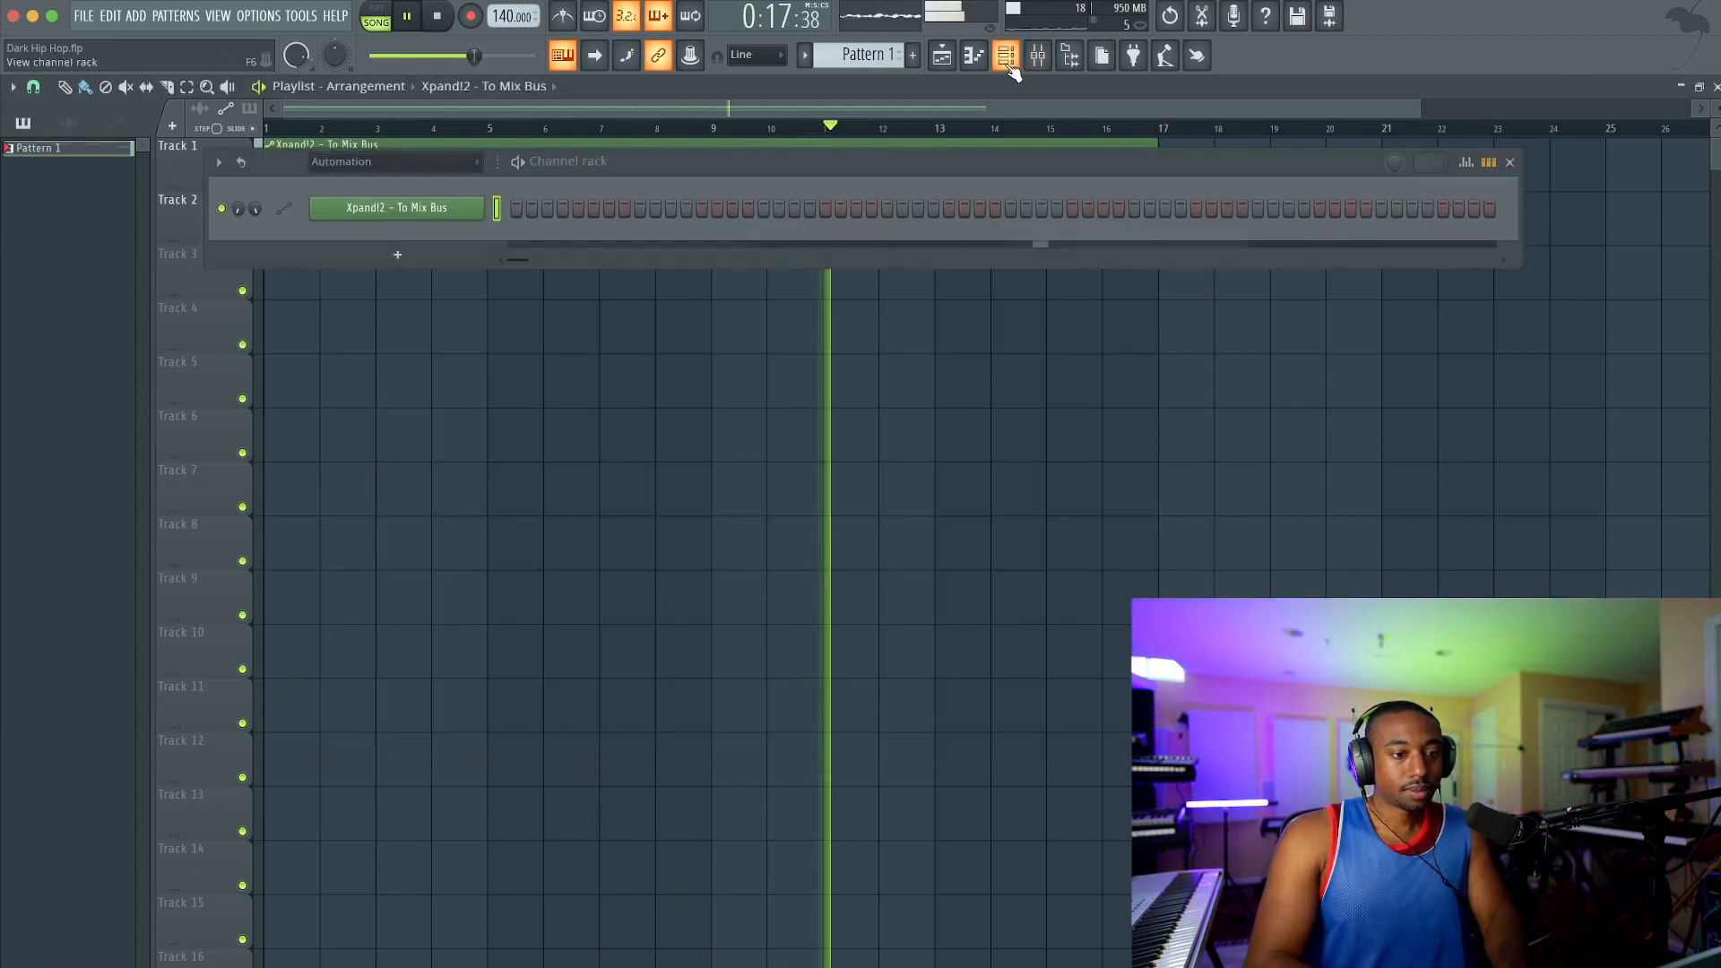
click(395, 169)
click(391, 168)
click(386, 166)
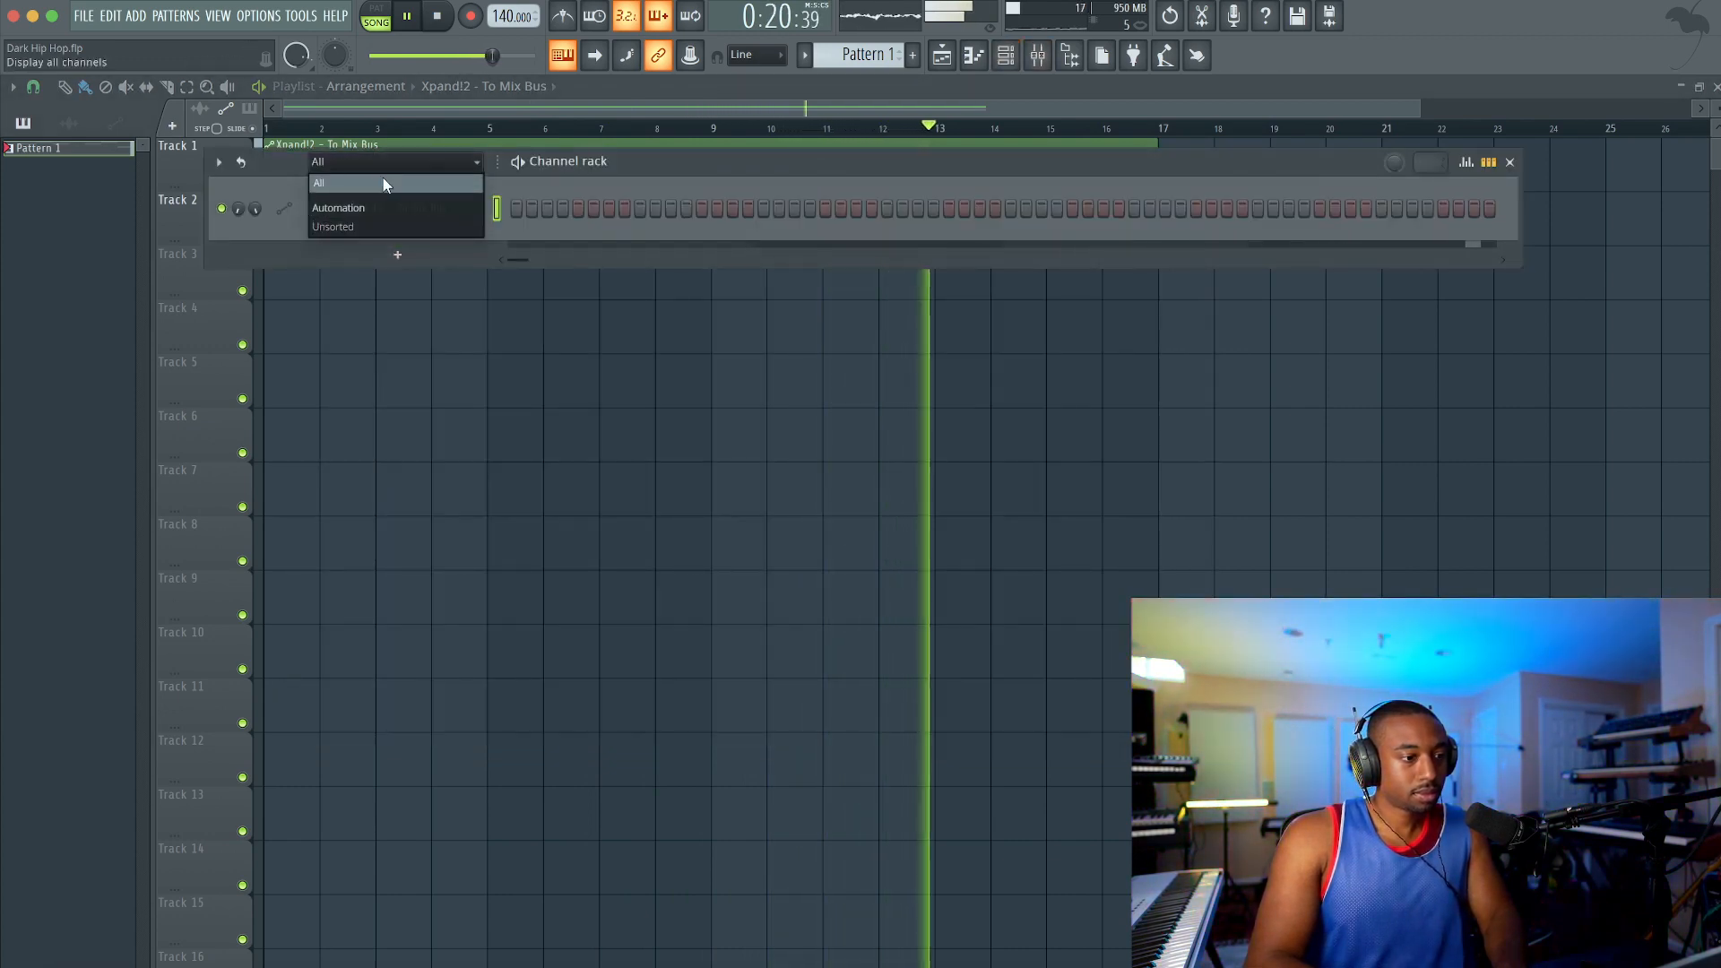
click(385, 182)
click(397, 312)
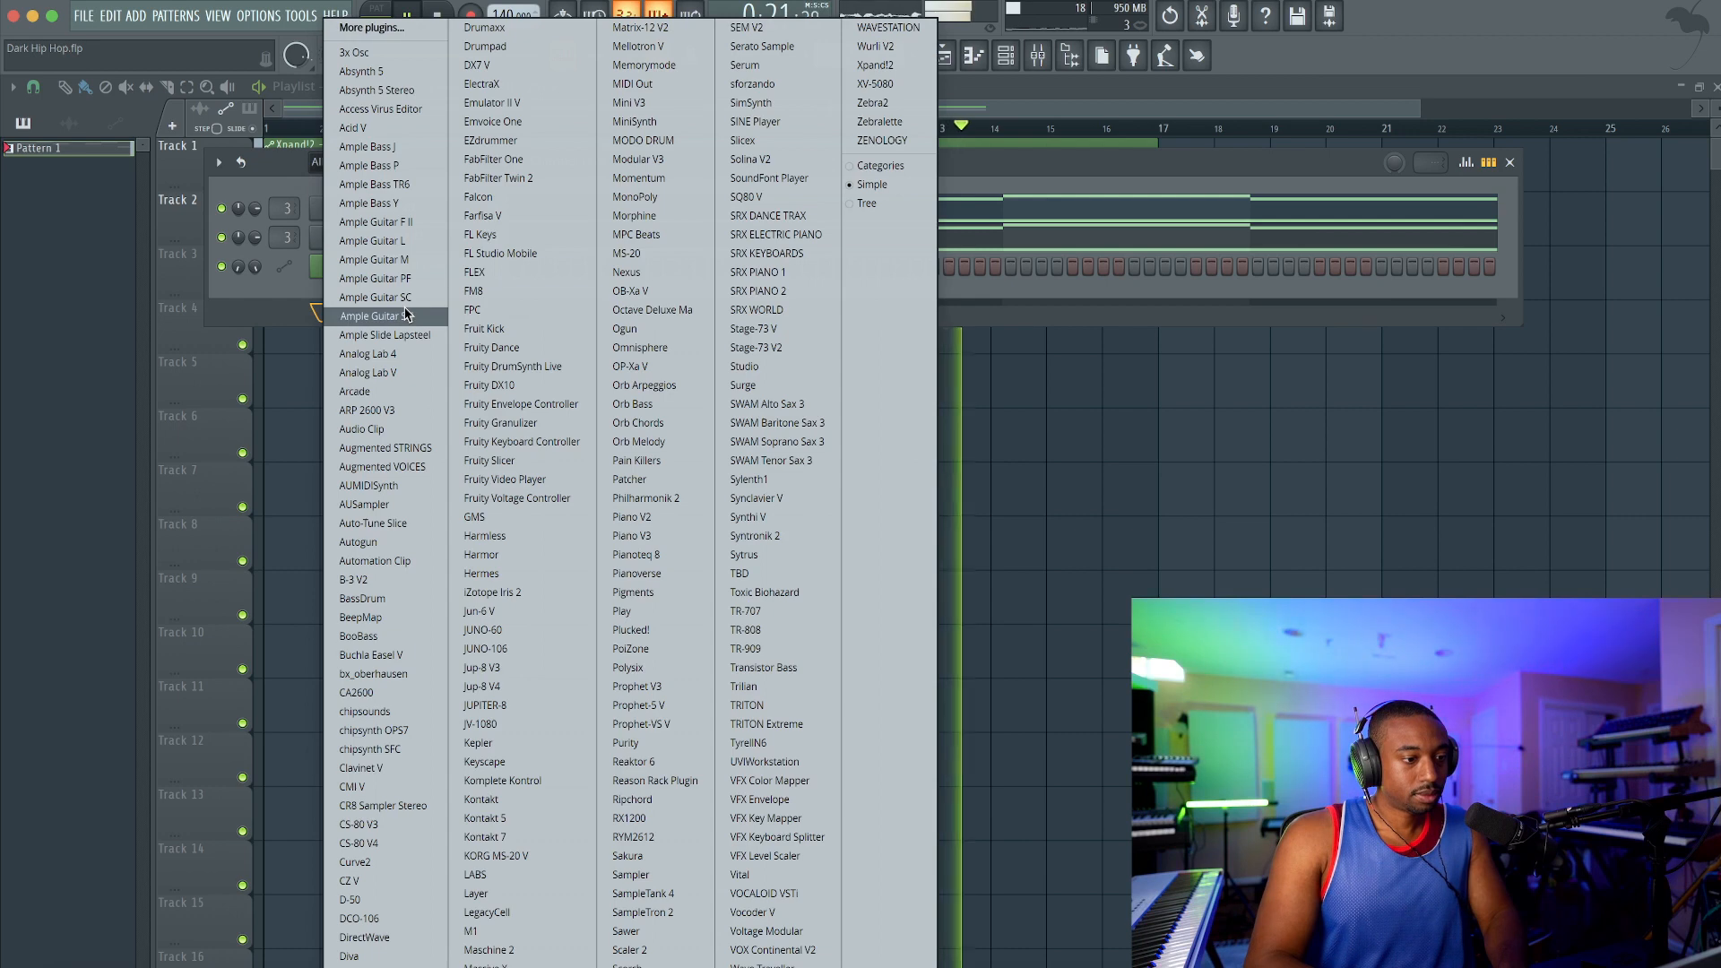
click(907, 68)
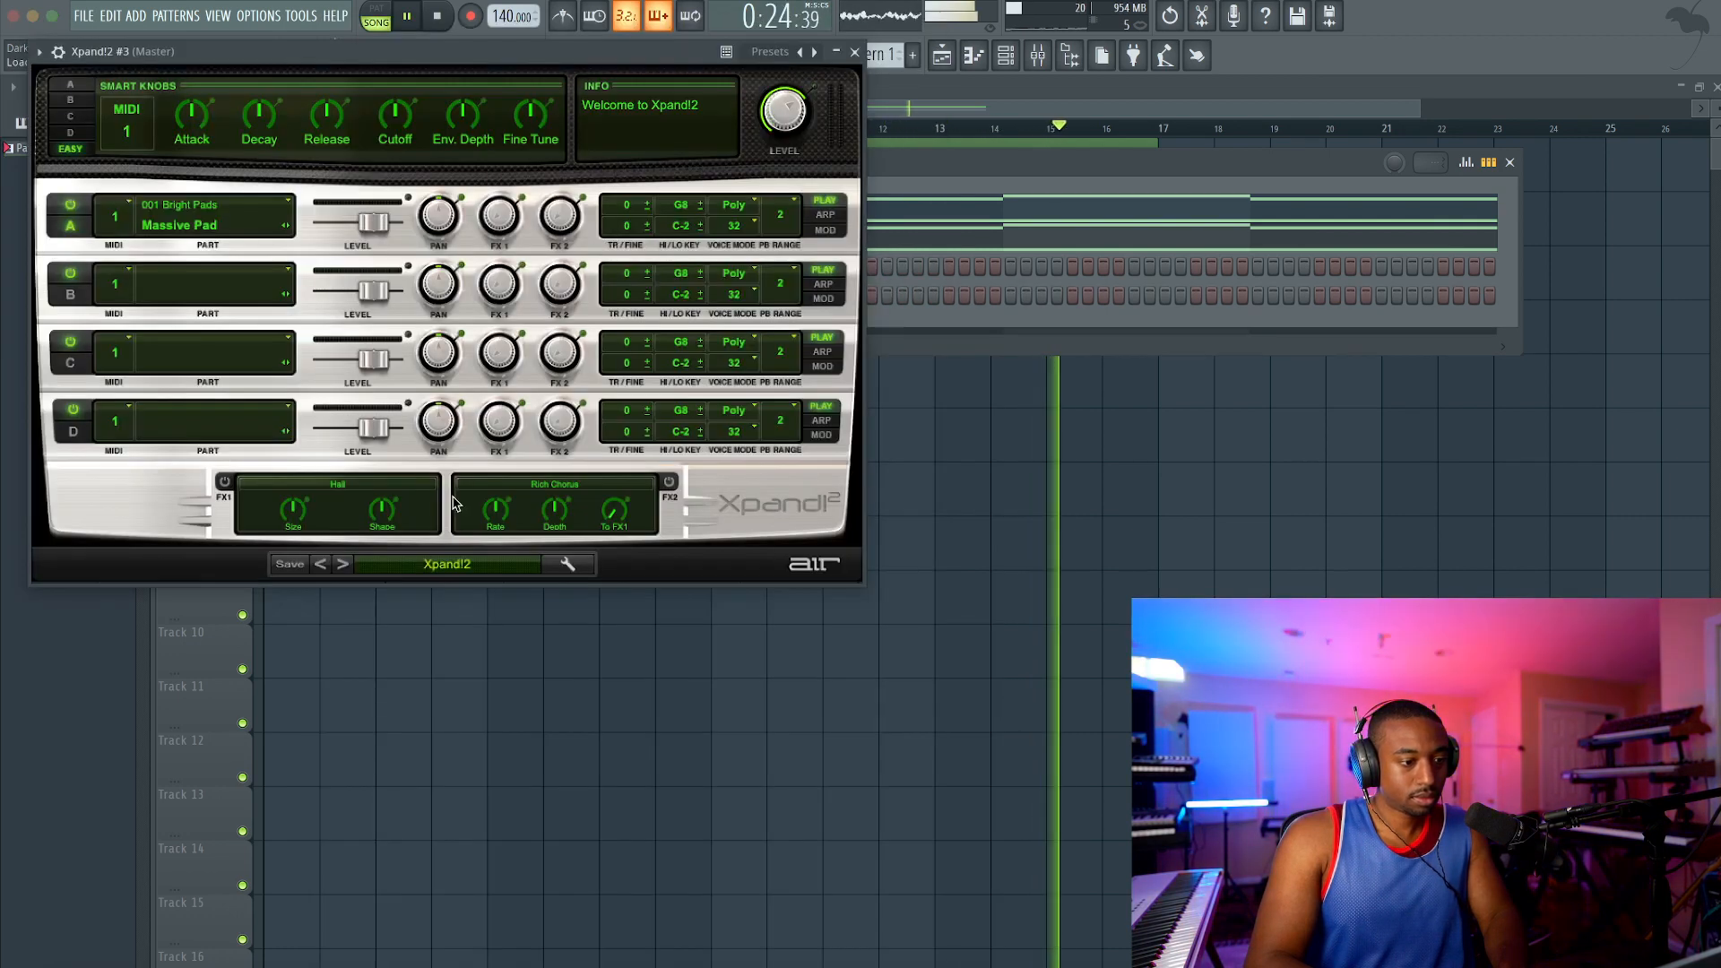
Step: Load the +01 Big Dirt Bells preset from the Bells category in Xpand!2 #3 and close the plugin window
click(458, 567)
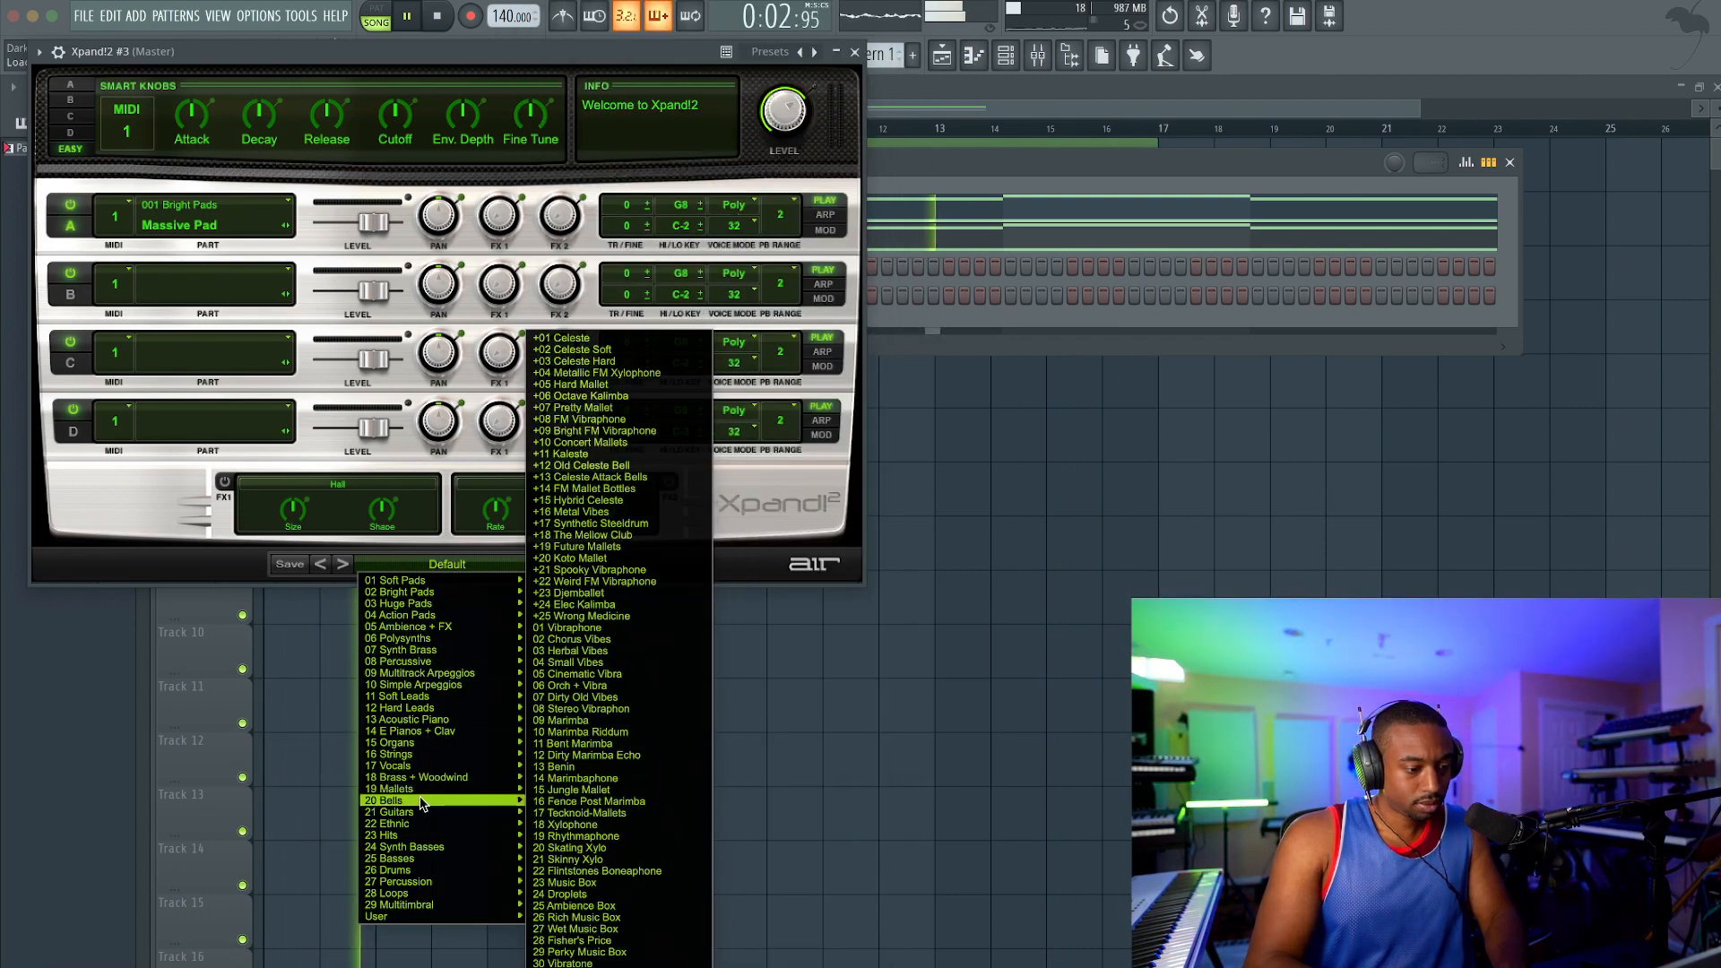
mouse_move(476, 801)
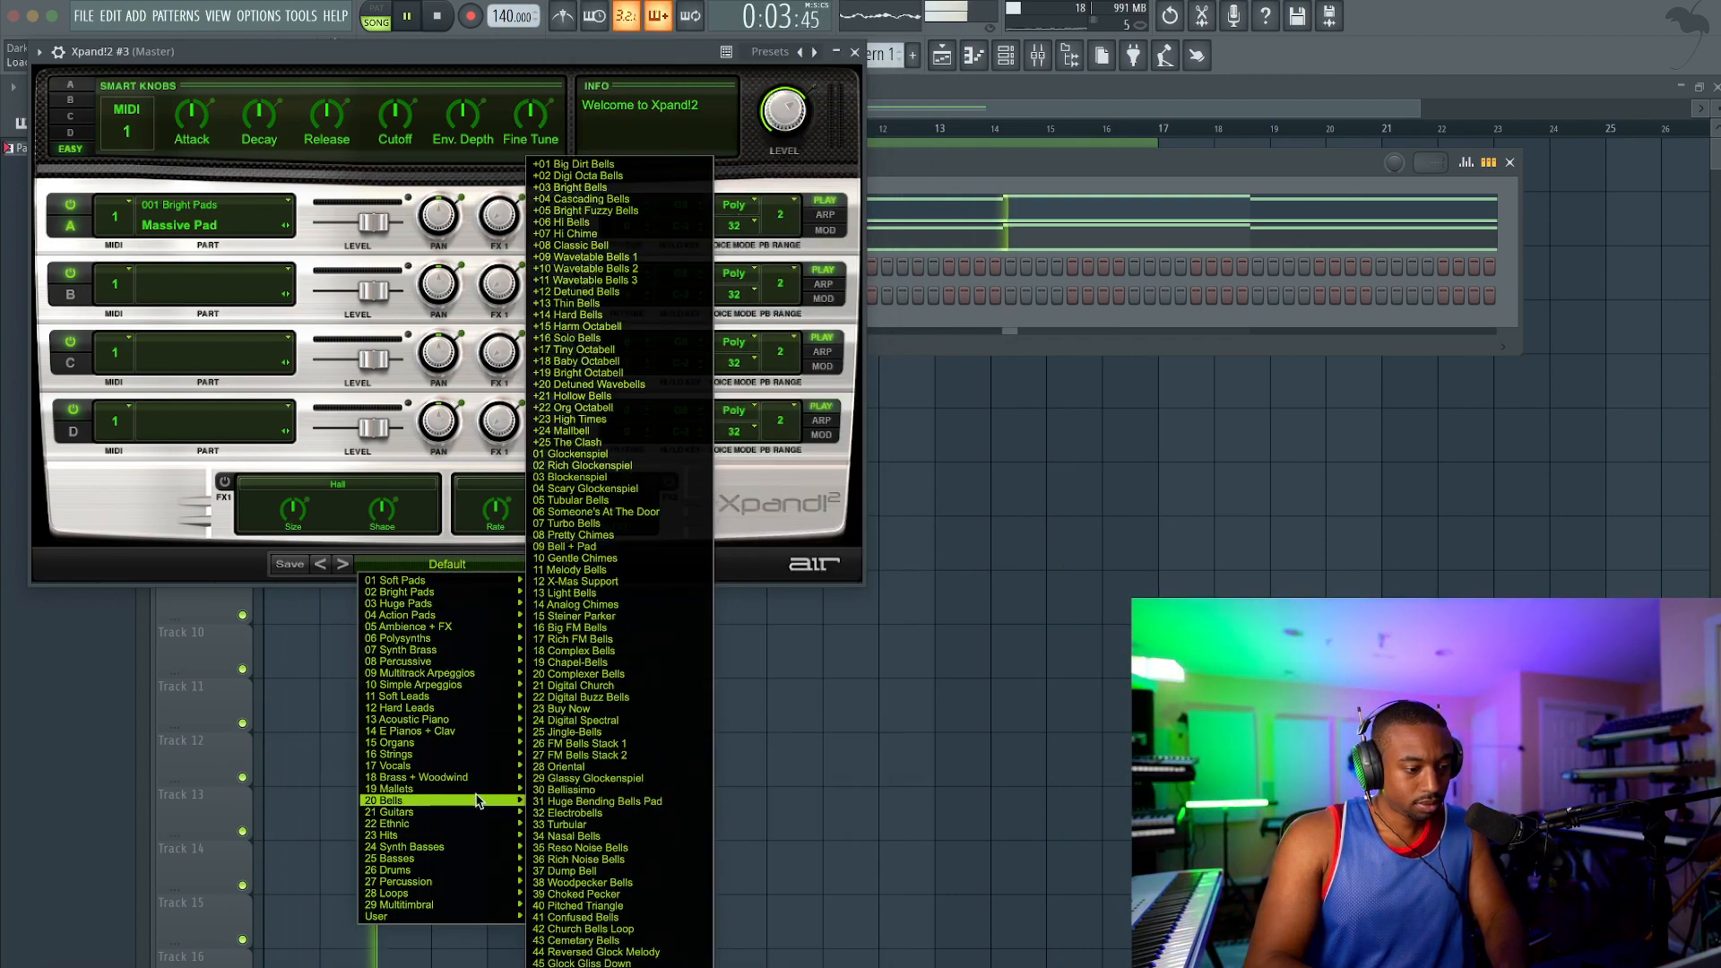
click(601, 165)
key(Escape)
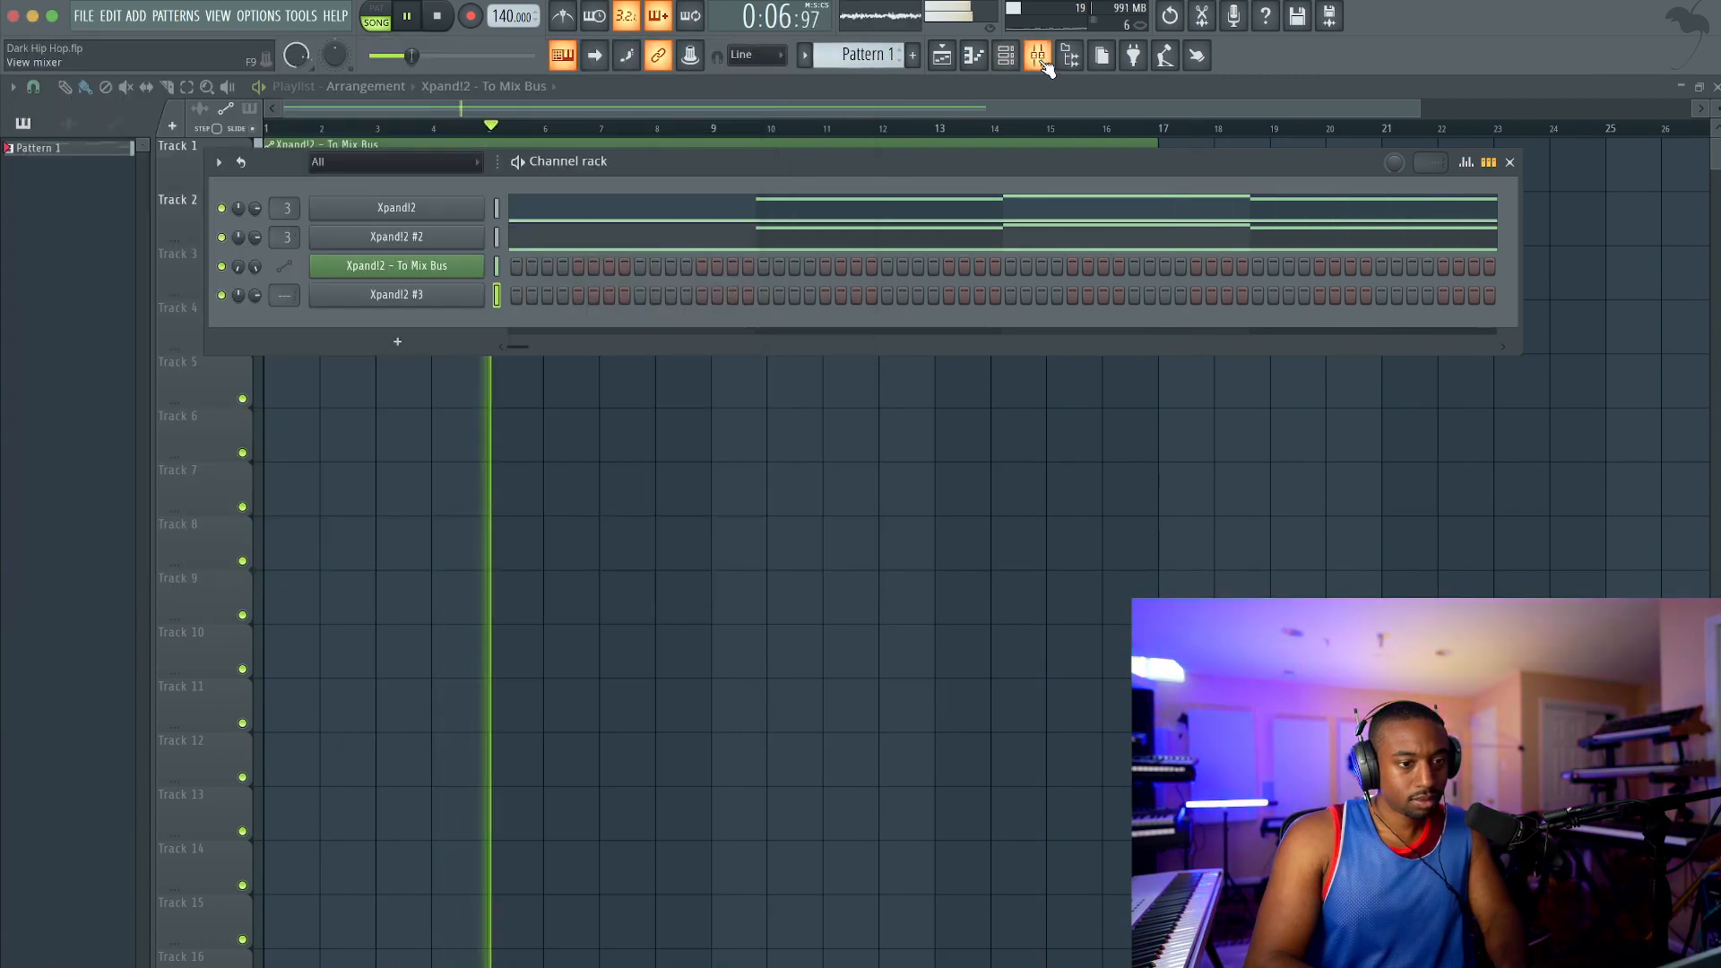
Step: Route the Xpand!2 #3 channel to mixer insert 5 and stop playback
key(F9)
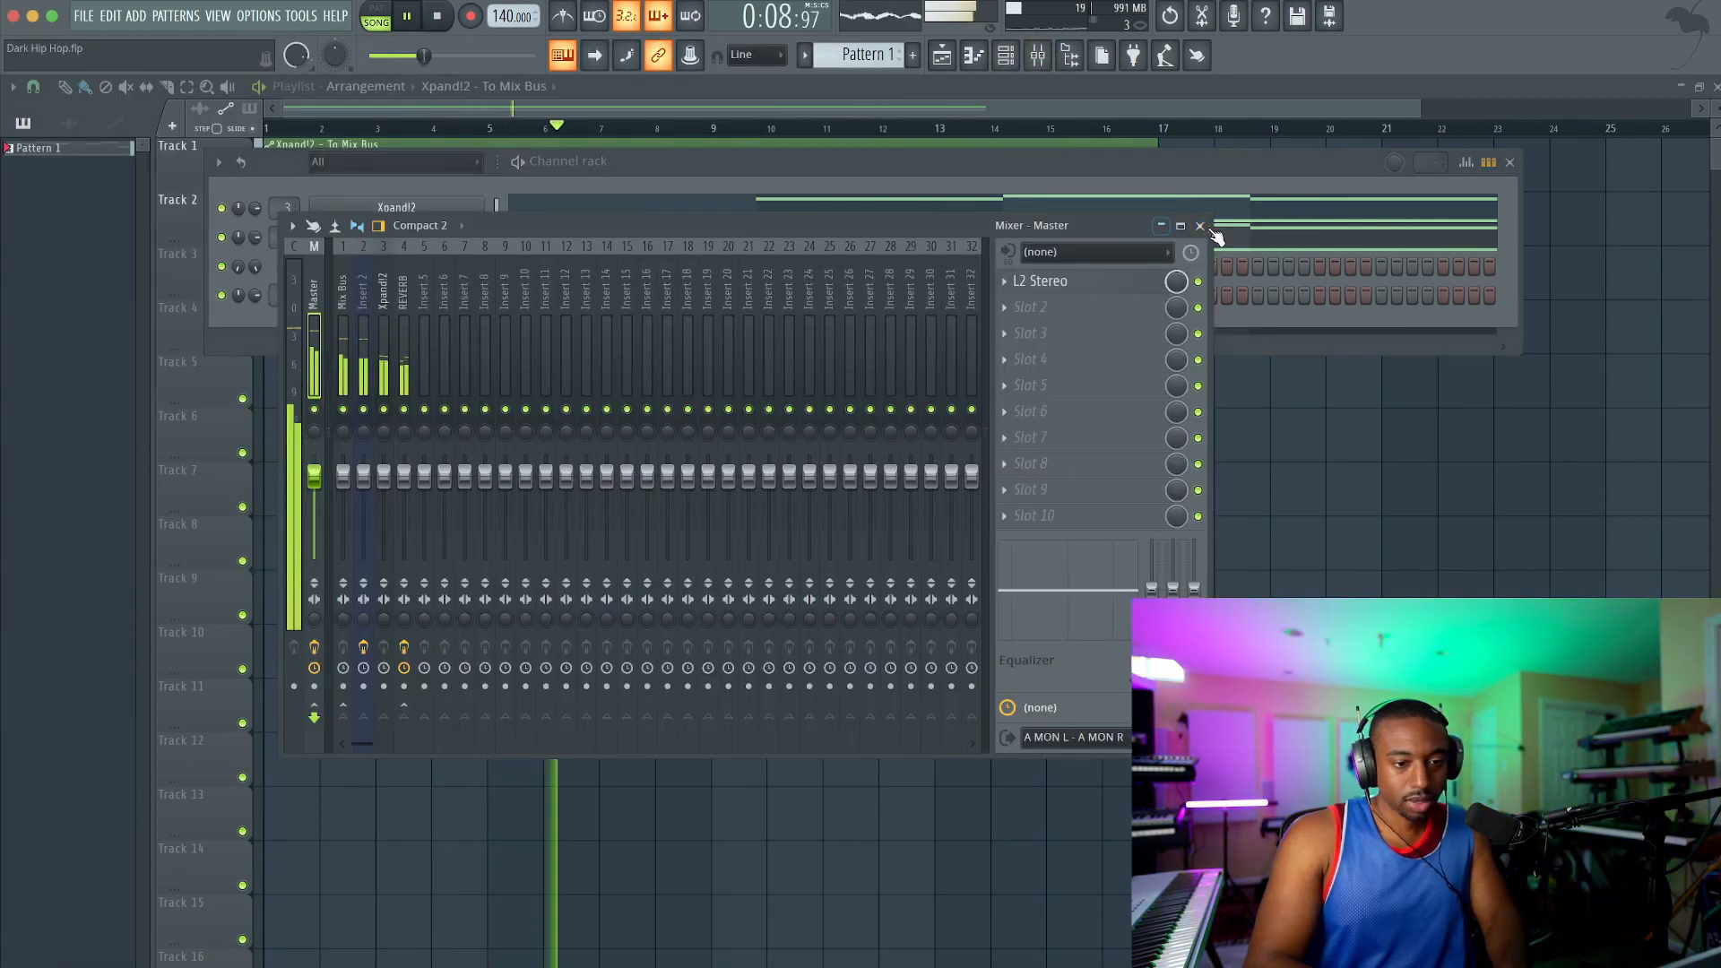
click(1215, 238)
key(space)
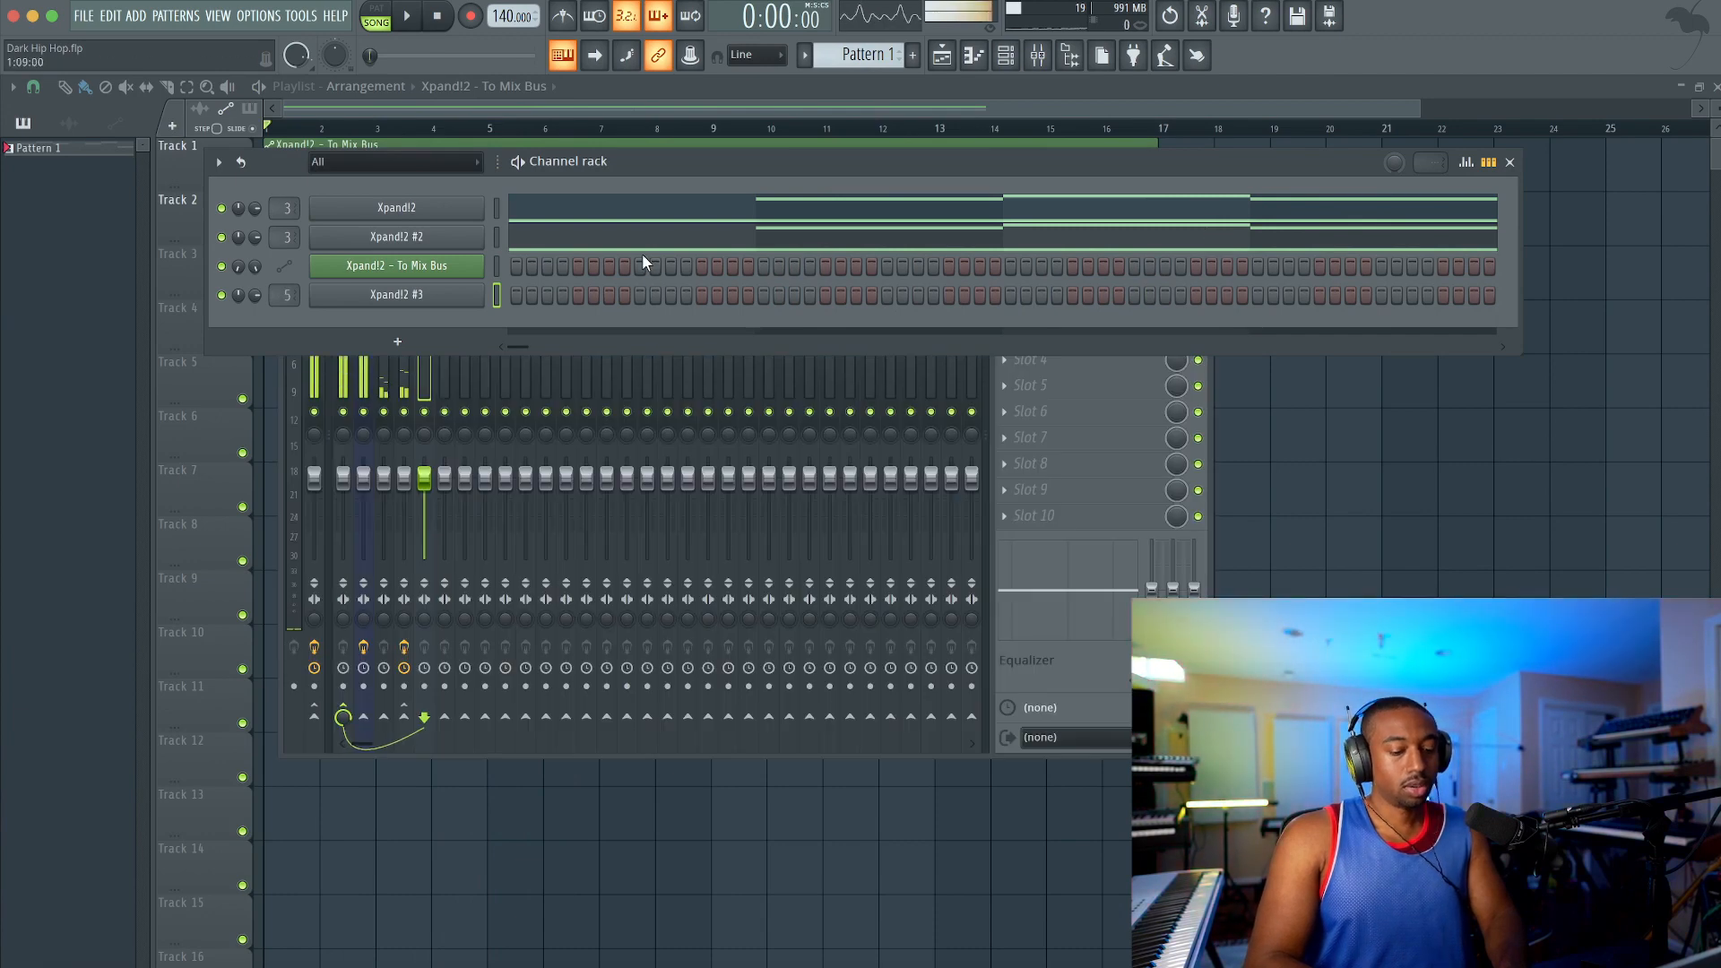
Step: Create Pattern 2, save the project, and place the pattern at bar 1 on playlist Track 3 with a length of four bars
click(883, 56)
click(1002, 76)
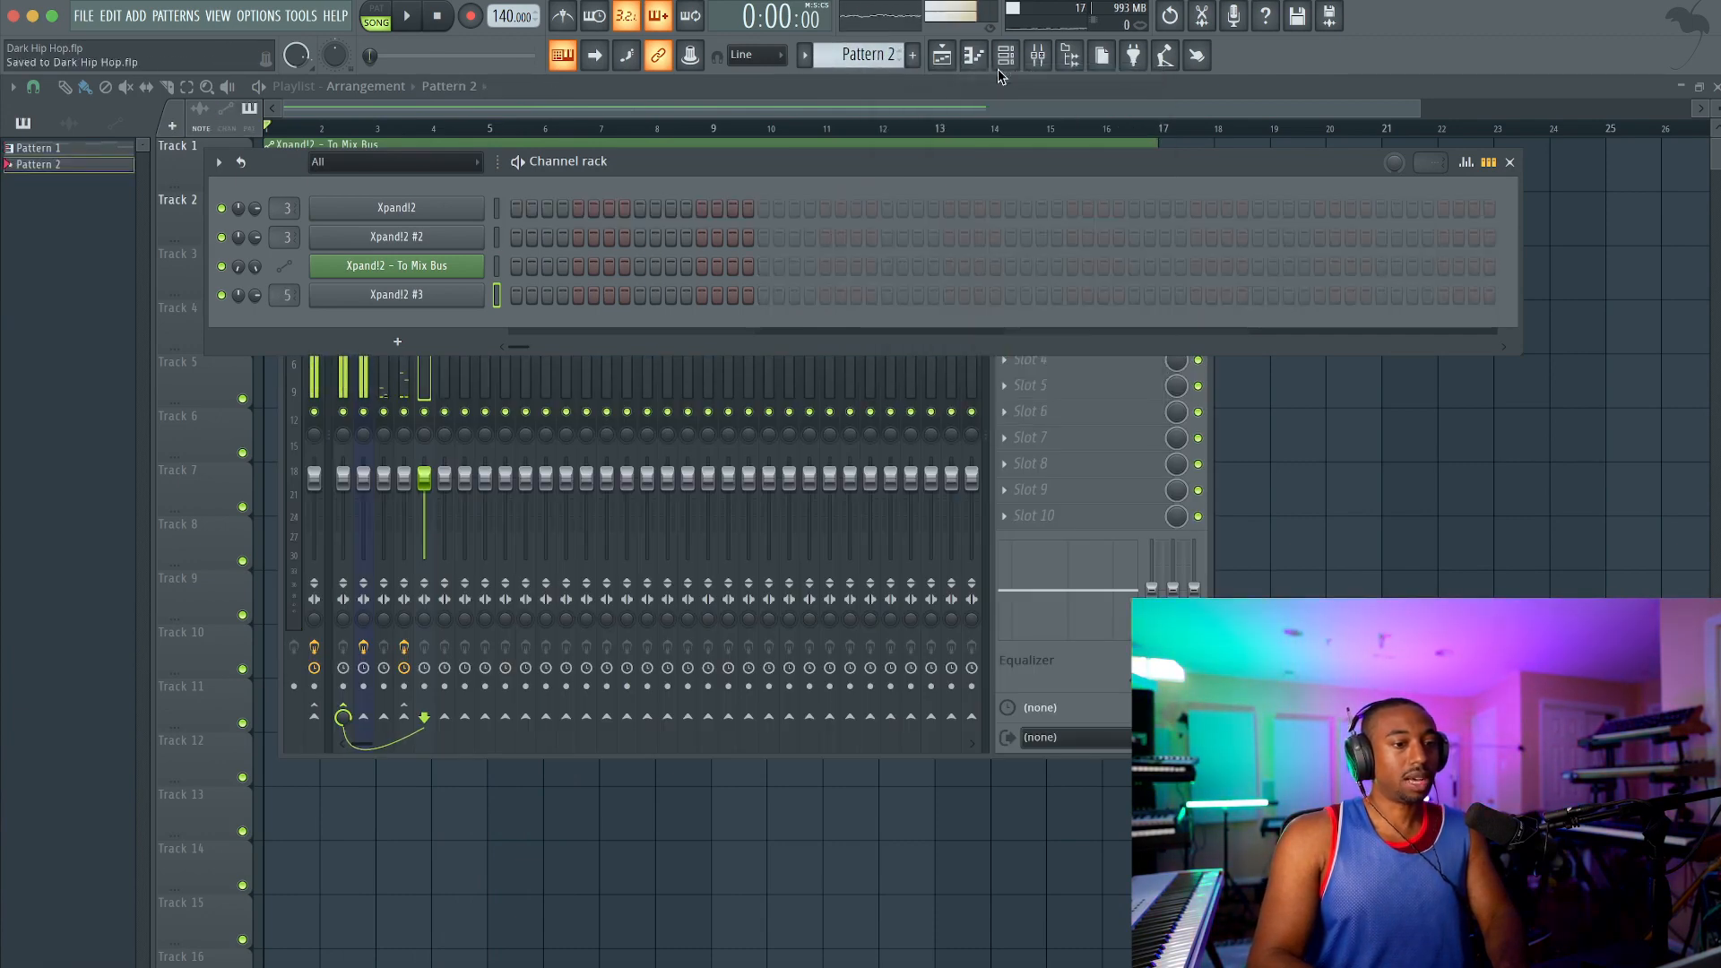
click(1271, 489)
key(space)
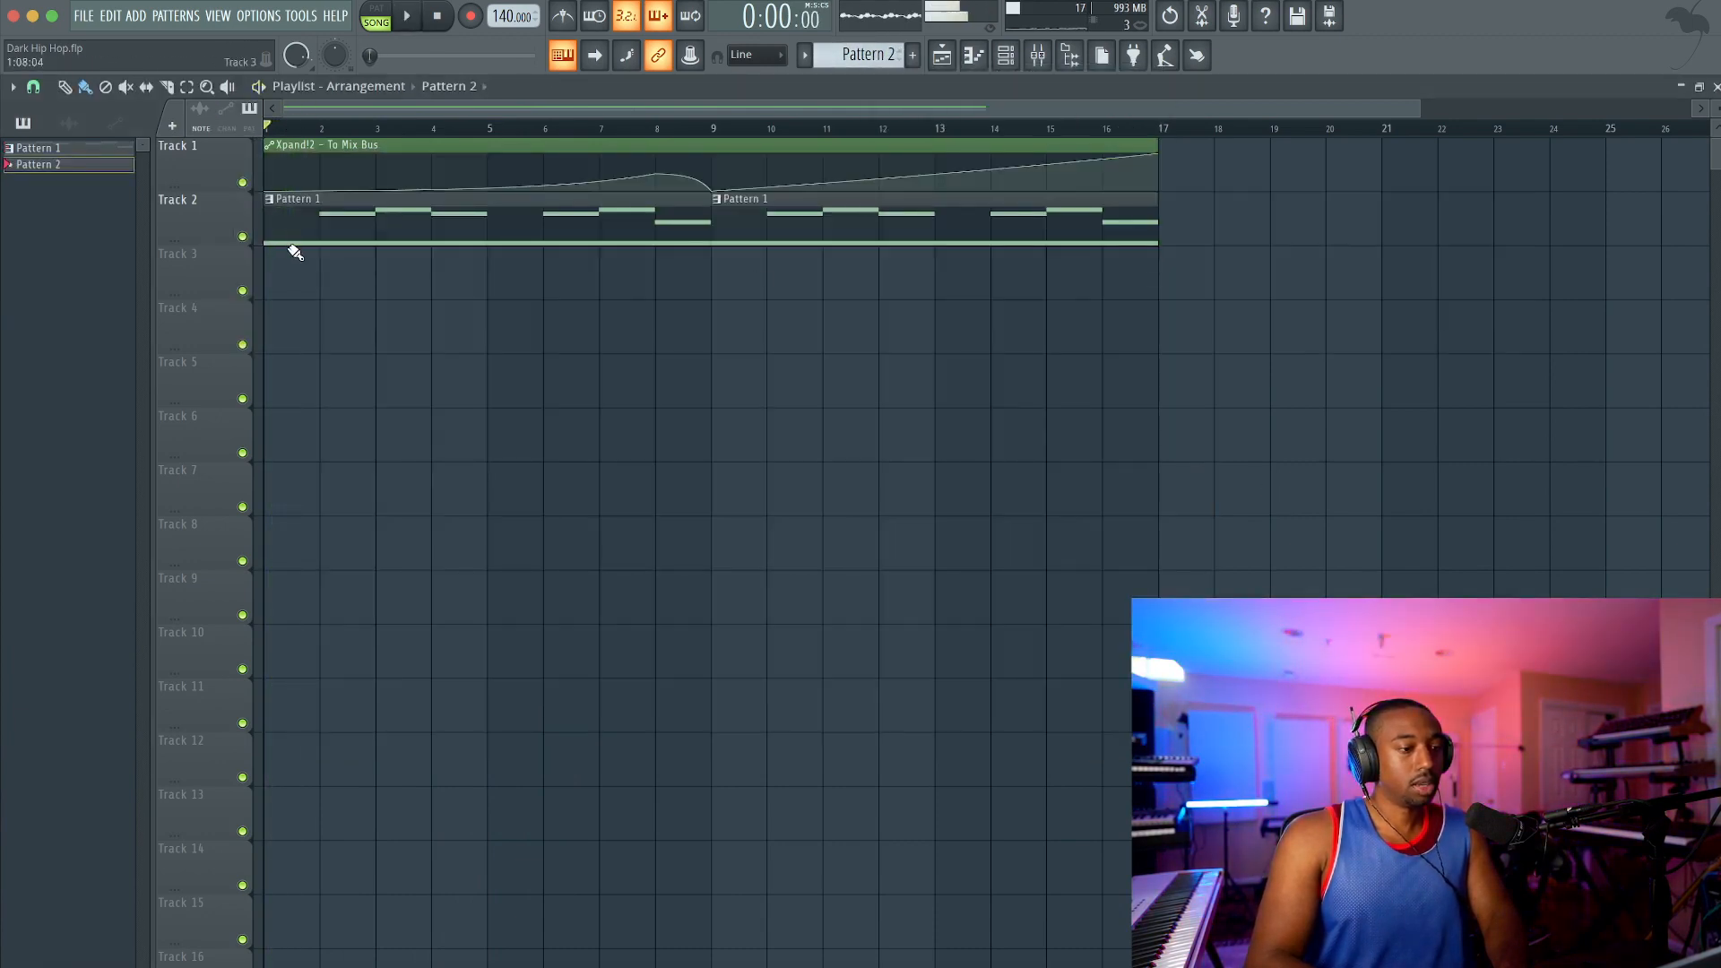
click(292, 259)
drag(364, 261, 506, 267)
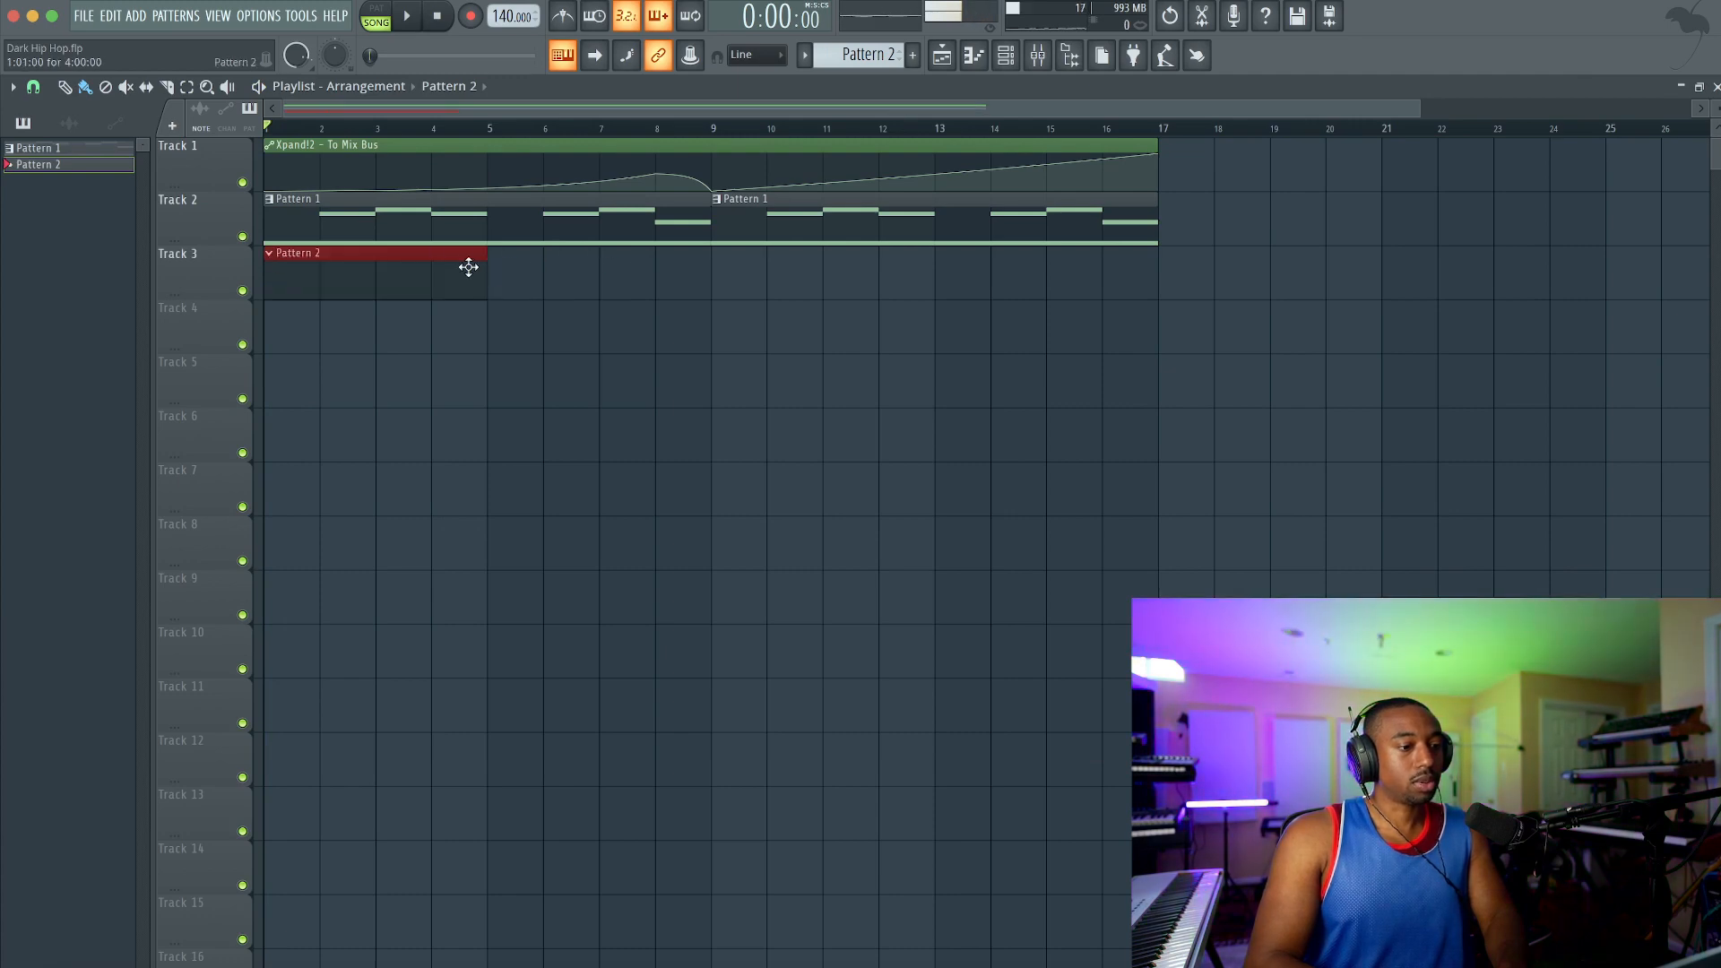
Step: Add a one-bar A note at bar 1 in Pattern 2's Xpand!2 #3 piano roll and raise it by octaves to A6
double_click(469, 267)
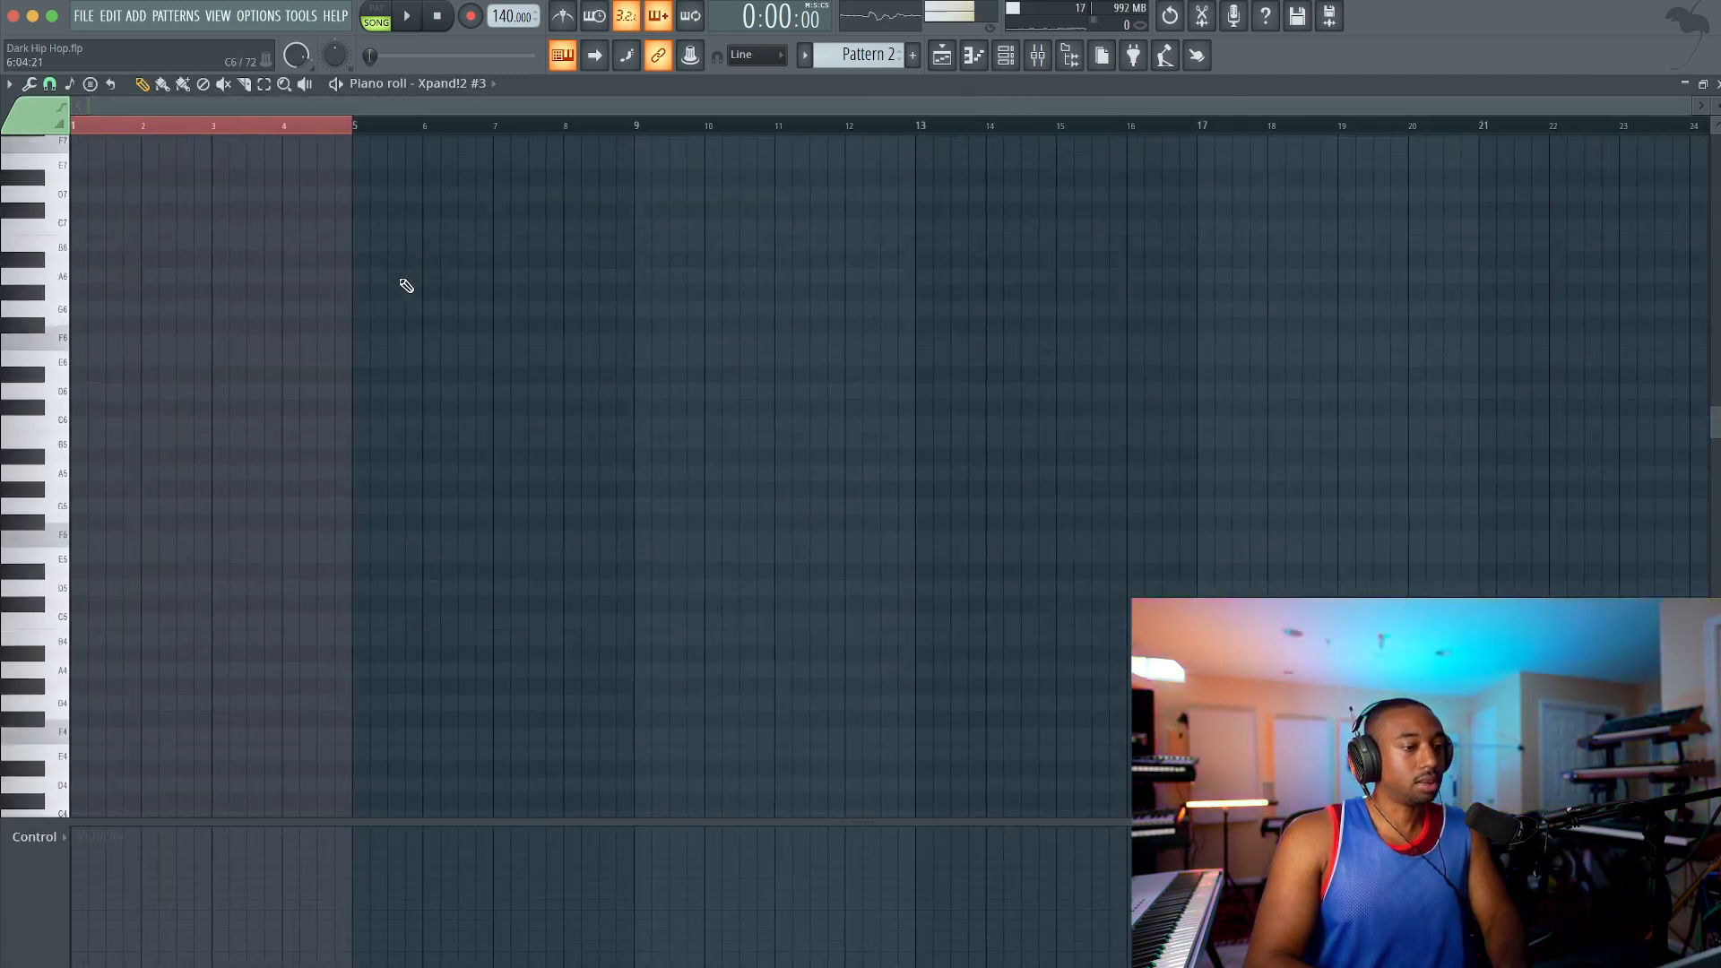
scroll(405, 285, up, 3)
scroll(527, 257, down, 4)
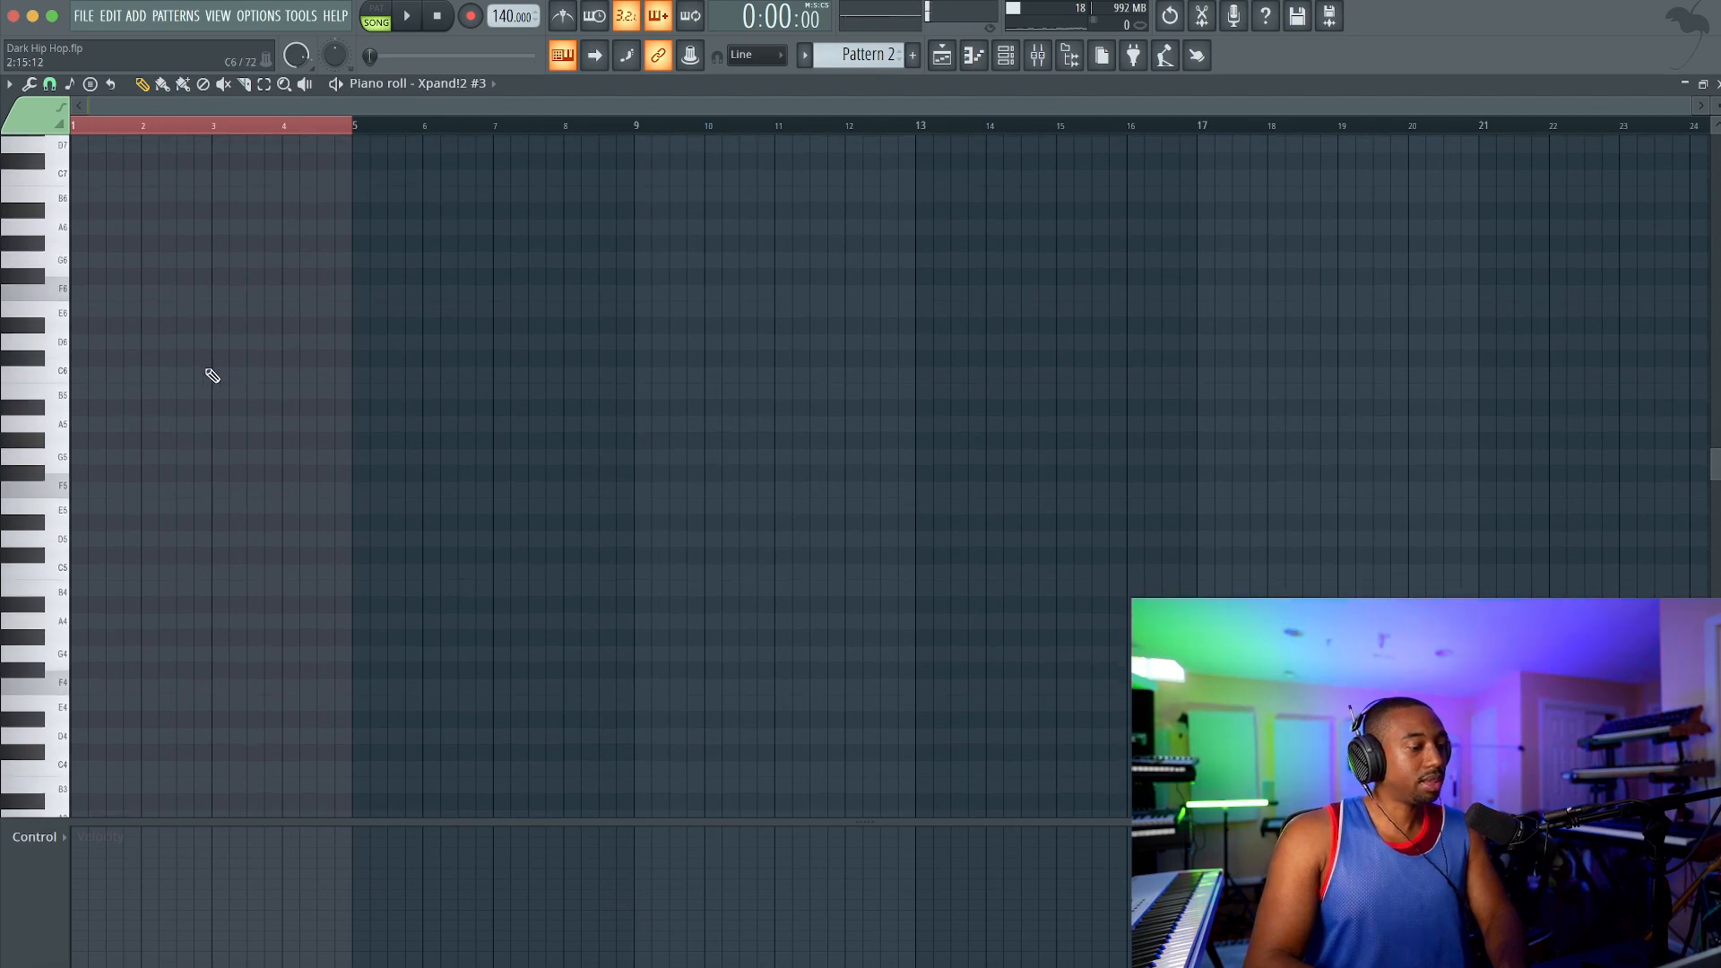
scroll(139, 375, down, 3)
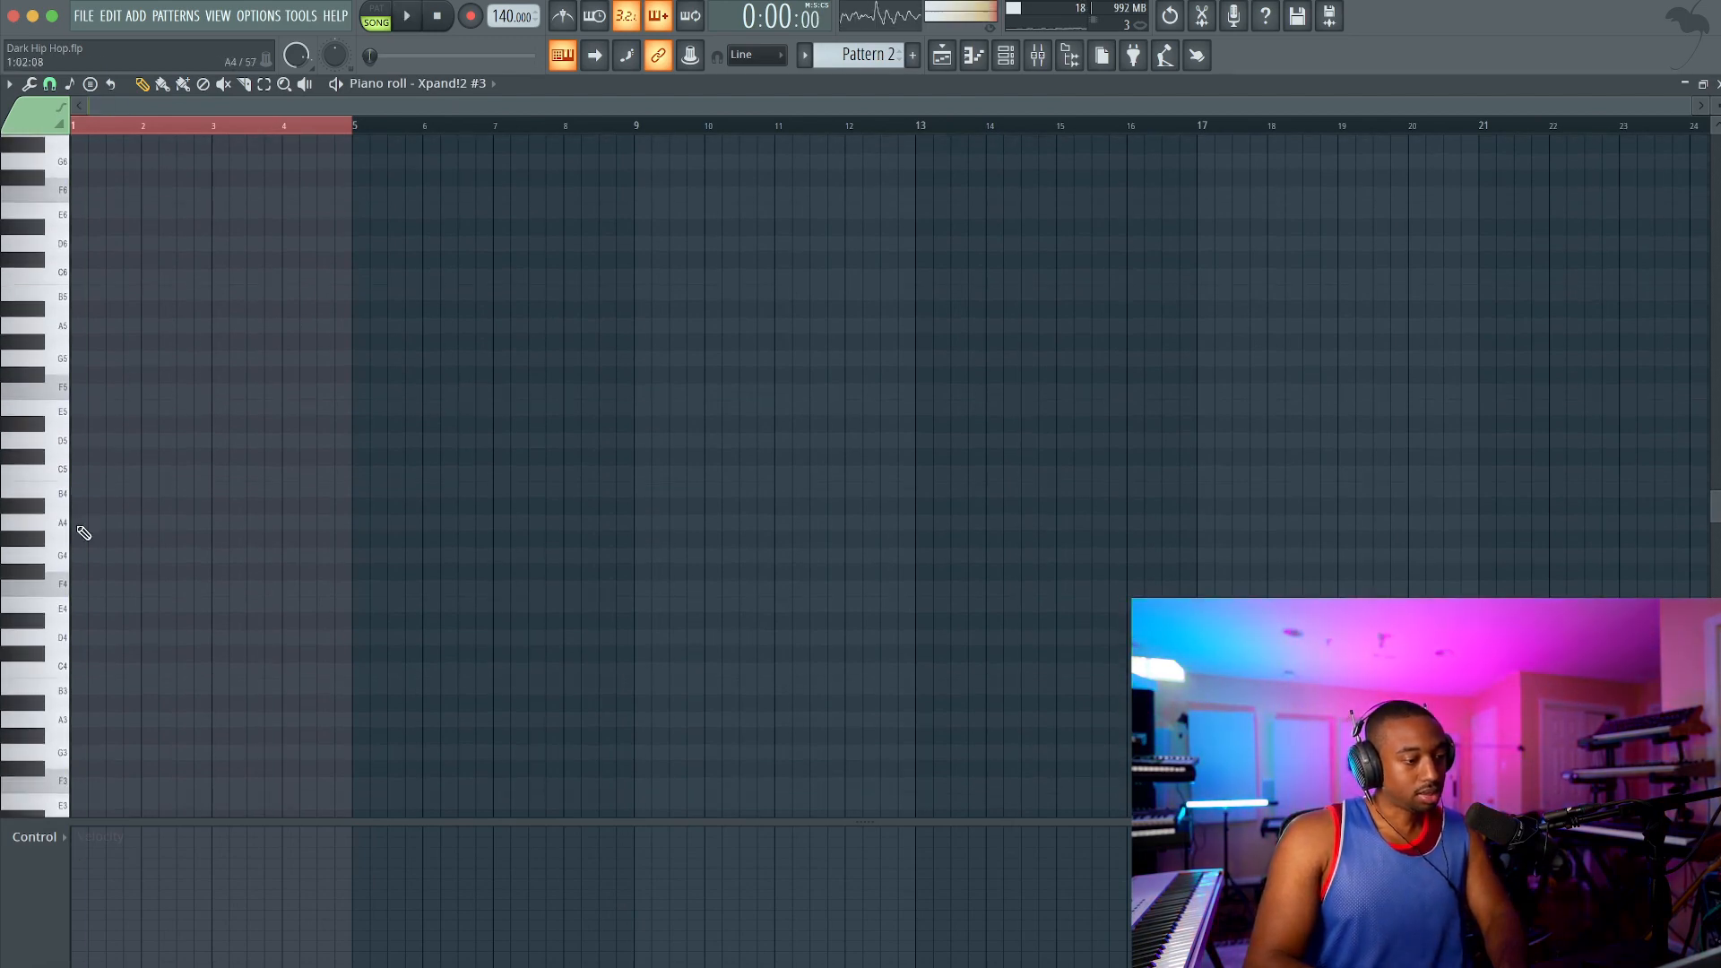
key(ctrl+Up)
key(space)
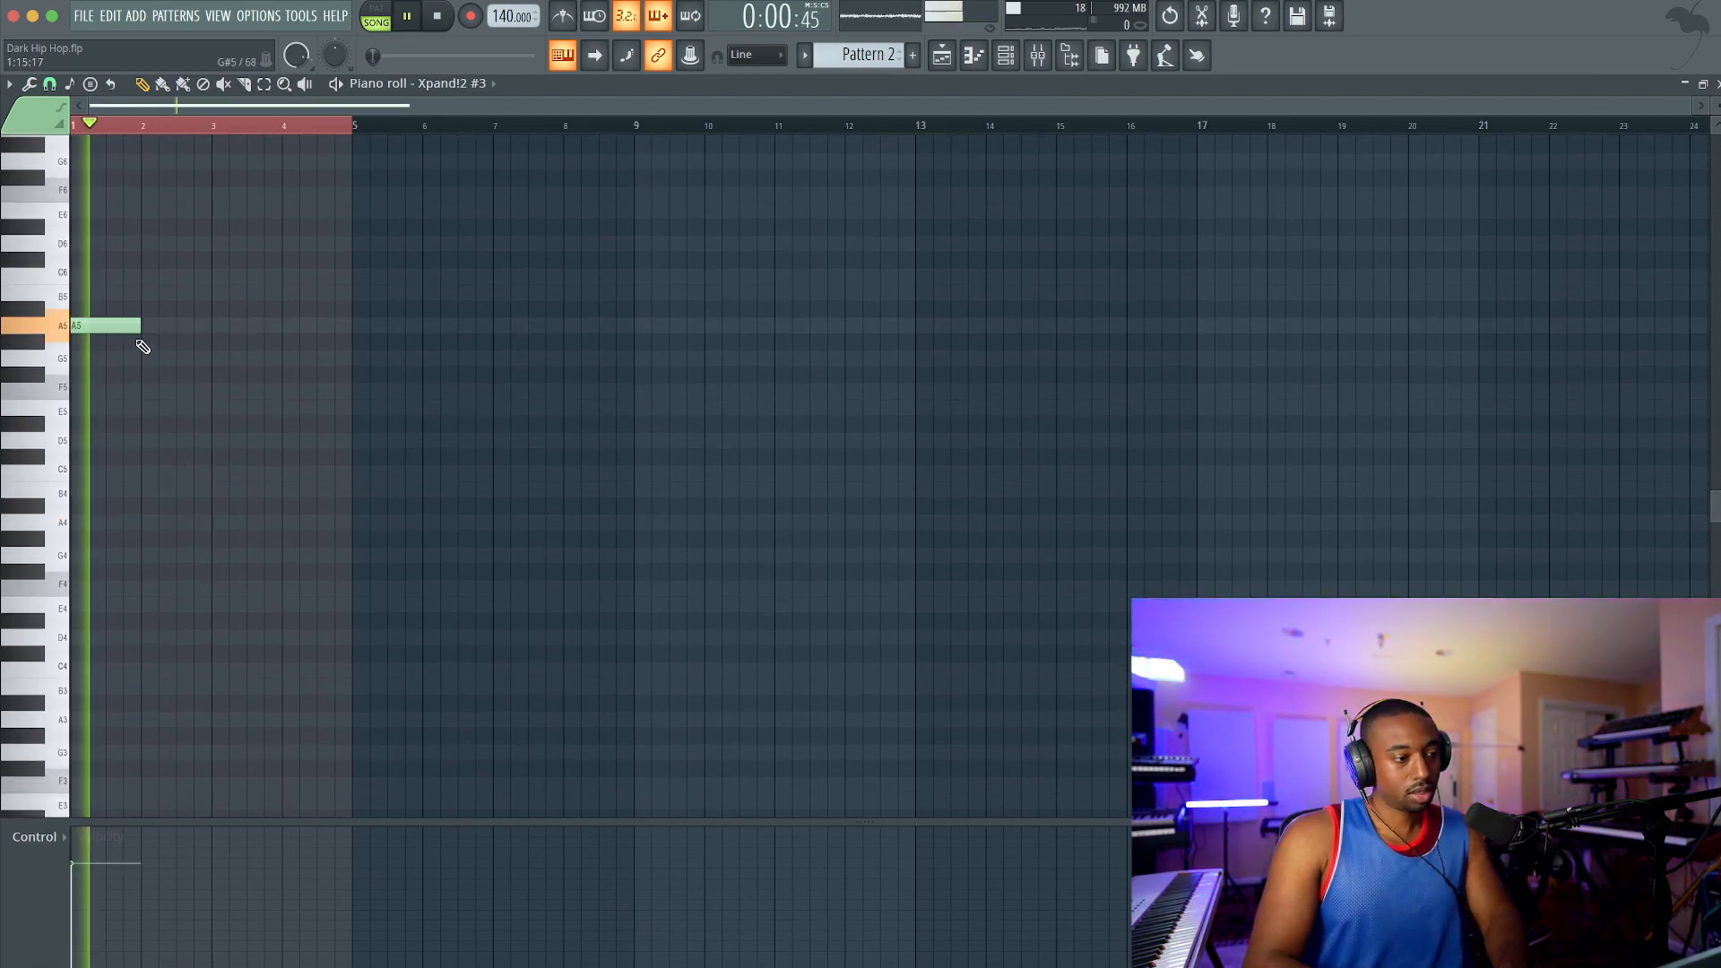
key(ctrl+Up)
key(space)
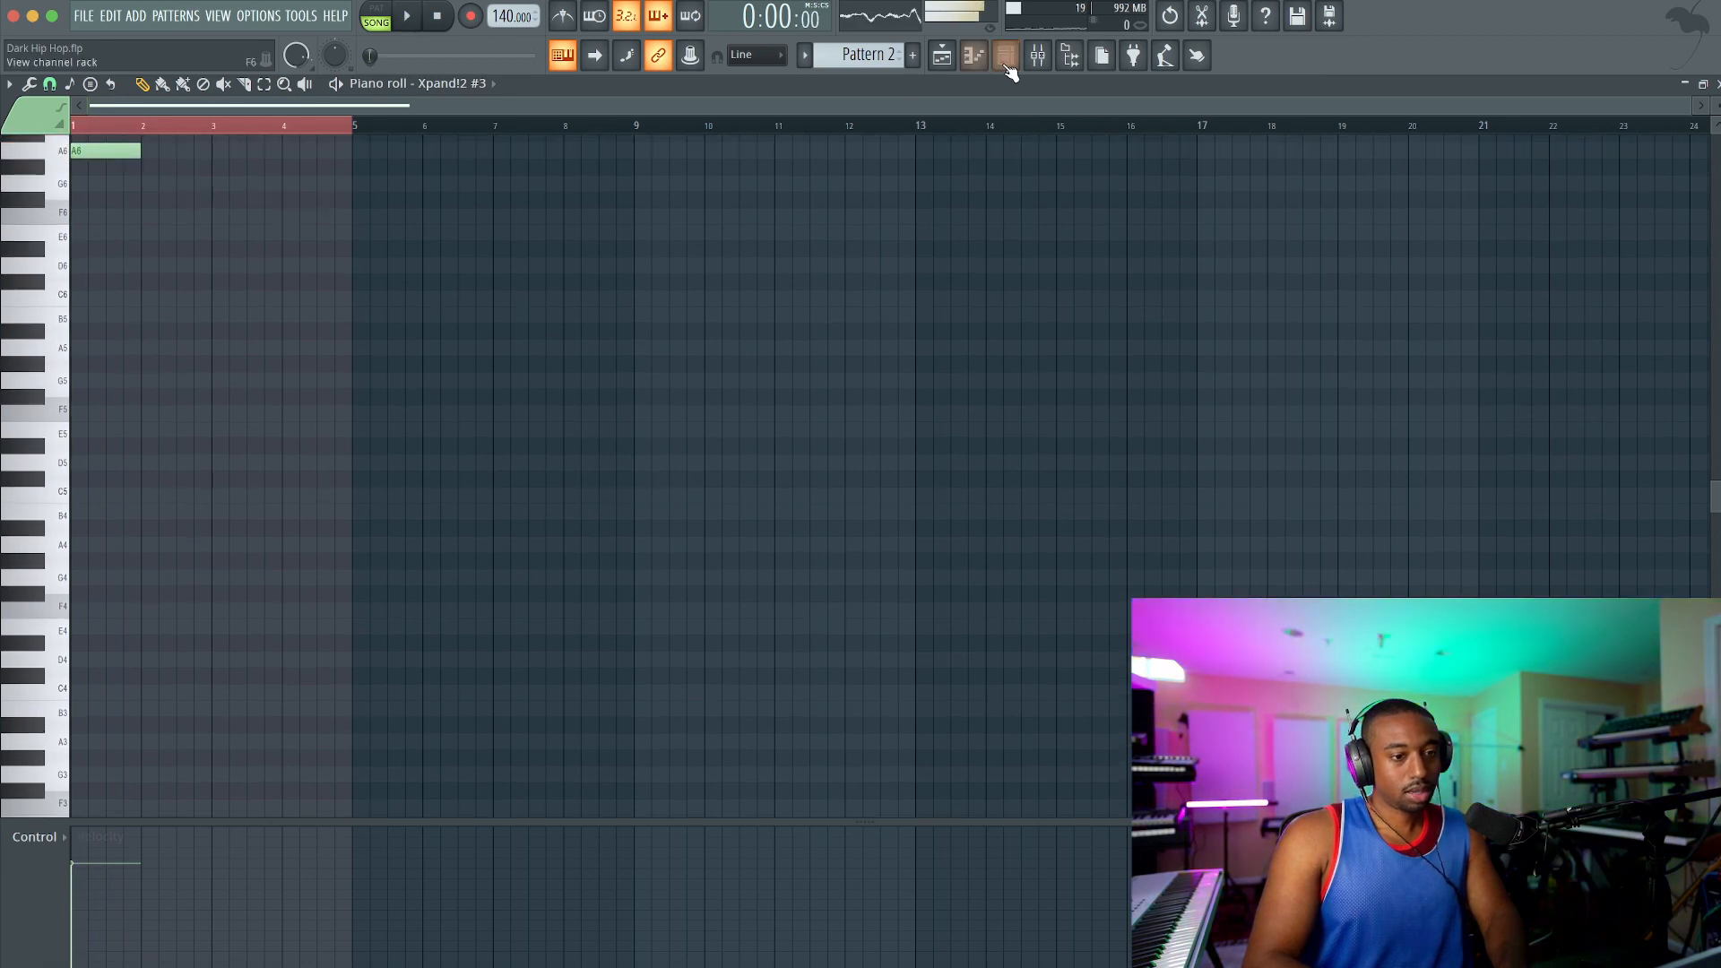
Step: Change the Xpand!2 #3 preset to +03 Bright Bells and close the plugin window
click(1007, 59)
click(385, 292)
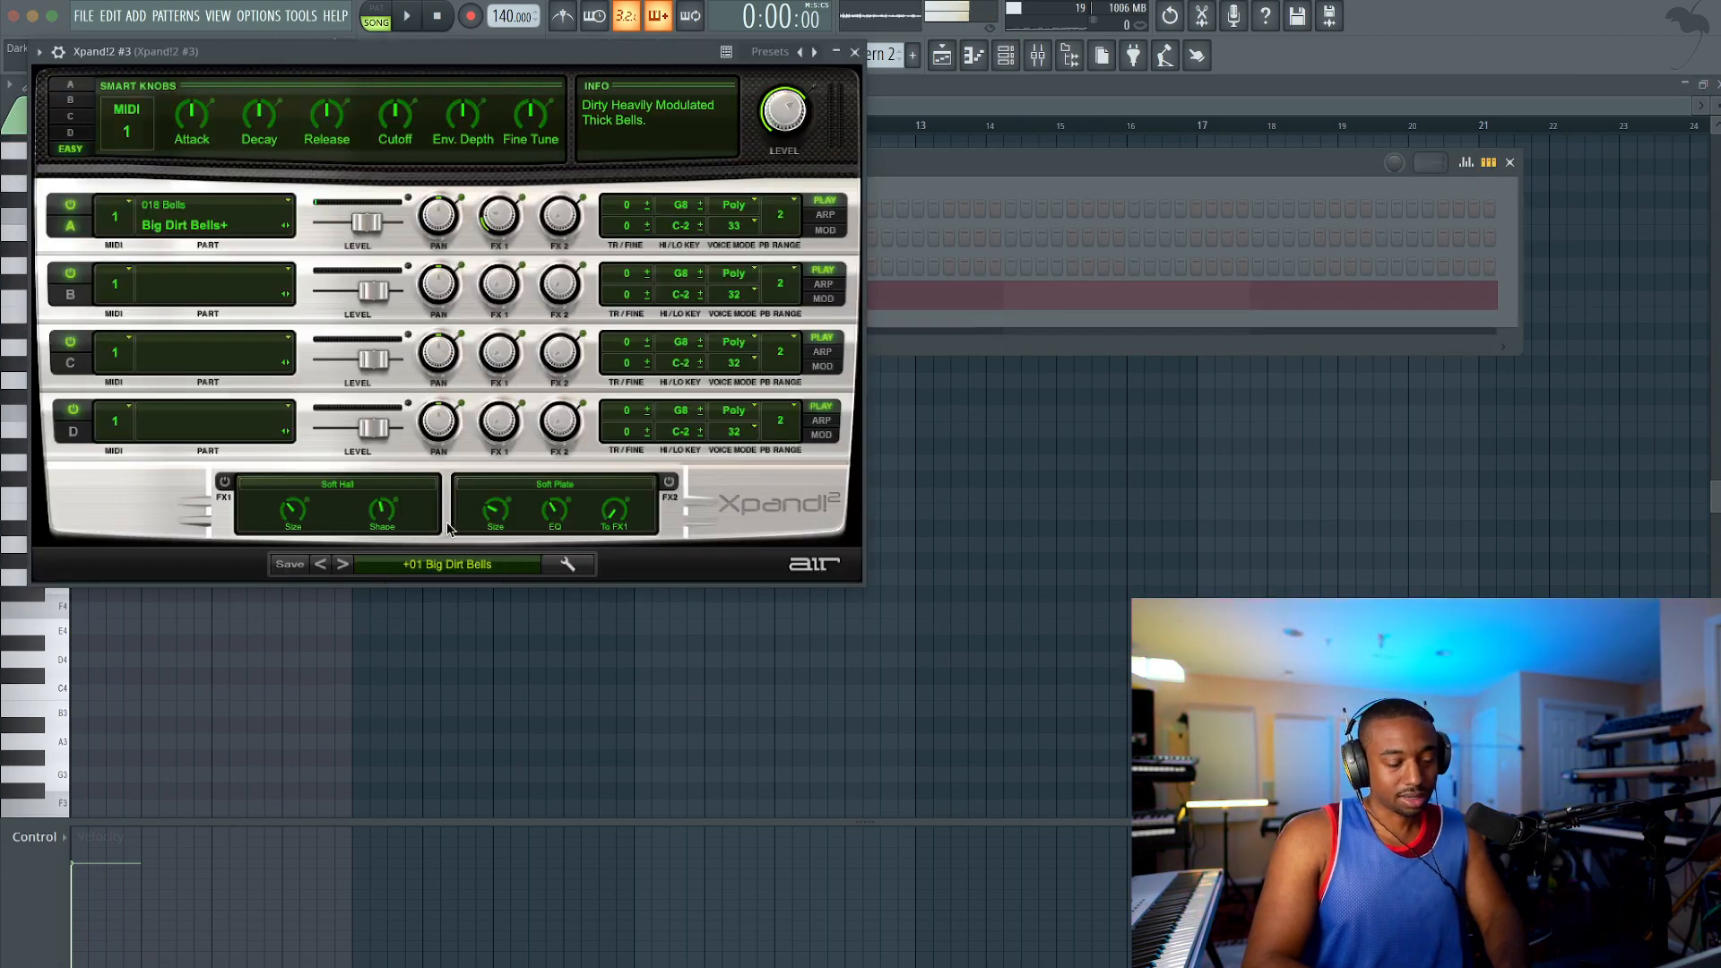
click(344, 565)
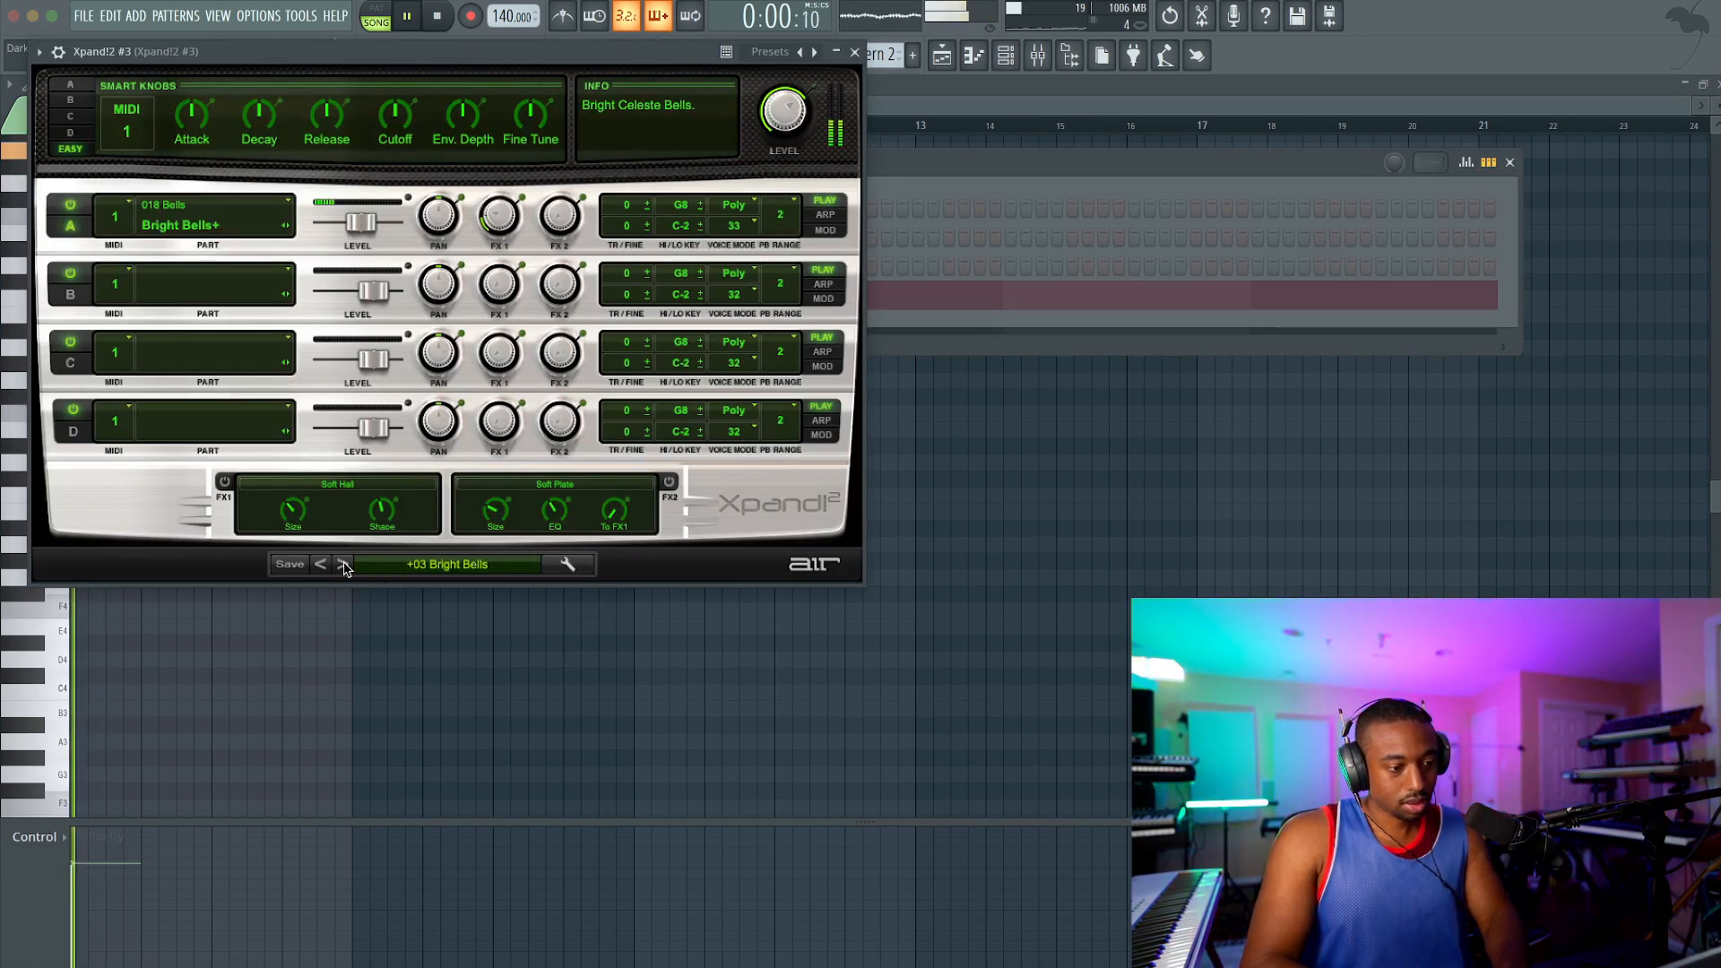
click(854, 52)
Step: Add one-bar notes E6 halfway through bar 2, F6 at bar 3 and D6 halfway through bar 3, and save the project
scroll(230, 270, up, 2)
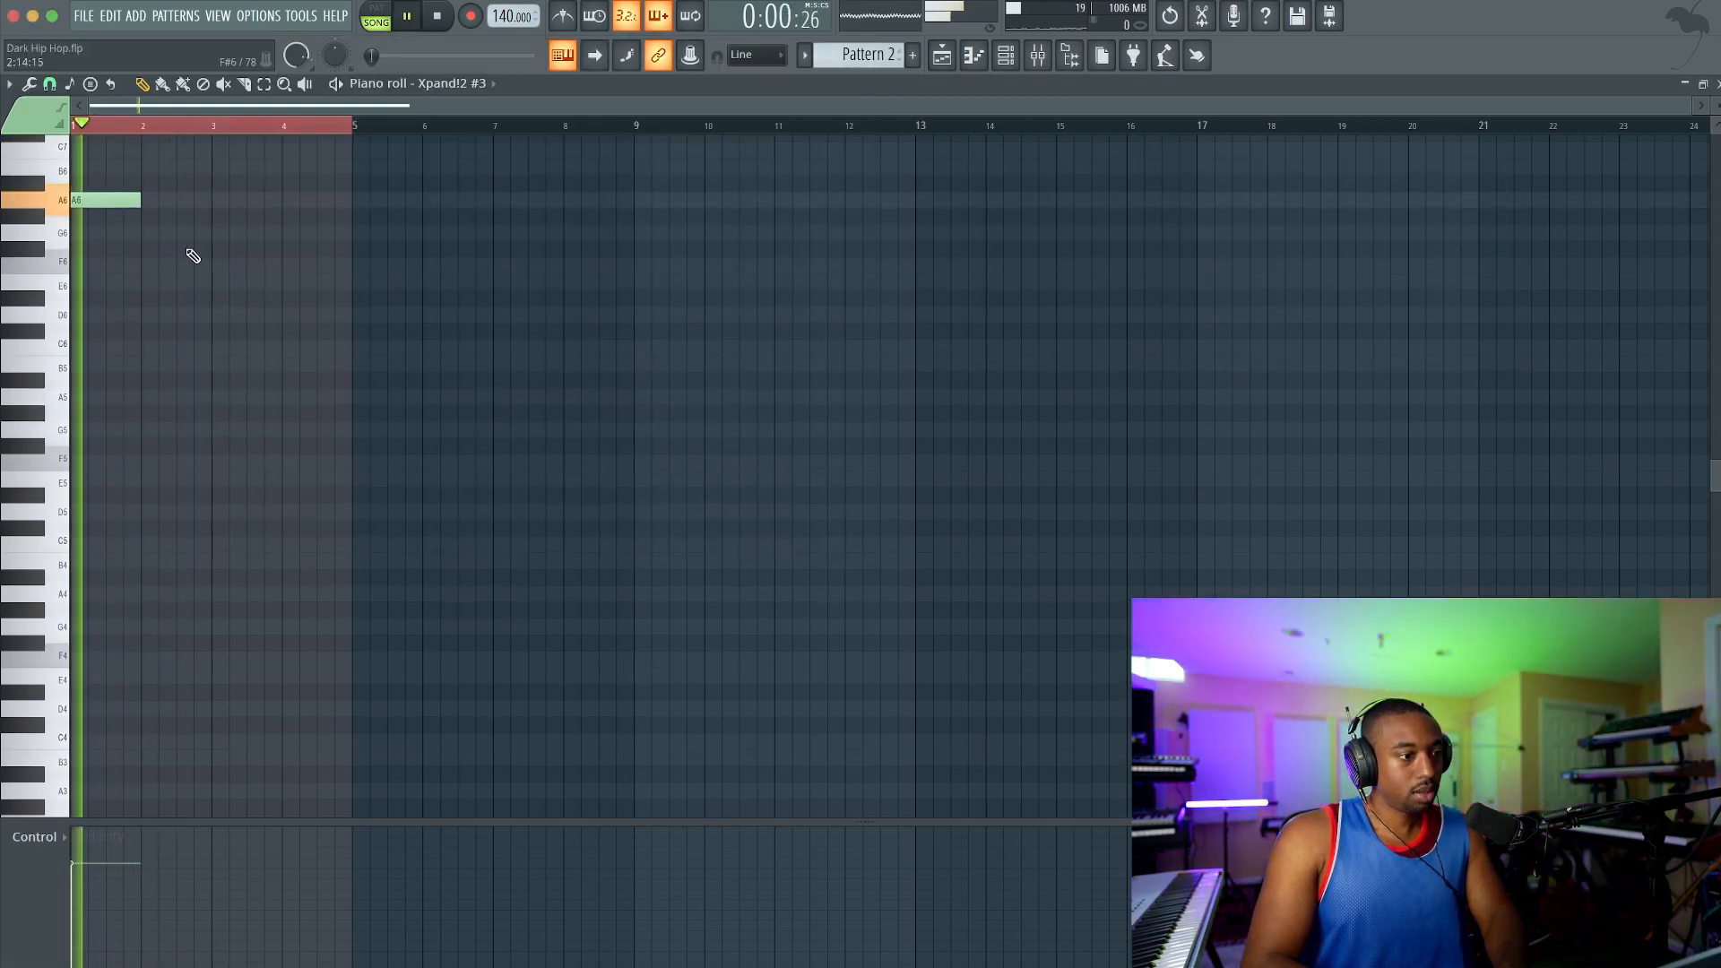
ctrl+scroll(153, 231, up, 3)
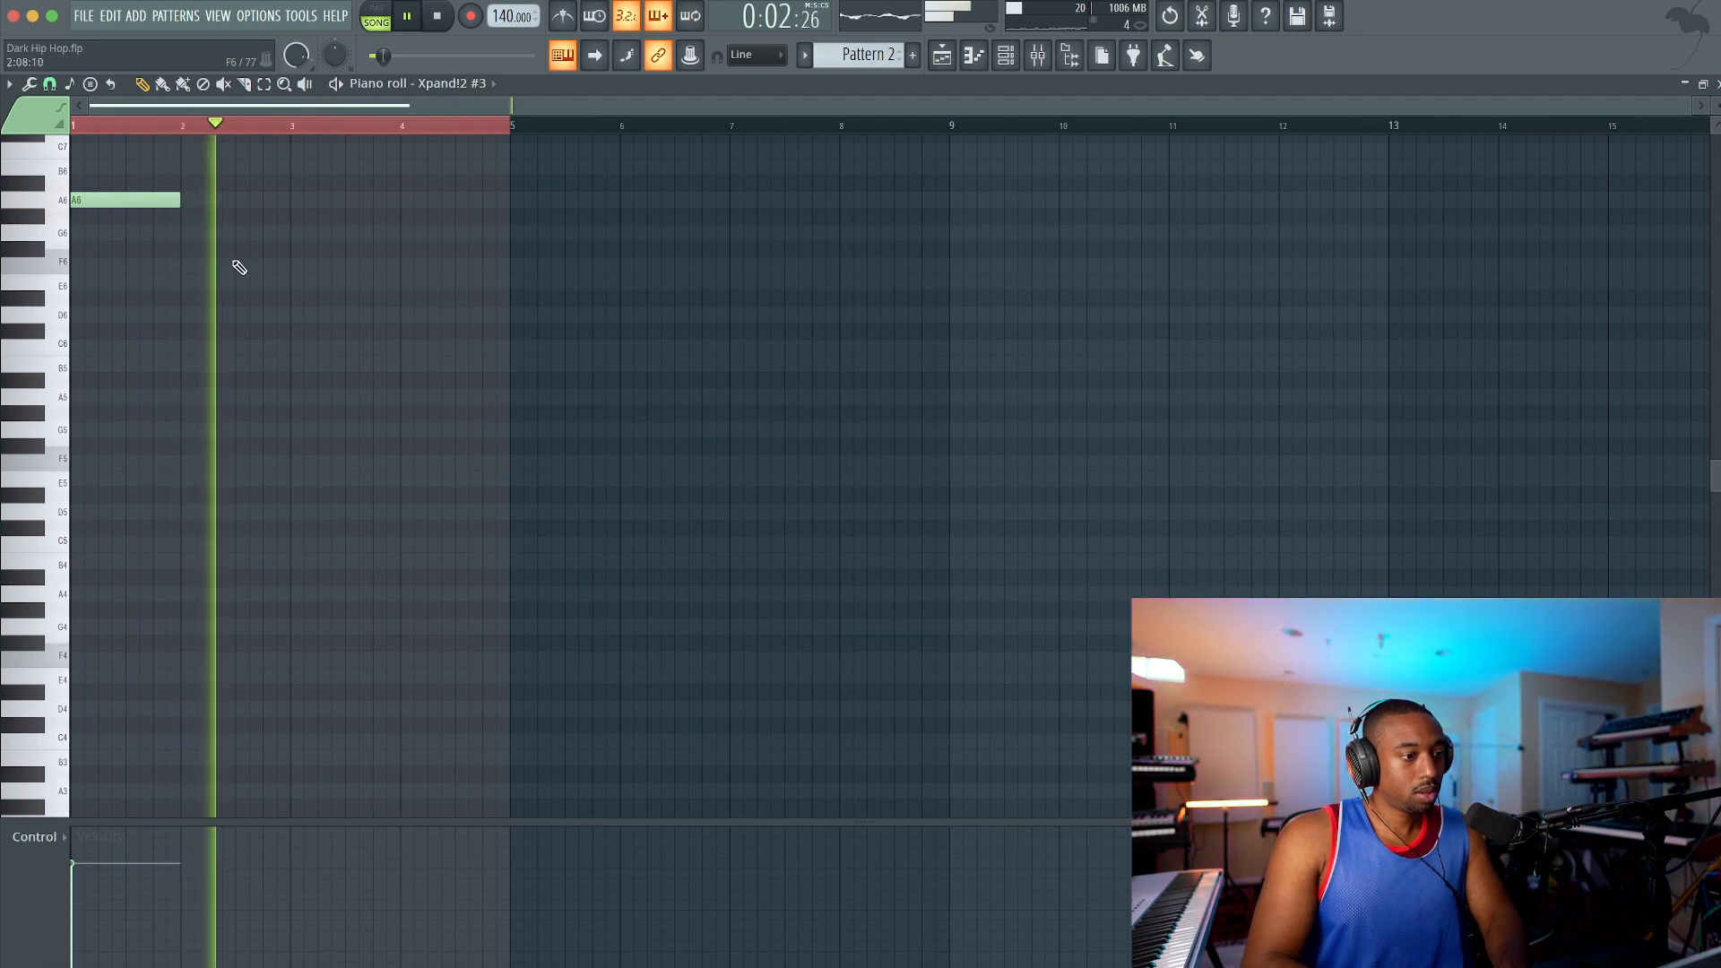
click(297, 267)
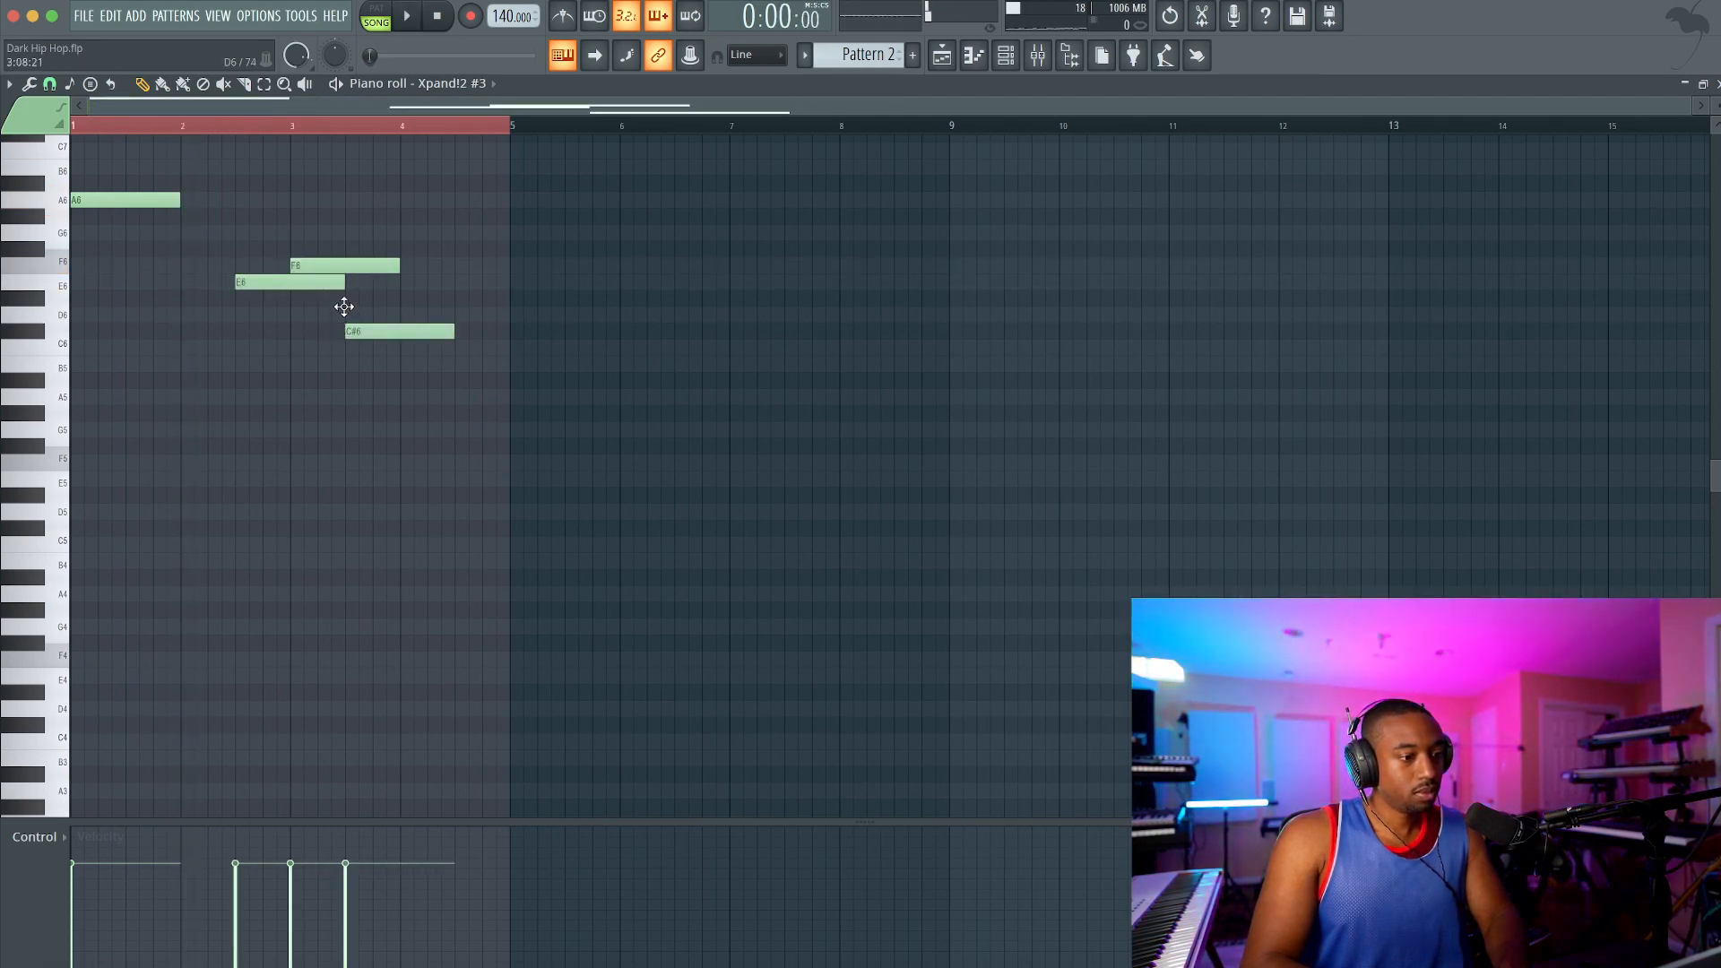
right_click(357, 333)
key(ctrl+s)
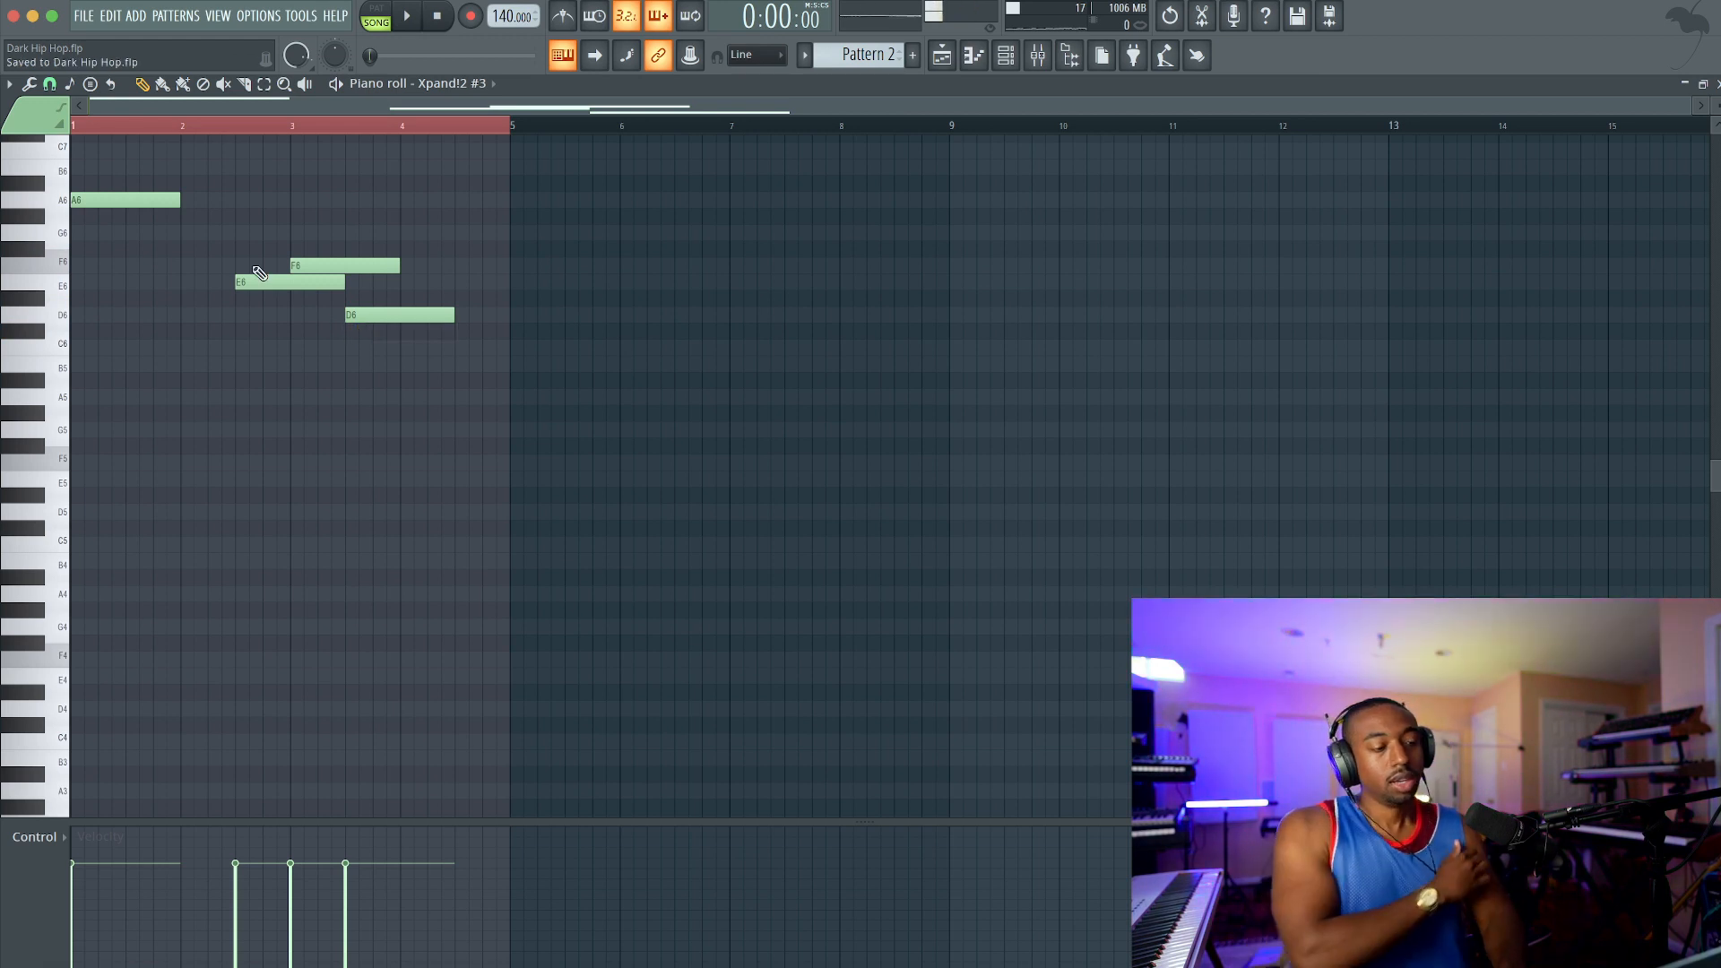
ctrl+drag(137, 192, 304, 332)
ctrl+click(305, 332)
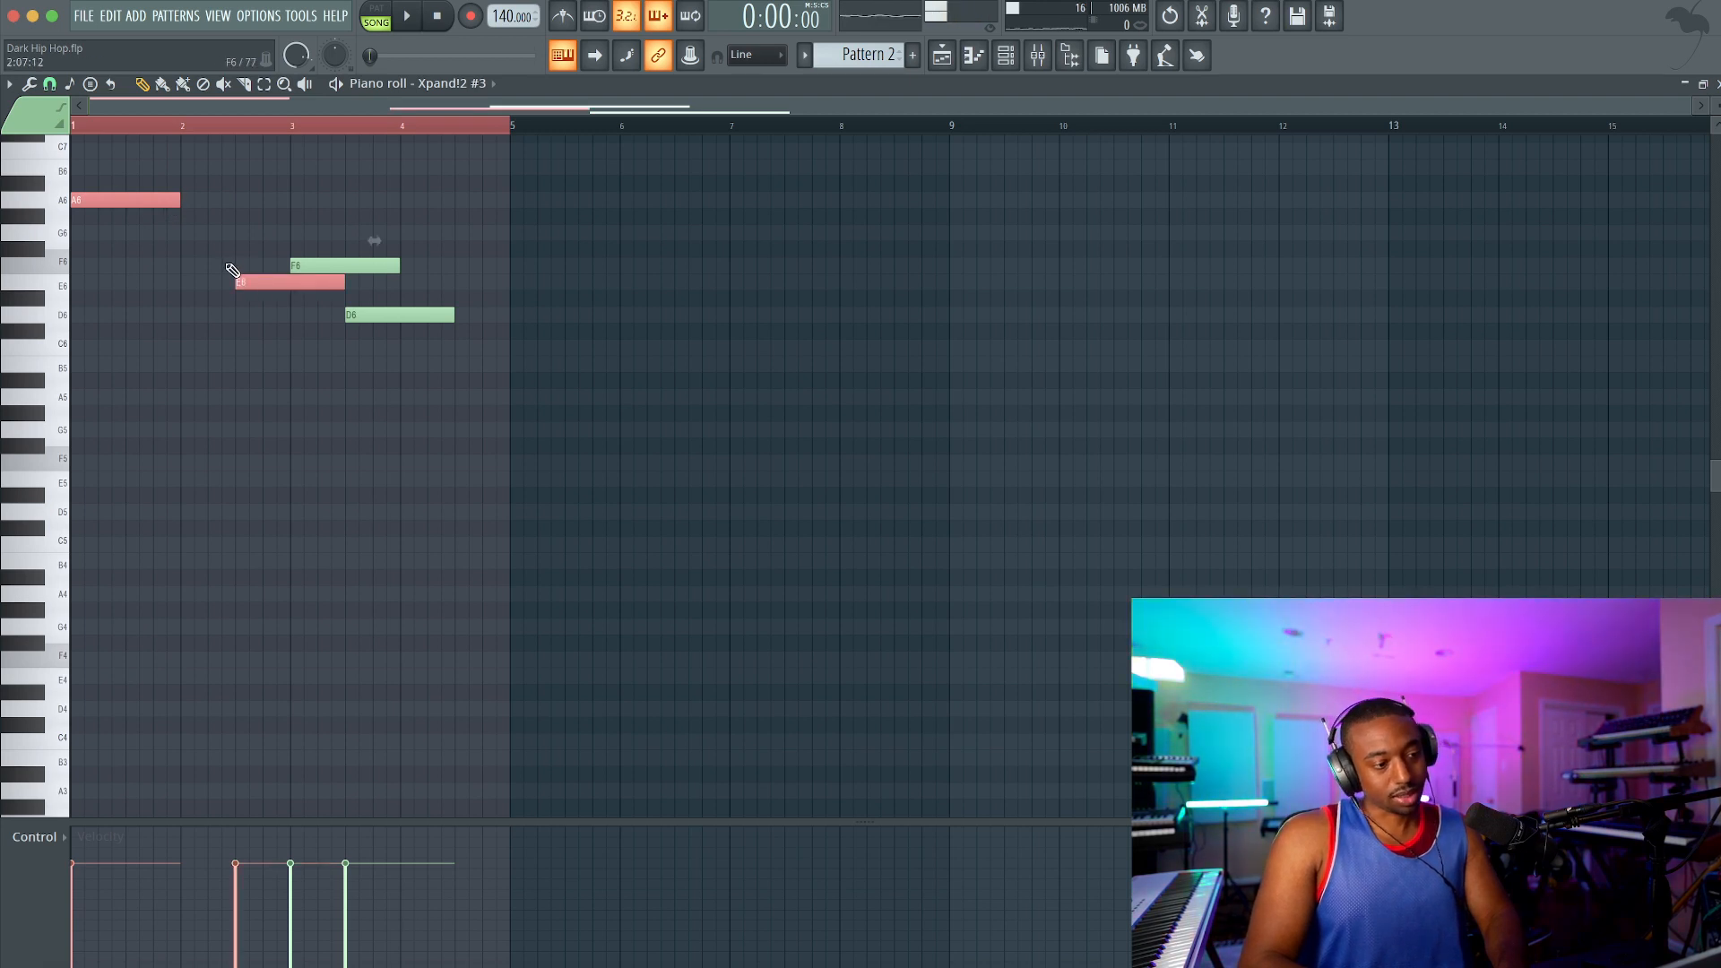
ctrl+click(312, 270)
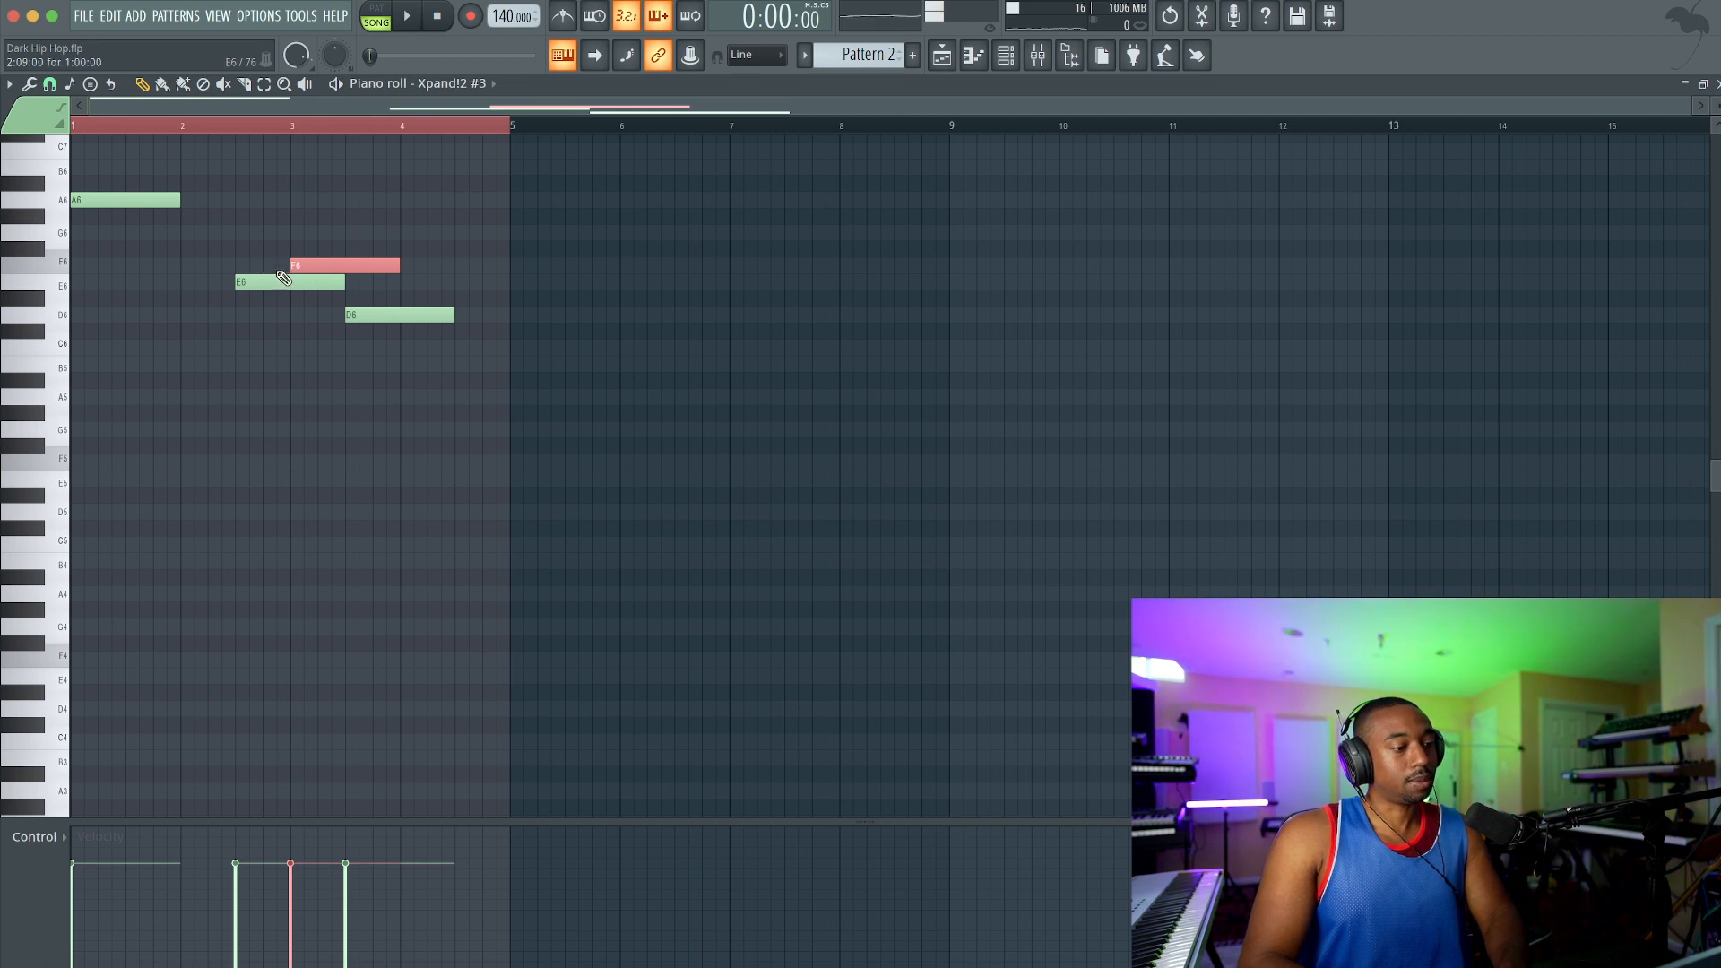
Step: Play the bell melody and move the D6 note to start at bar 4
key(space)
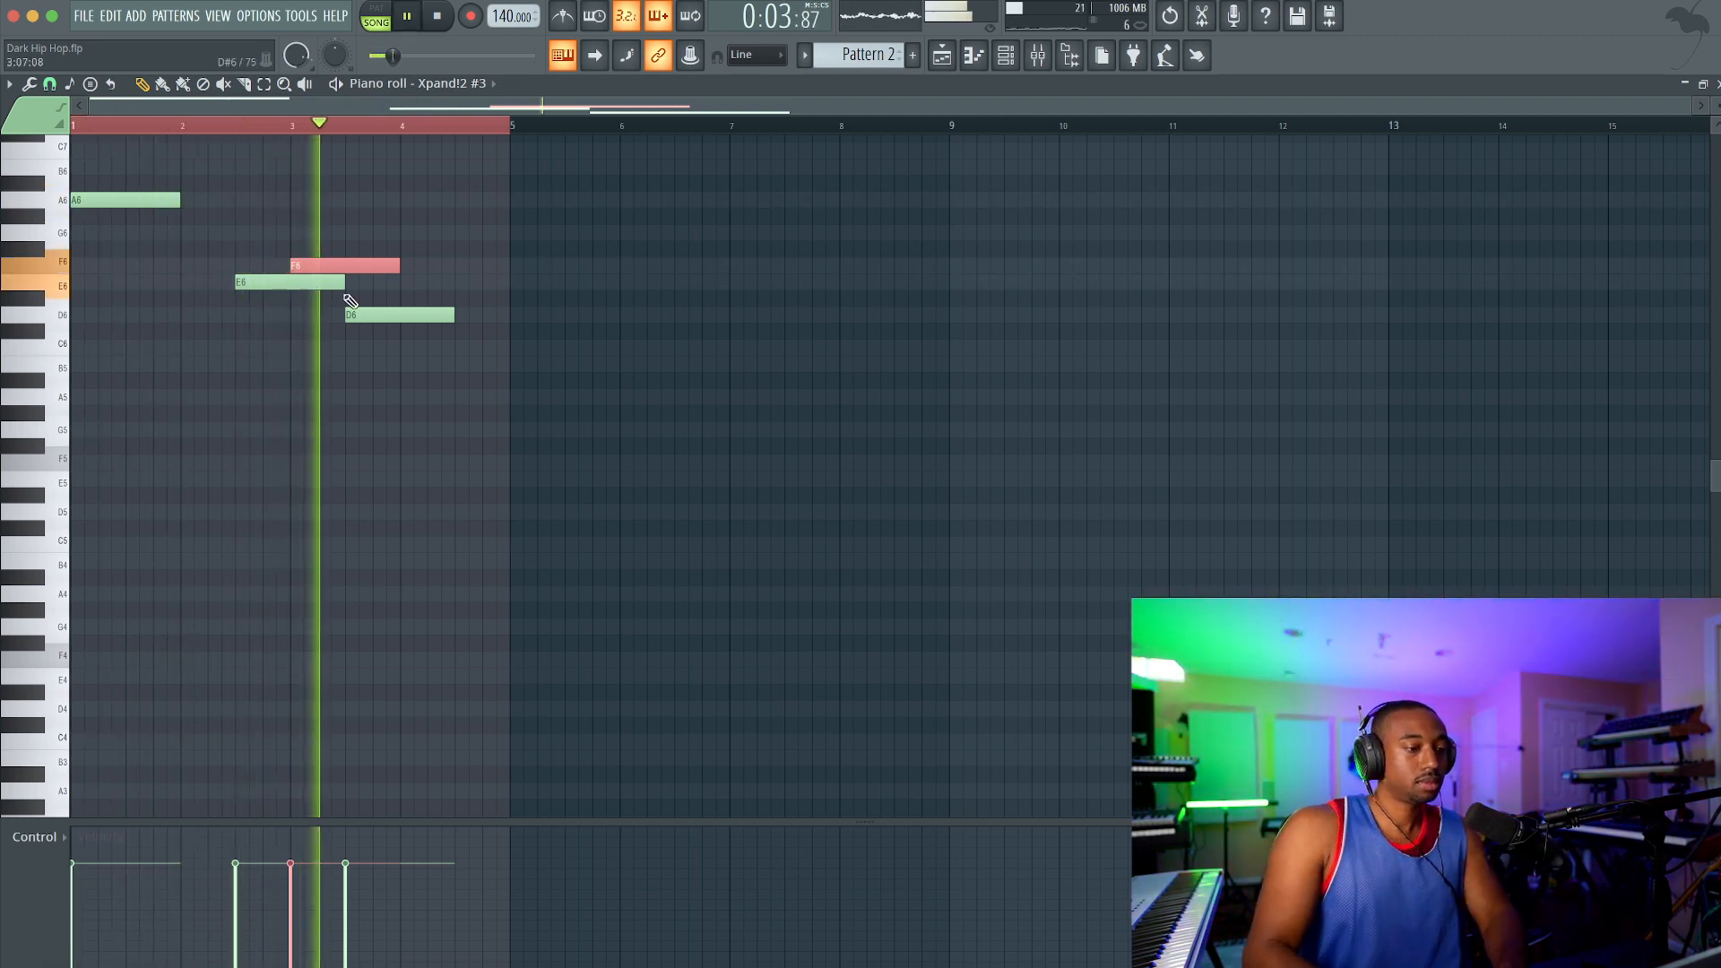
drag(351, 315, 406, 314)
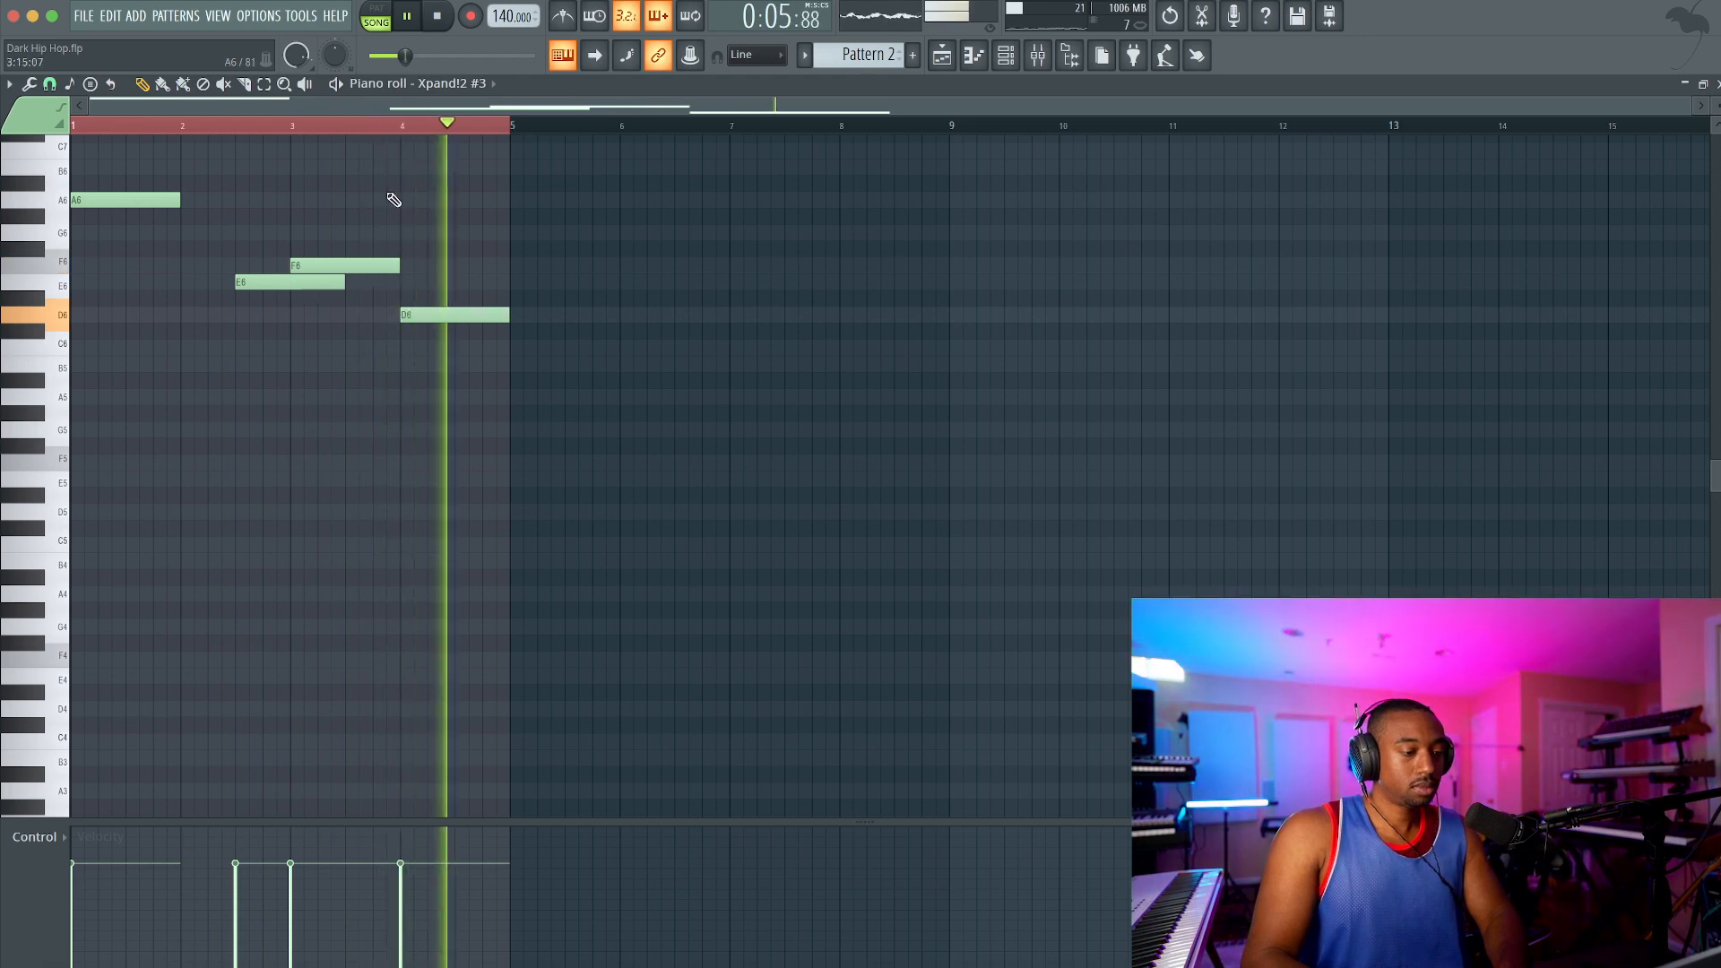
Step: Try the D note at bar 4 and the E and F notes one octave higher, at D7, E7 and F7
click(415, 315)
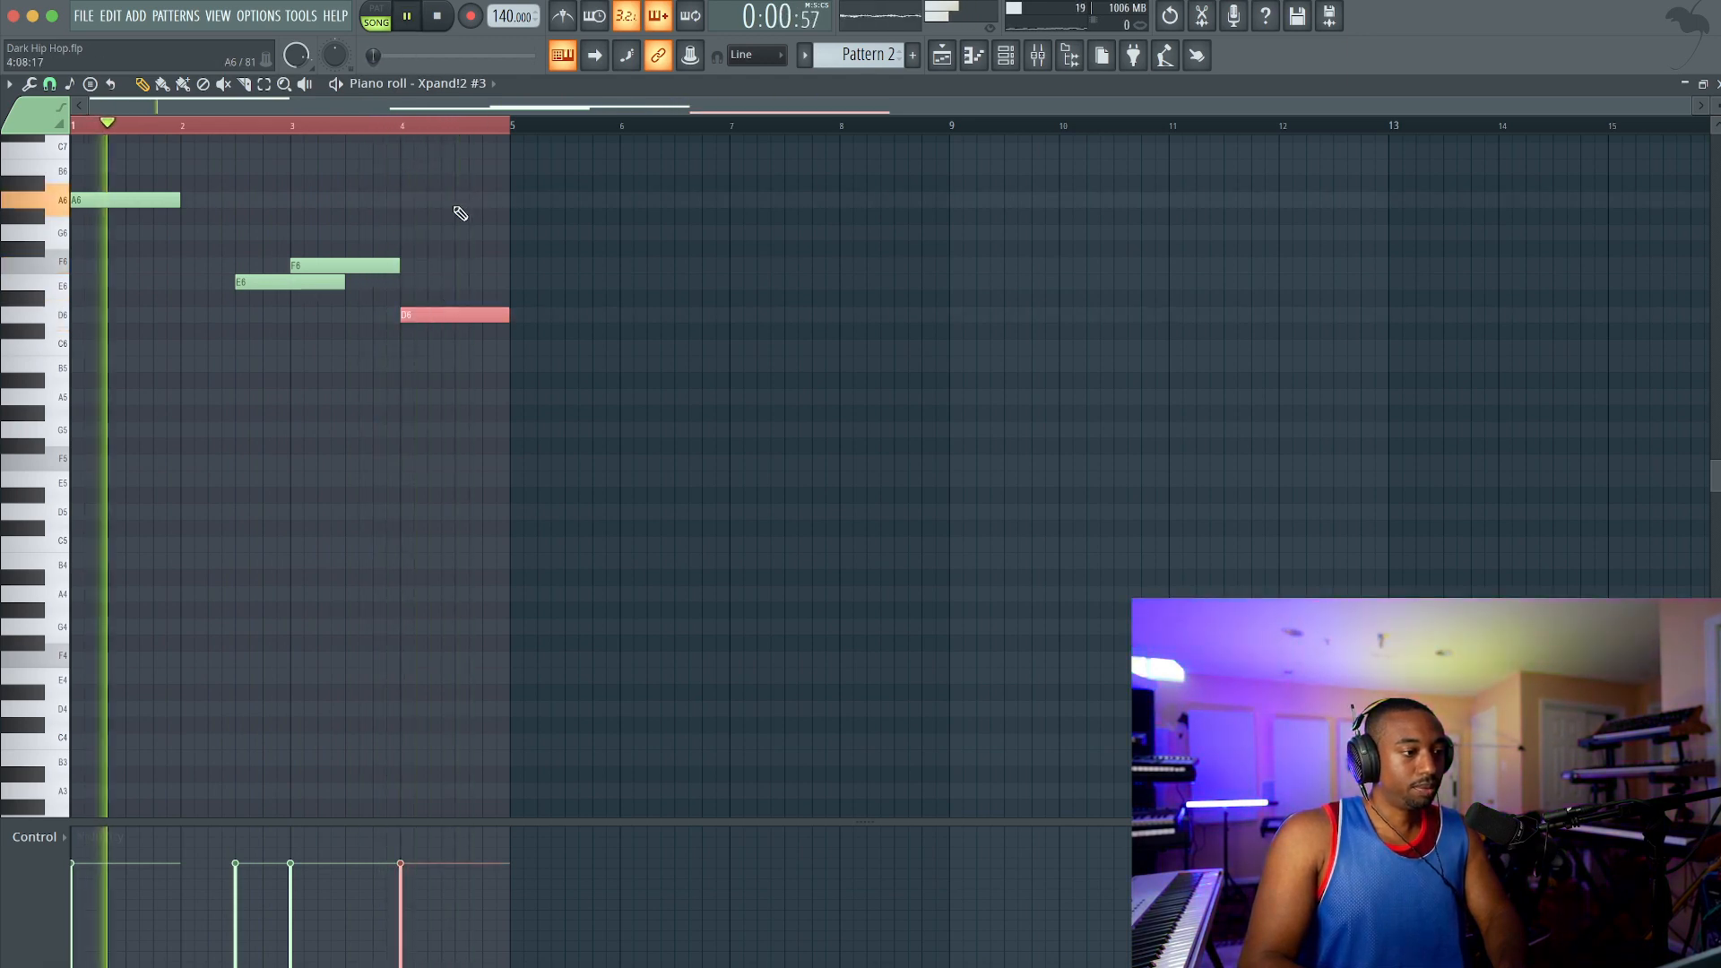
scroll(460, 213, up, 2)
key(ctrl+Up)
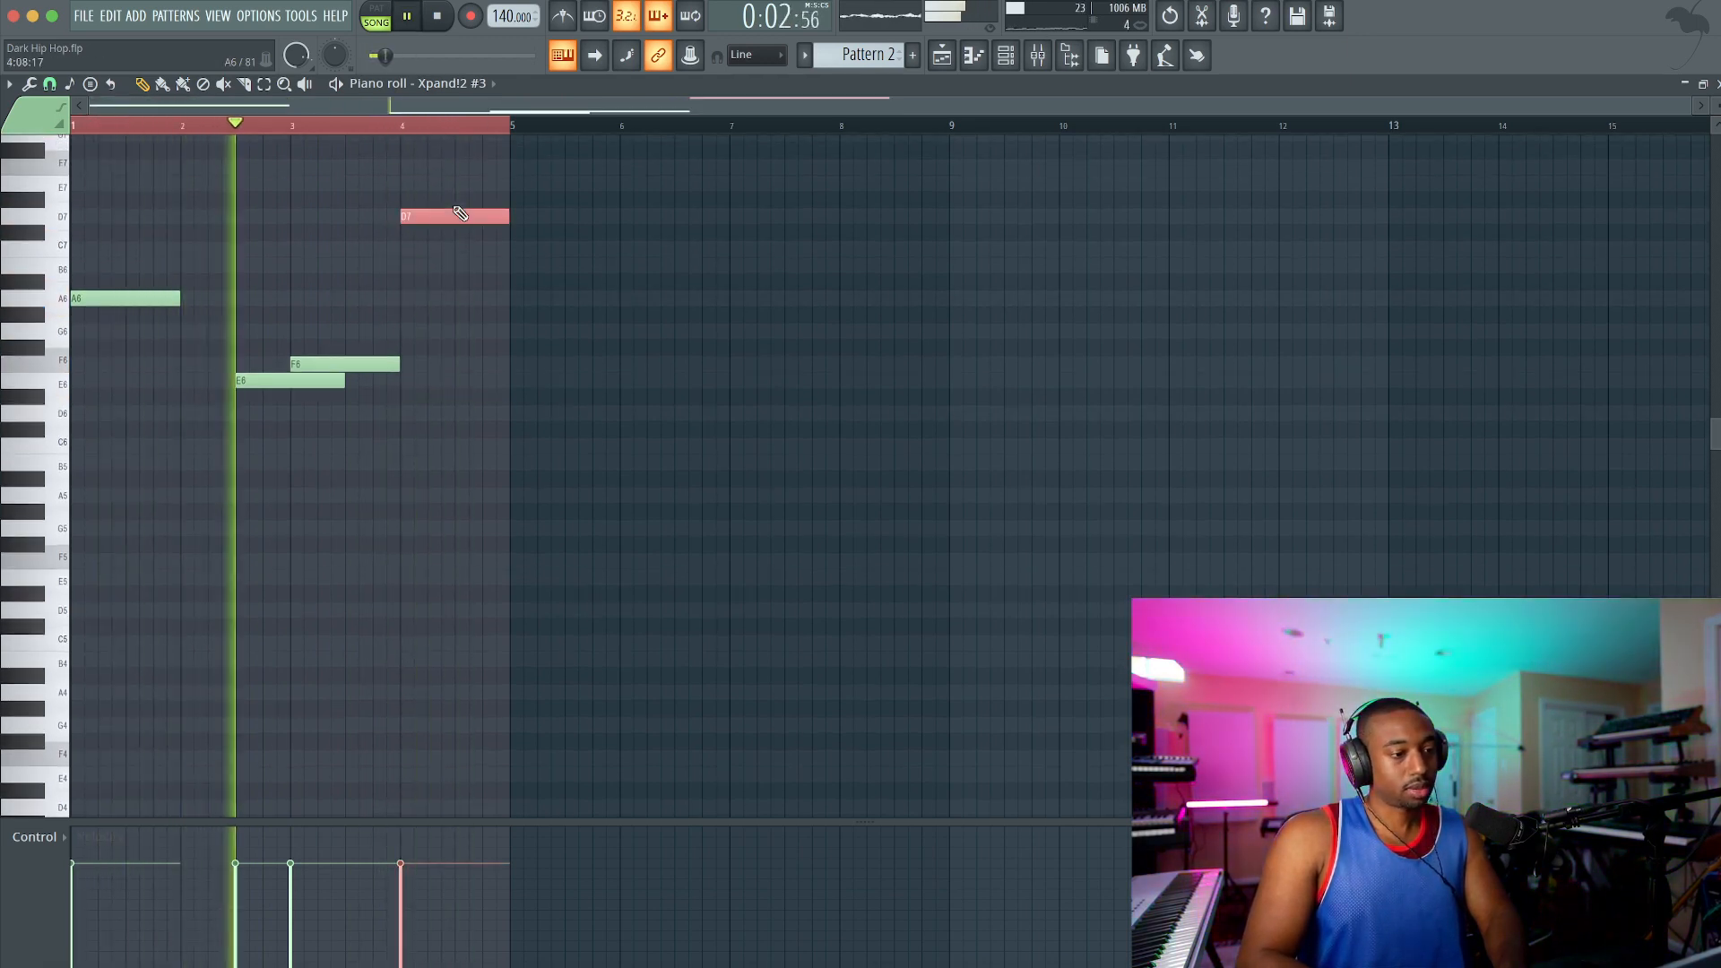
drag(427, 328, 308, 382)
key(space)
key(ctrl+Up)
scroll(323, 350, up, 3)
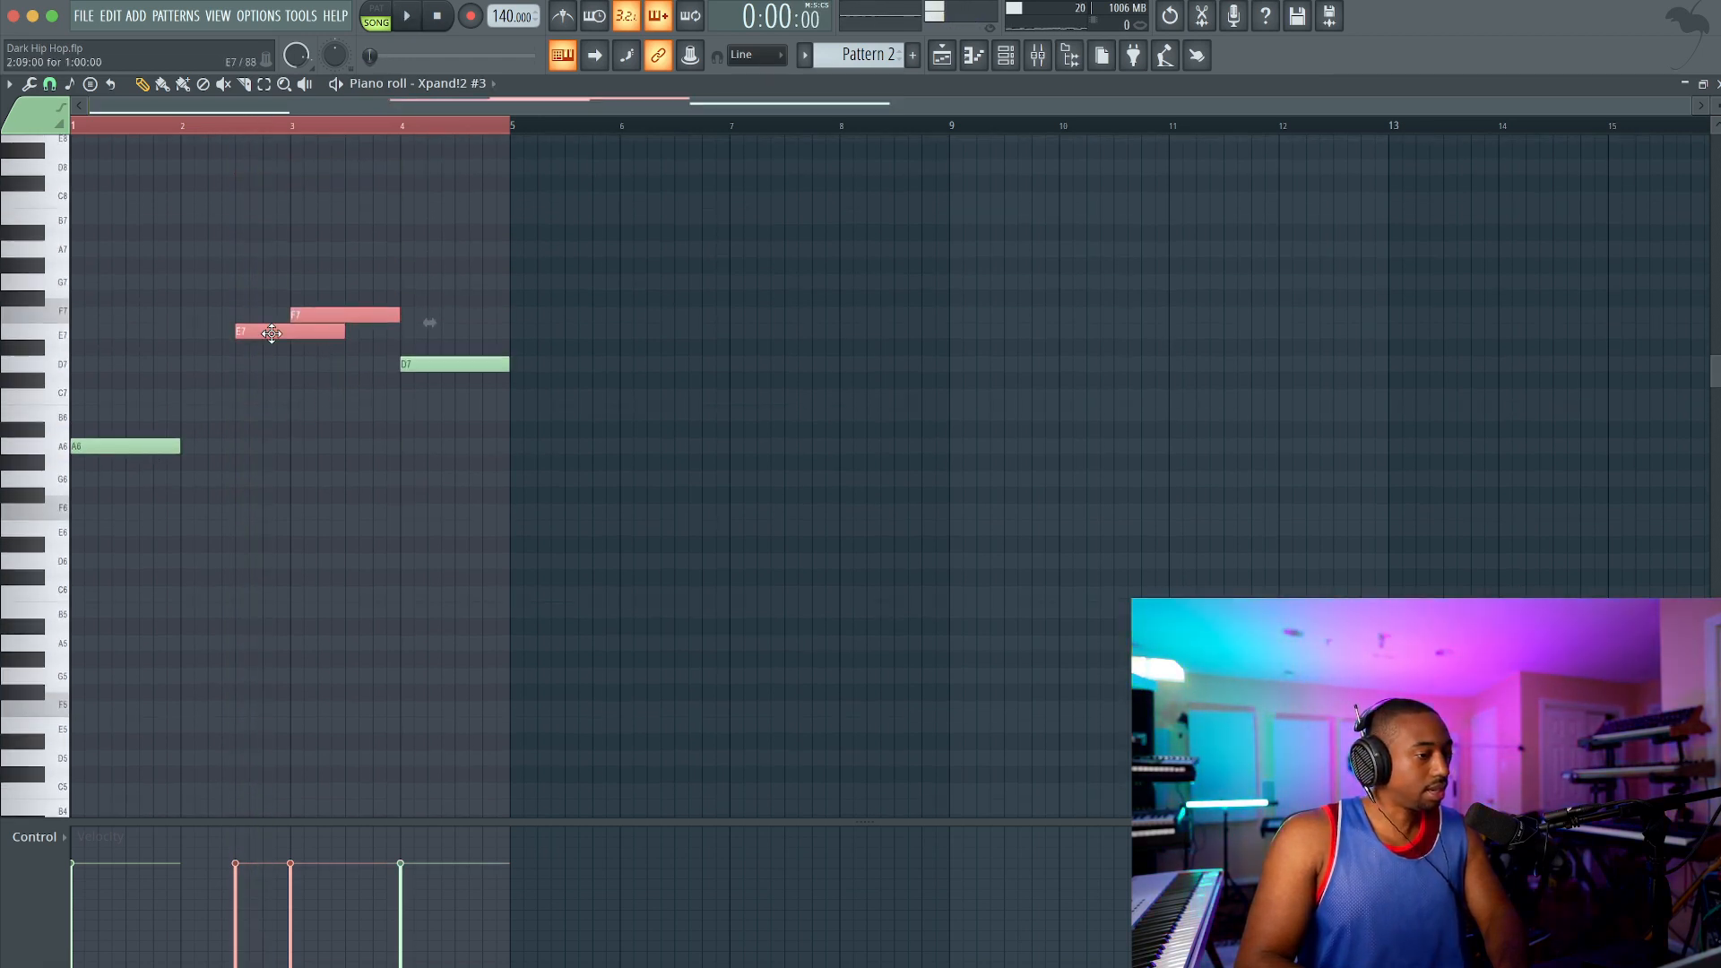
Step: Lower the E7, F7 and D7 notes by one octave and play the melody
click(344, 316)
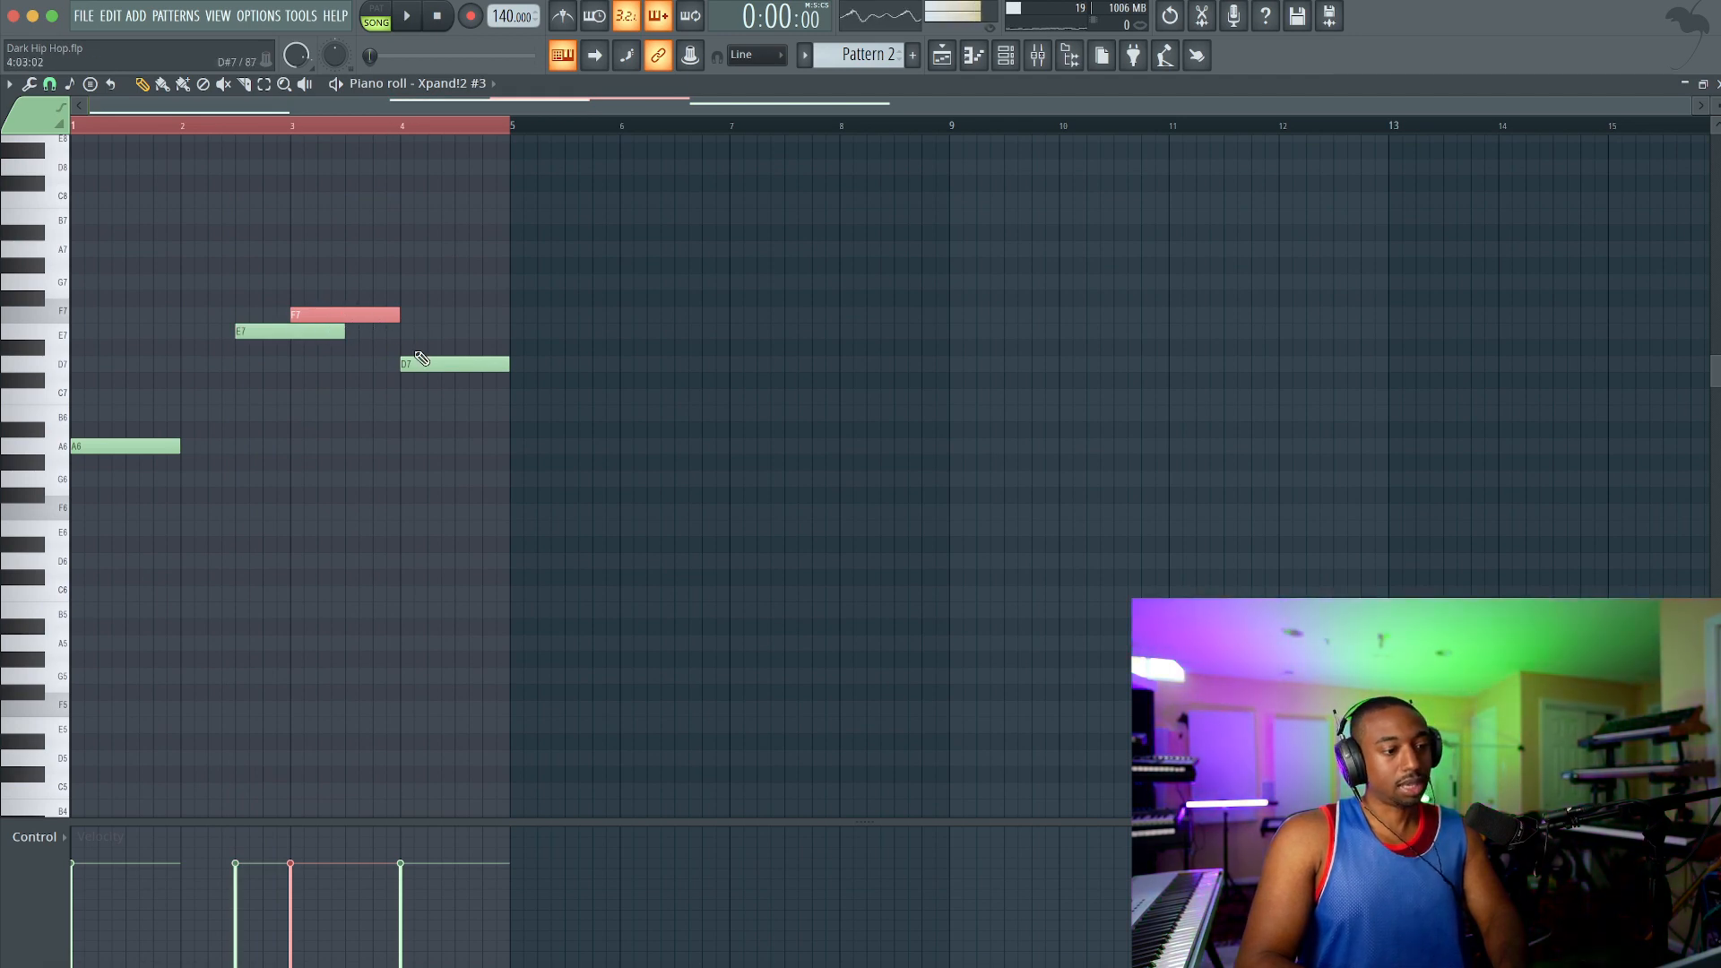
drag(353, 375, 316, 271)
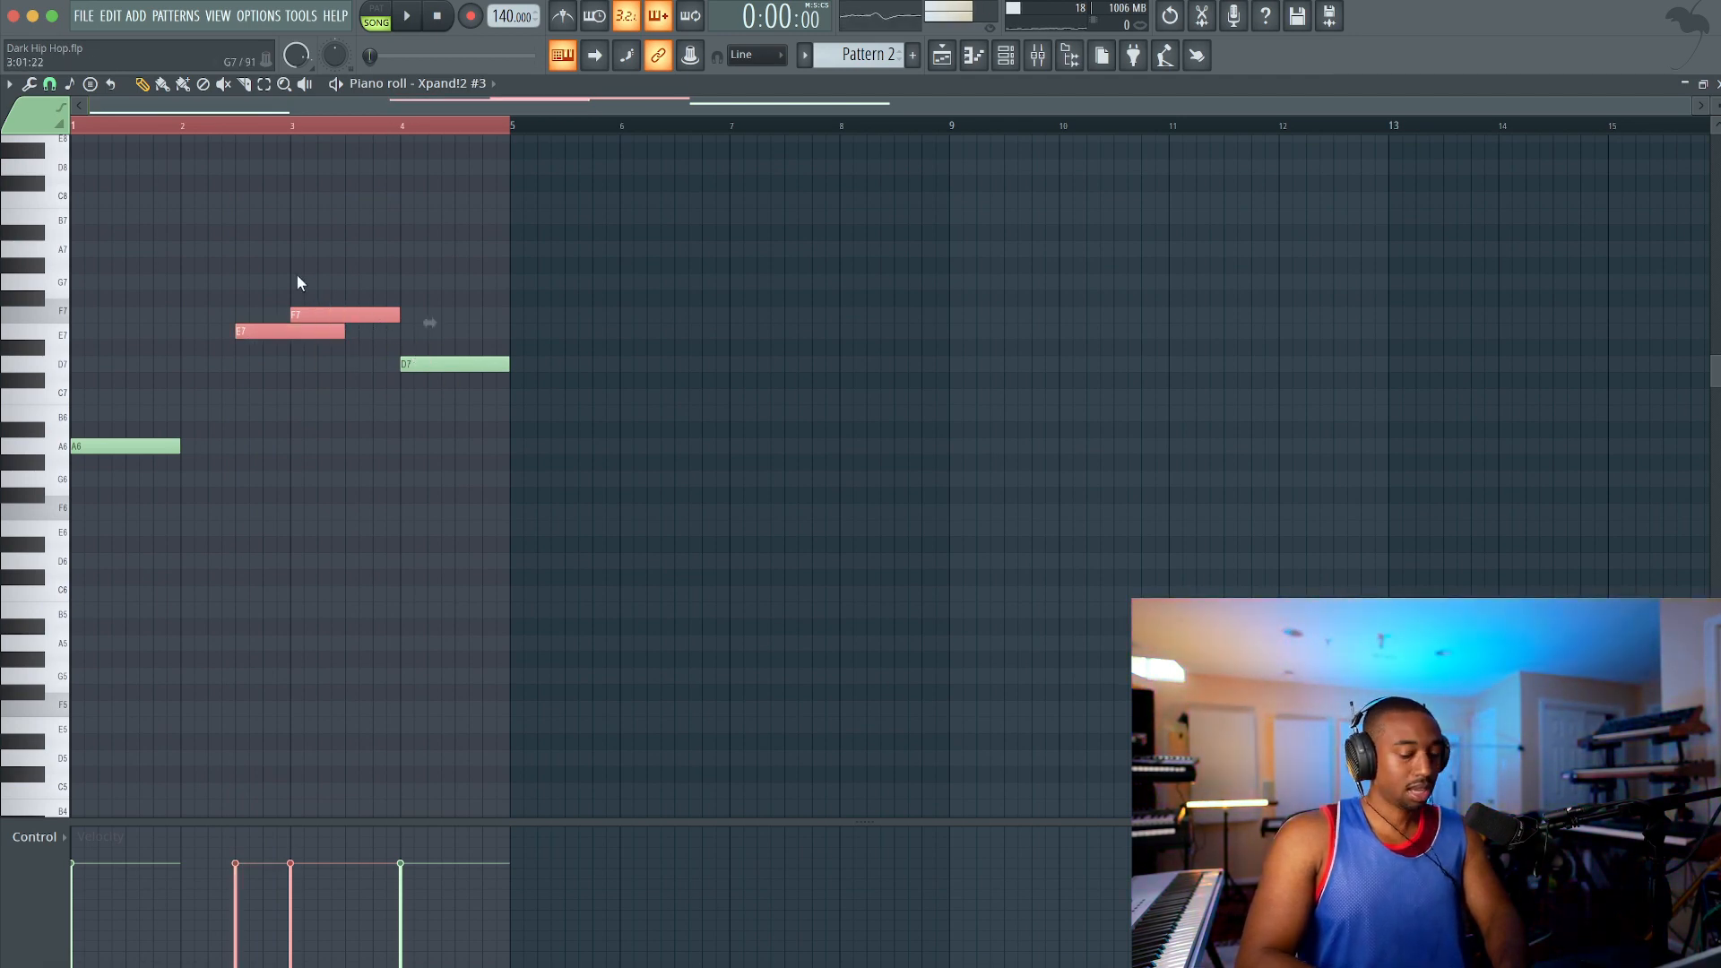
key(ctrl+Down)
click(461, 367)
key(ctrl+Down)
key(space)
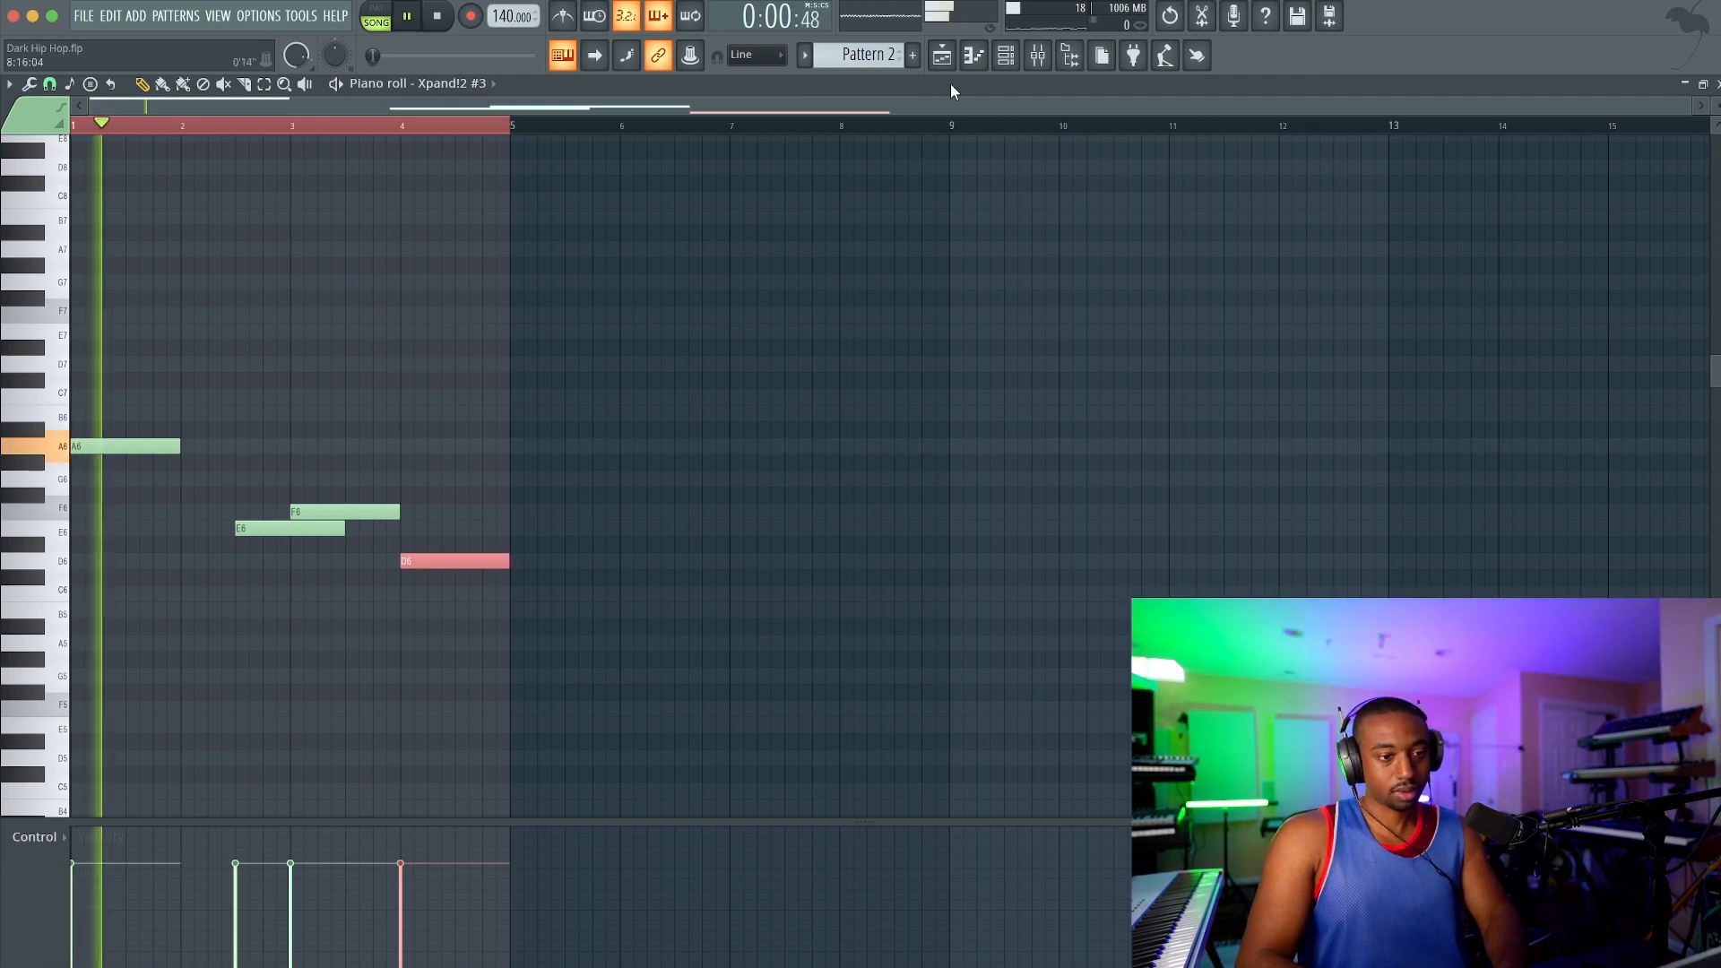
Step: Repeat the Pattern 2 clip on Track 3 at bars 5, 9 and 13, and stop playback
click(943, 59)
click(503, 271)
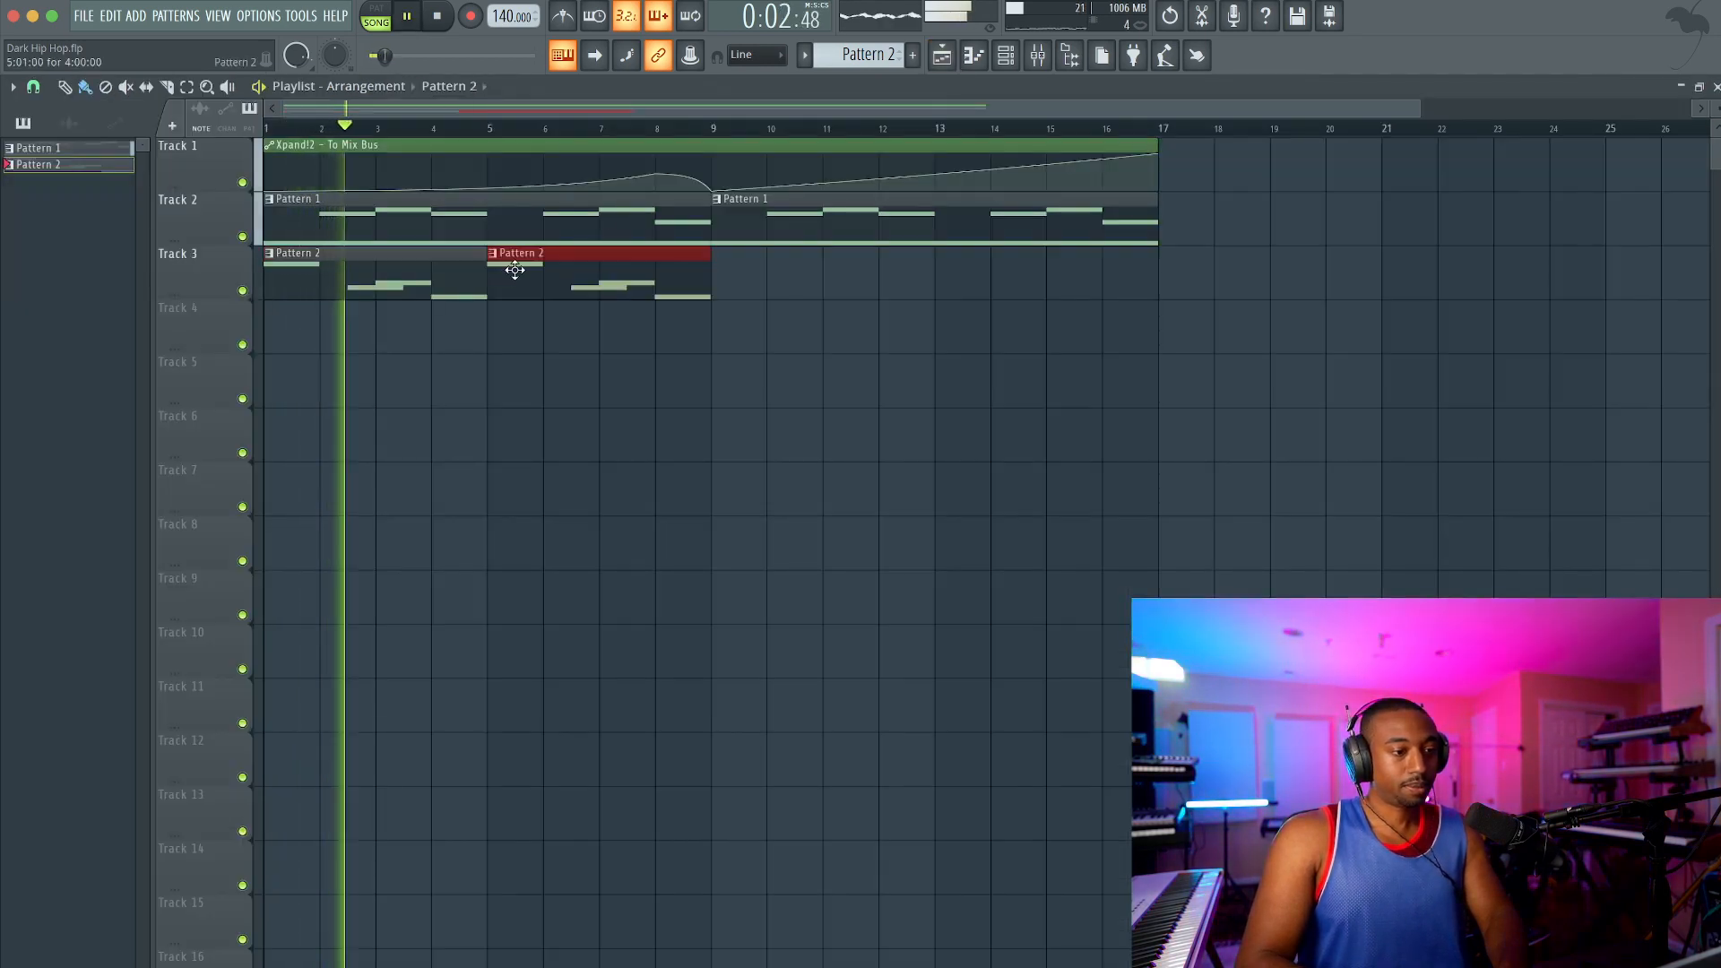
click(737, 271)
click(960, 271)
key(space)
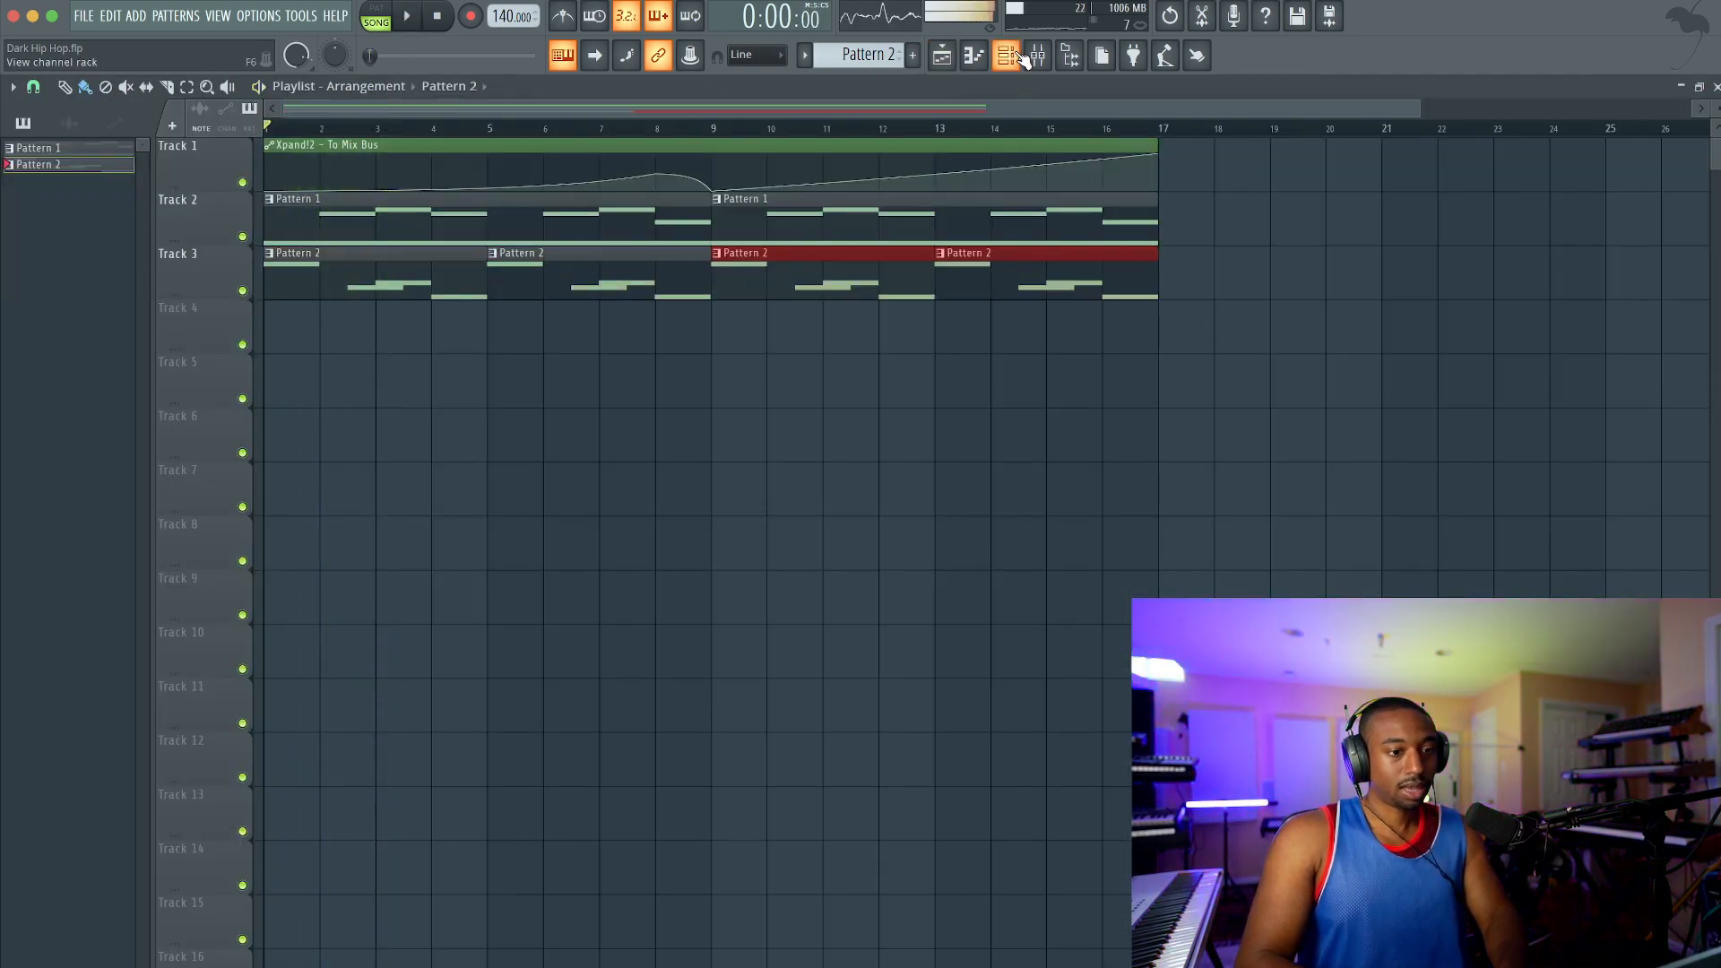
Step: Route the Xpand!2 #3 mixer track to REVERB instead of Mix Bus and play the song
click(1022, 57)
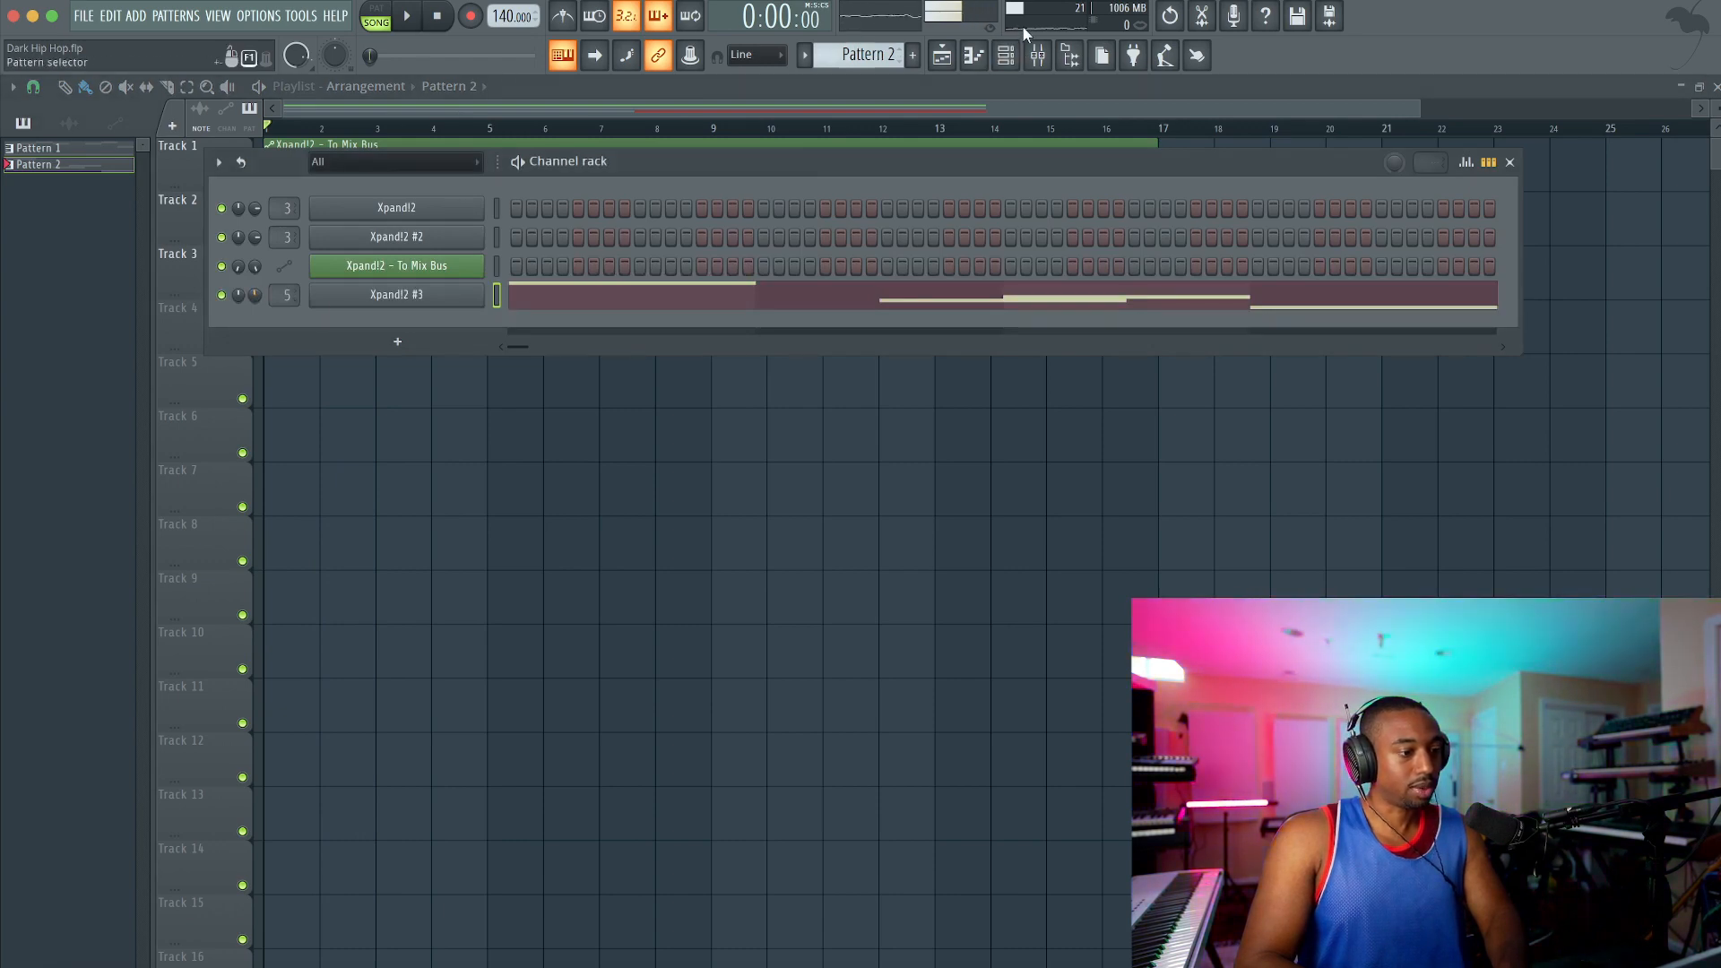
click(1037, 56)
click(364, 412)
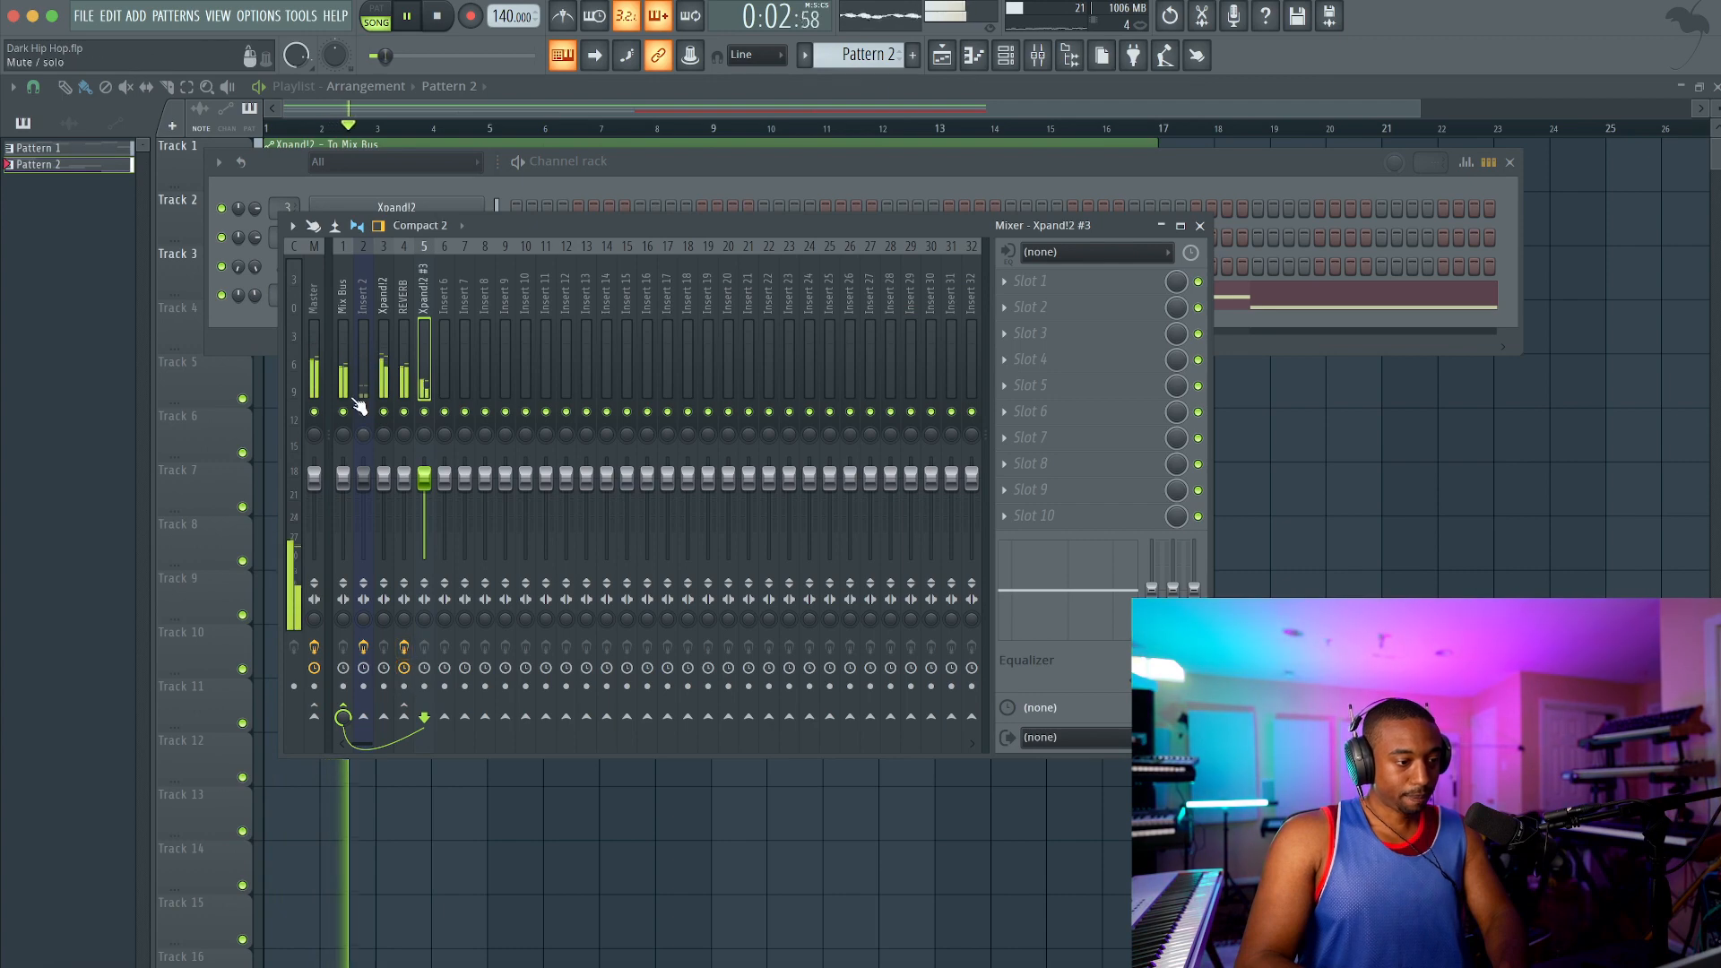
click(364, 411)
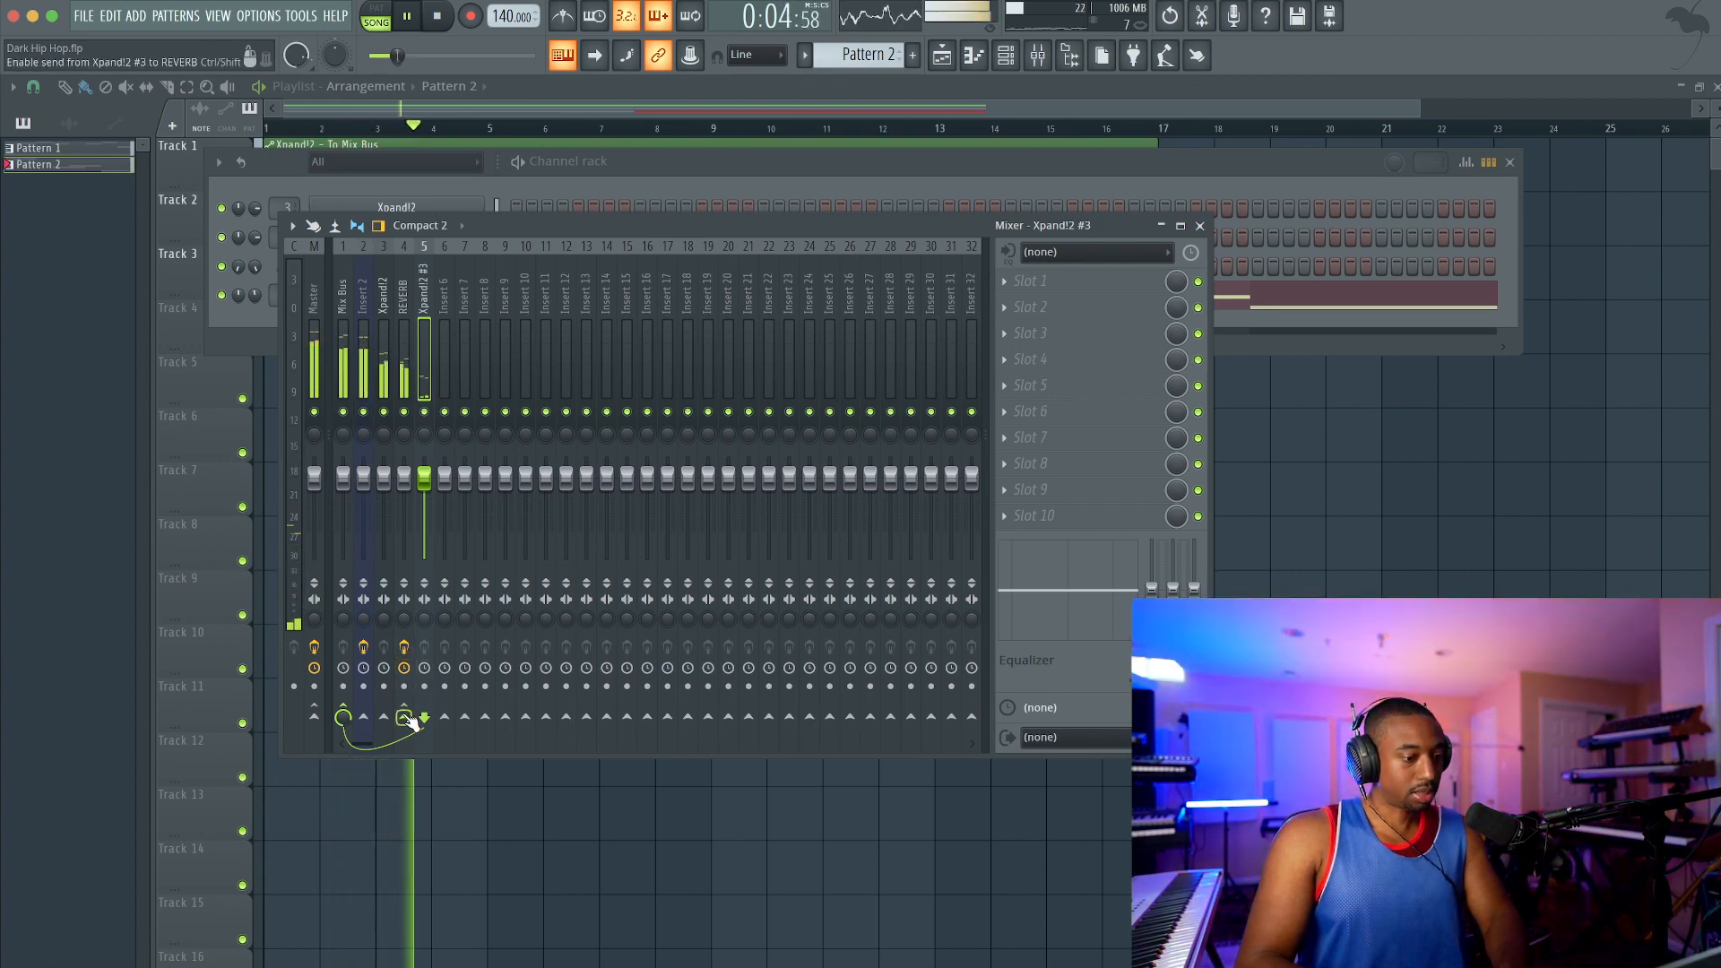
key(space)
click(348, 708)
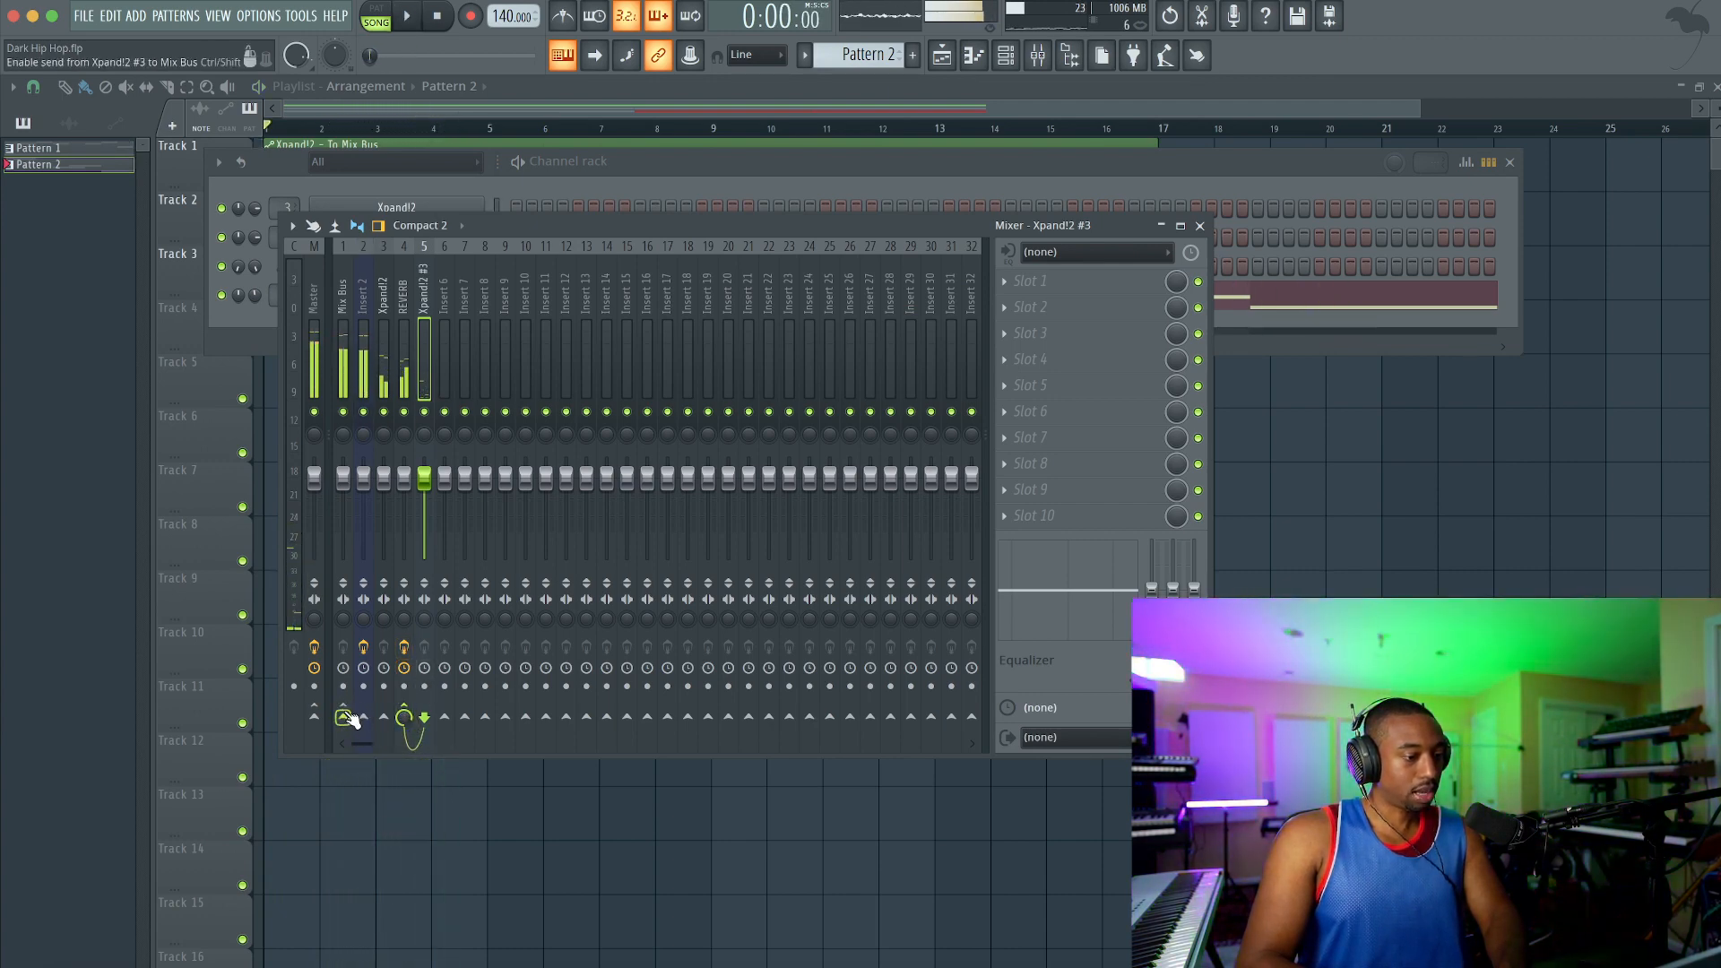
key(space)
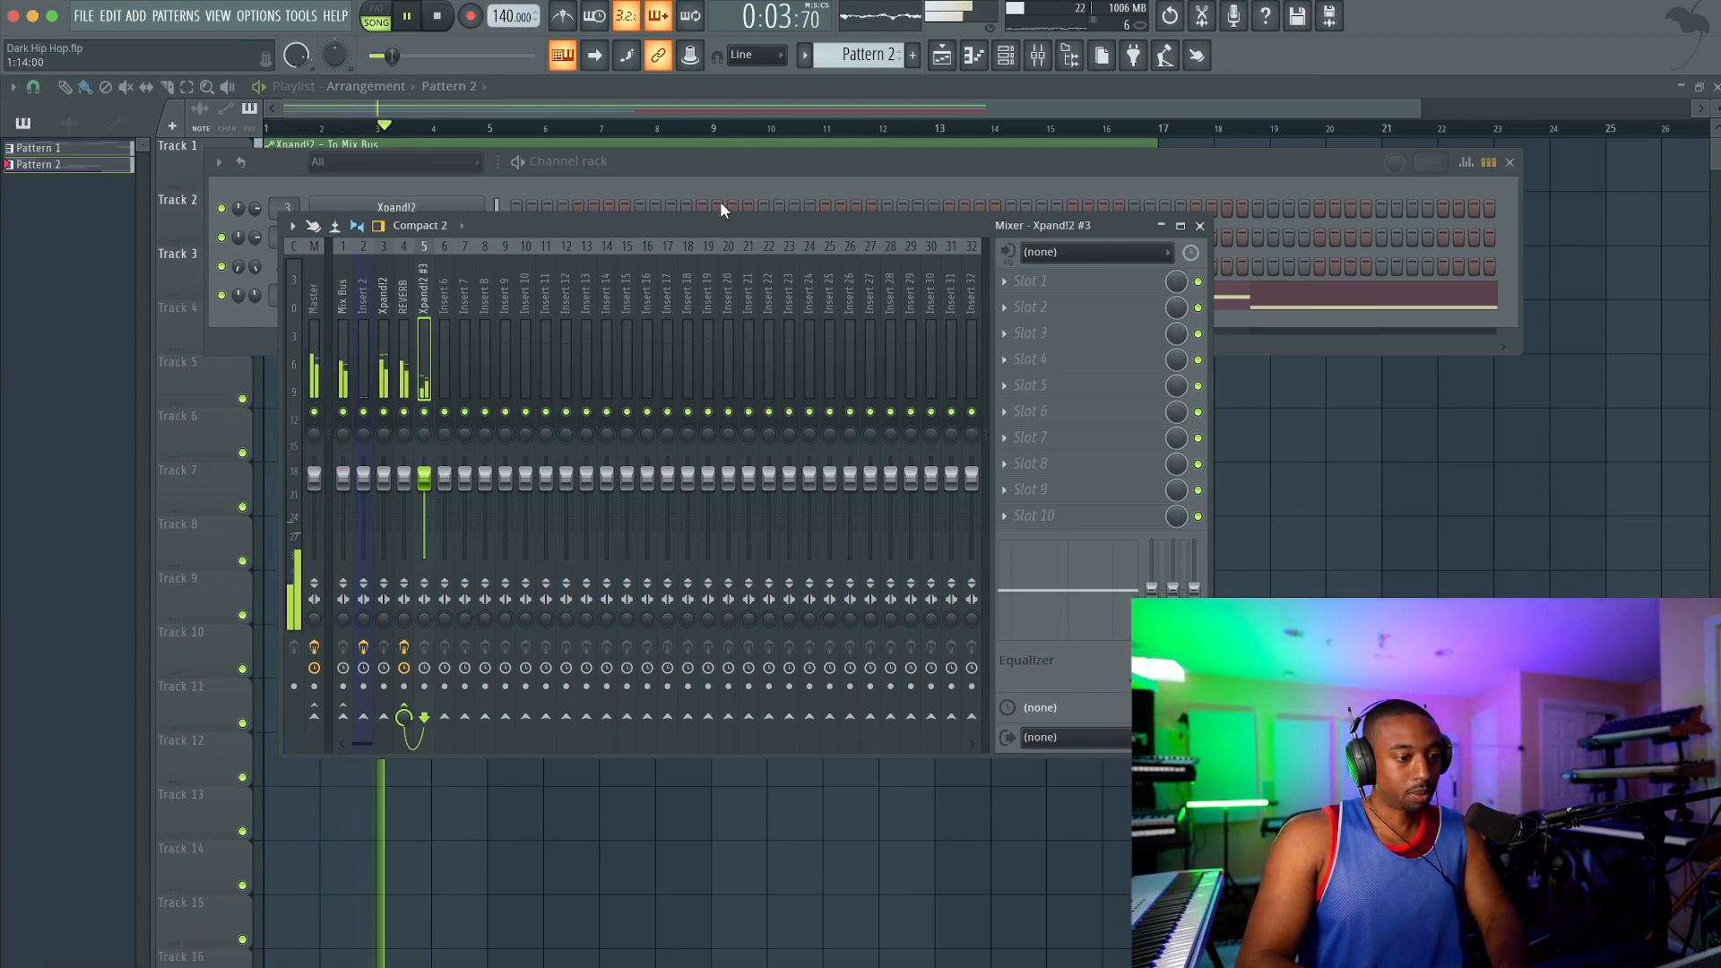
Step: Raise the Xpand!2 #3 channel volume and re-enable its send to Mix Bus alongside REVERB
click(718, 174)
drag(255, 295, 255, 284)
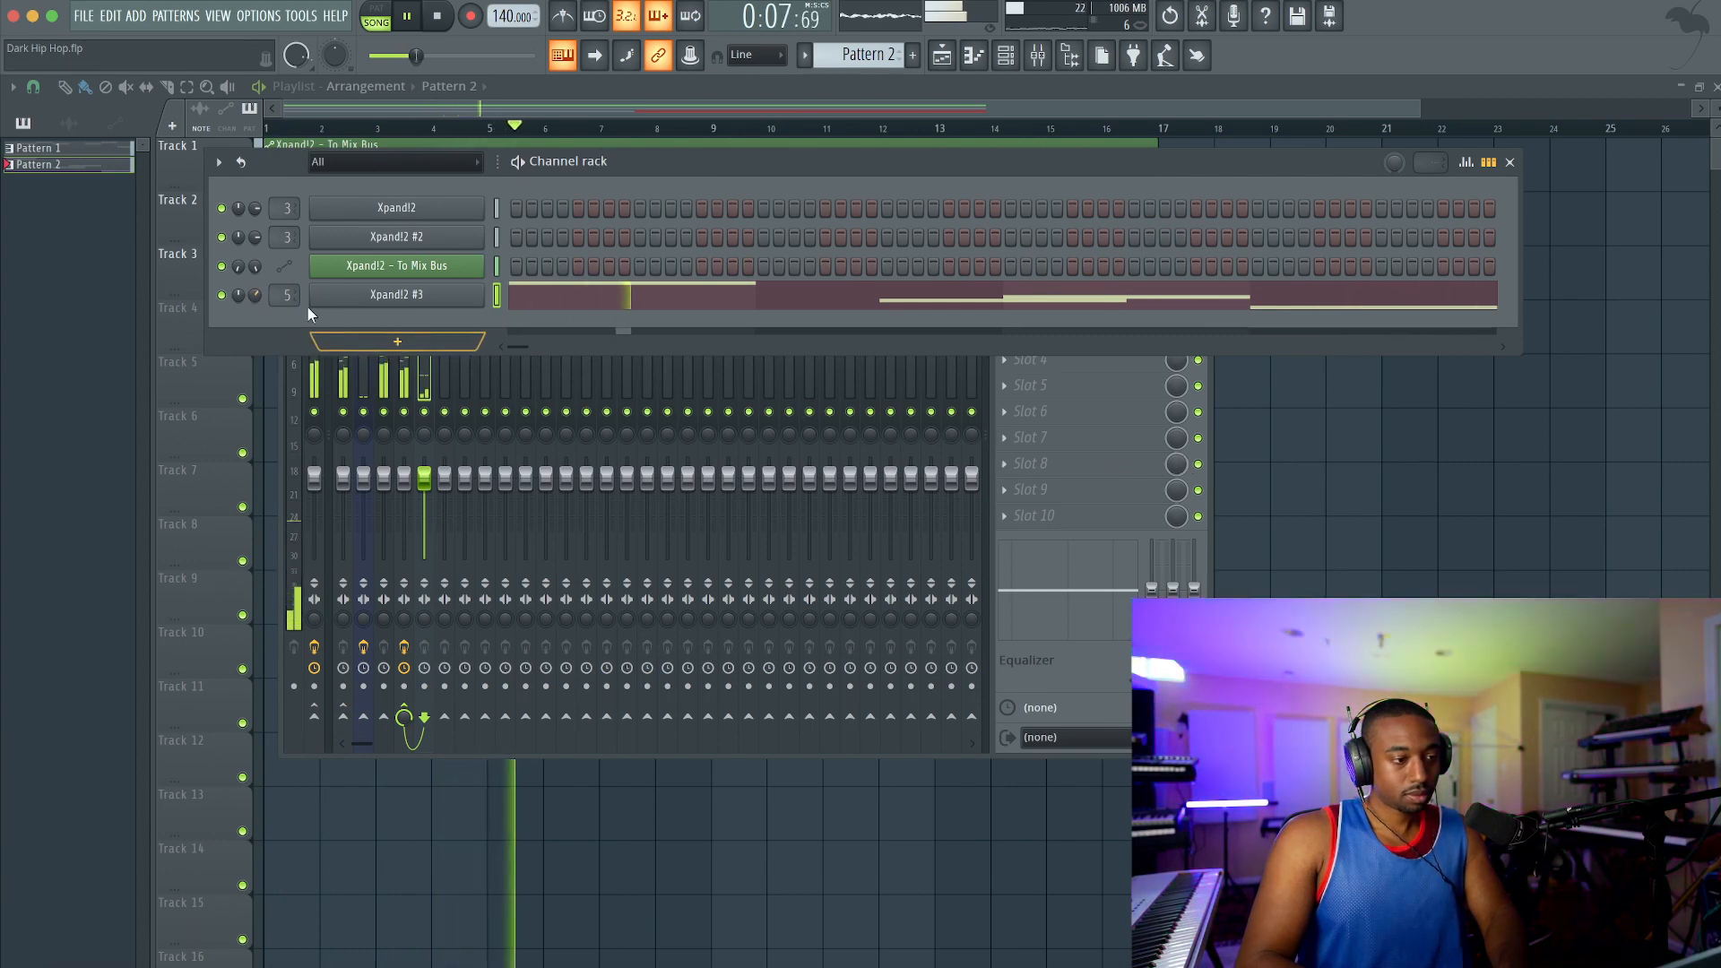
click(424, 461)
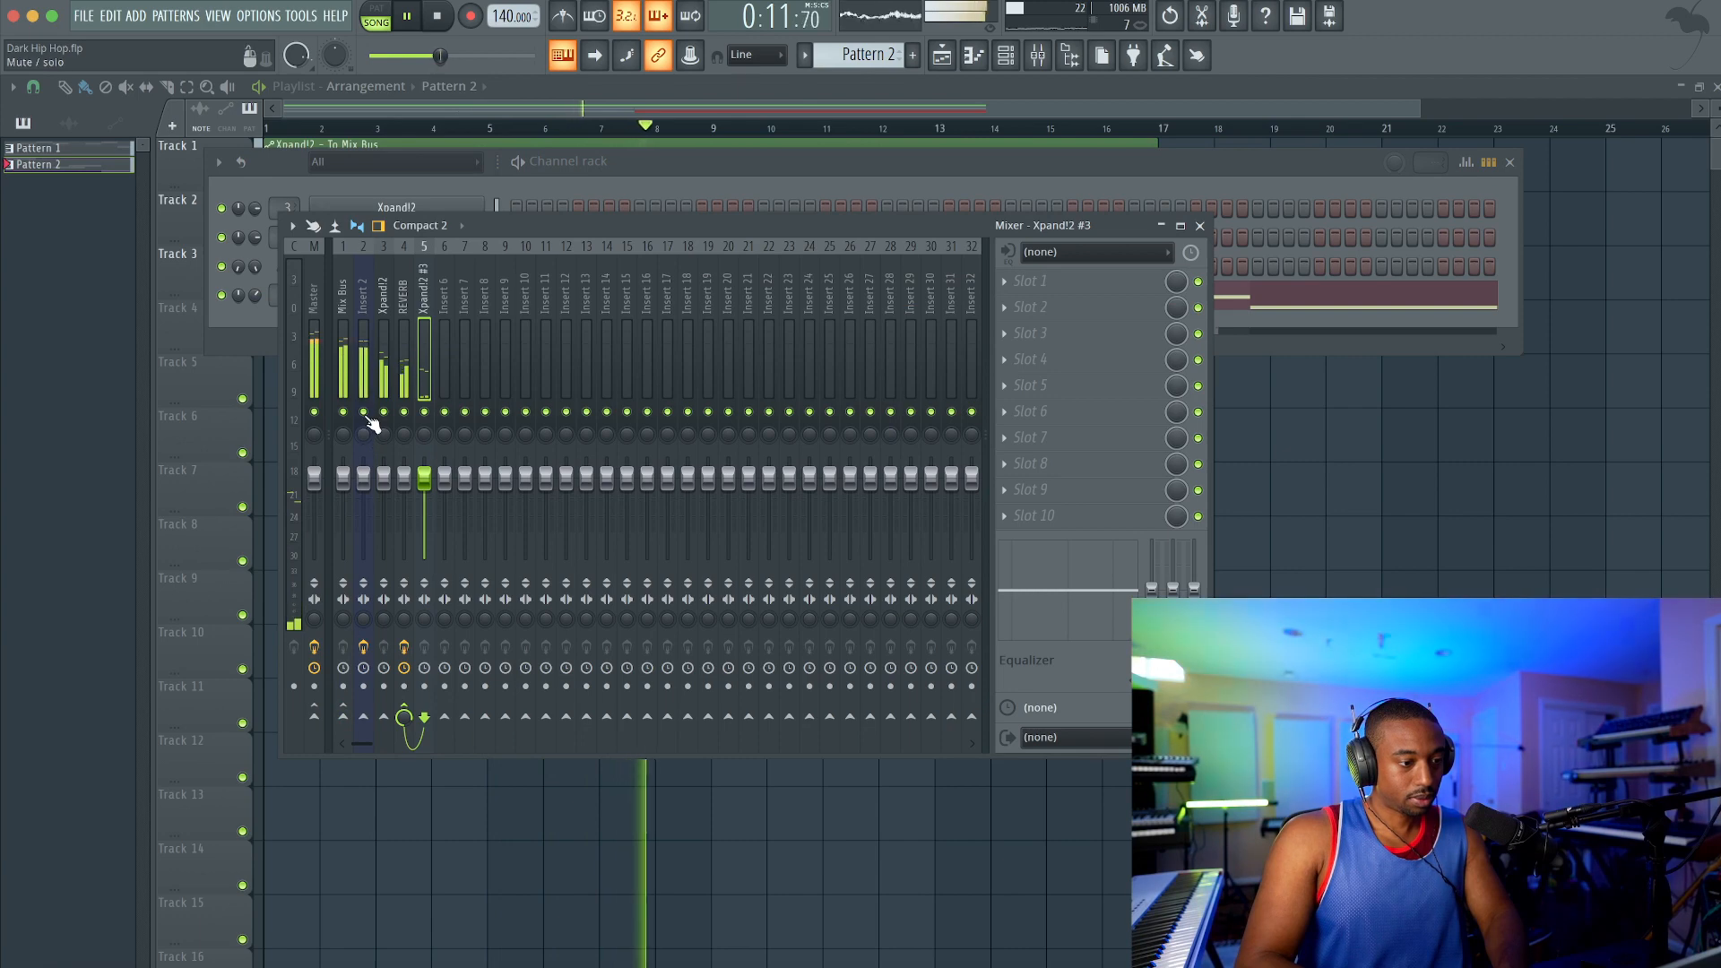
click(344, 719)
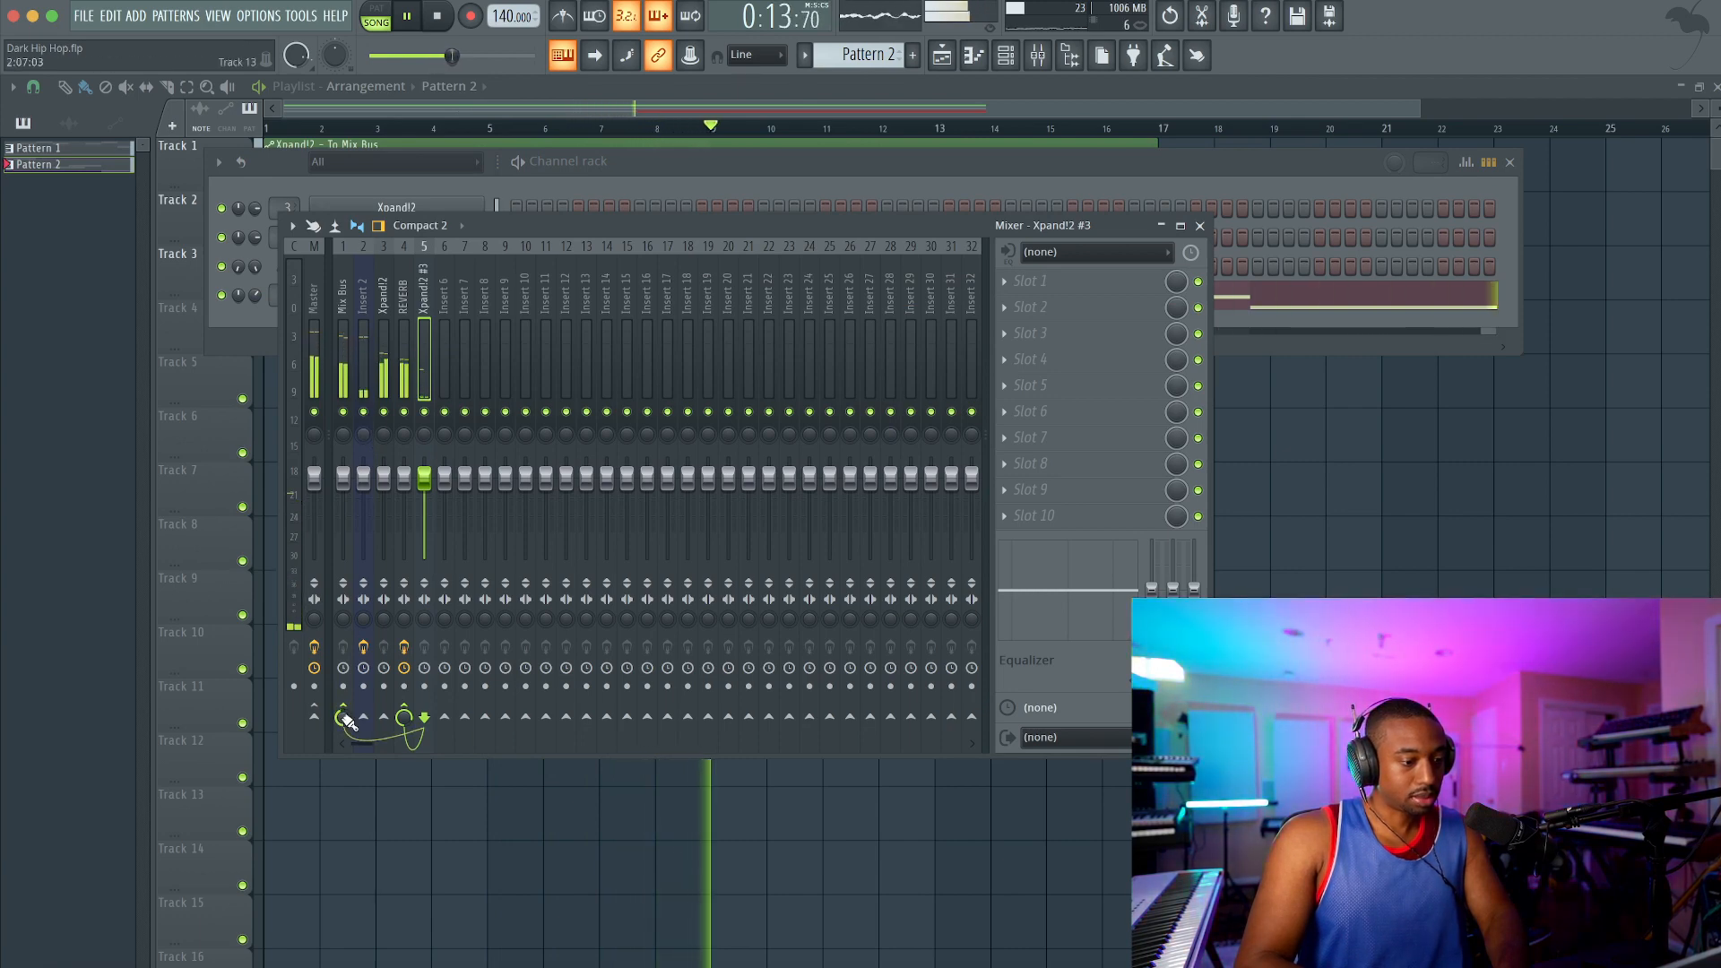
click(622, 819)
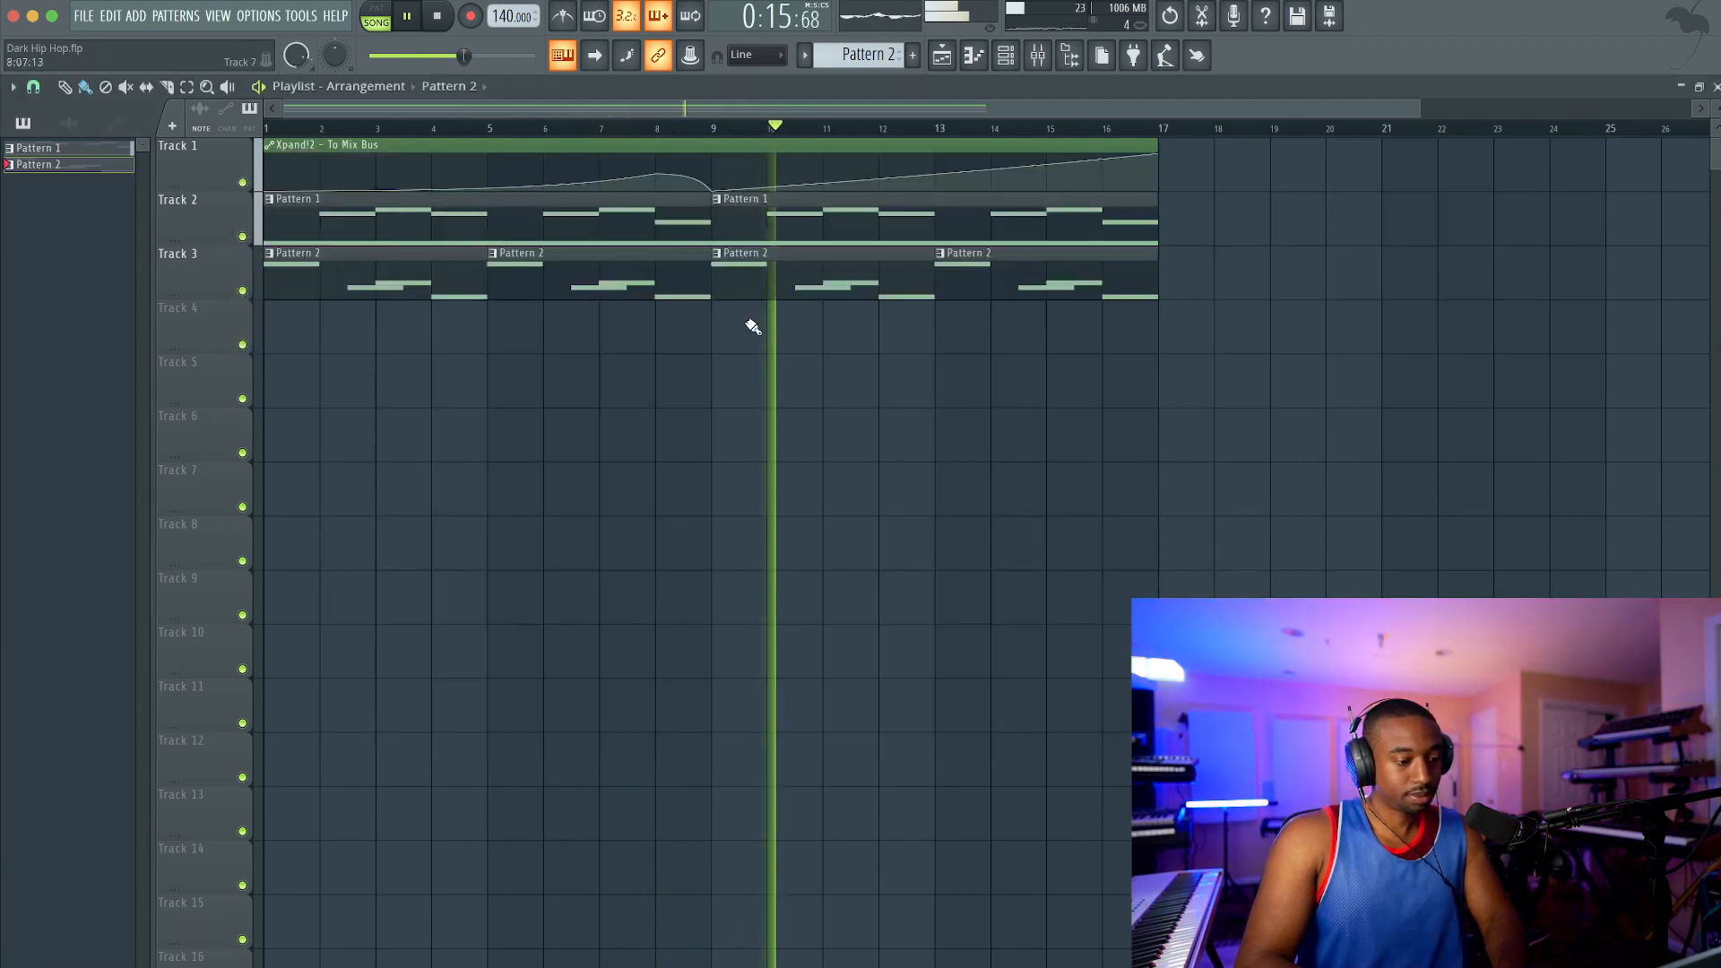
click(1037, 59)
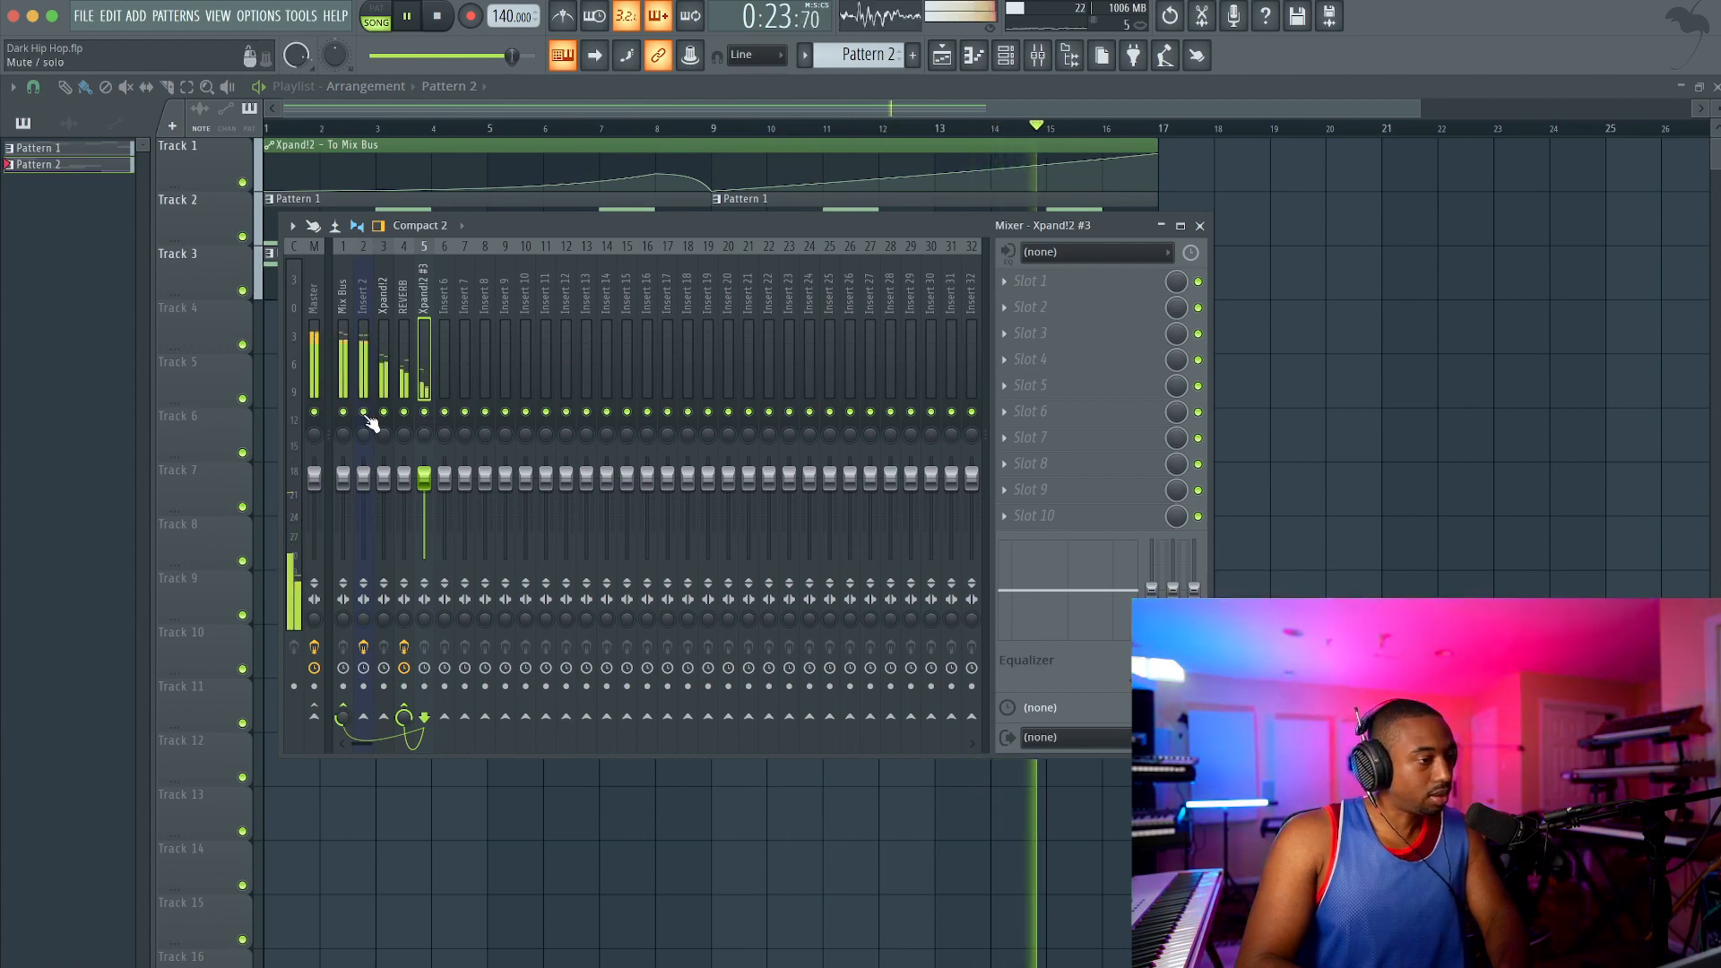
key(F9)
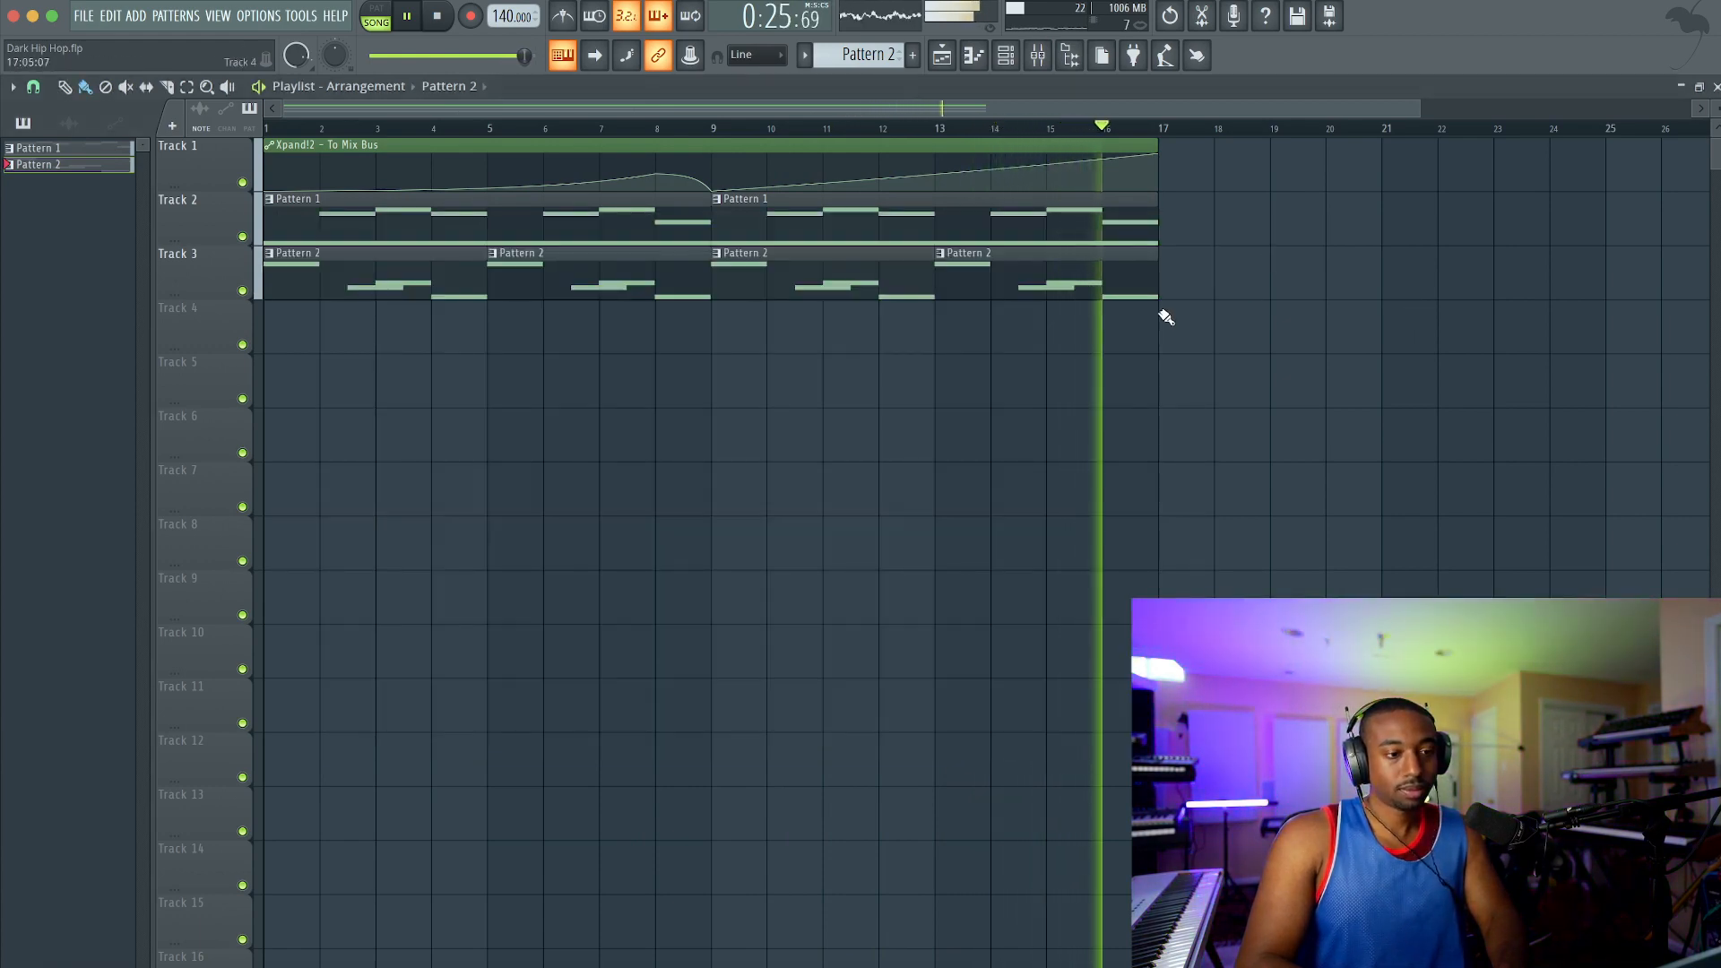
click(1038, 62)
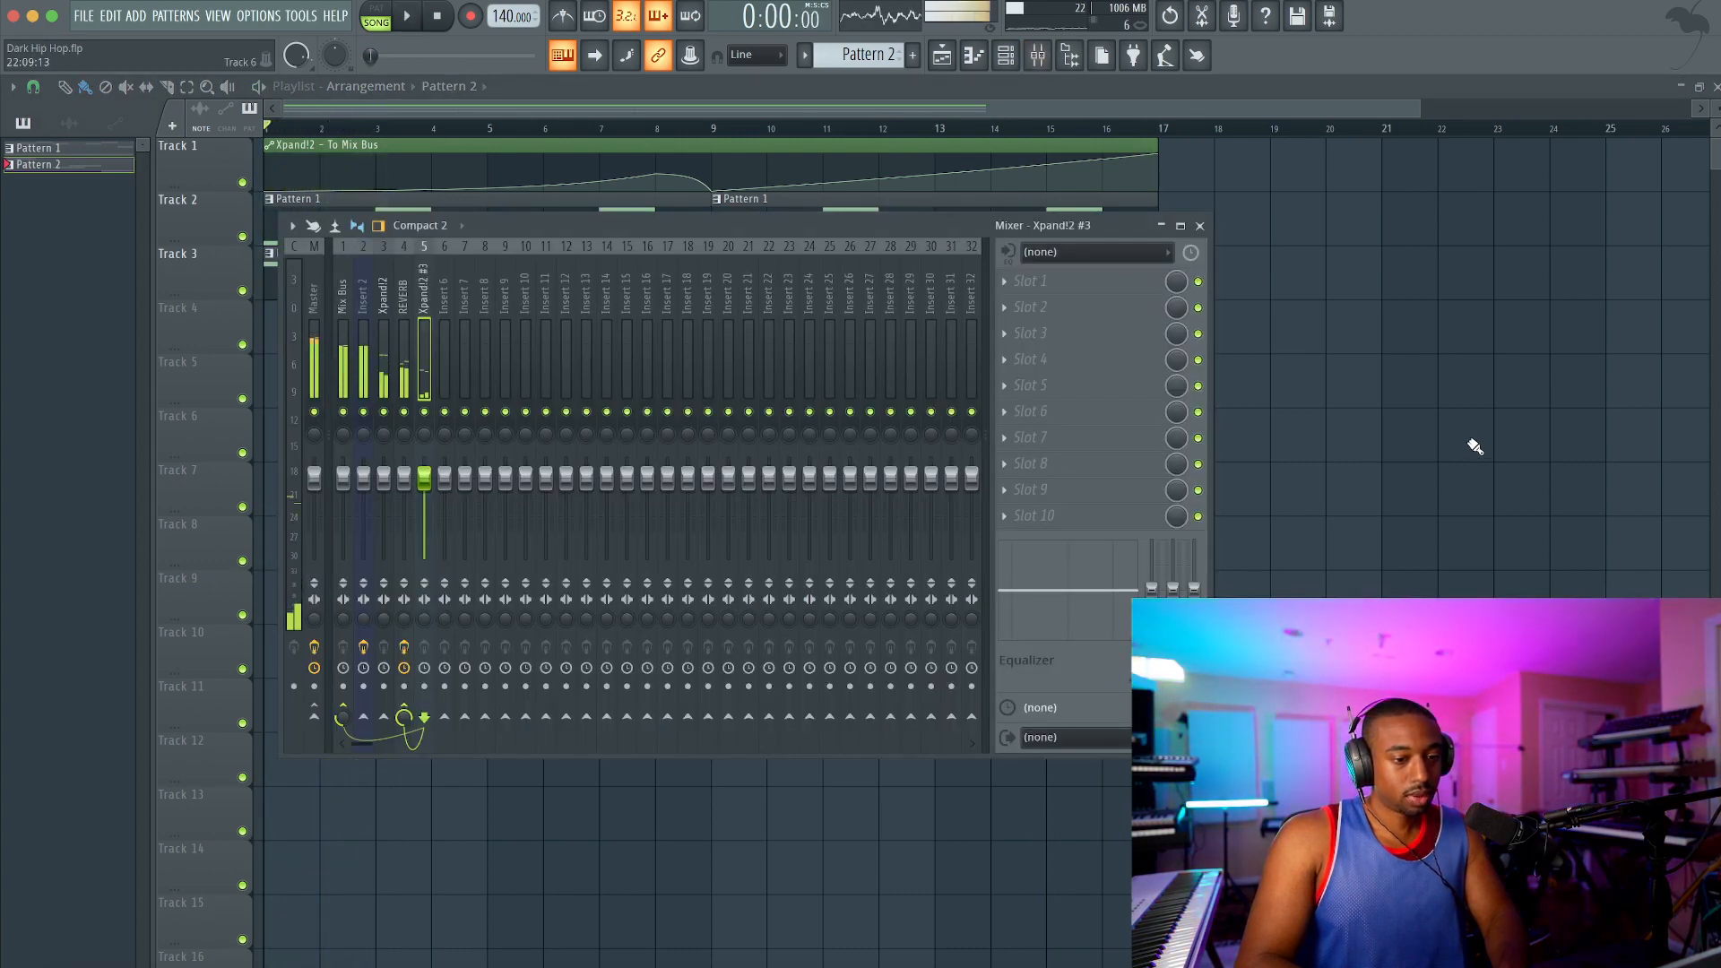
key(F9)
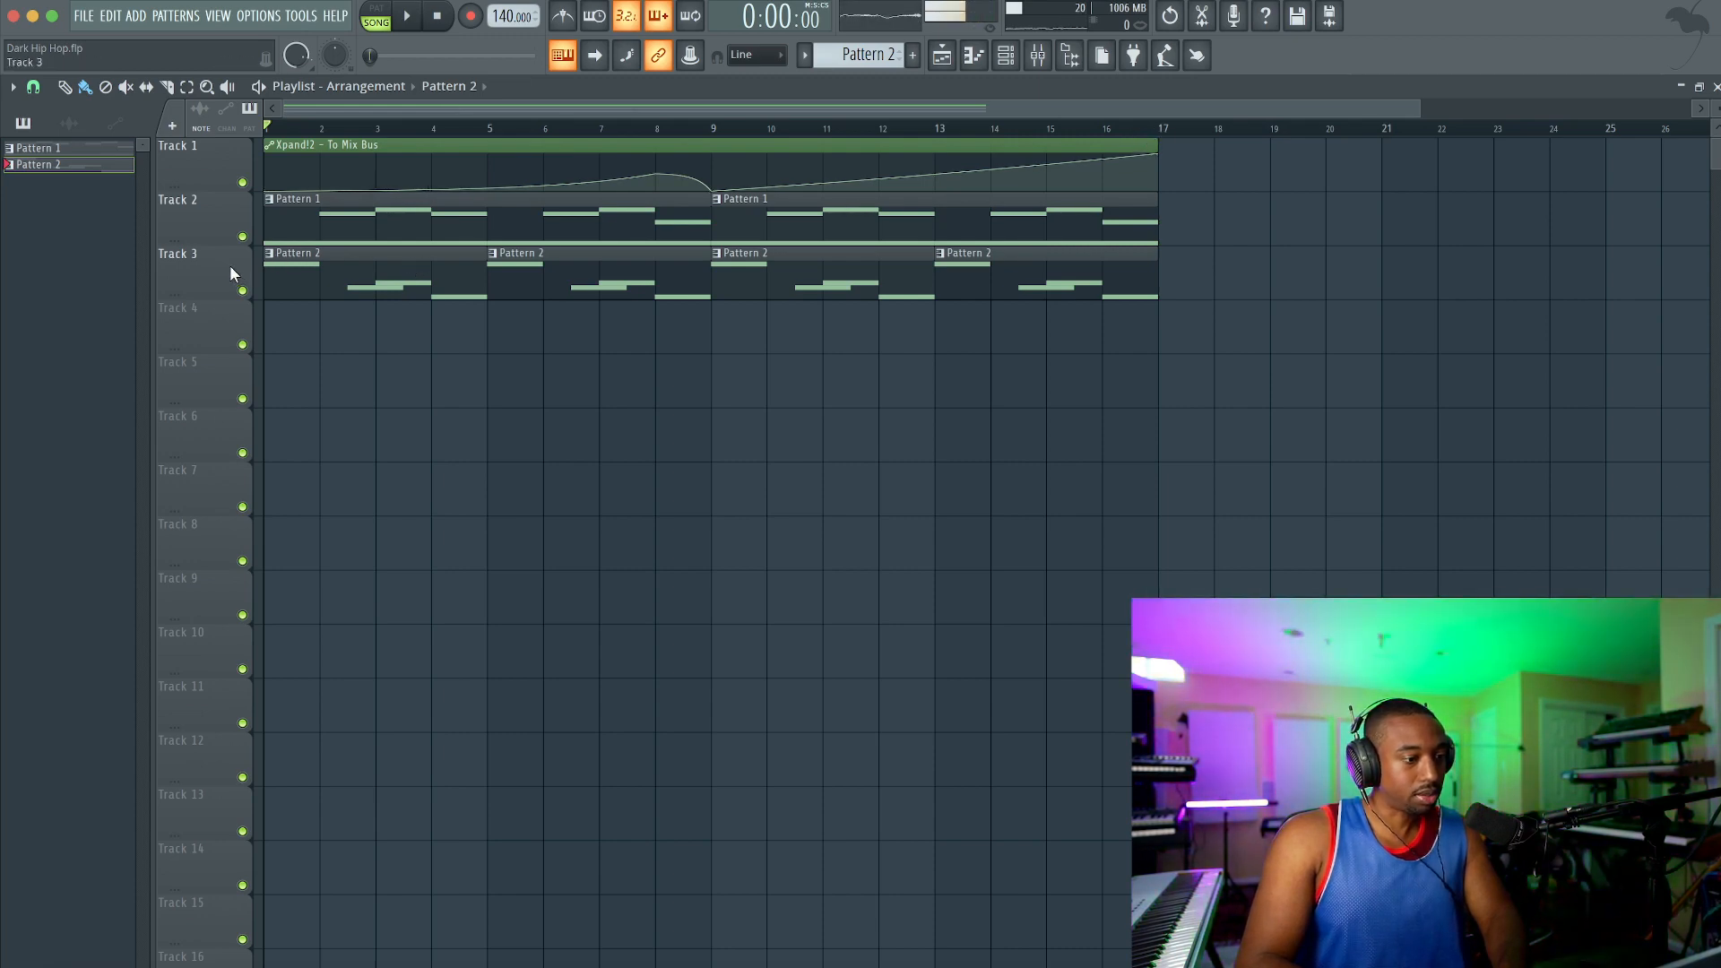
Step: Select bars 1 to 4 in the playlist and consolidate Track 3 over the time selection
drag(449, 129, 234, 182)
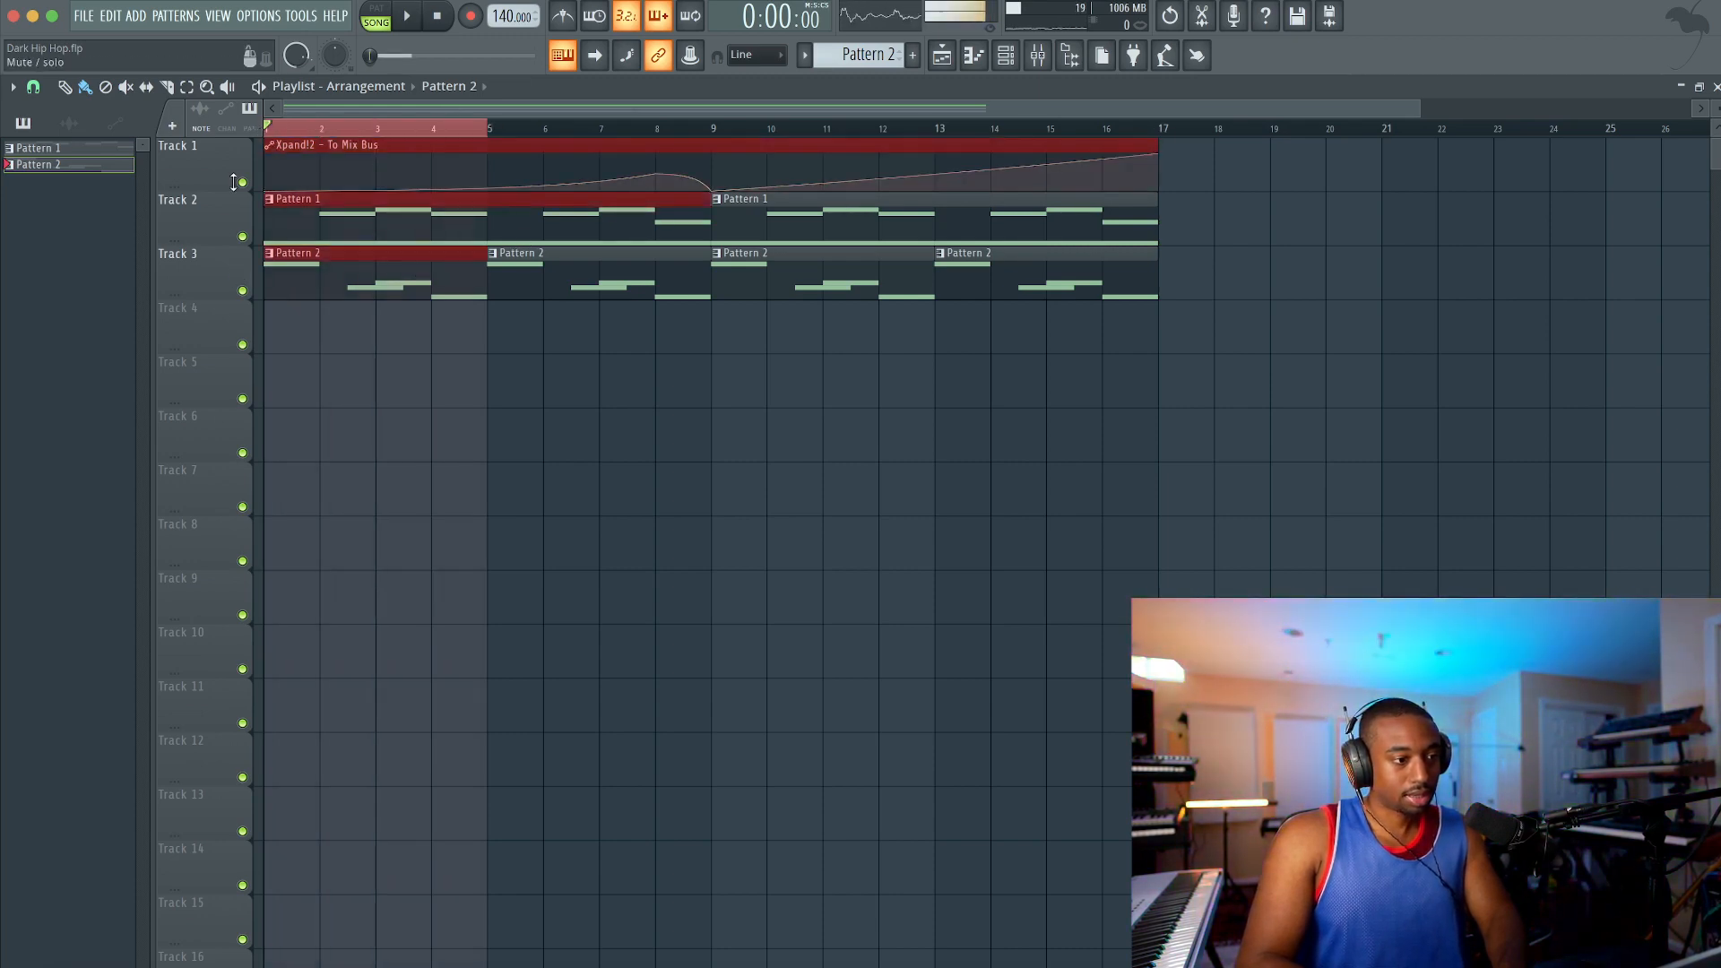
right_click(206, 268)
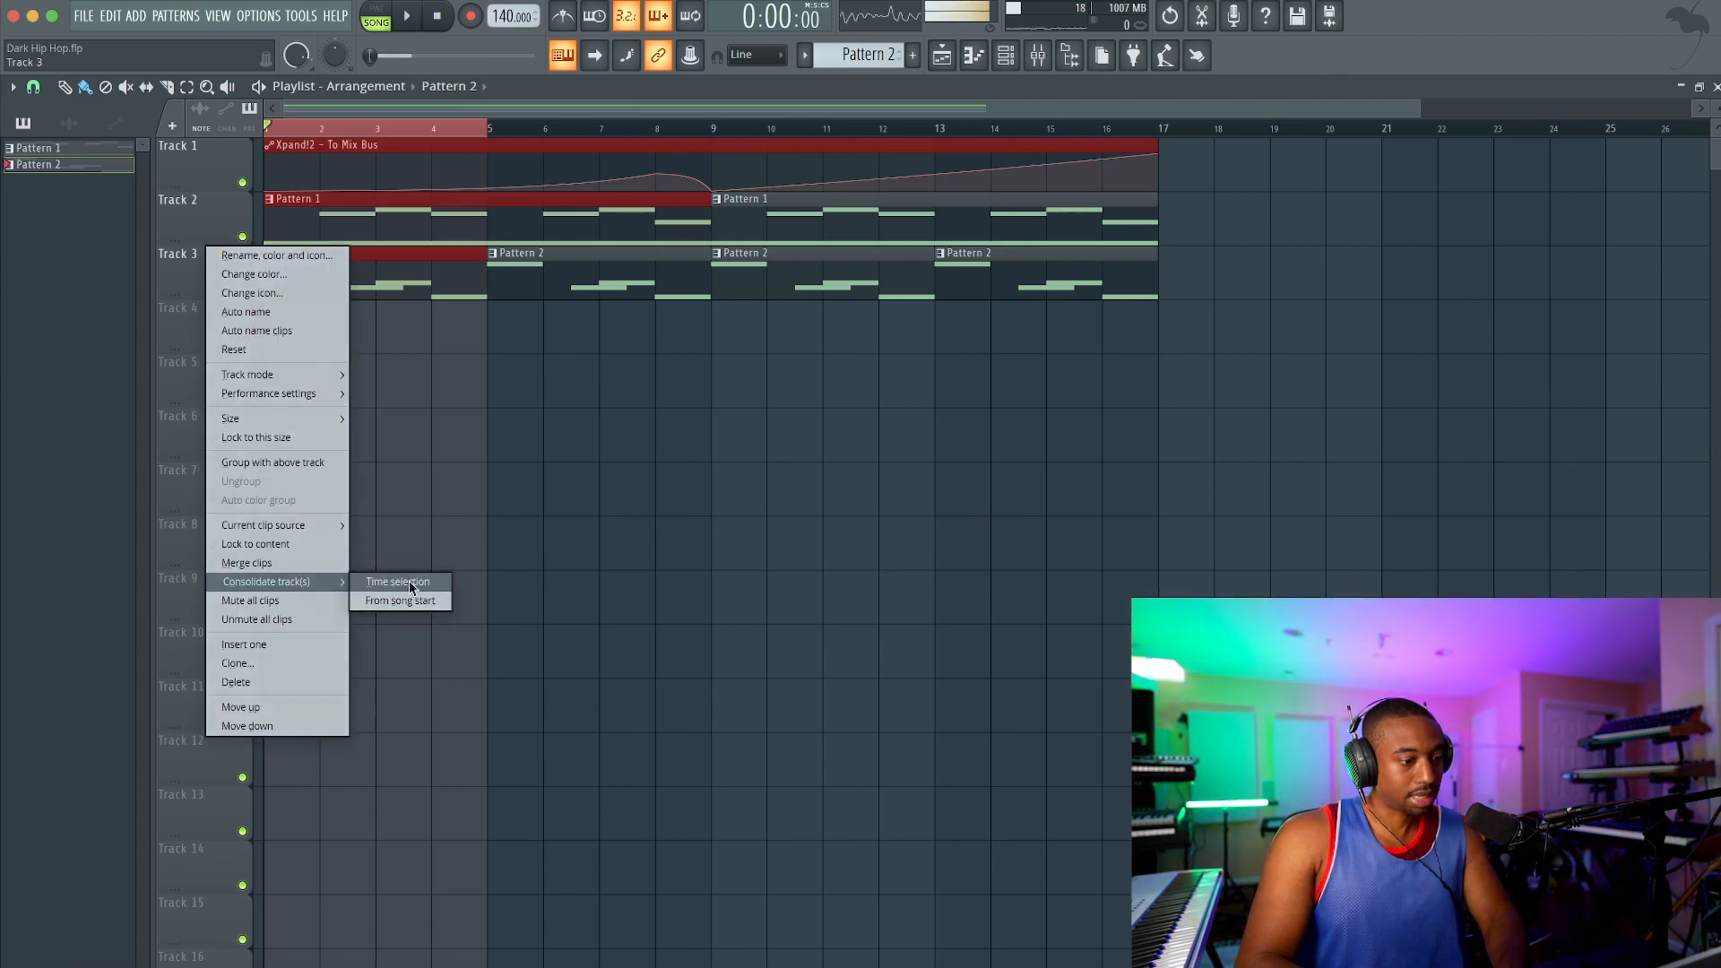
click(398, 582)
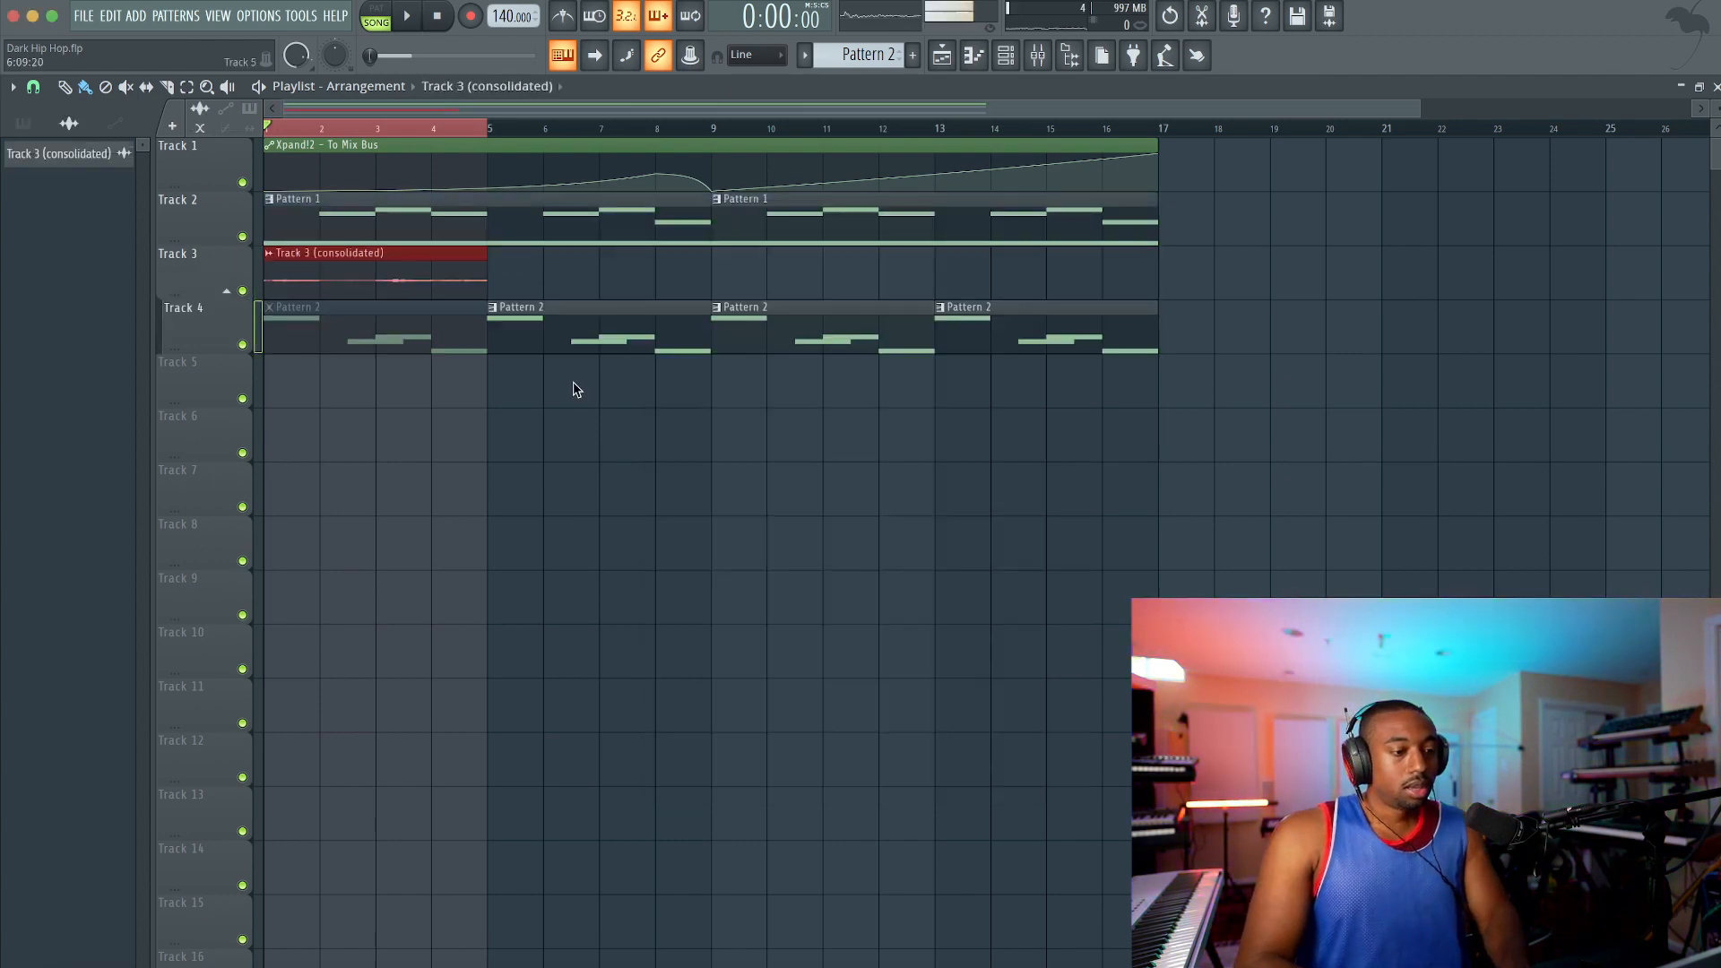
Step: Load the consolidated Track 3 audio clip into Fruity Slicer and slice it in 1/2 beats
double_click(331, 265)
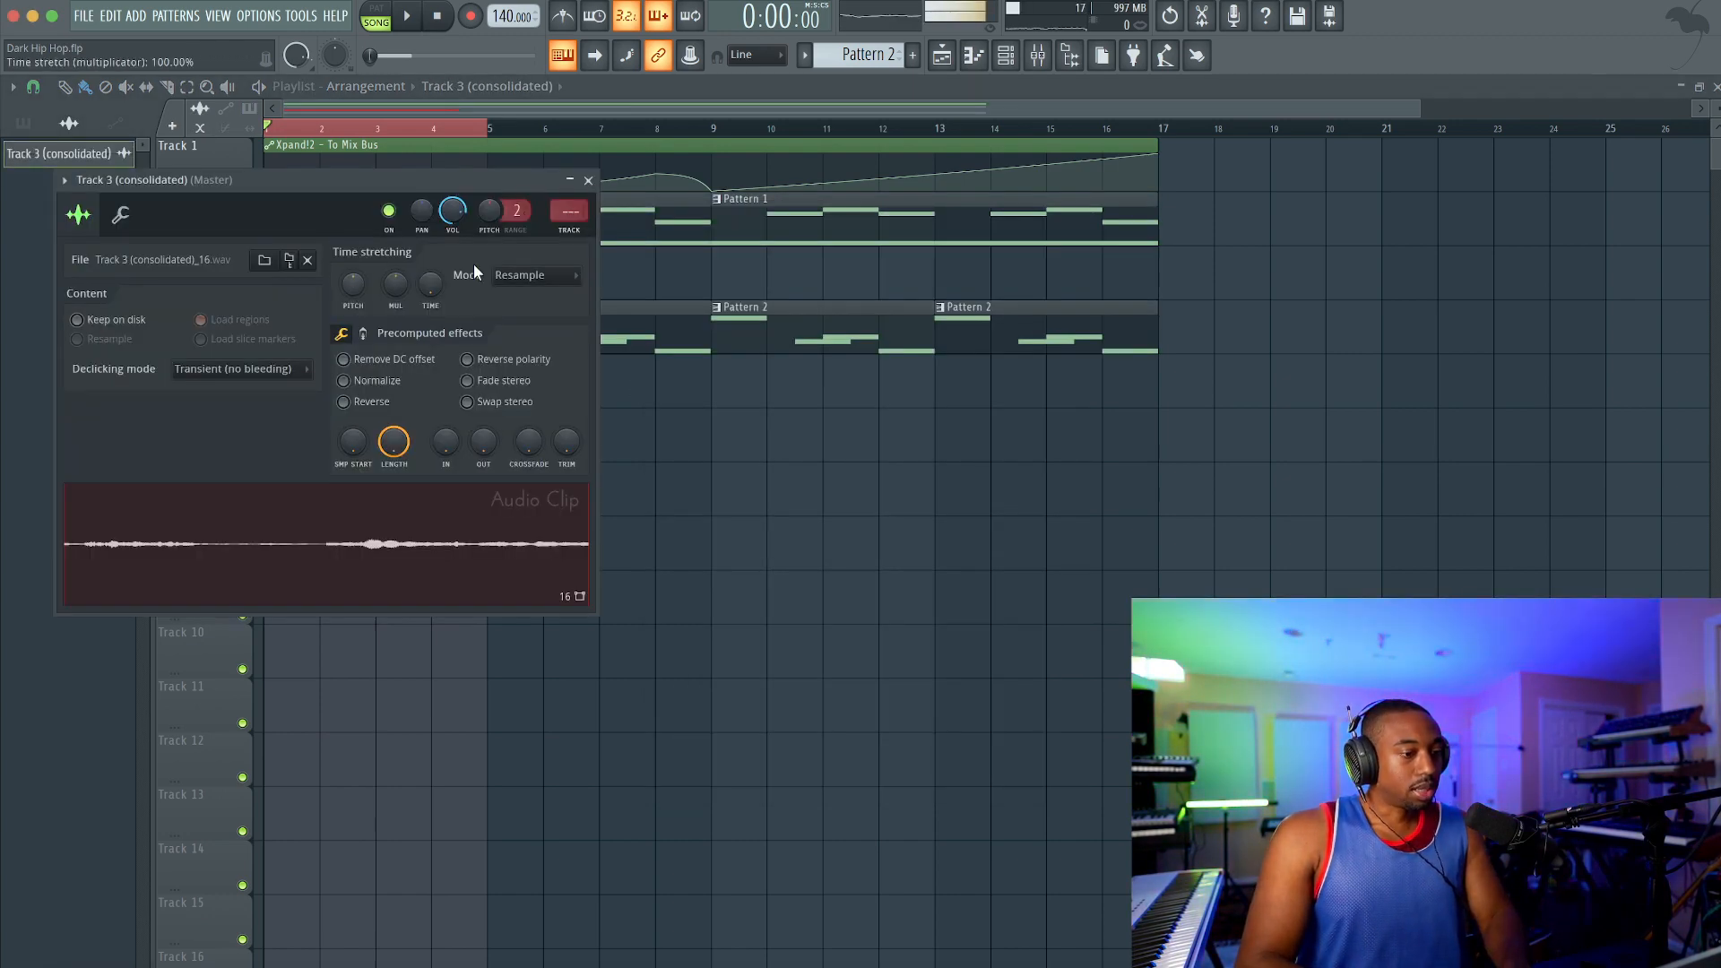
right_click(365, 609)
click(439, 696)
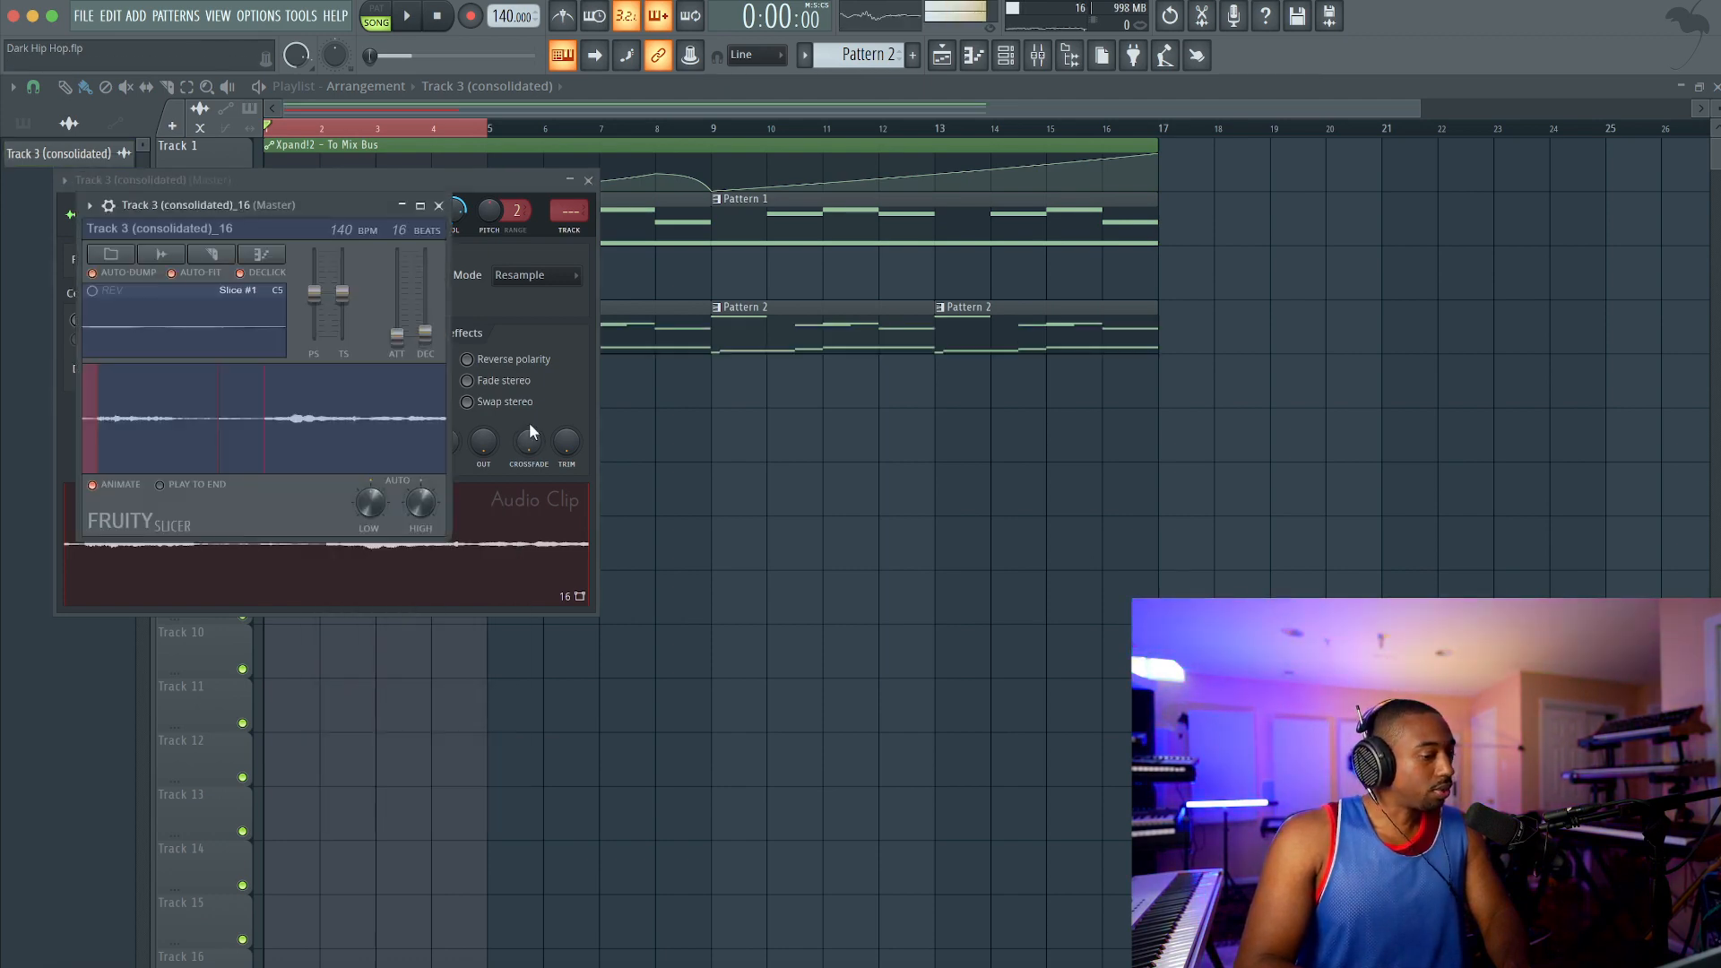
click(213, 254)
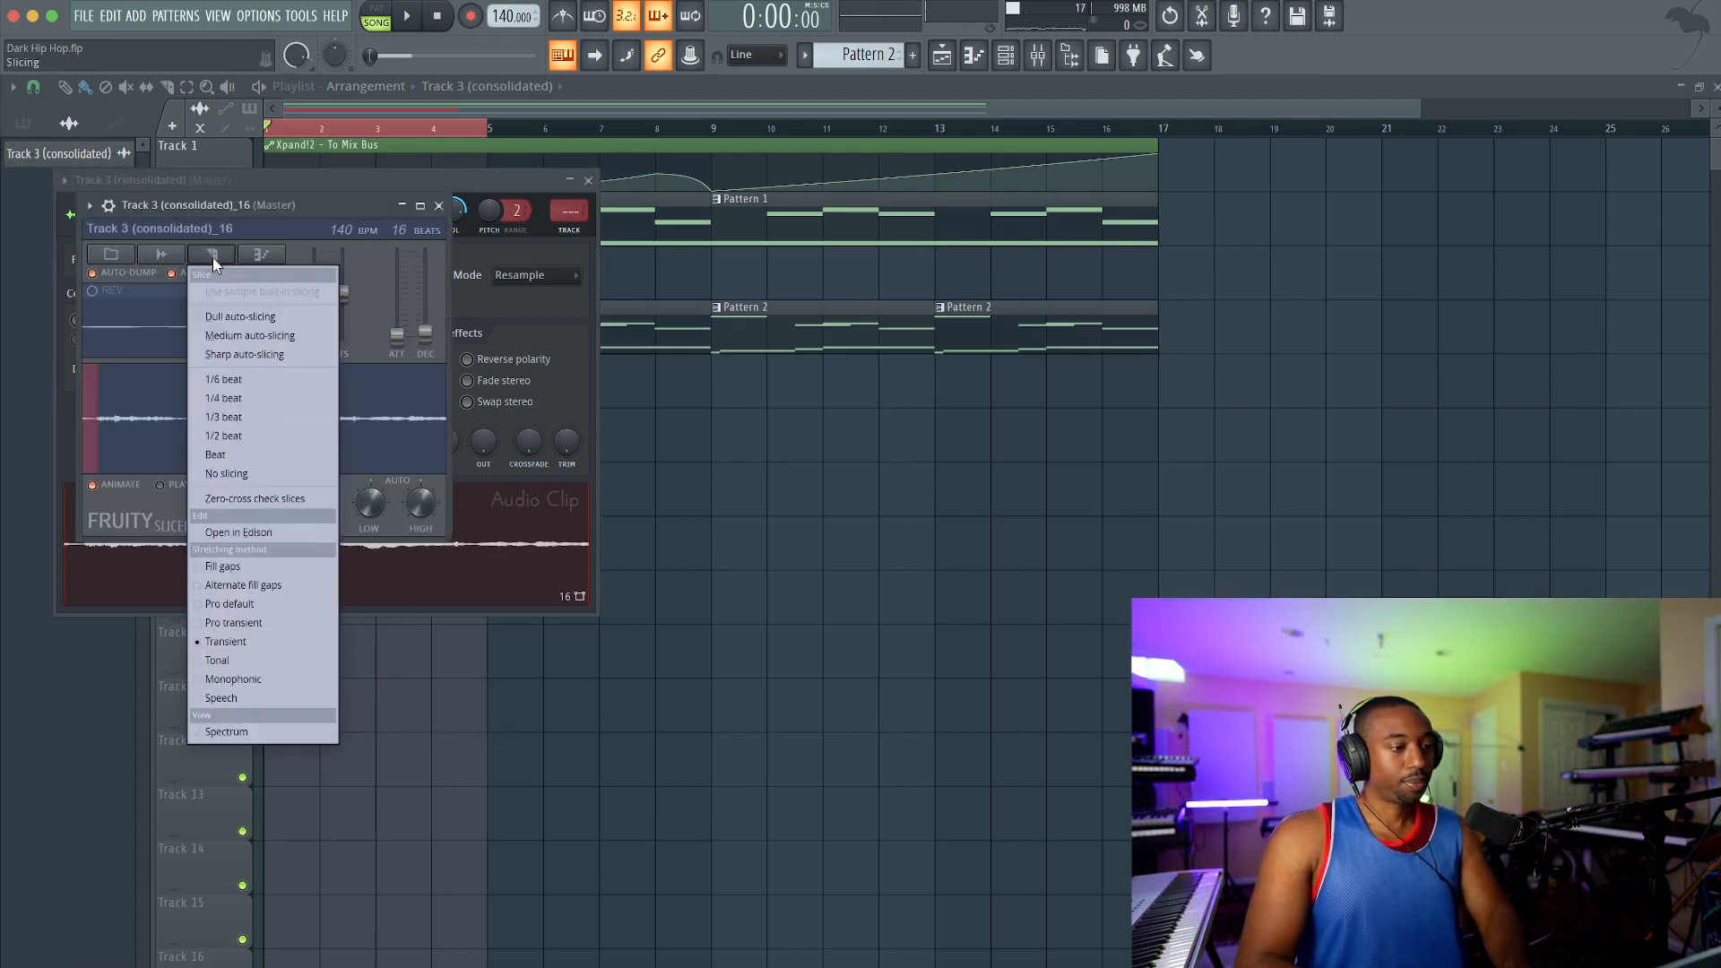
click(260, 444)
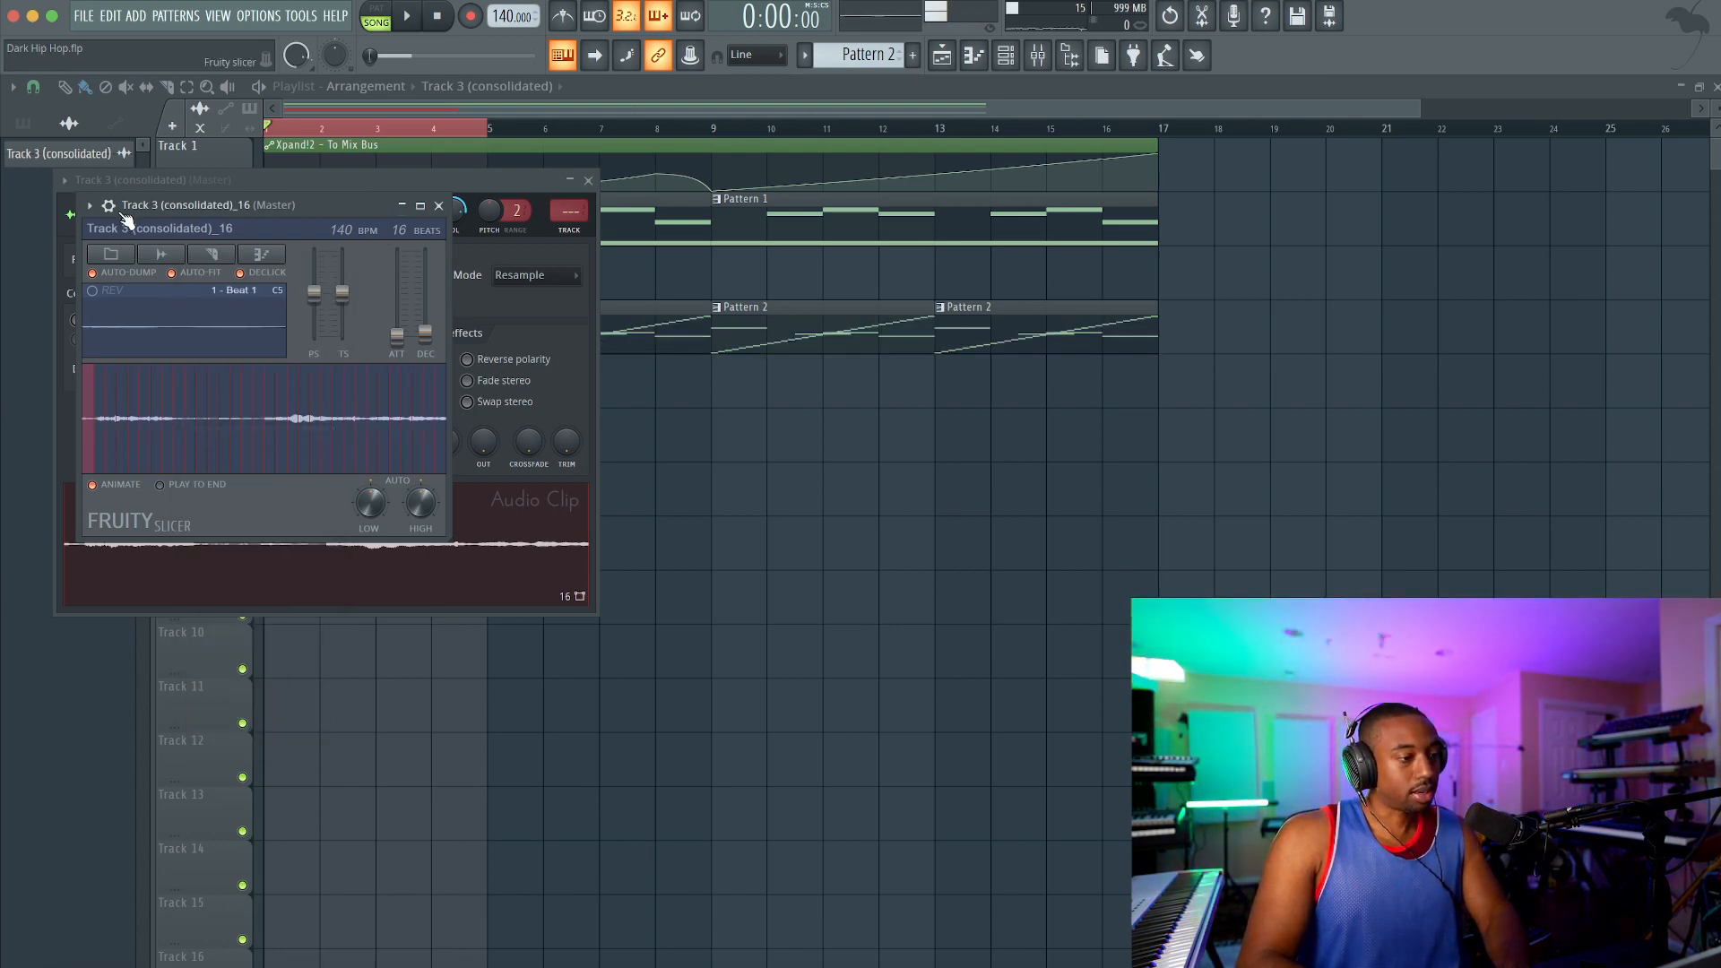
Step: Show the slicer's detailed channel settings, inspect its miscellaneous functions and return to the slicer page
click(109, 206)
click(179, 240)
drag(153, 312, 154, 291)
click(104, 239)
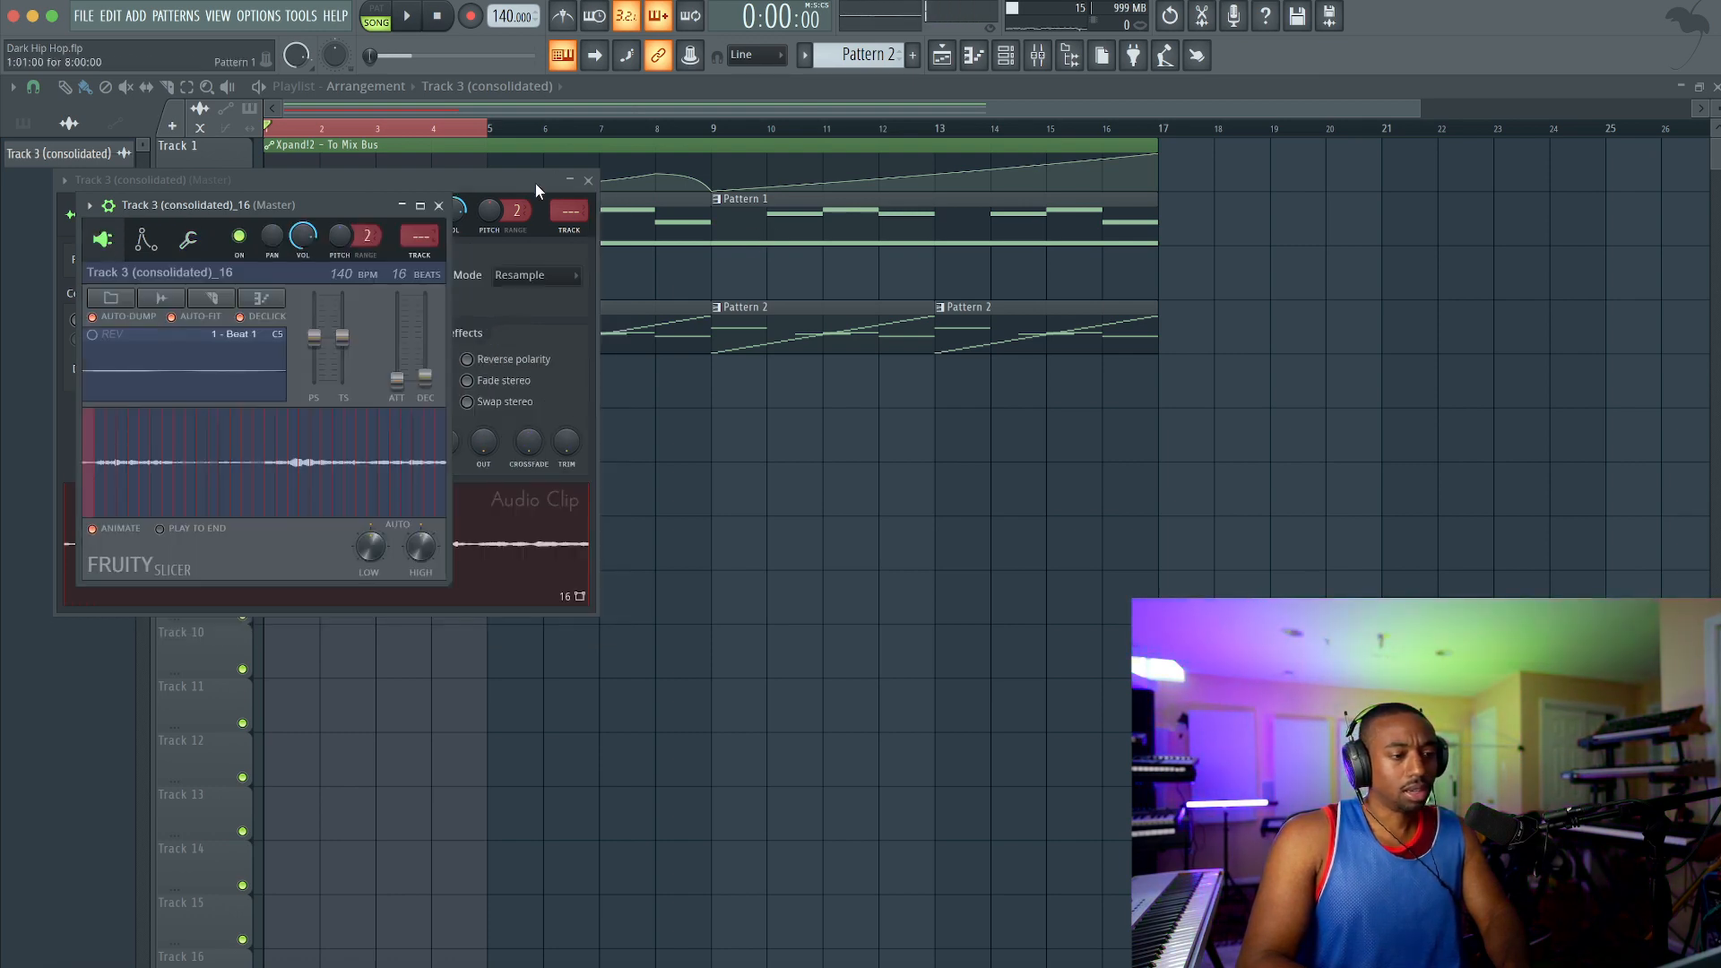
Step: Return to the playlist and mute the consolidated audio clip on Track 3
key(F9)
right_click(1503, 484)
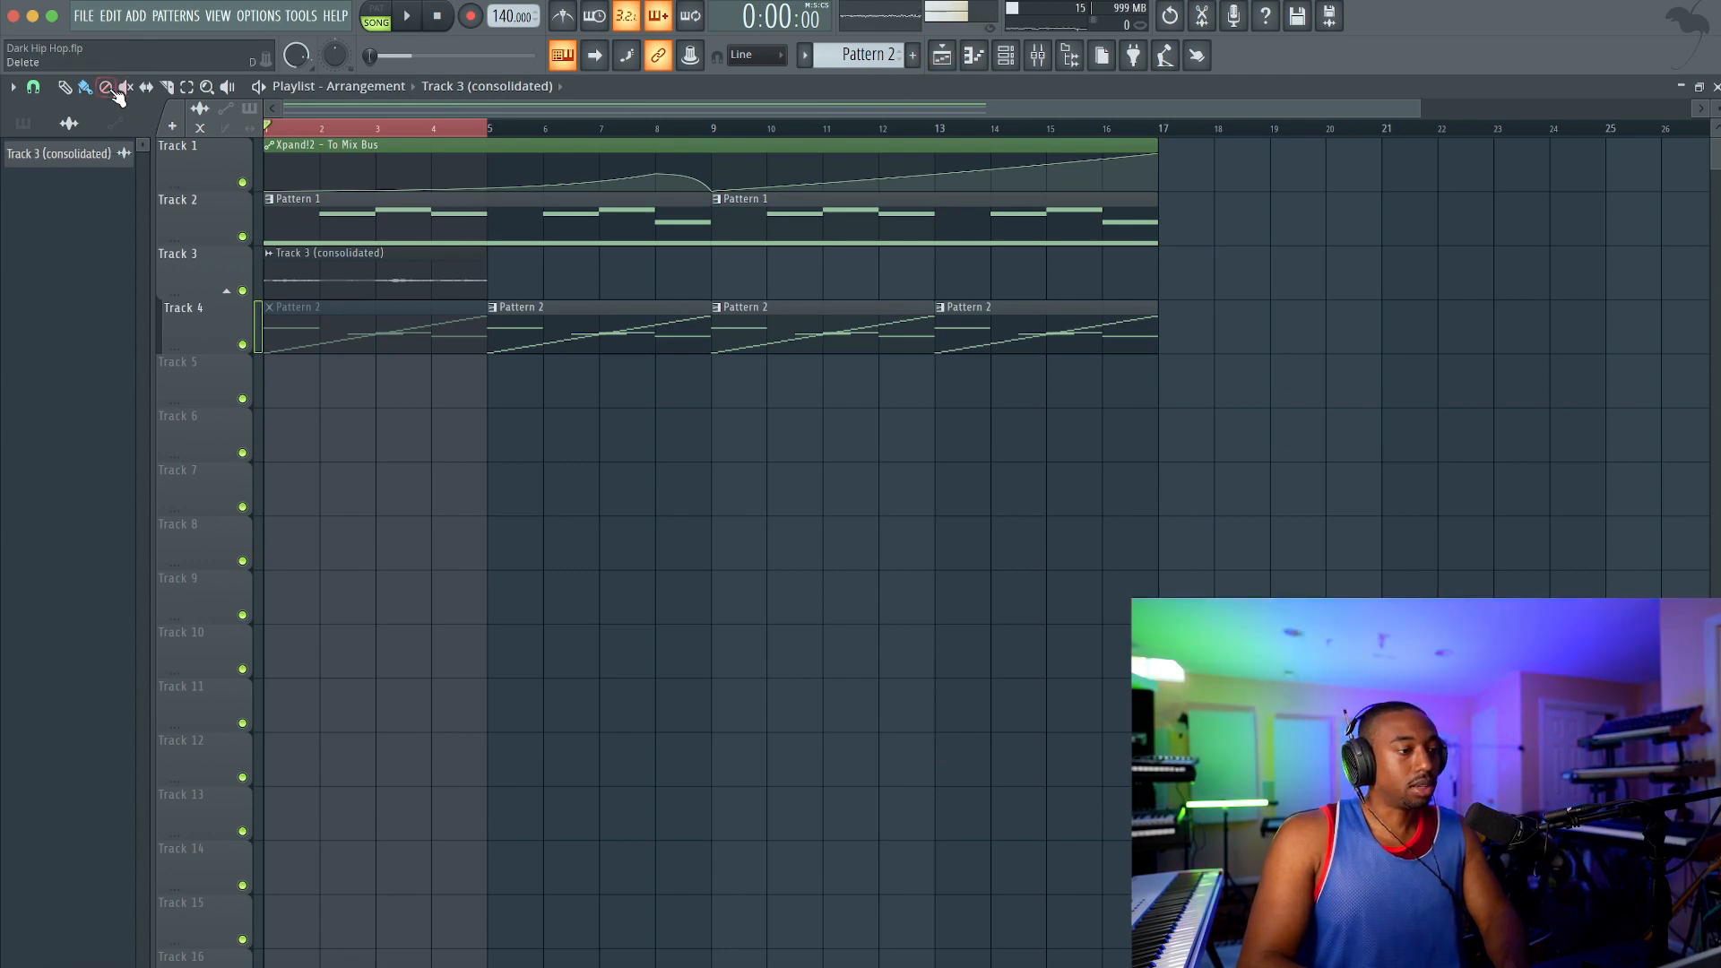
key(t)
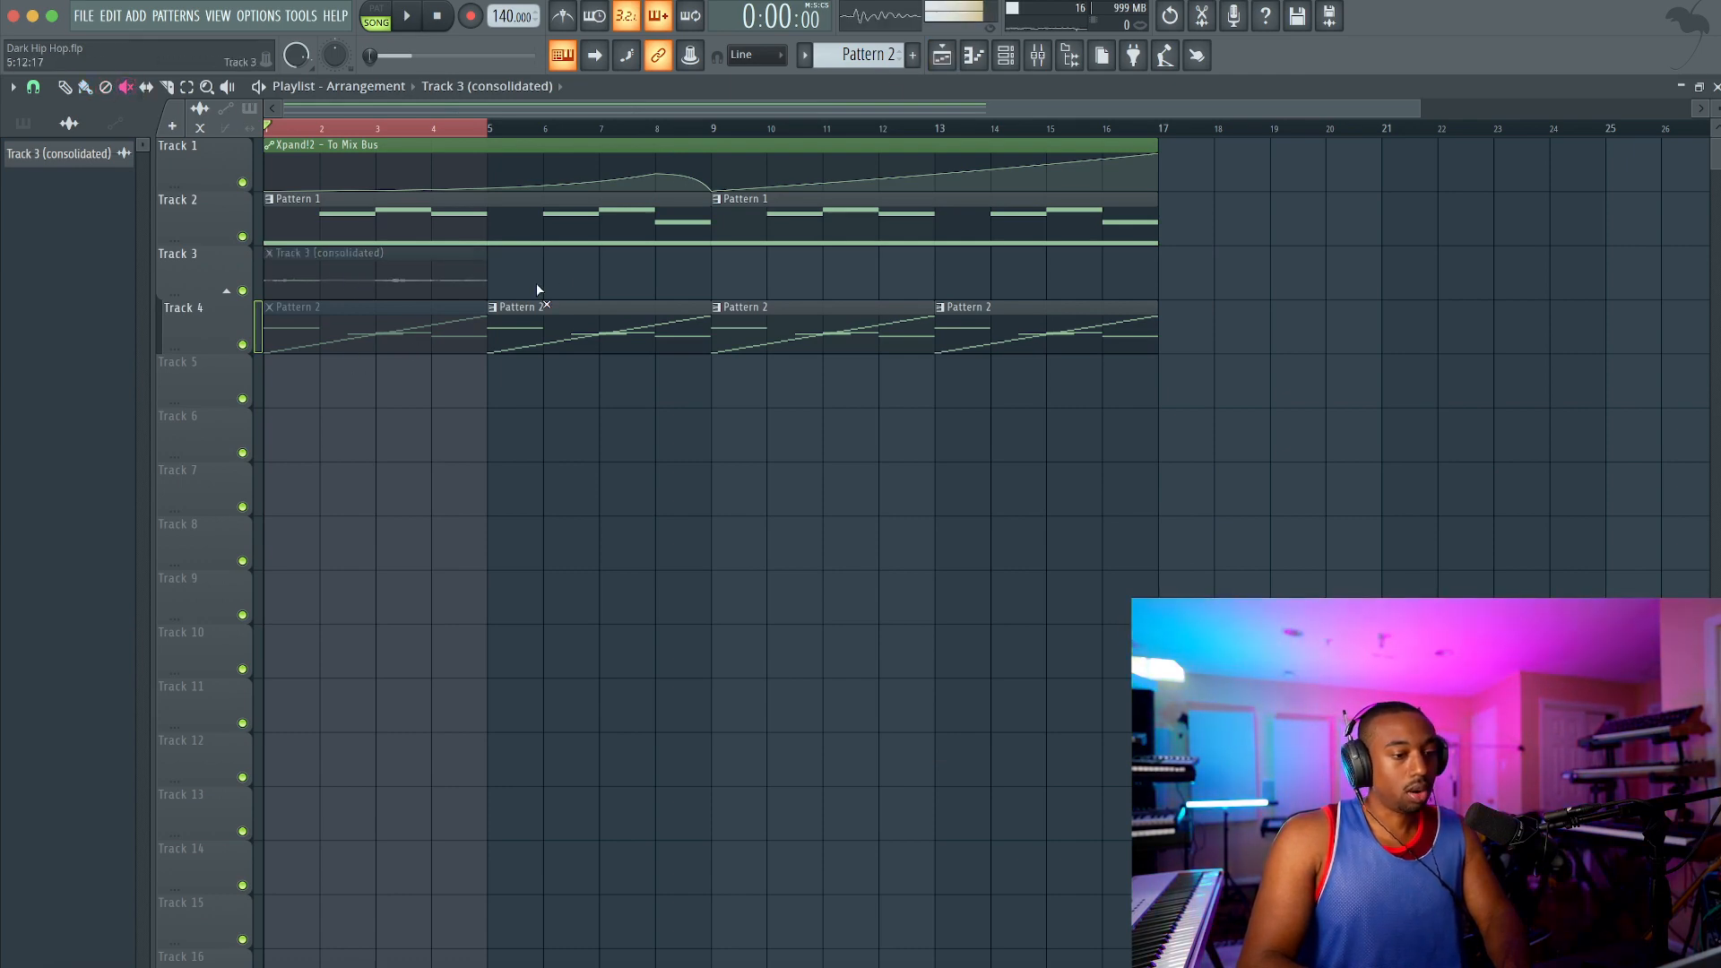
Step: Cut the slicer notes out of Pattern 2 and mute all four Pattern 2 clips on Track 4
click(1006, 55)
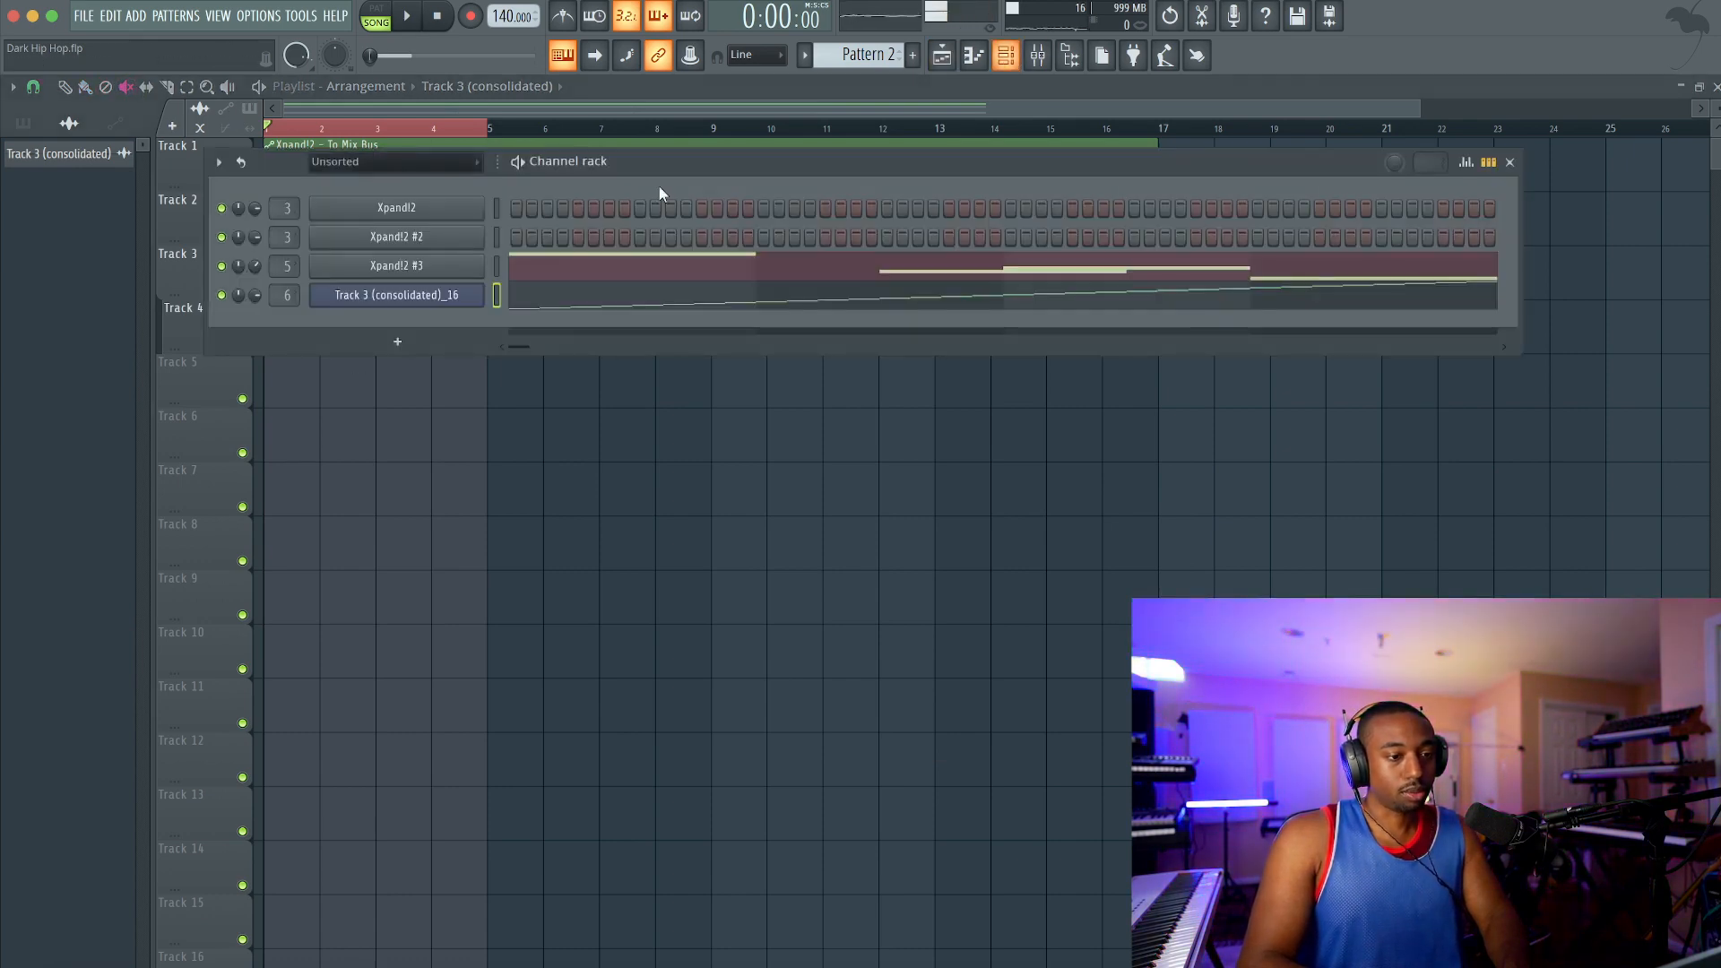
key(super+x)
click(502, 509)
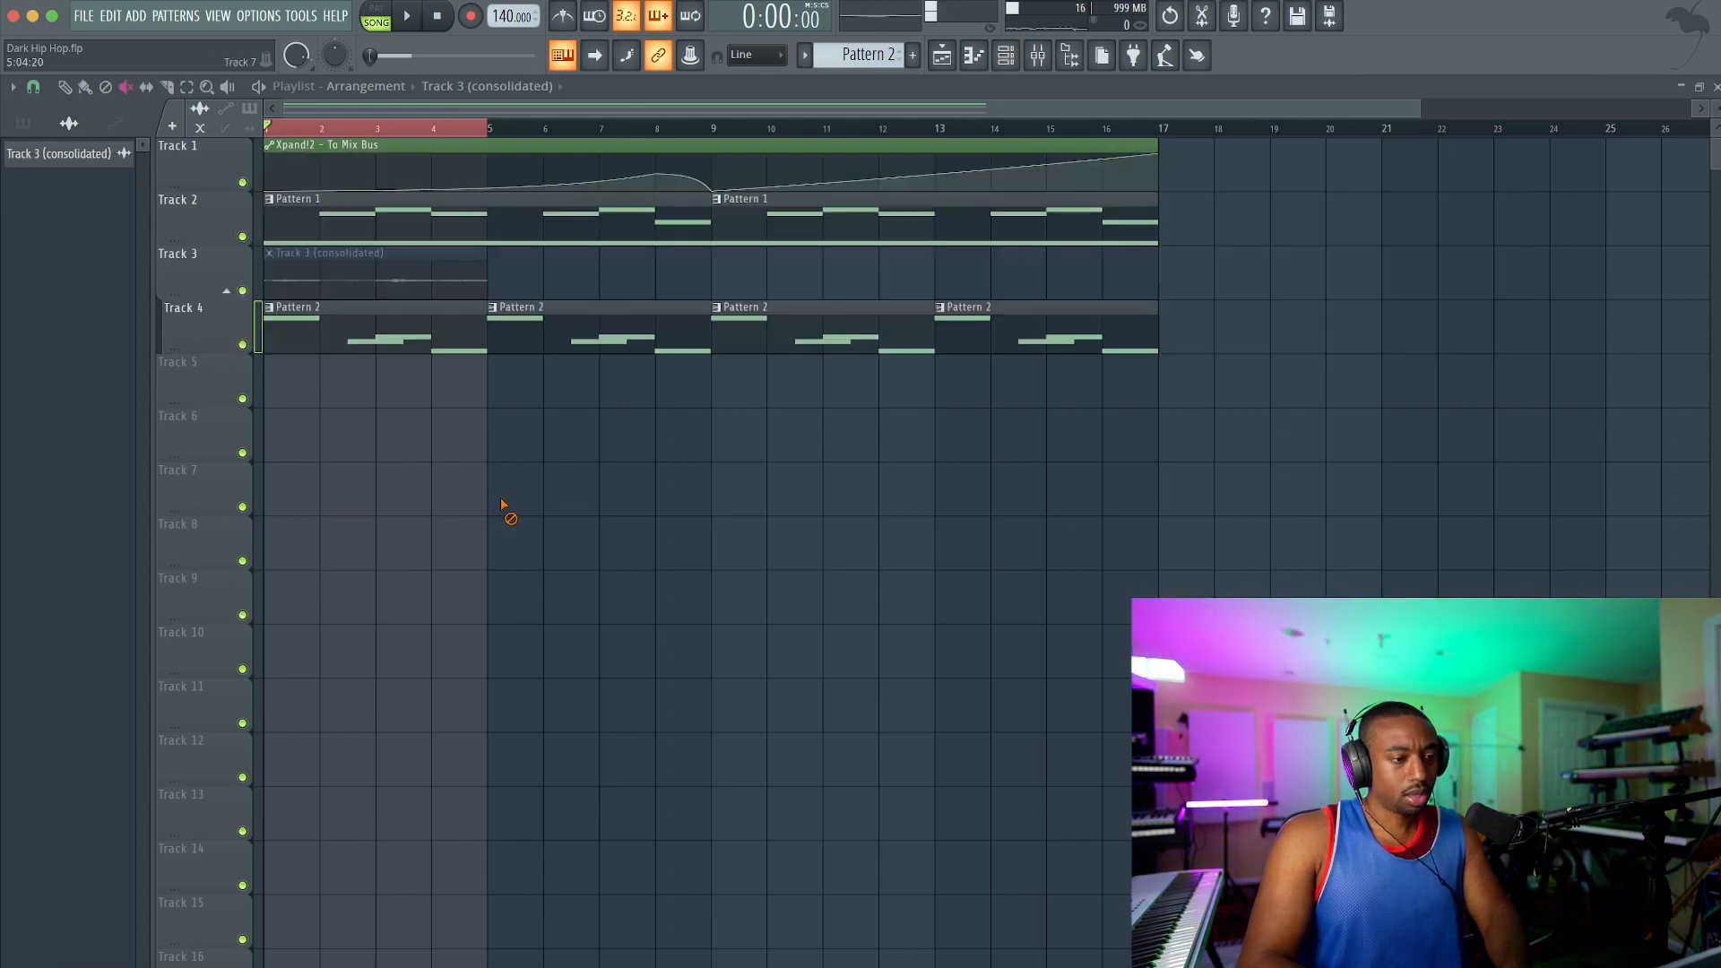
drag(417, 346, 1022, 338)
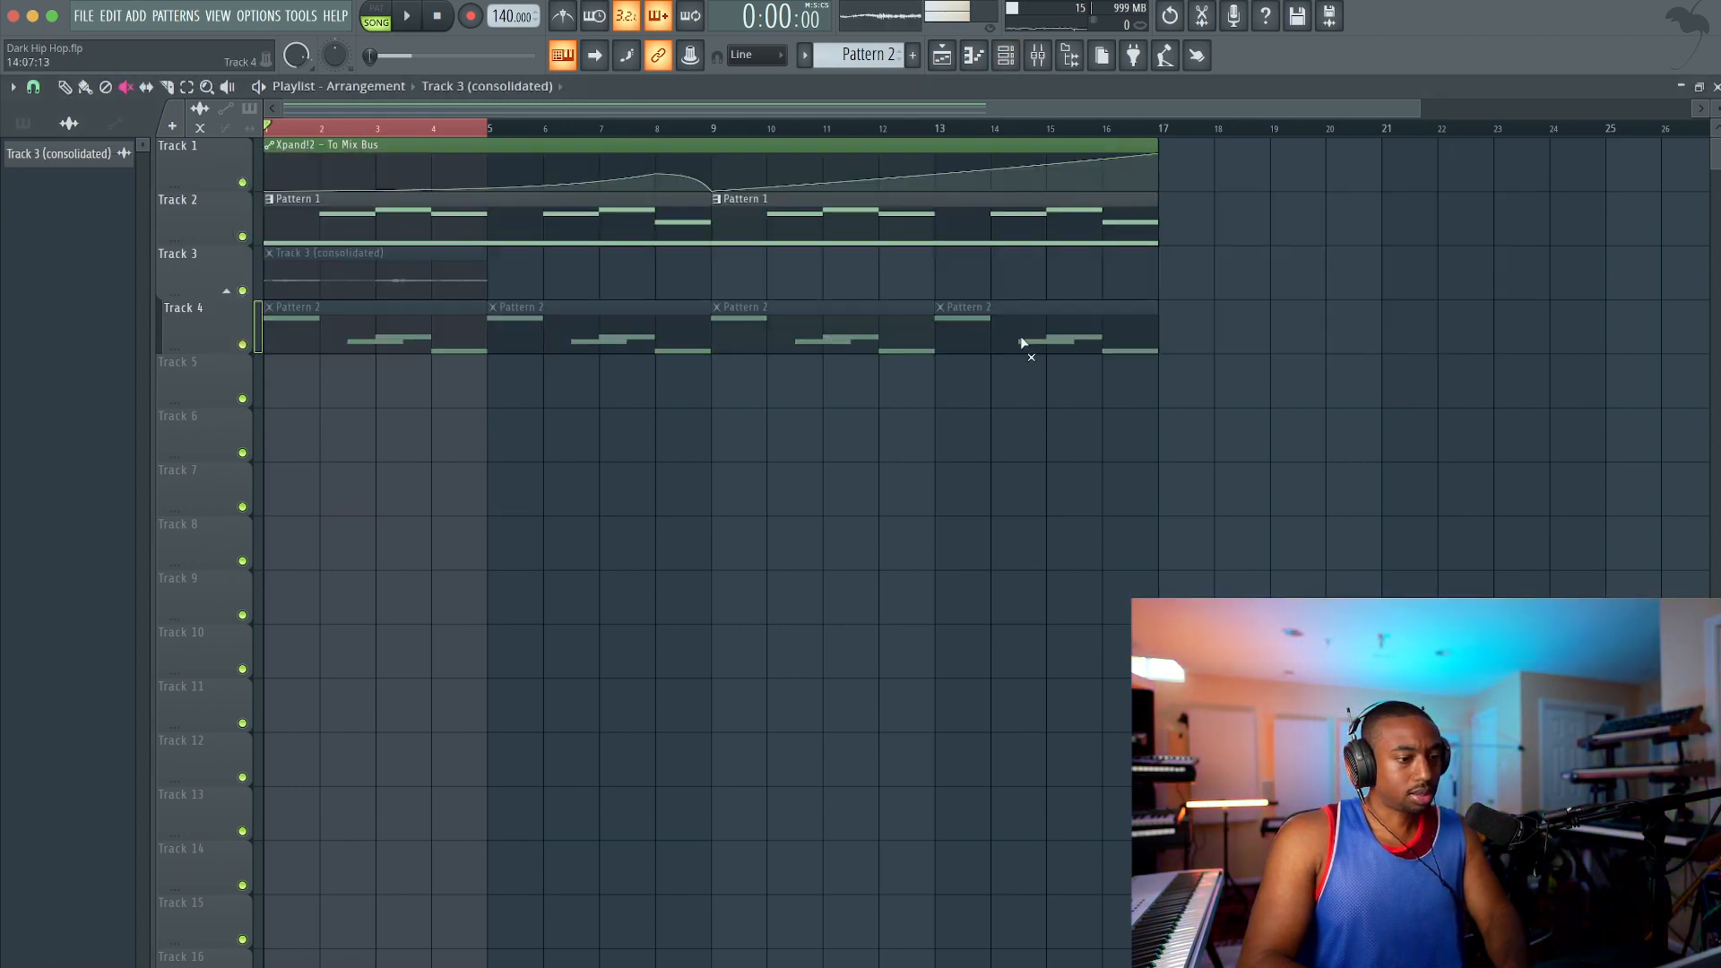
Step: Create a new empty pattern, Pattern 3, and paste the cut notes into the Track 3 (consolidated)_16 slicer channel
click(1006, 55)
key(F4)
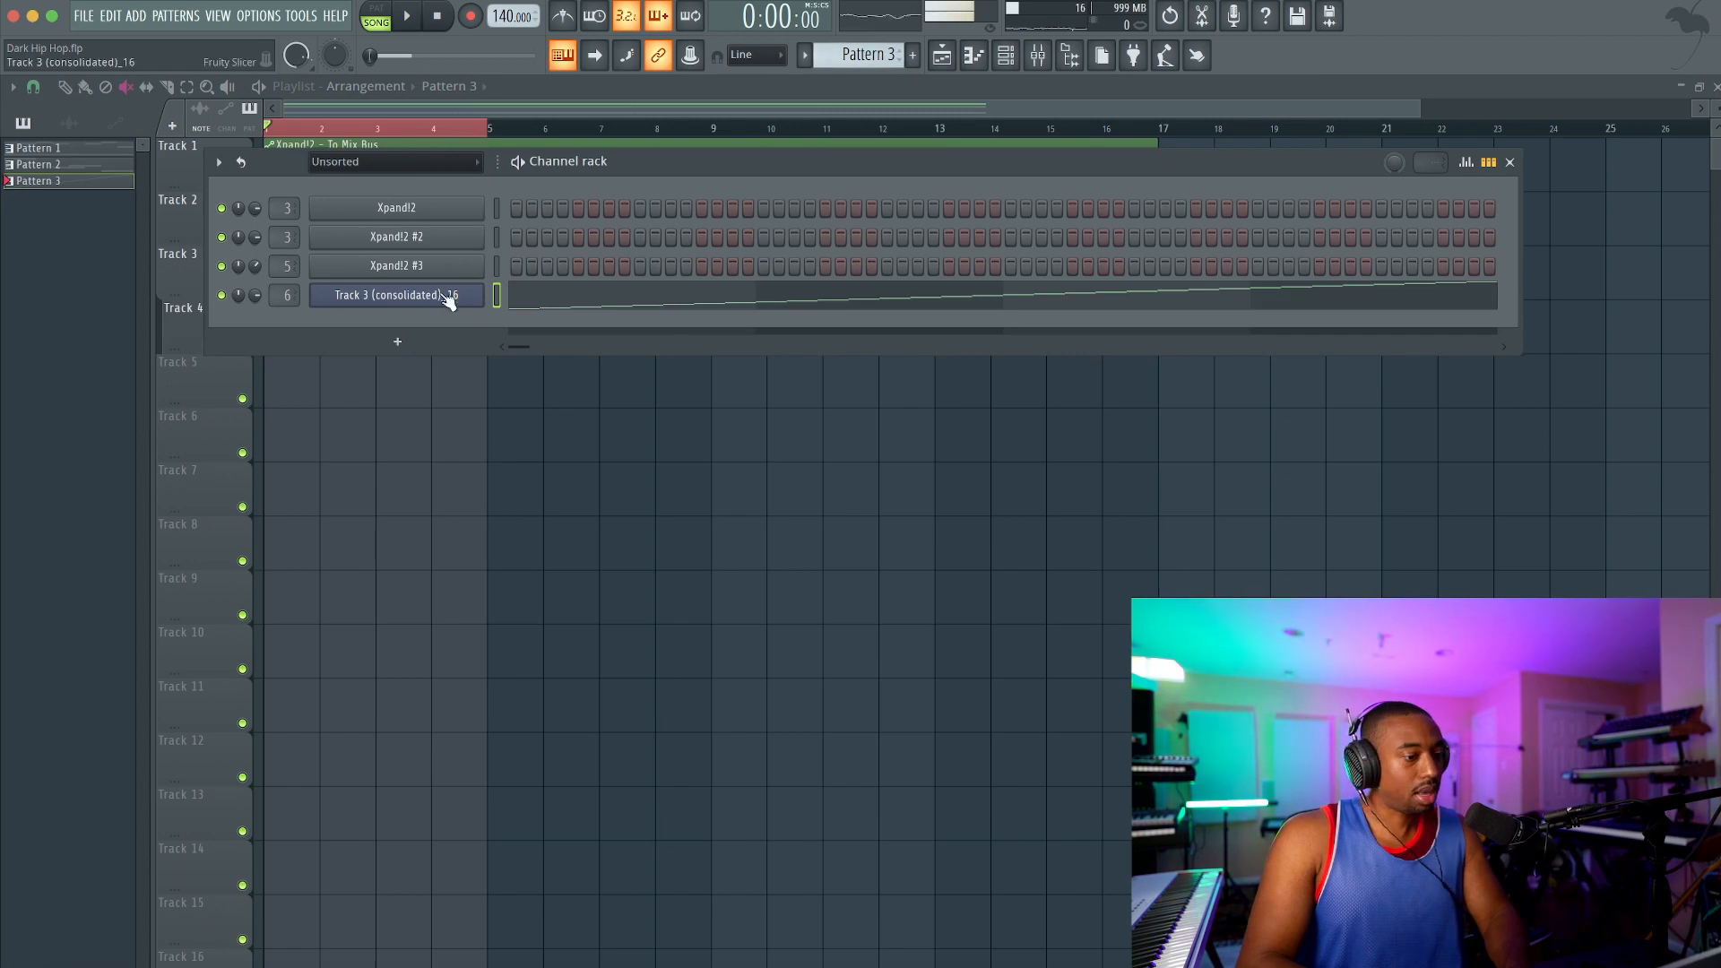
click(421, 513)
Step: Place Pattern 3 on Track 5 at bar 1 and play the arrangement
click(65, 86)
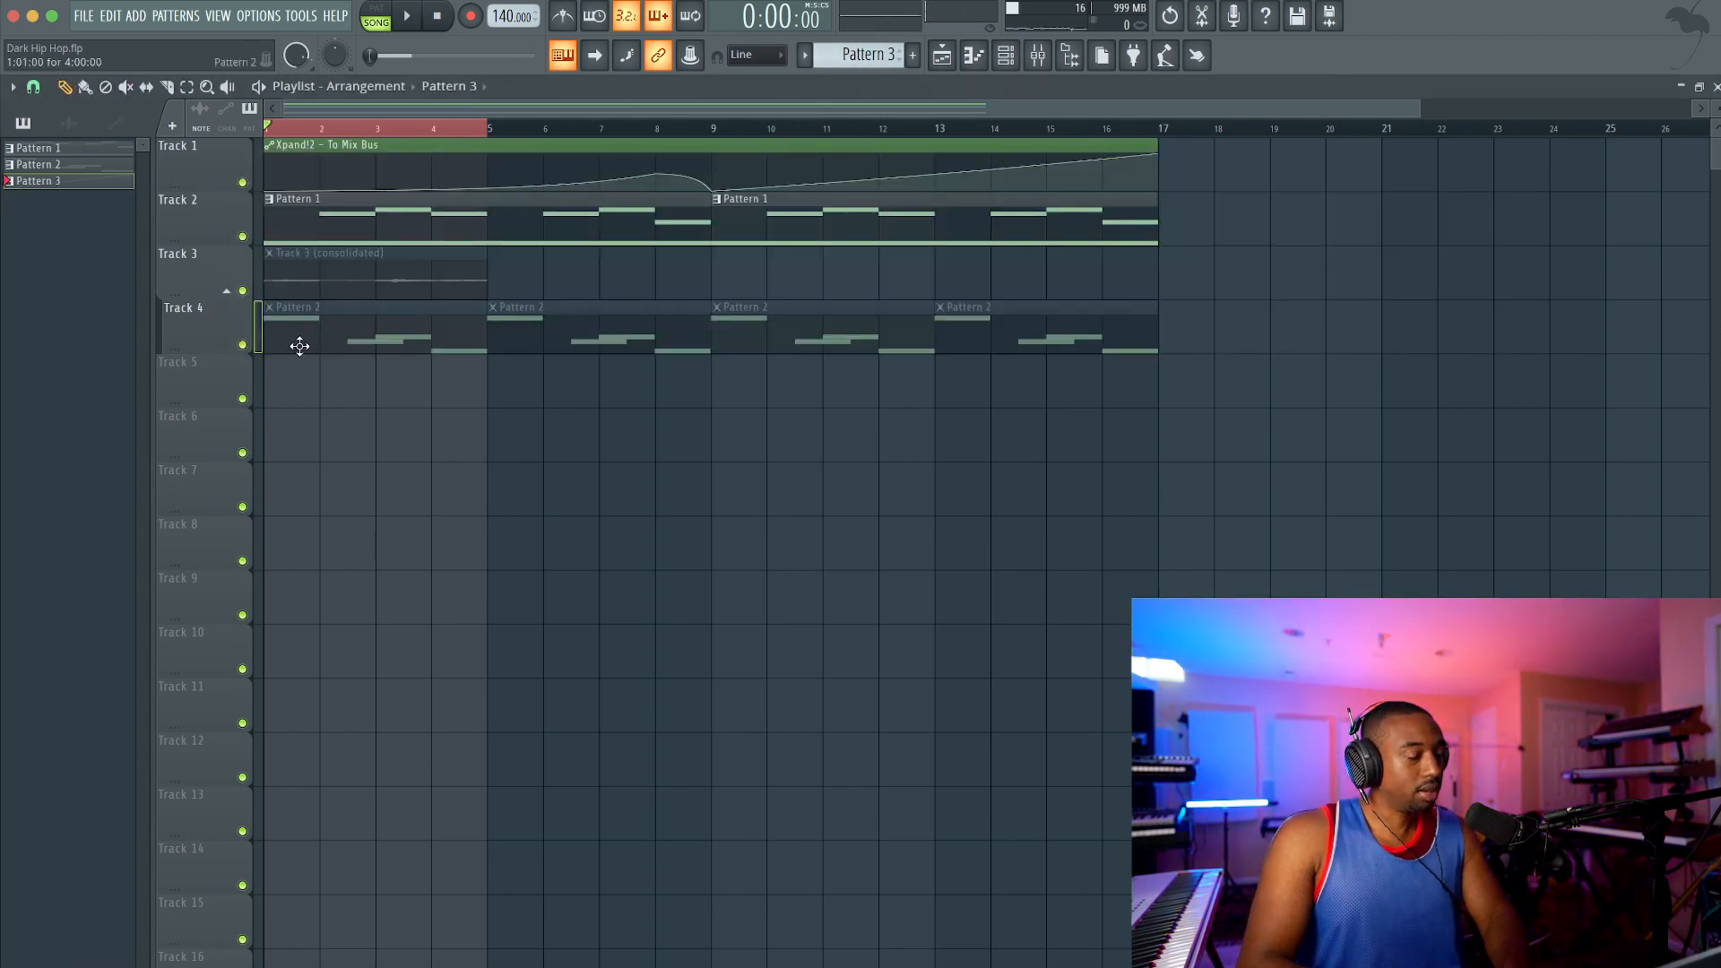
click(303, 384)
key(space)
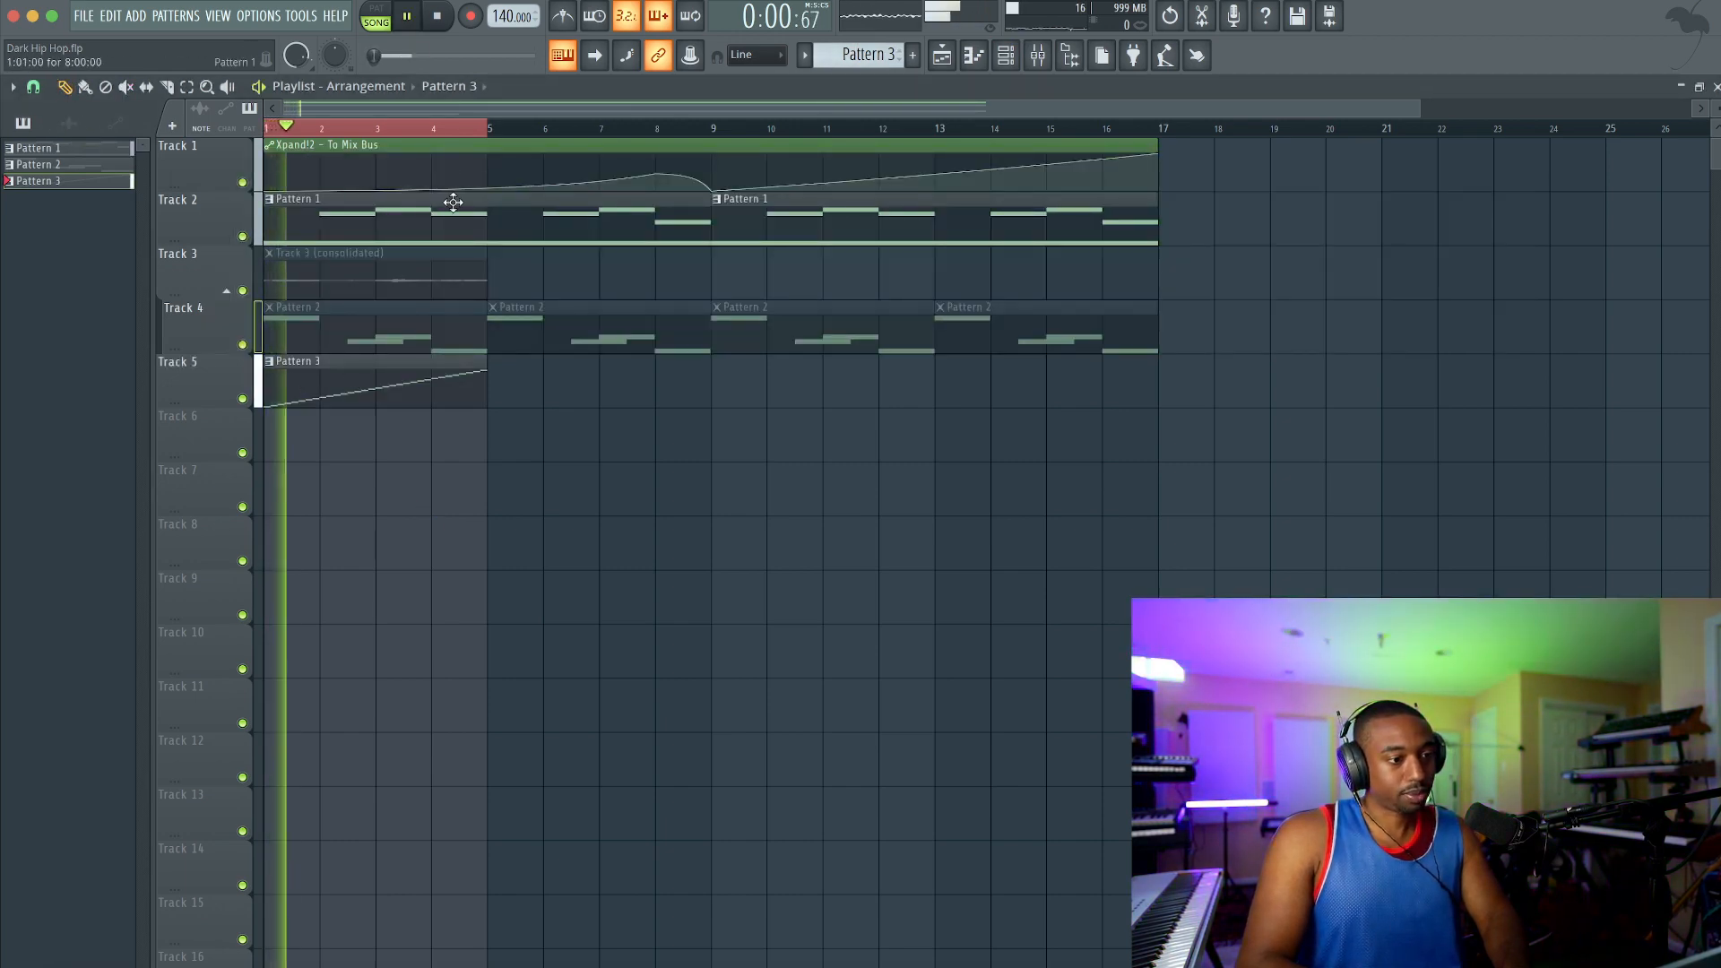
Step: Audition Pattern 3 on its own and adjust the Track 3 (consolidated)_16 slicer: raise attack and time stretch, lower pitch shift
key(F6)
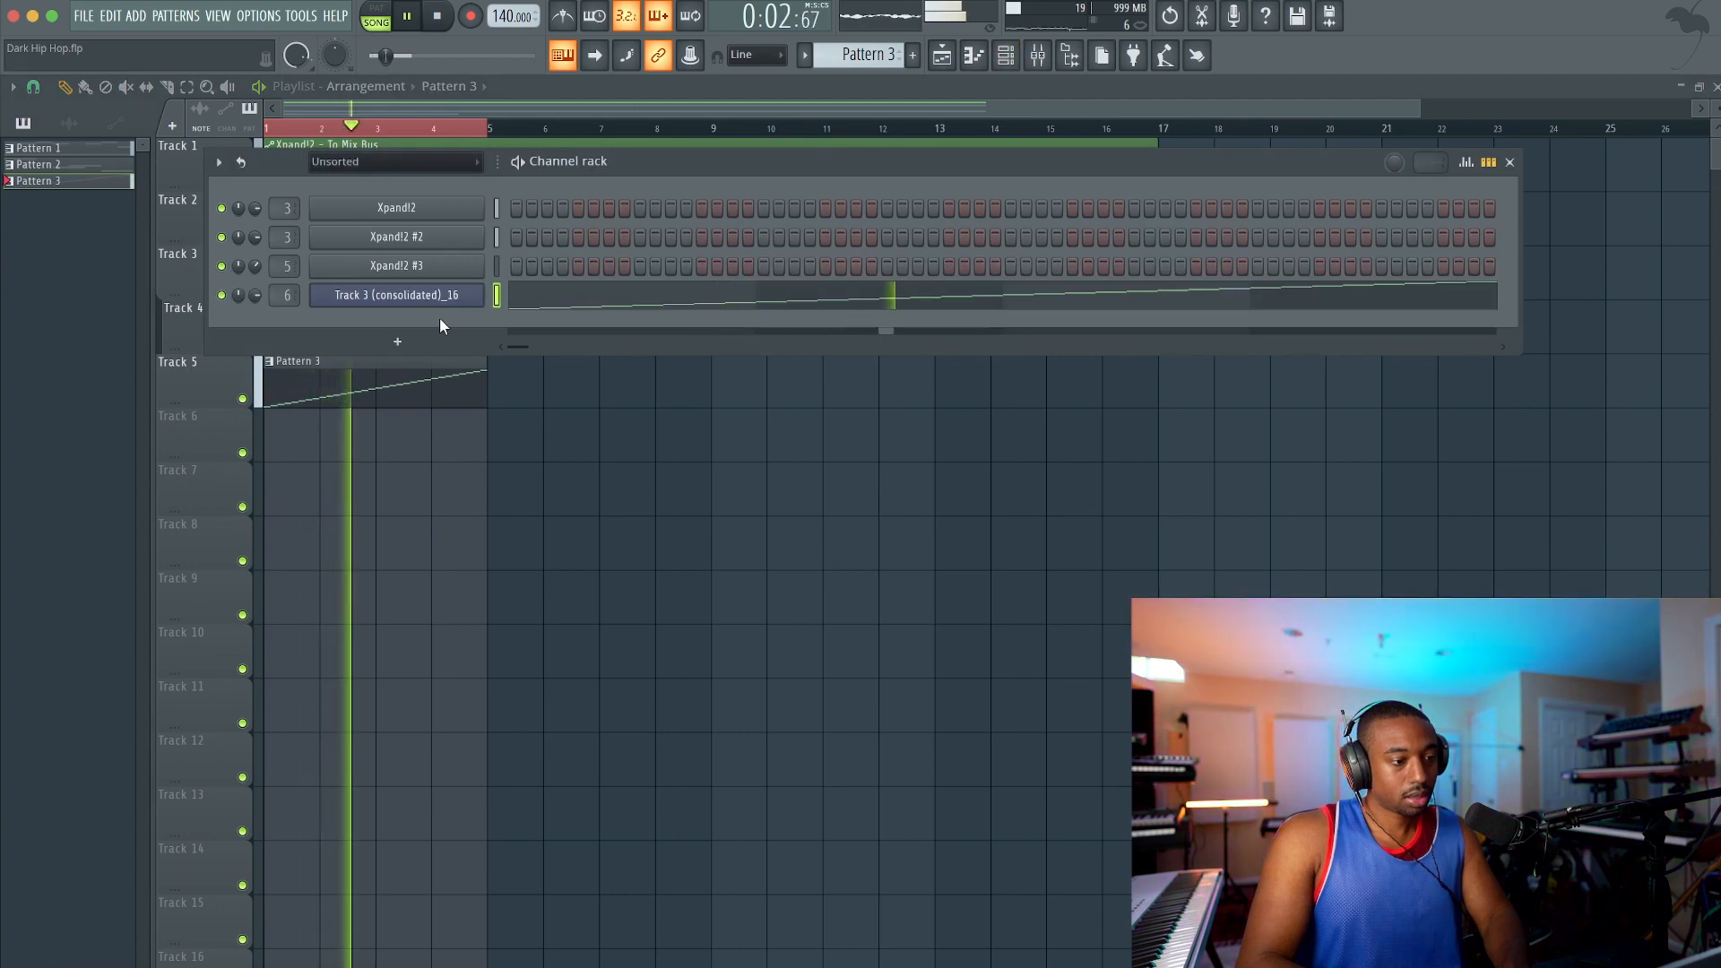
click(452, 301)
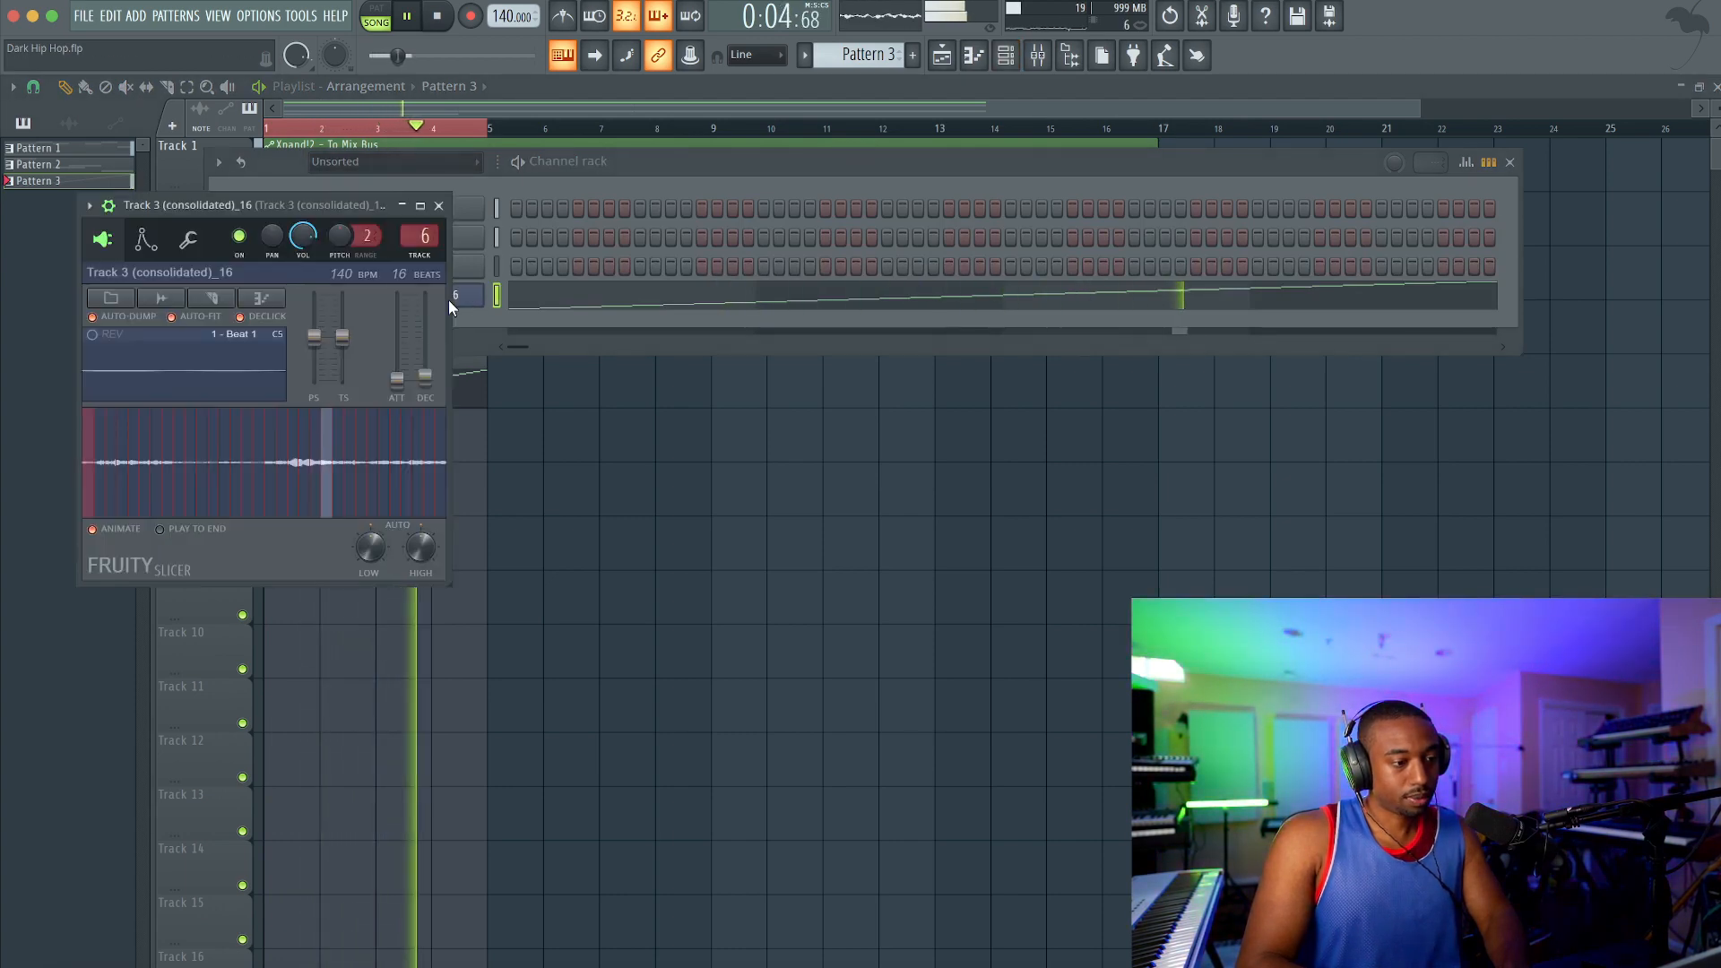
key(space)
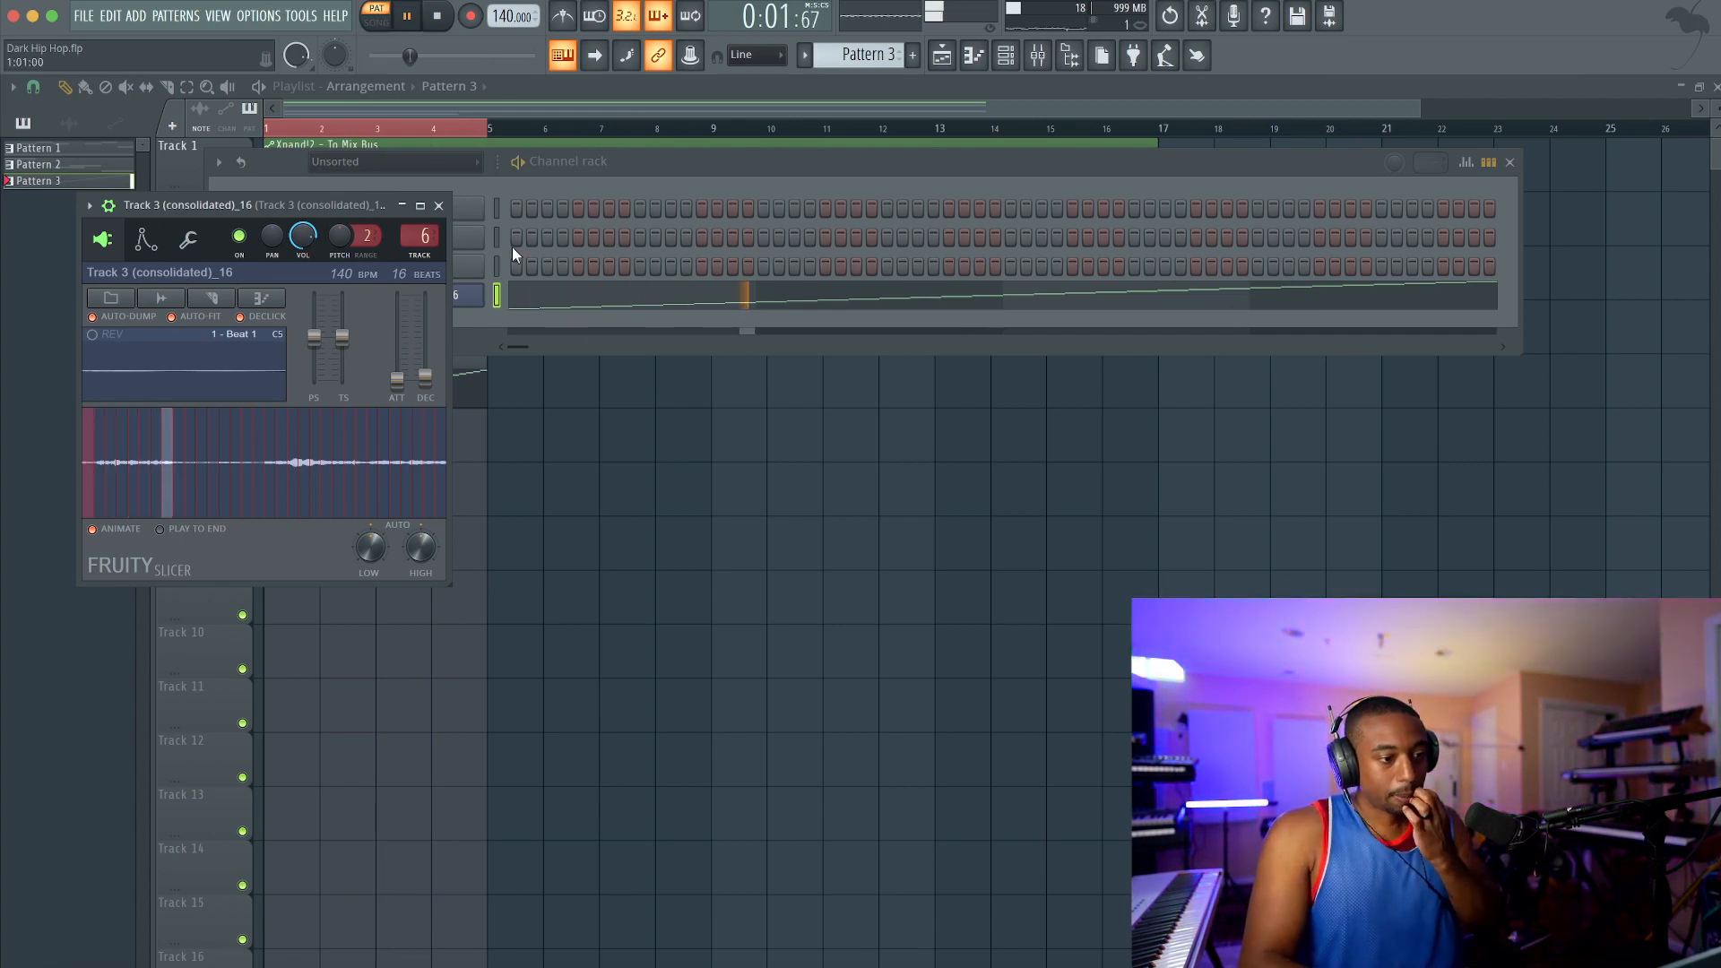
click(1040, 58)
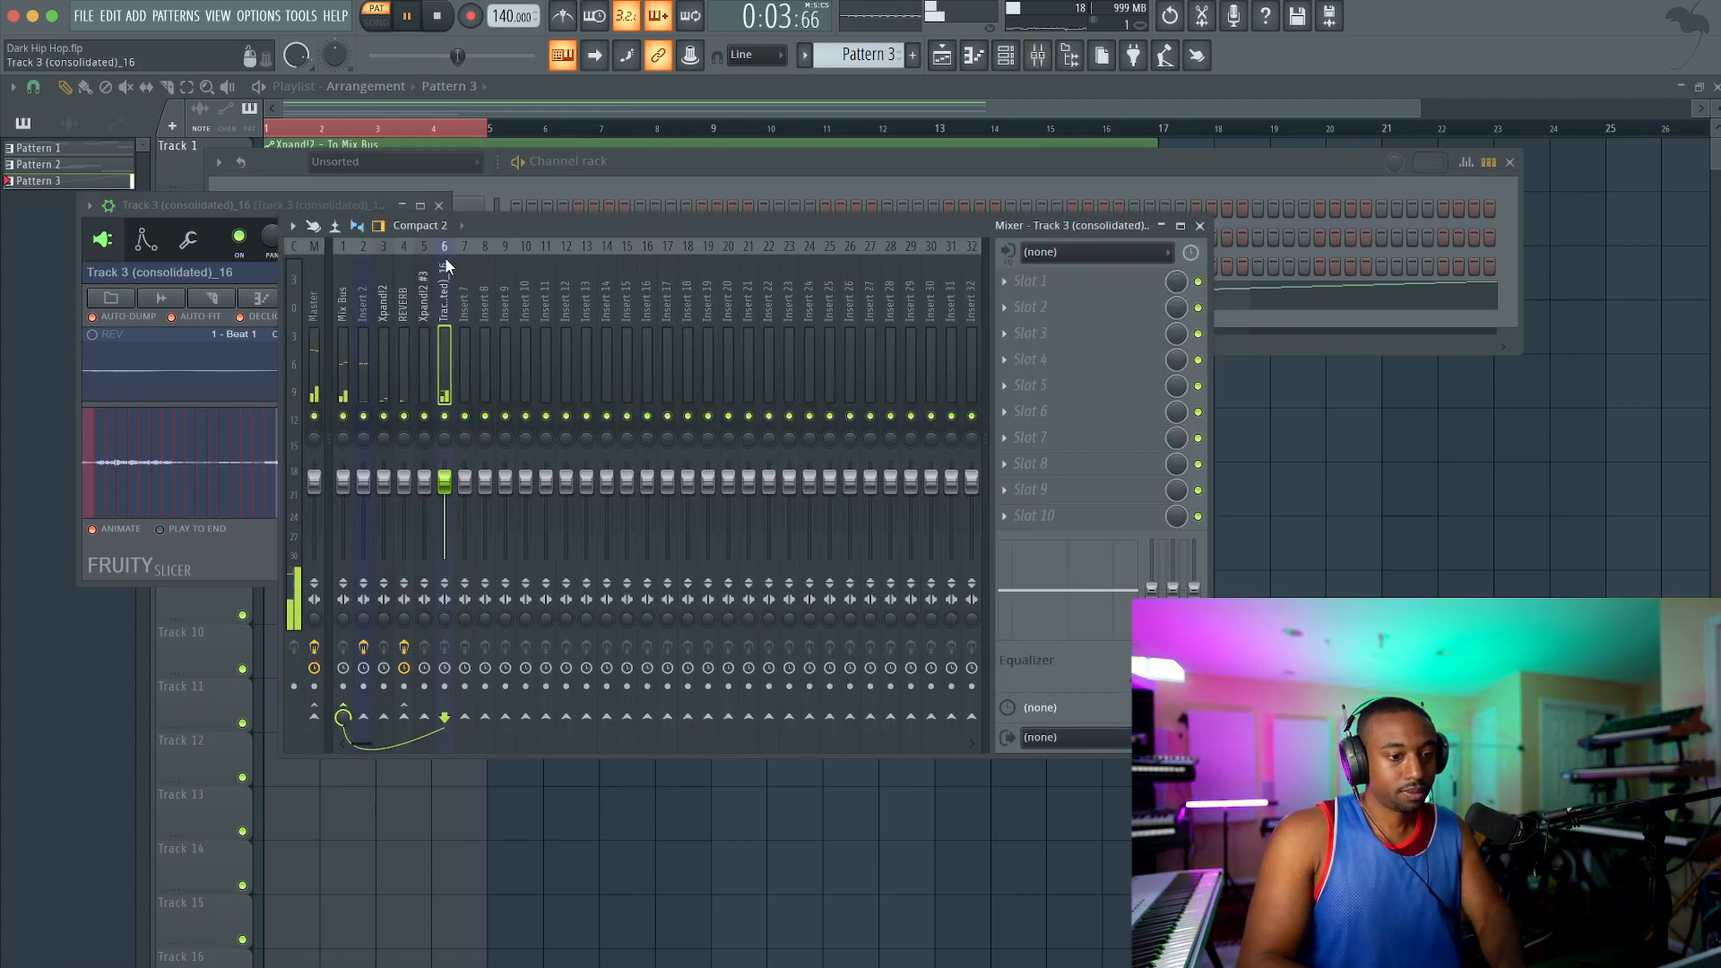
click(227, 208)
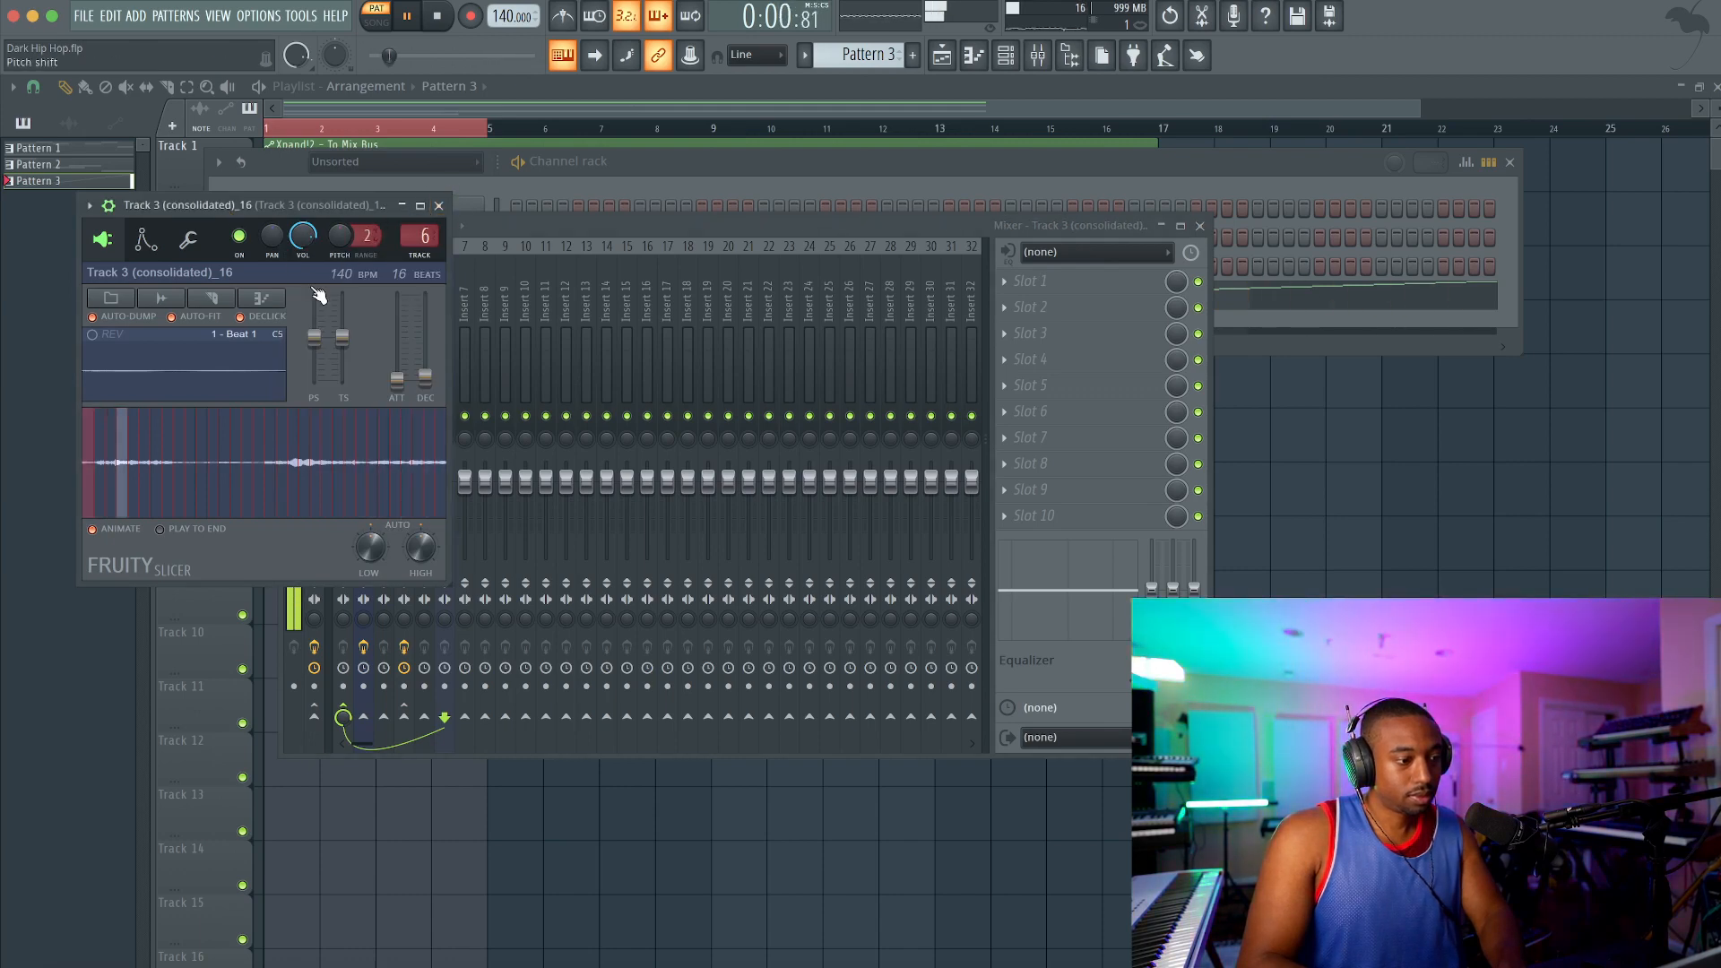
drag(397, 375, 396, 343)
key(space)
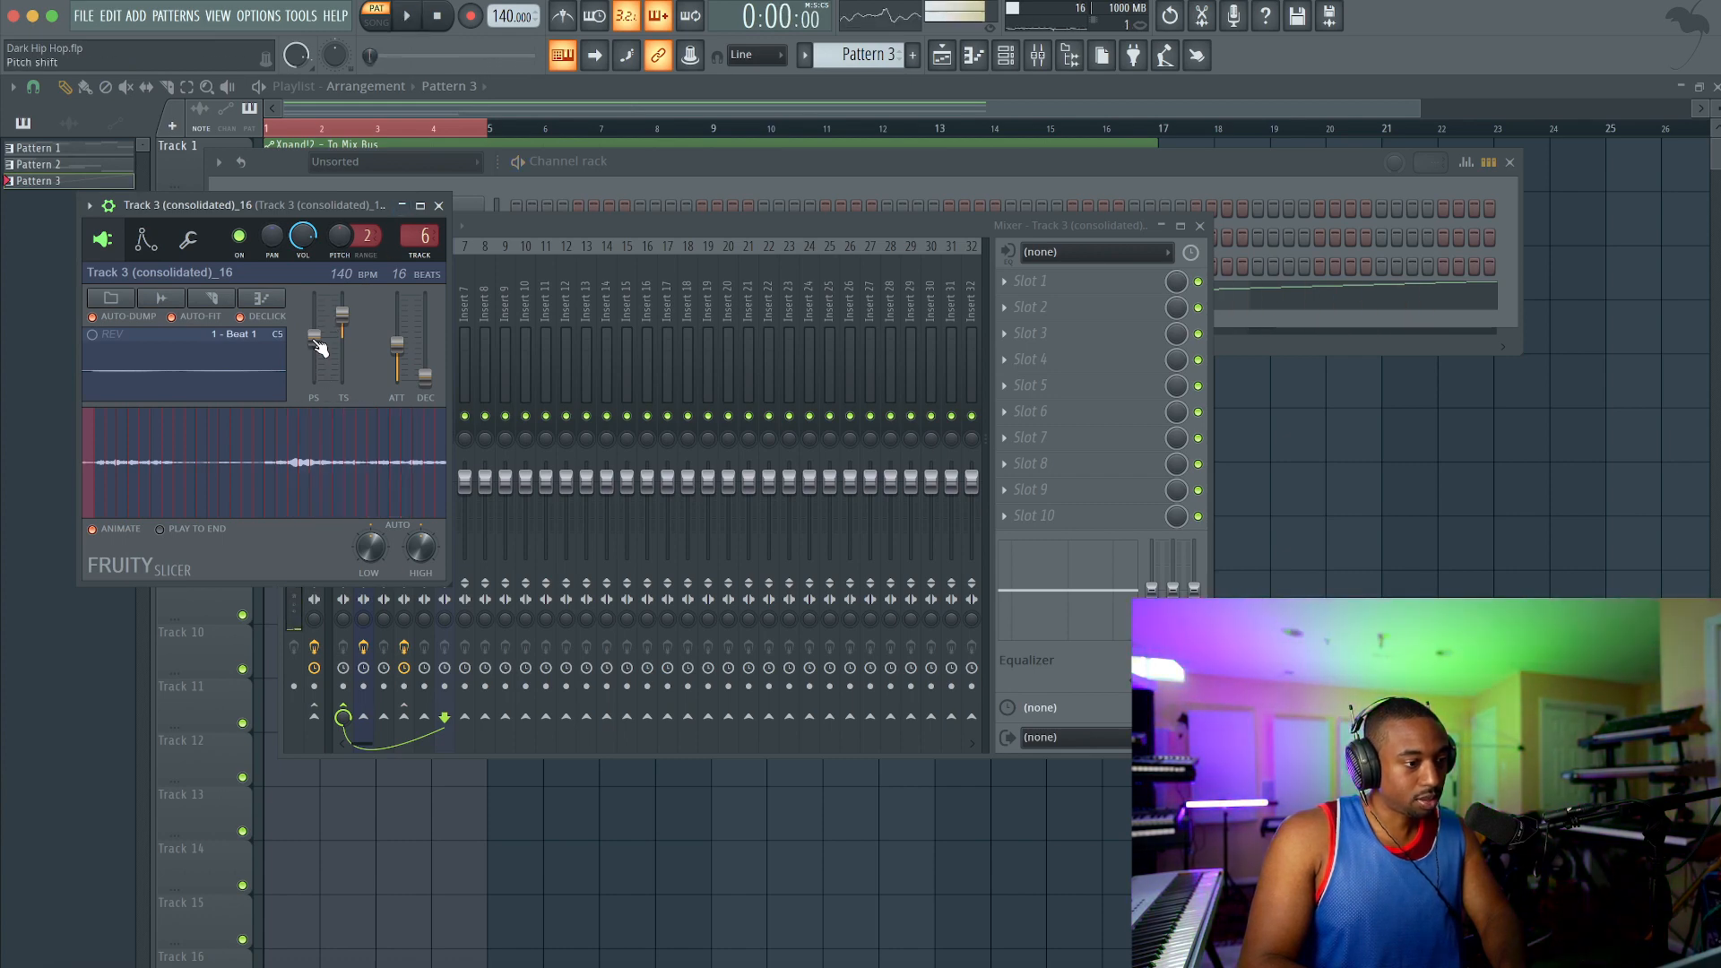
key(space)
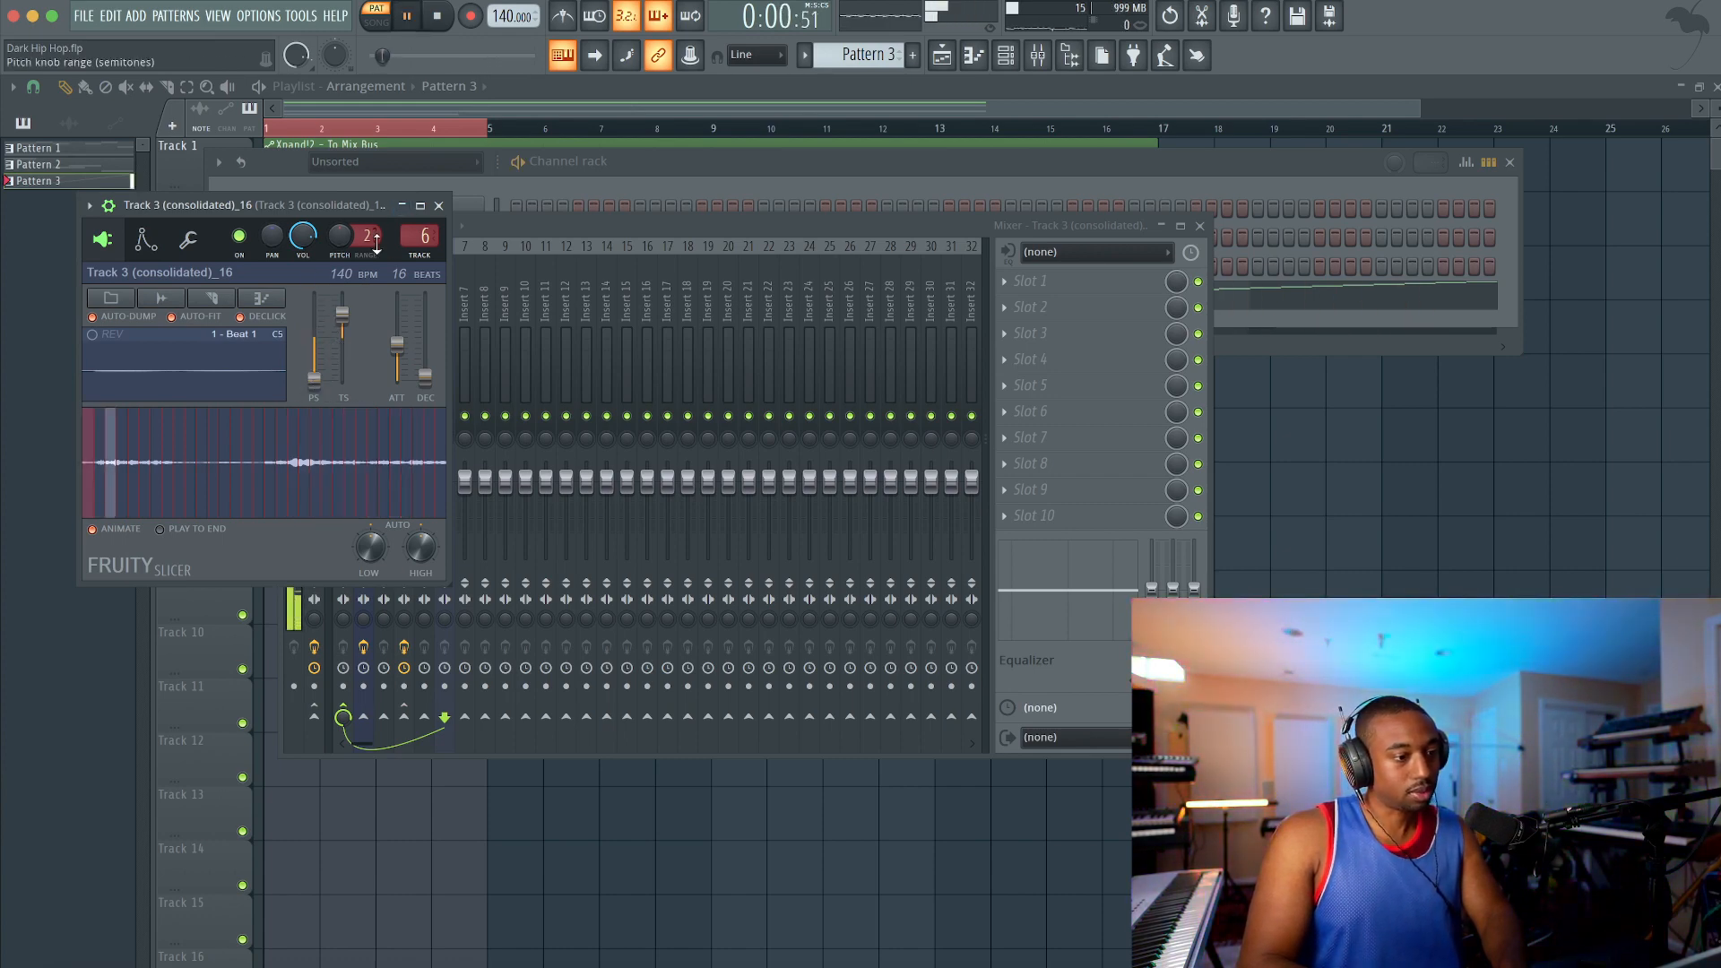
click(440, 206)
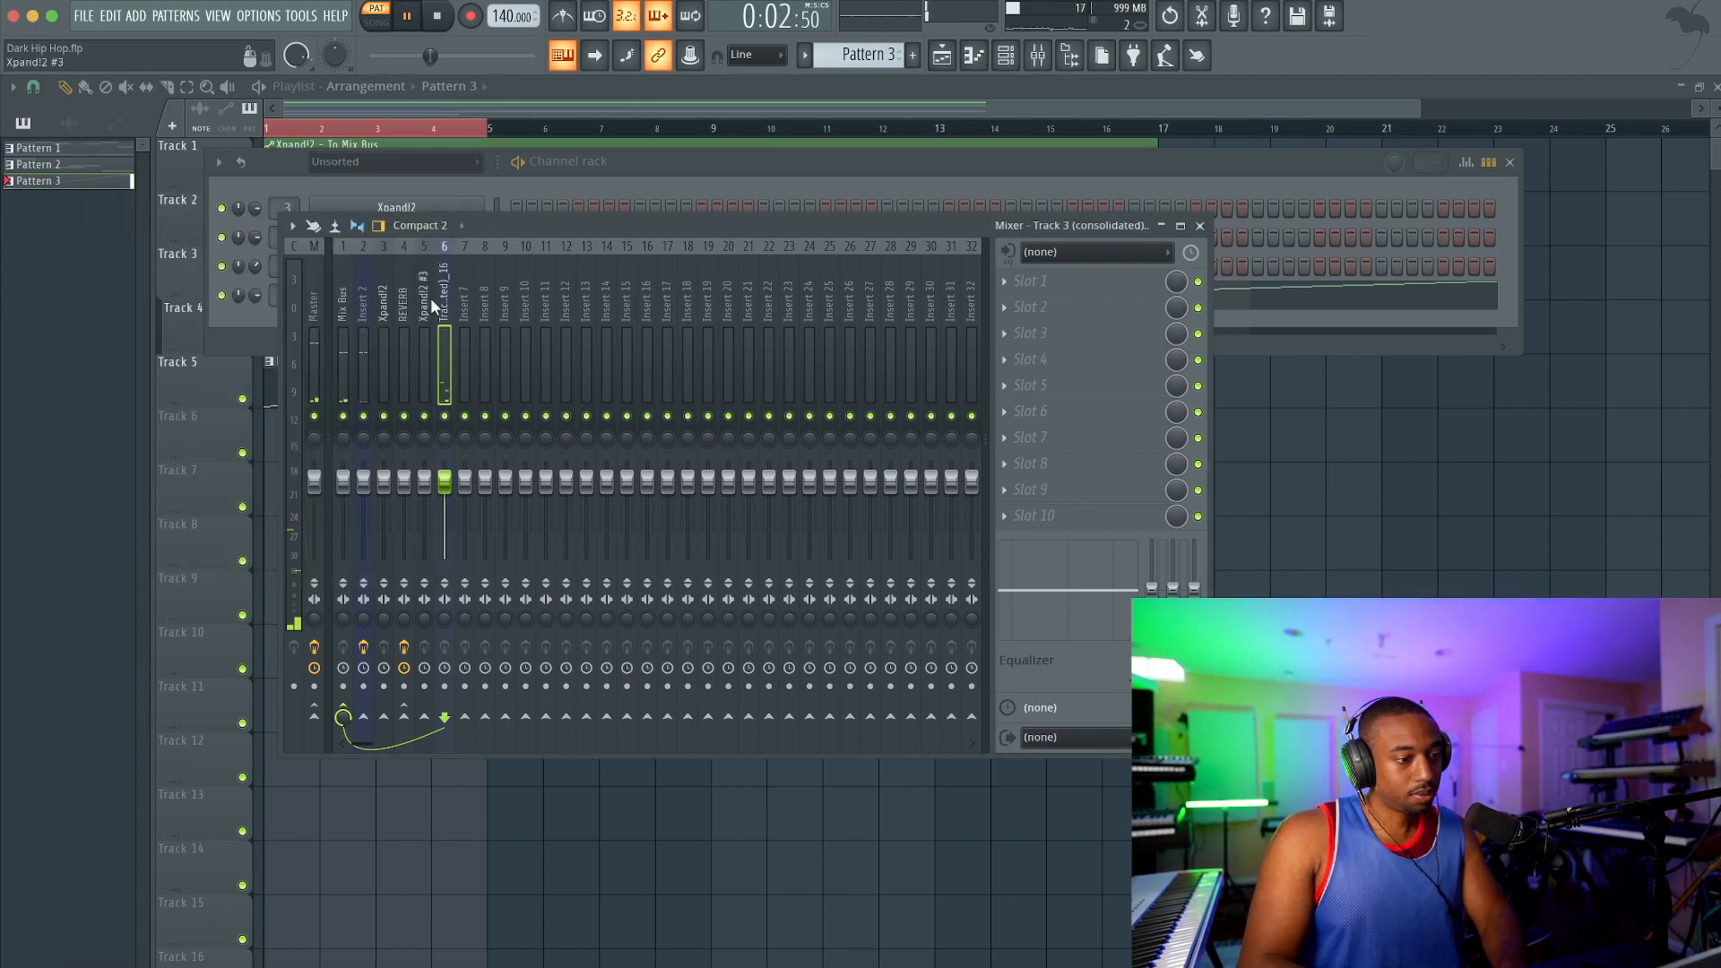
Step: Load Fruity Stereo Enhancer in the first effect slot of the slicer's mixer track and return to the playlist
click(1045, 285)
click(560, 482)
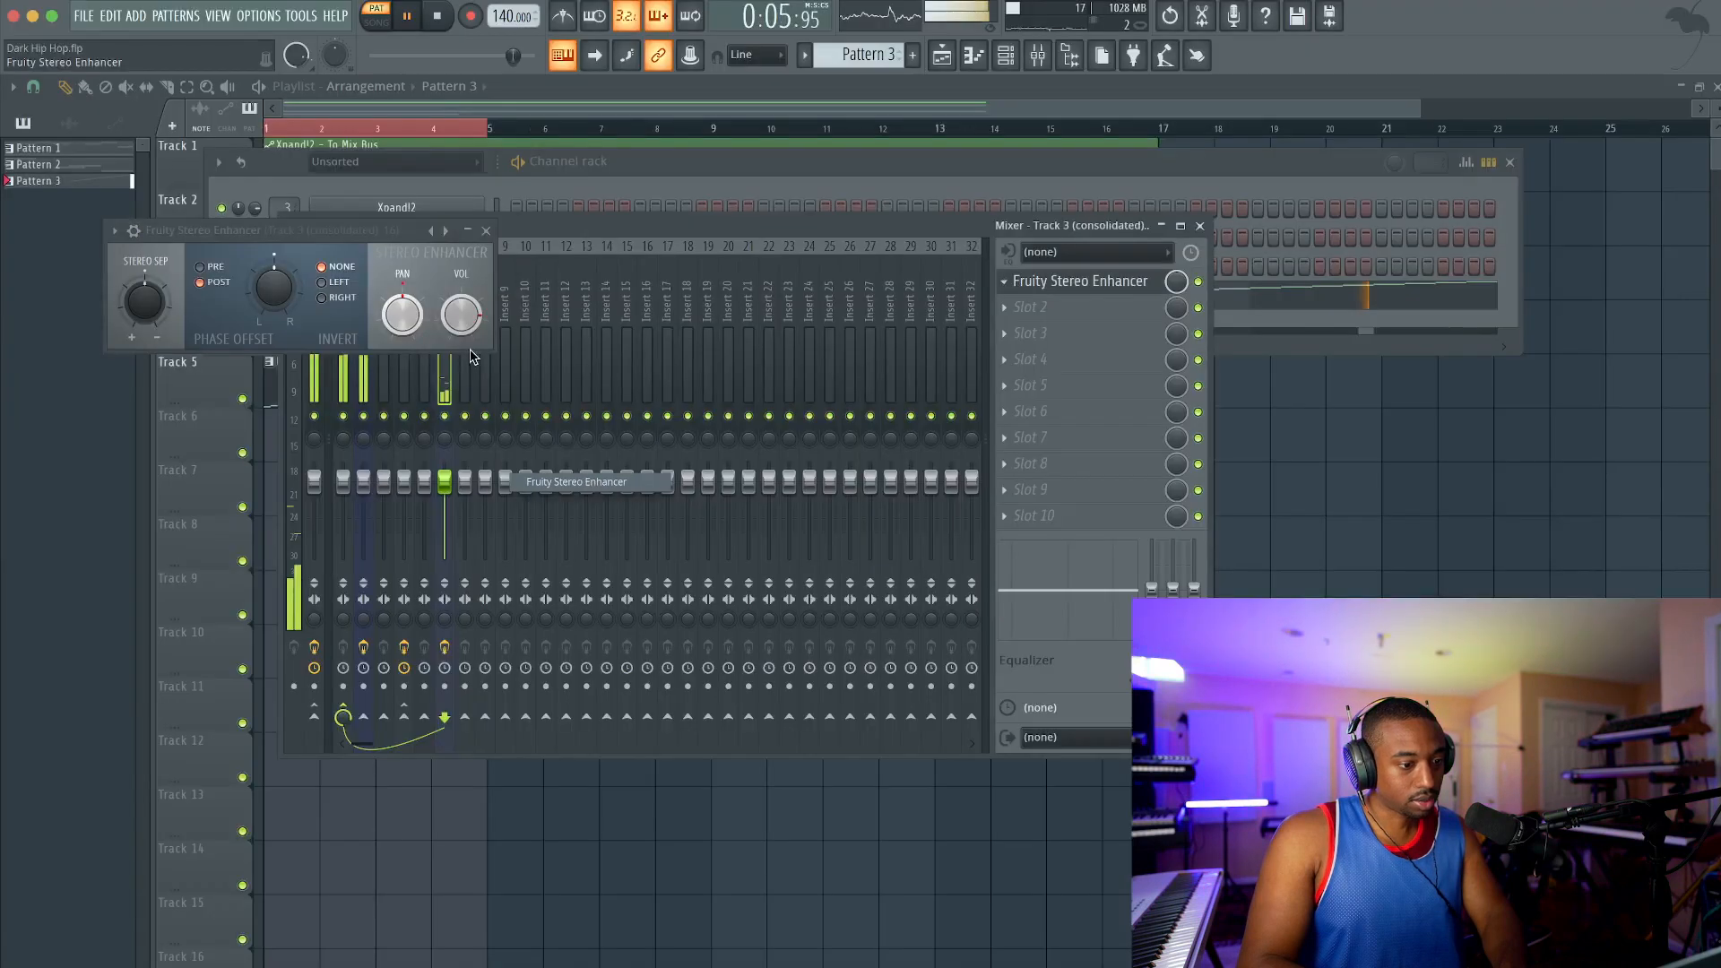
click(486, 231)
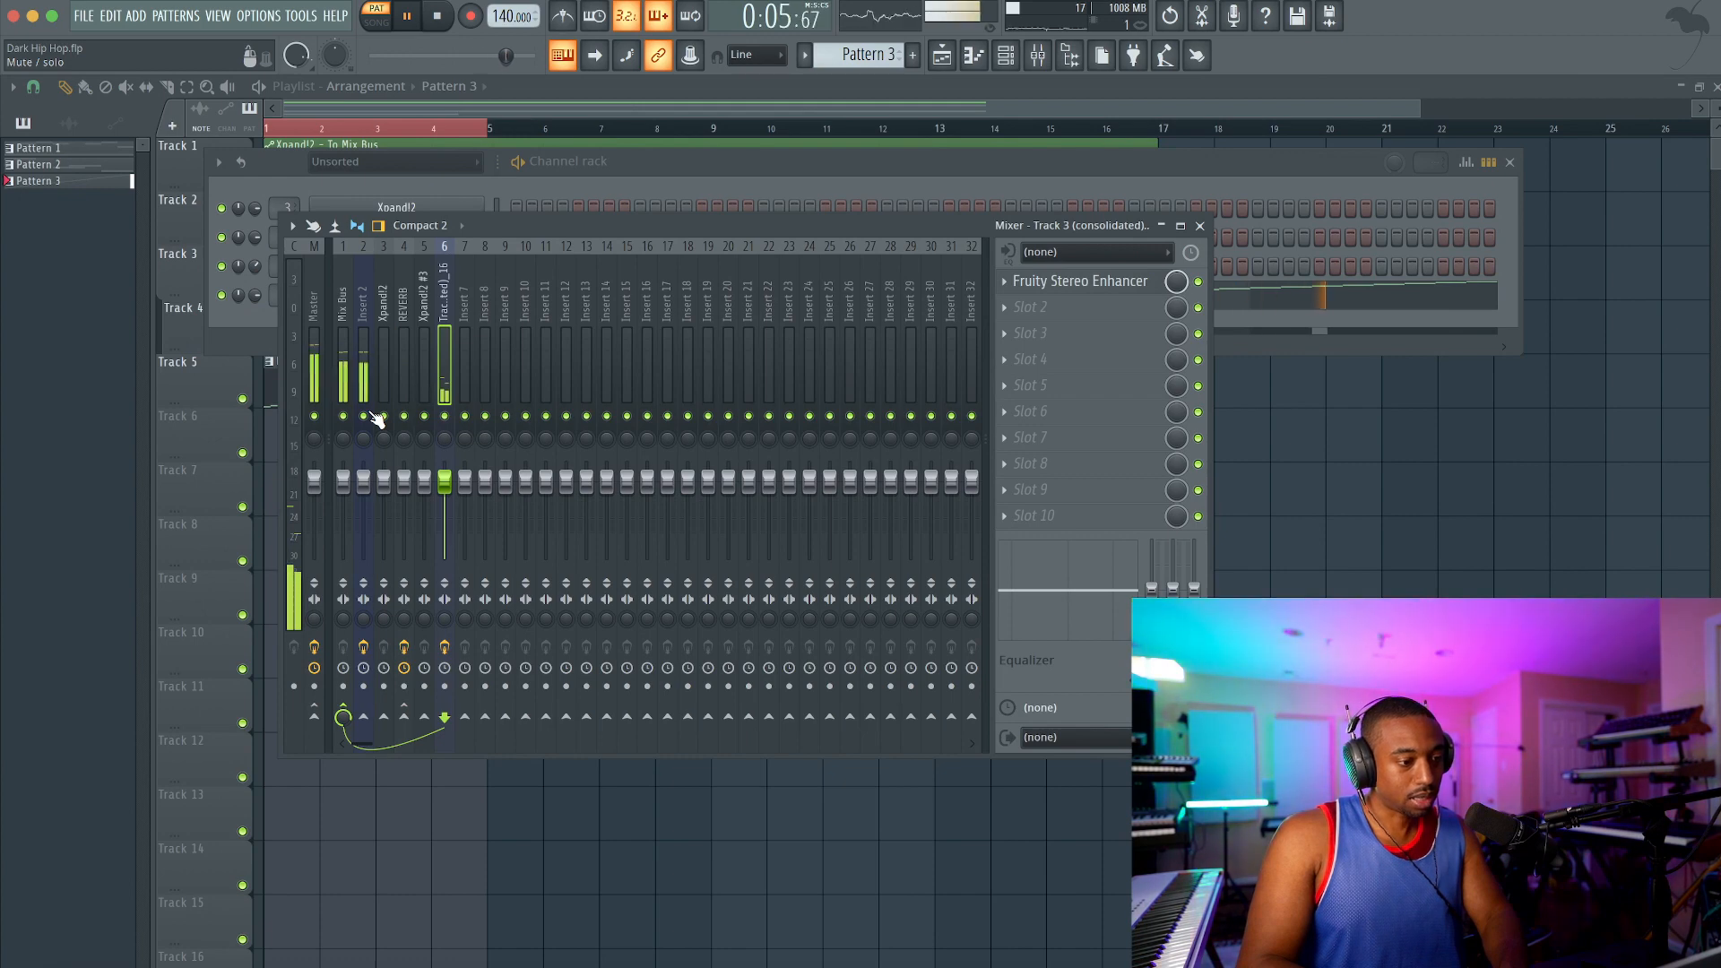
key(F12)
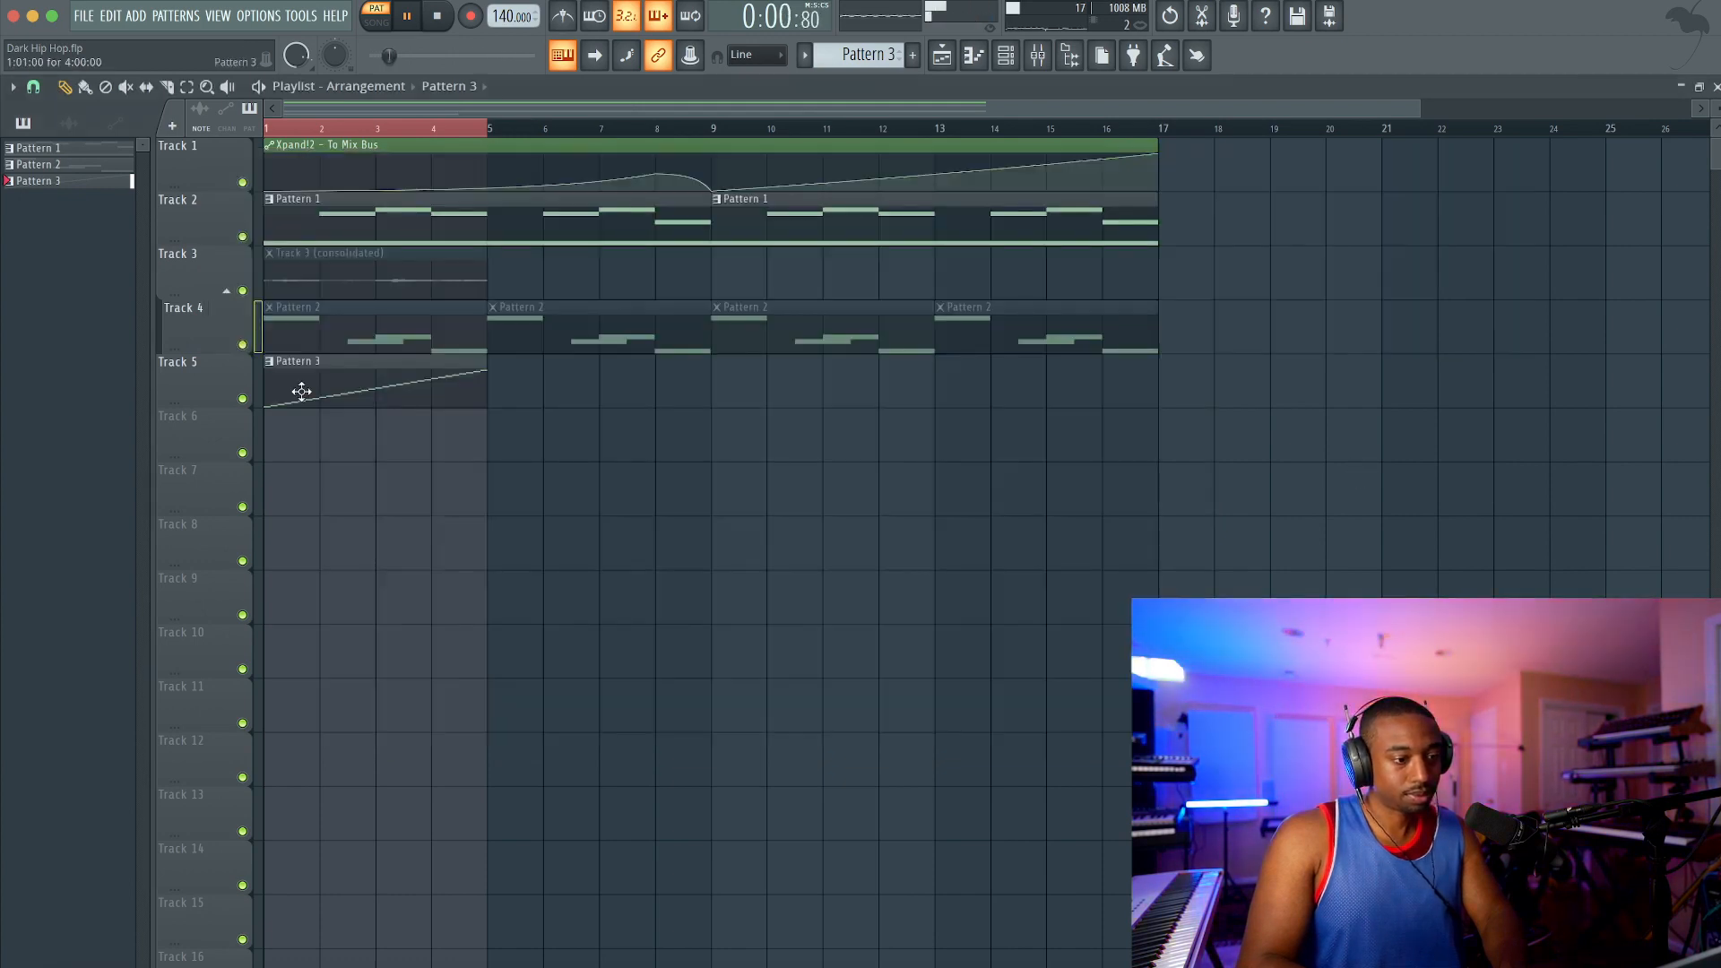
Step: Switch to song playback, copy the Pattern 3 clip to bar 9 on Track 5, and move the original to bar 5
key(l)
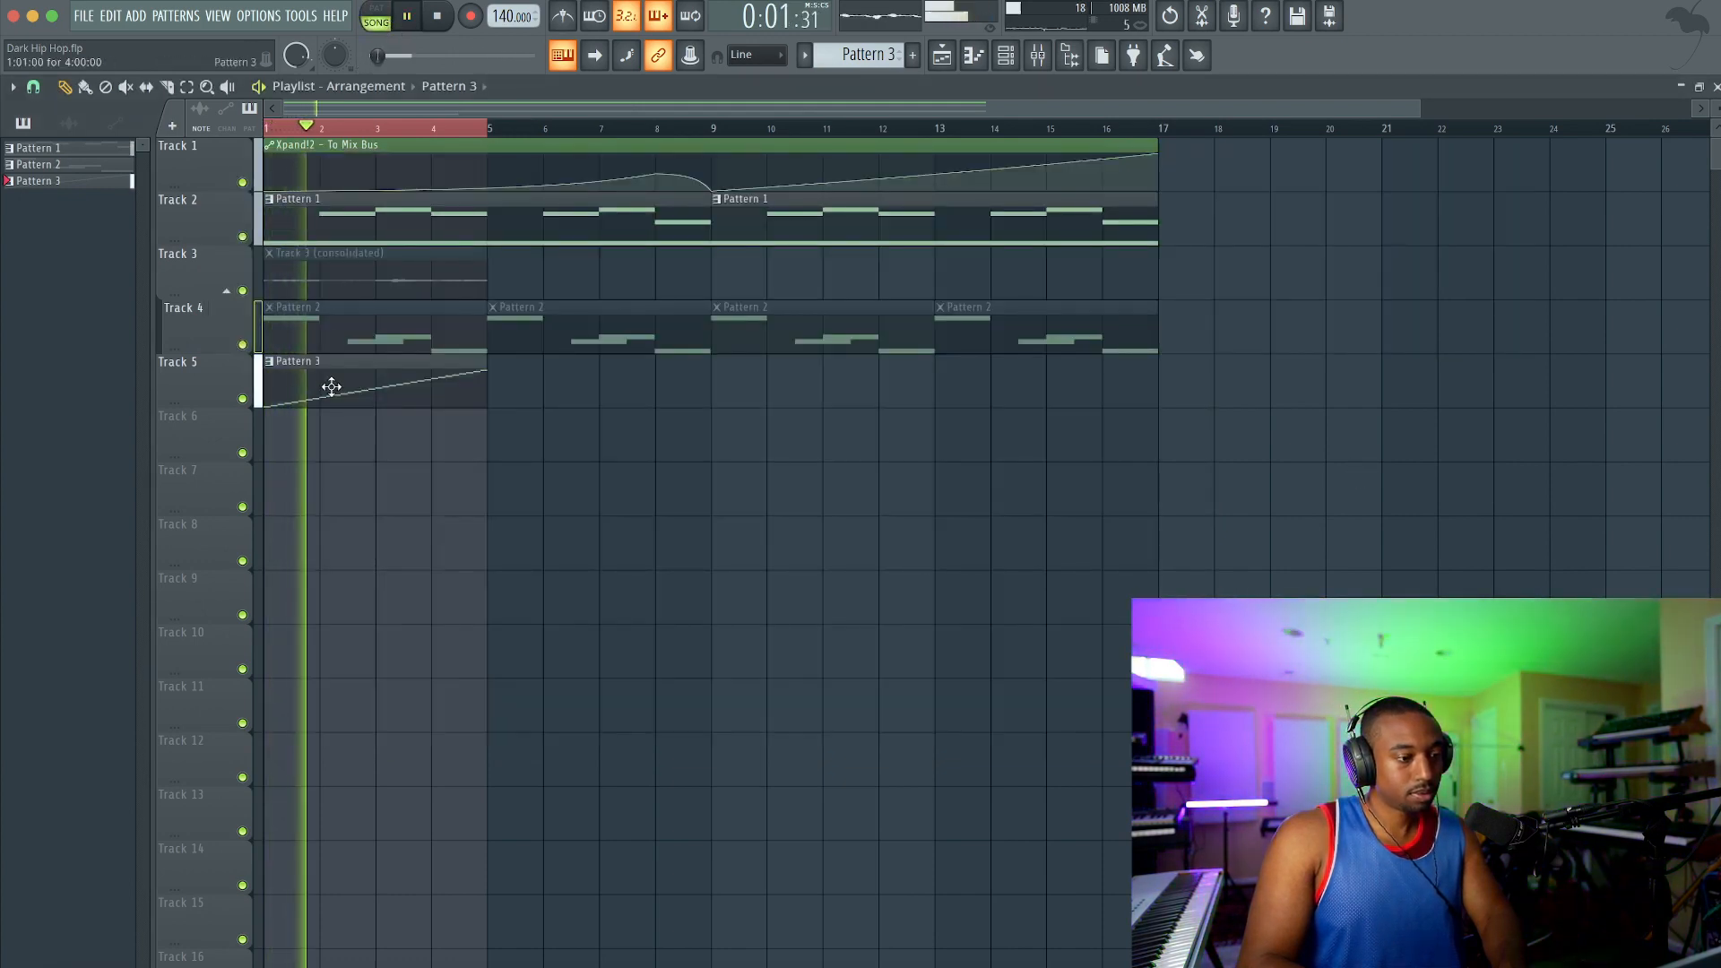
drag(331, 384, 796, 375)
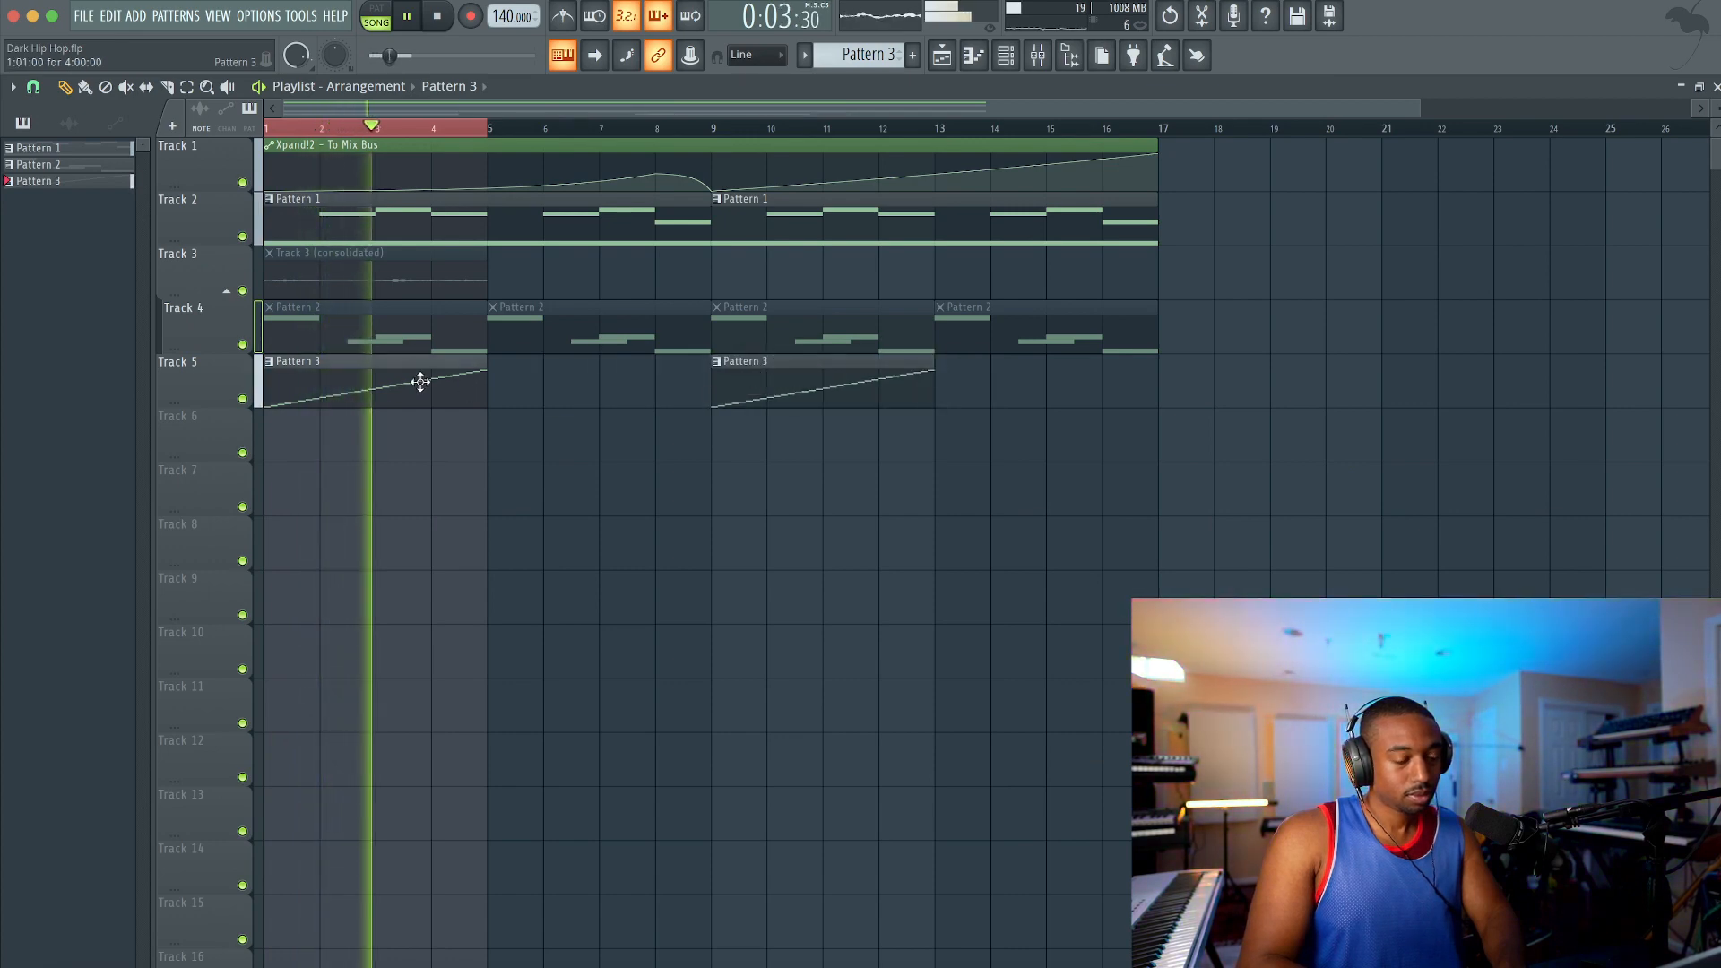
drag(422, 380, 645, 380)
Step: Unmute the four Pattern 2 clips on Track 4 and delete the last two, at bars 9 and 13
key(t)
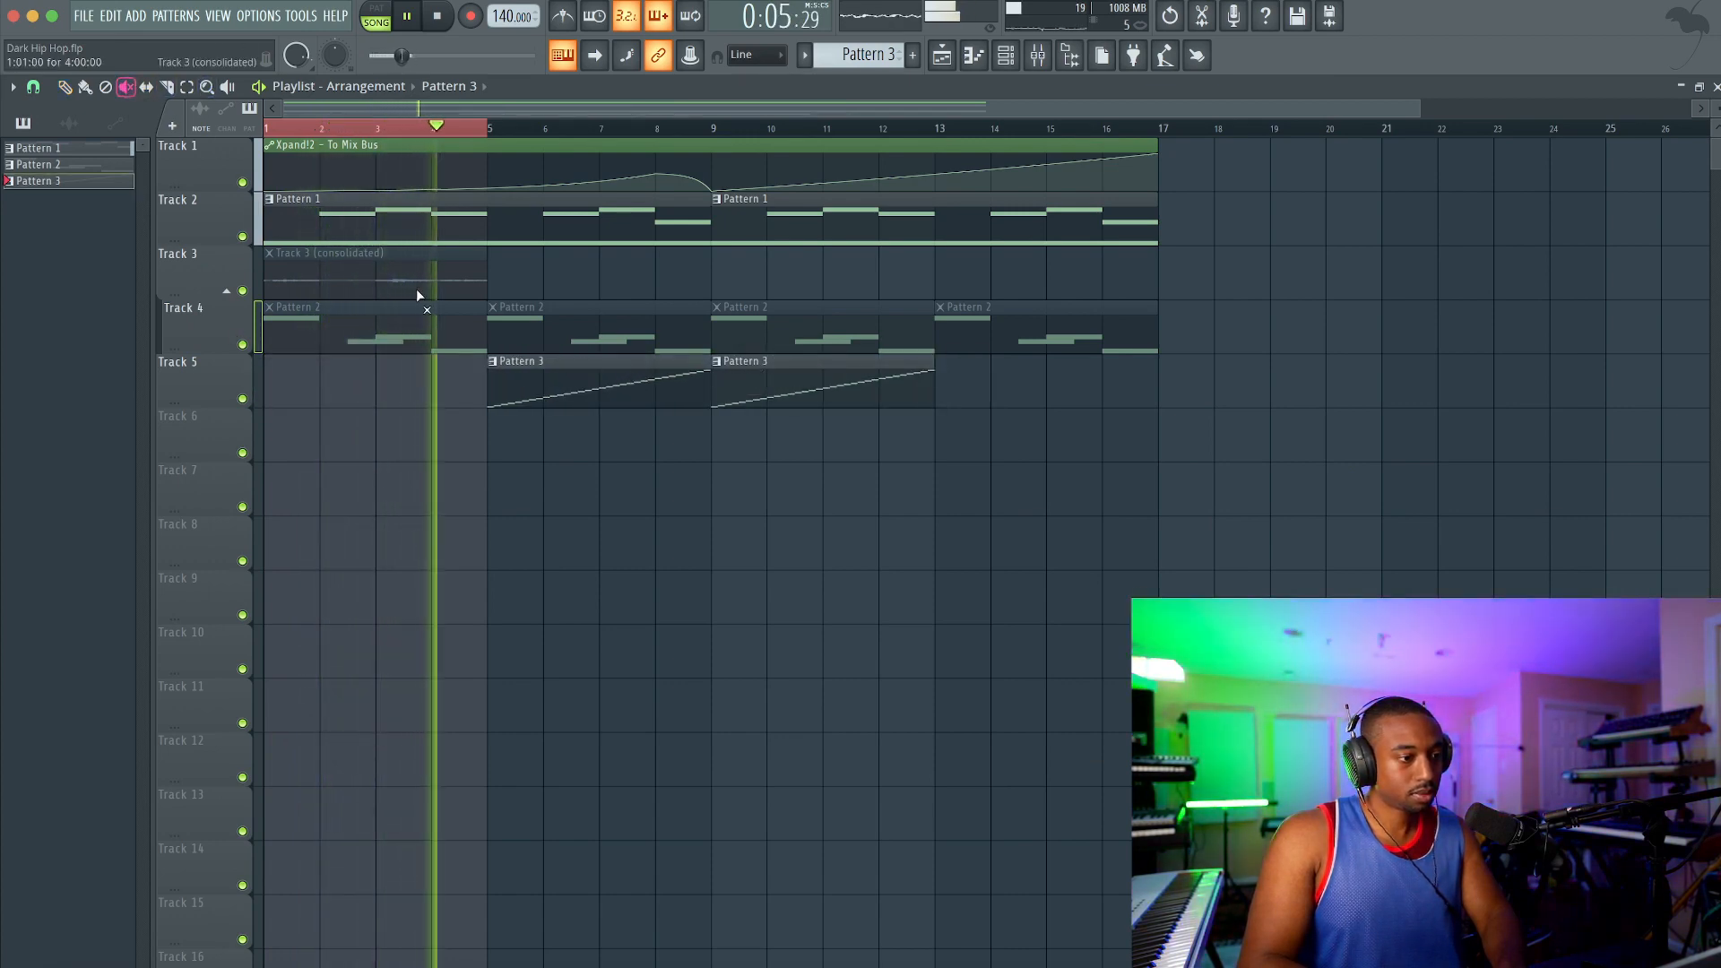
mouse_move(359, 316)
mouse_down()
mouse_move(839, 324)
mouse_move(942, 310)
mouse_up()
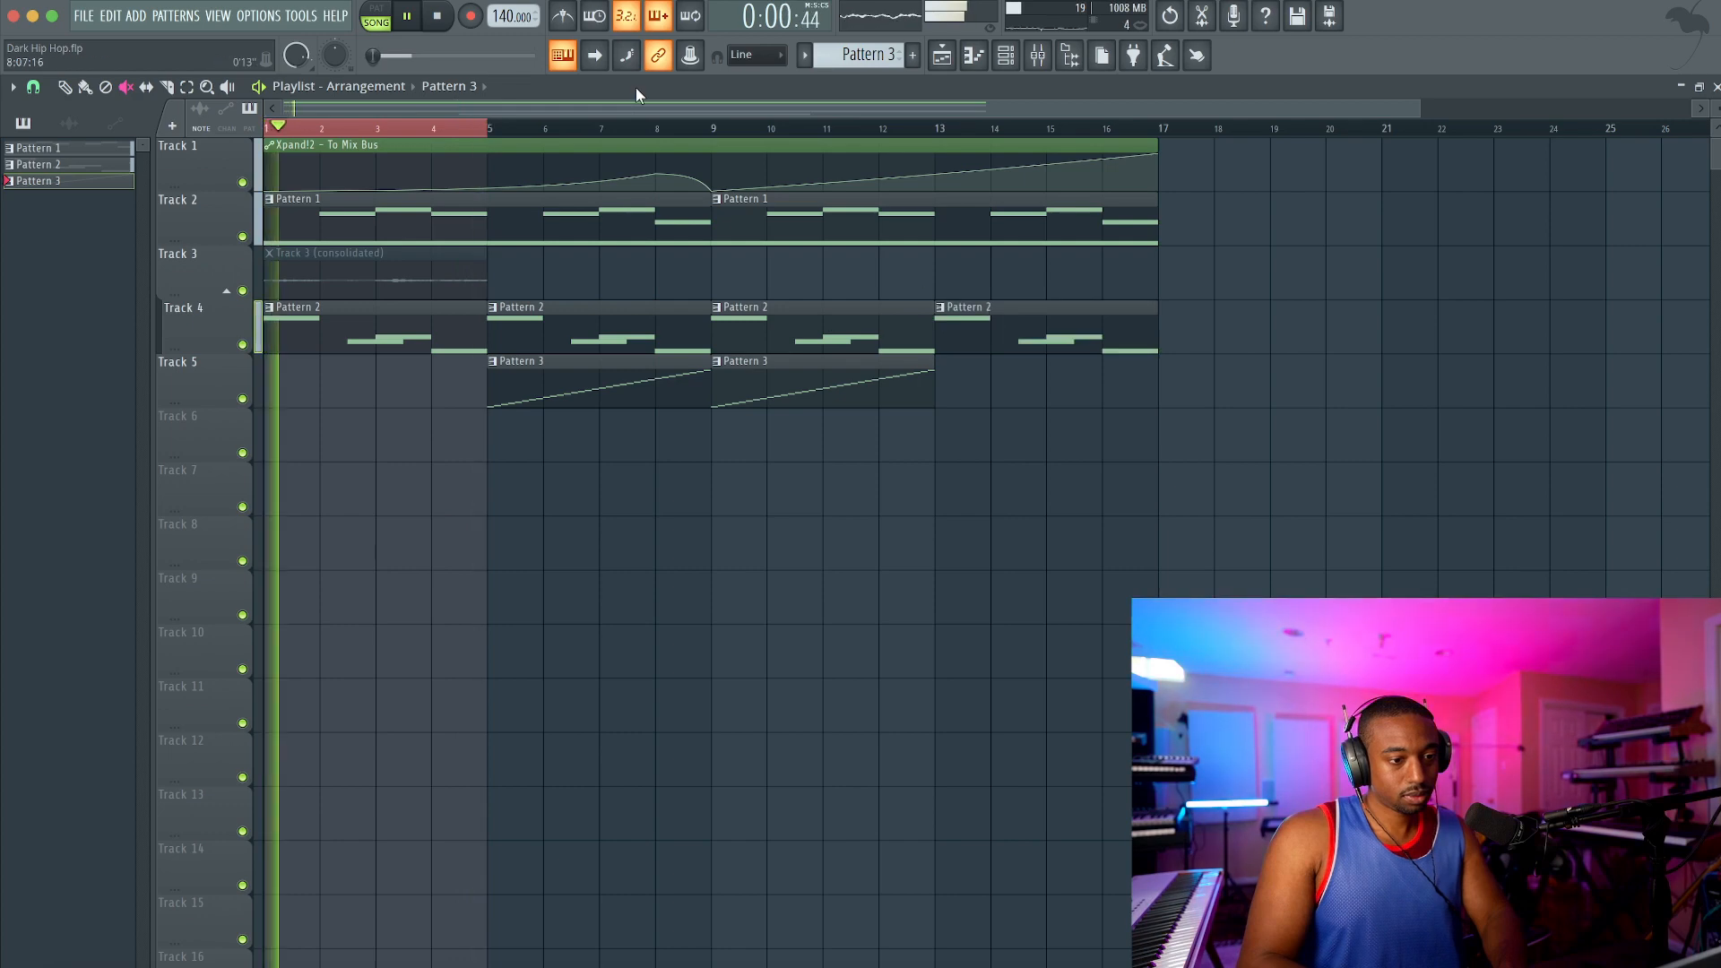
scroll(909, 185, down, 1)
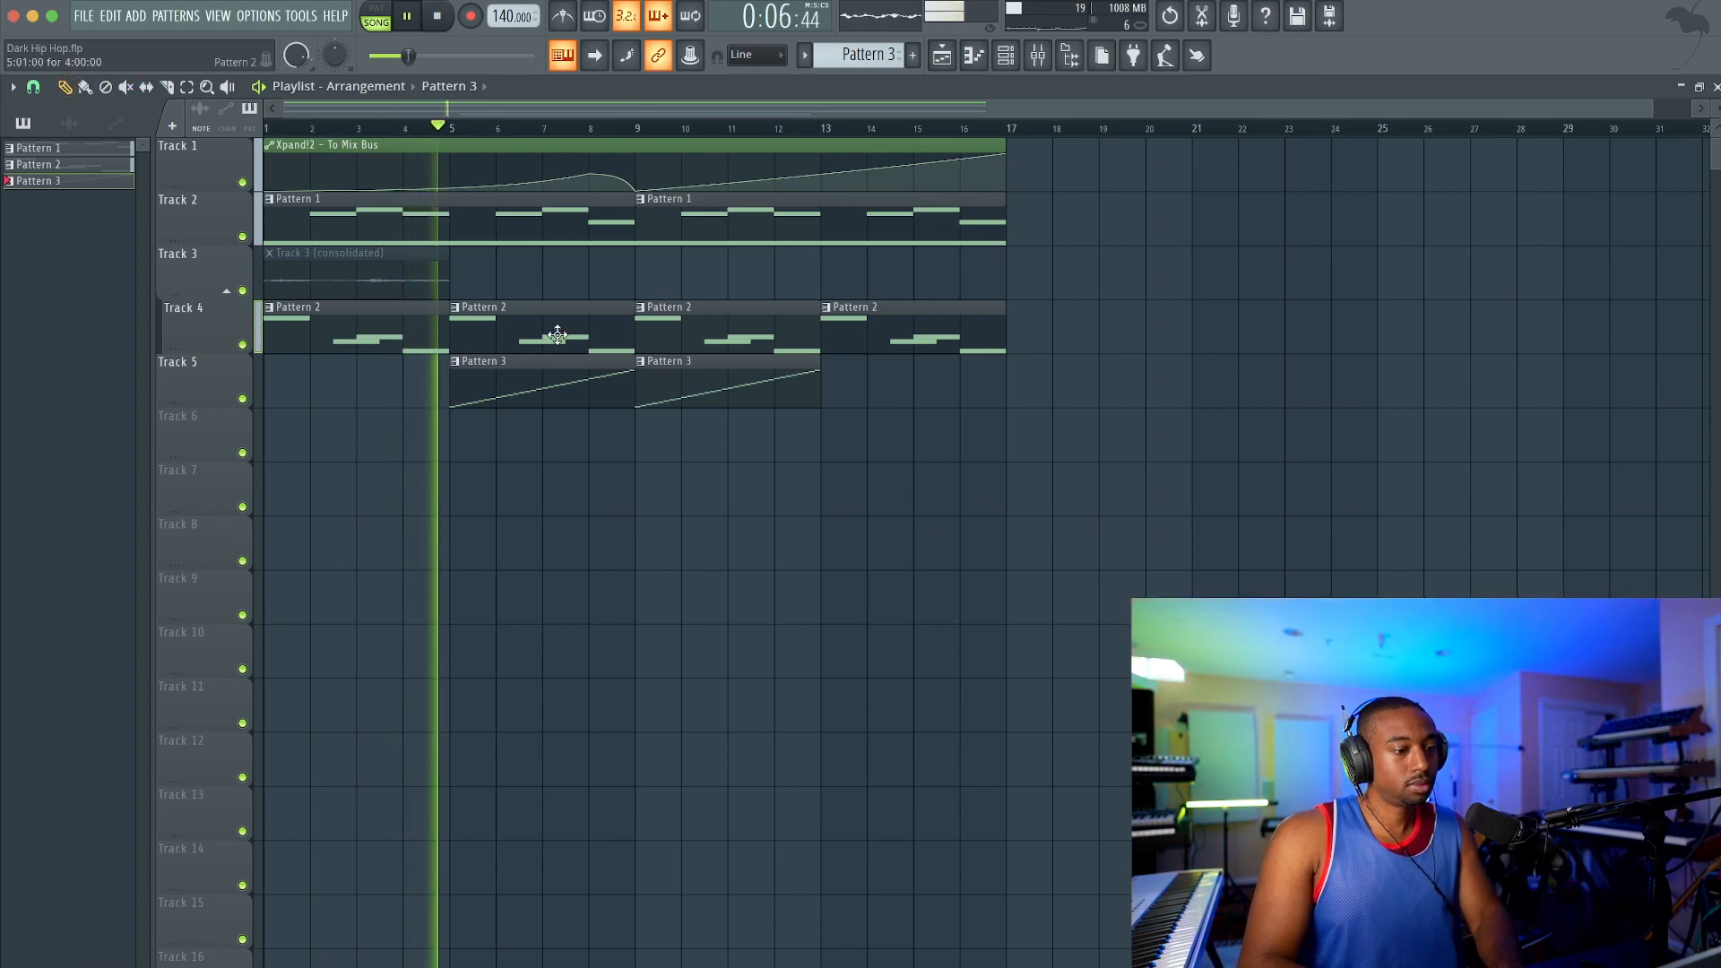
click(1005, 55)
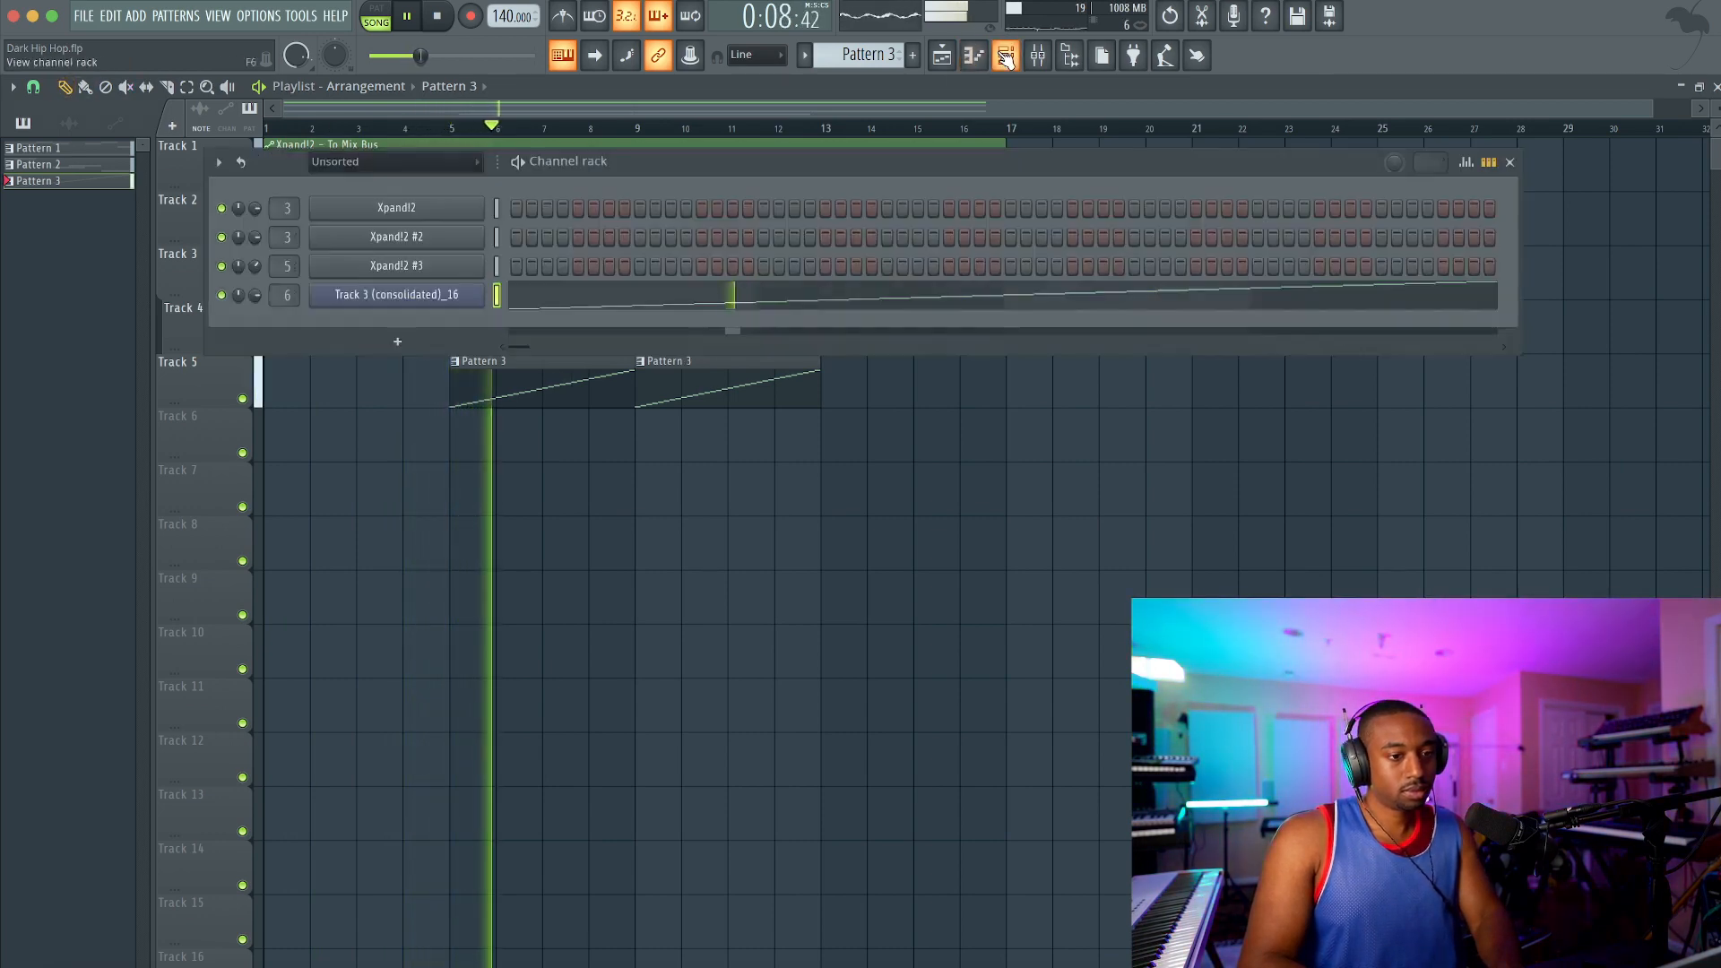
right_click(636, 482)
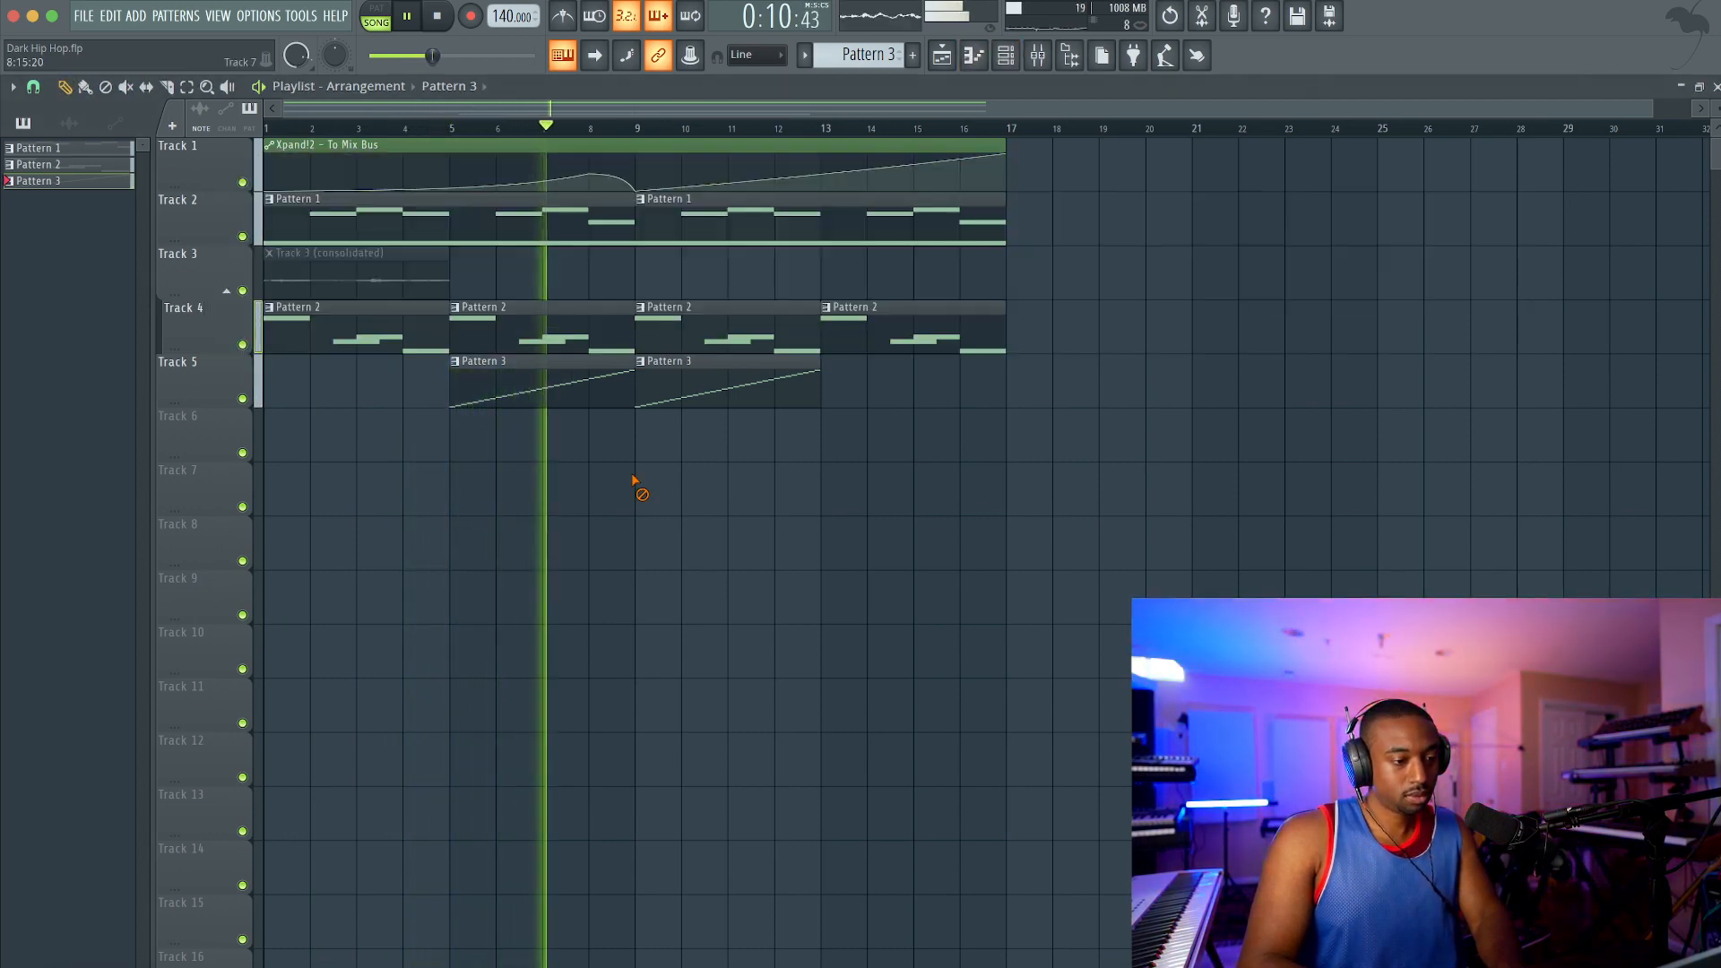
right_click(699, 346)
right_click(911, 346)
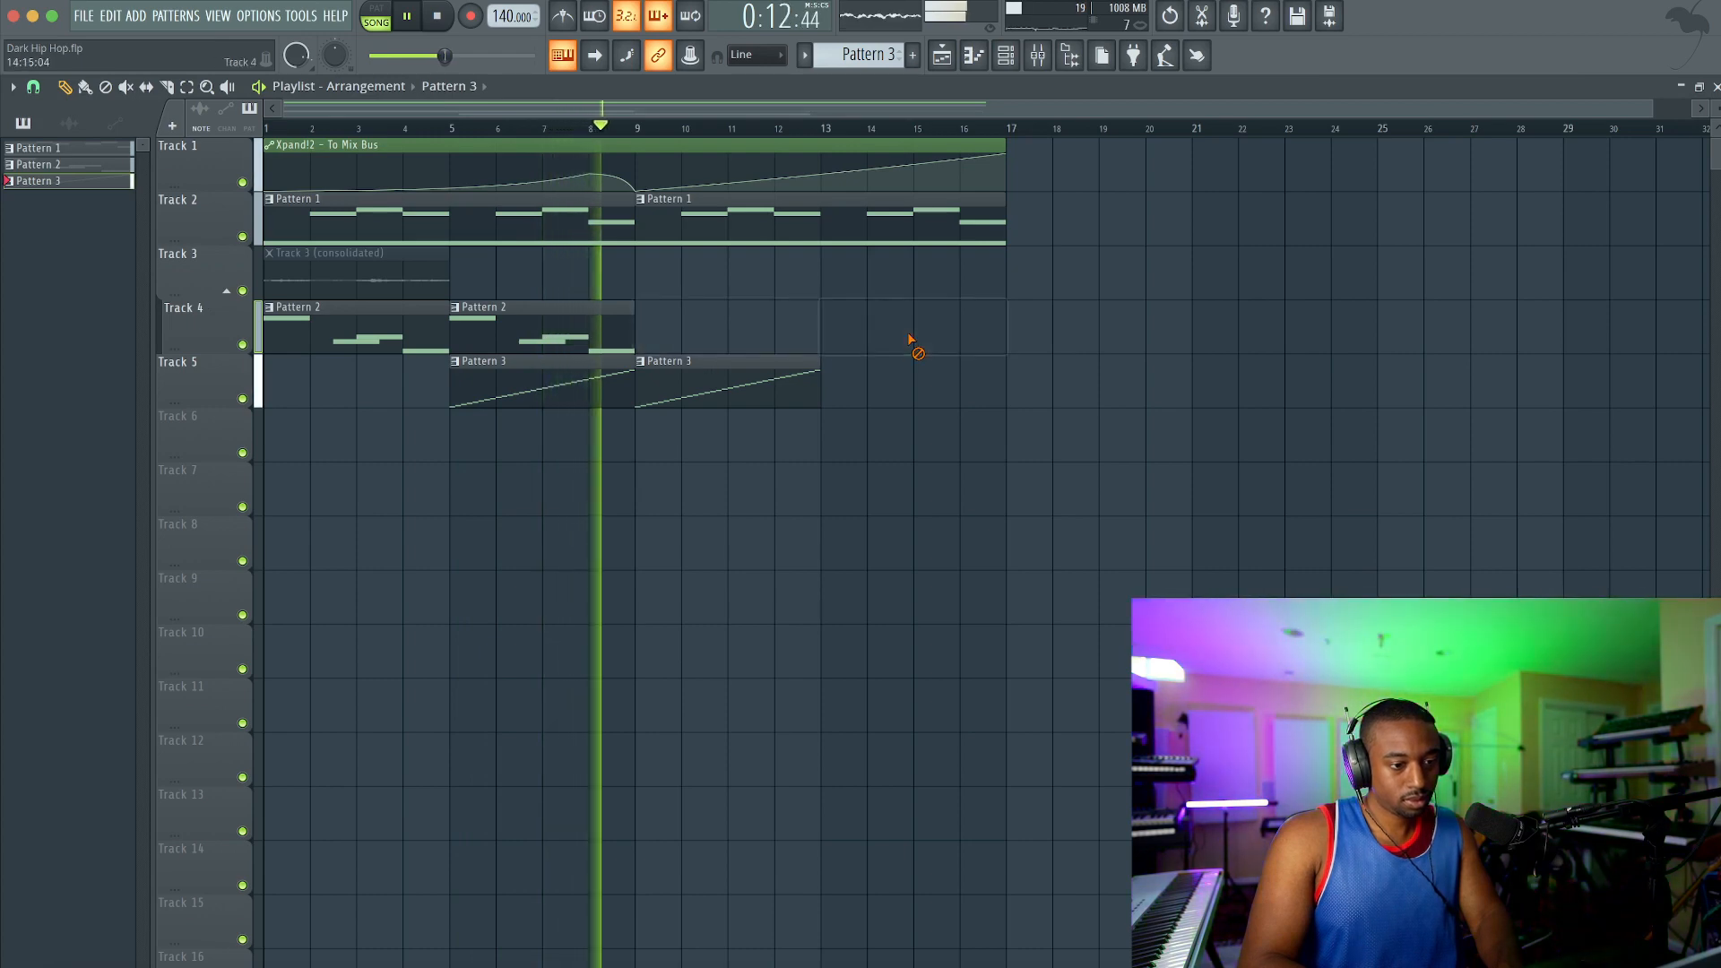
Step: Try an extra Pattern 3 clip at bar 13 on Track 5, remove it, and save the project
click(831, 380)
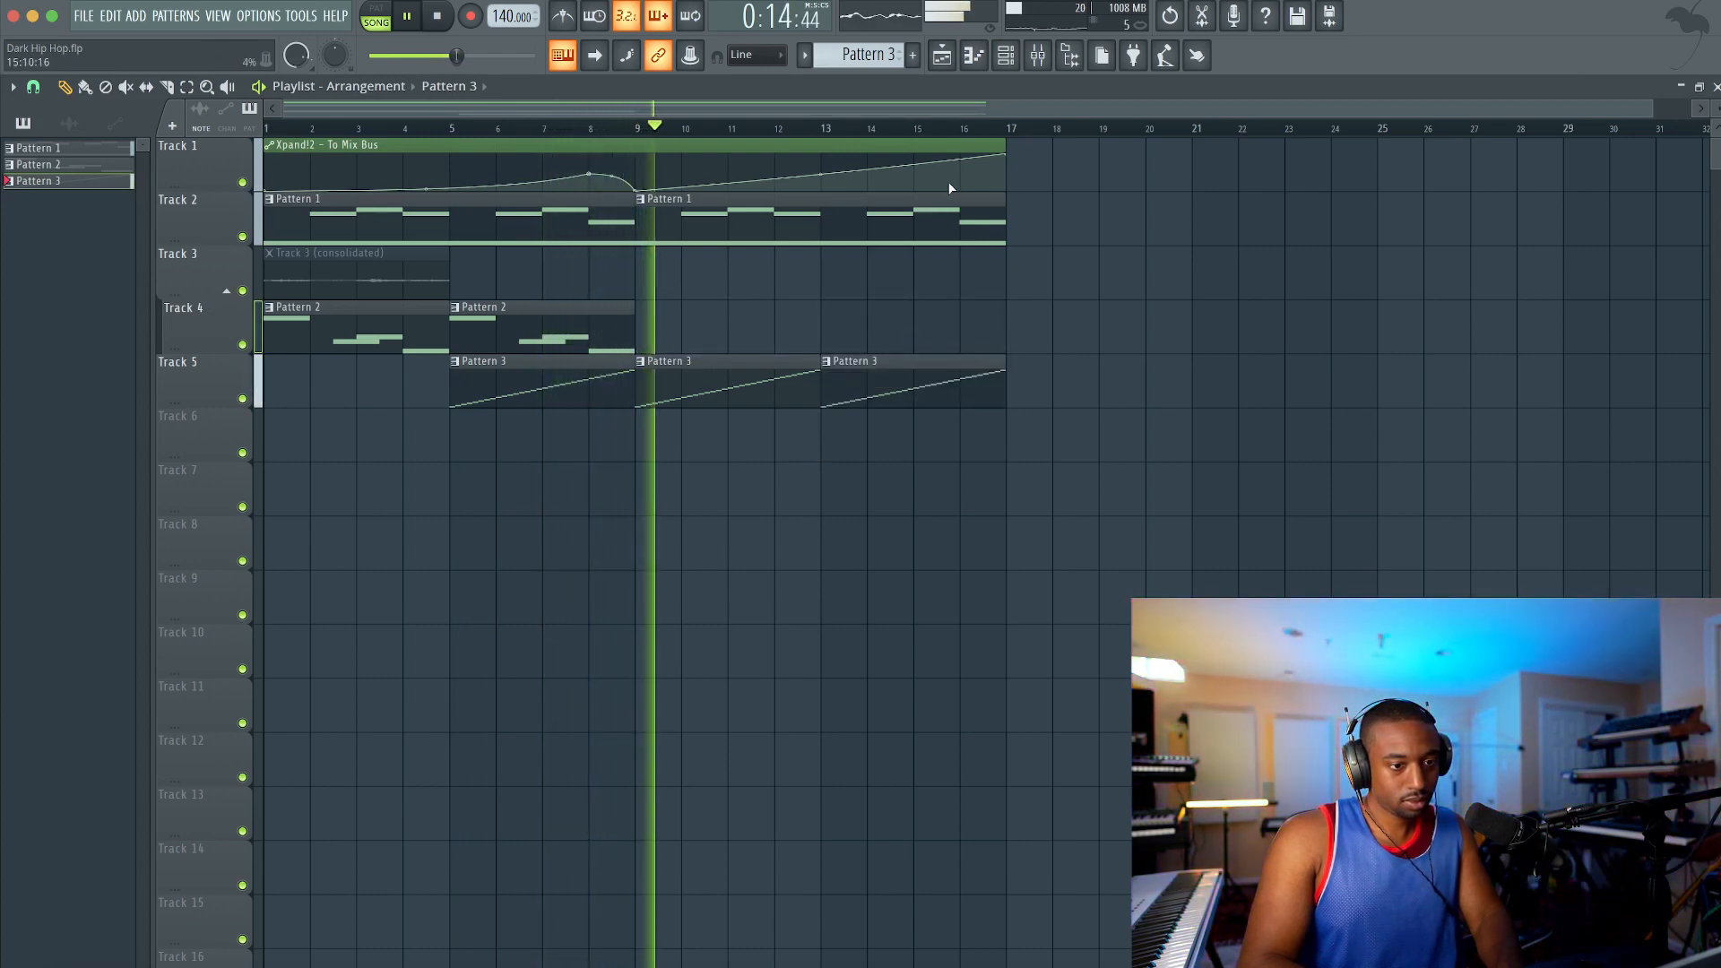
right_click(837, 375)
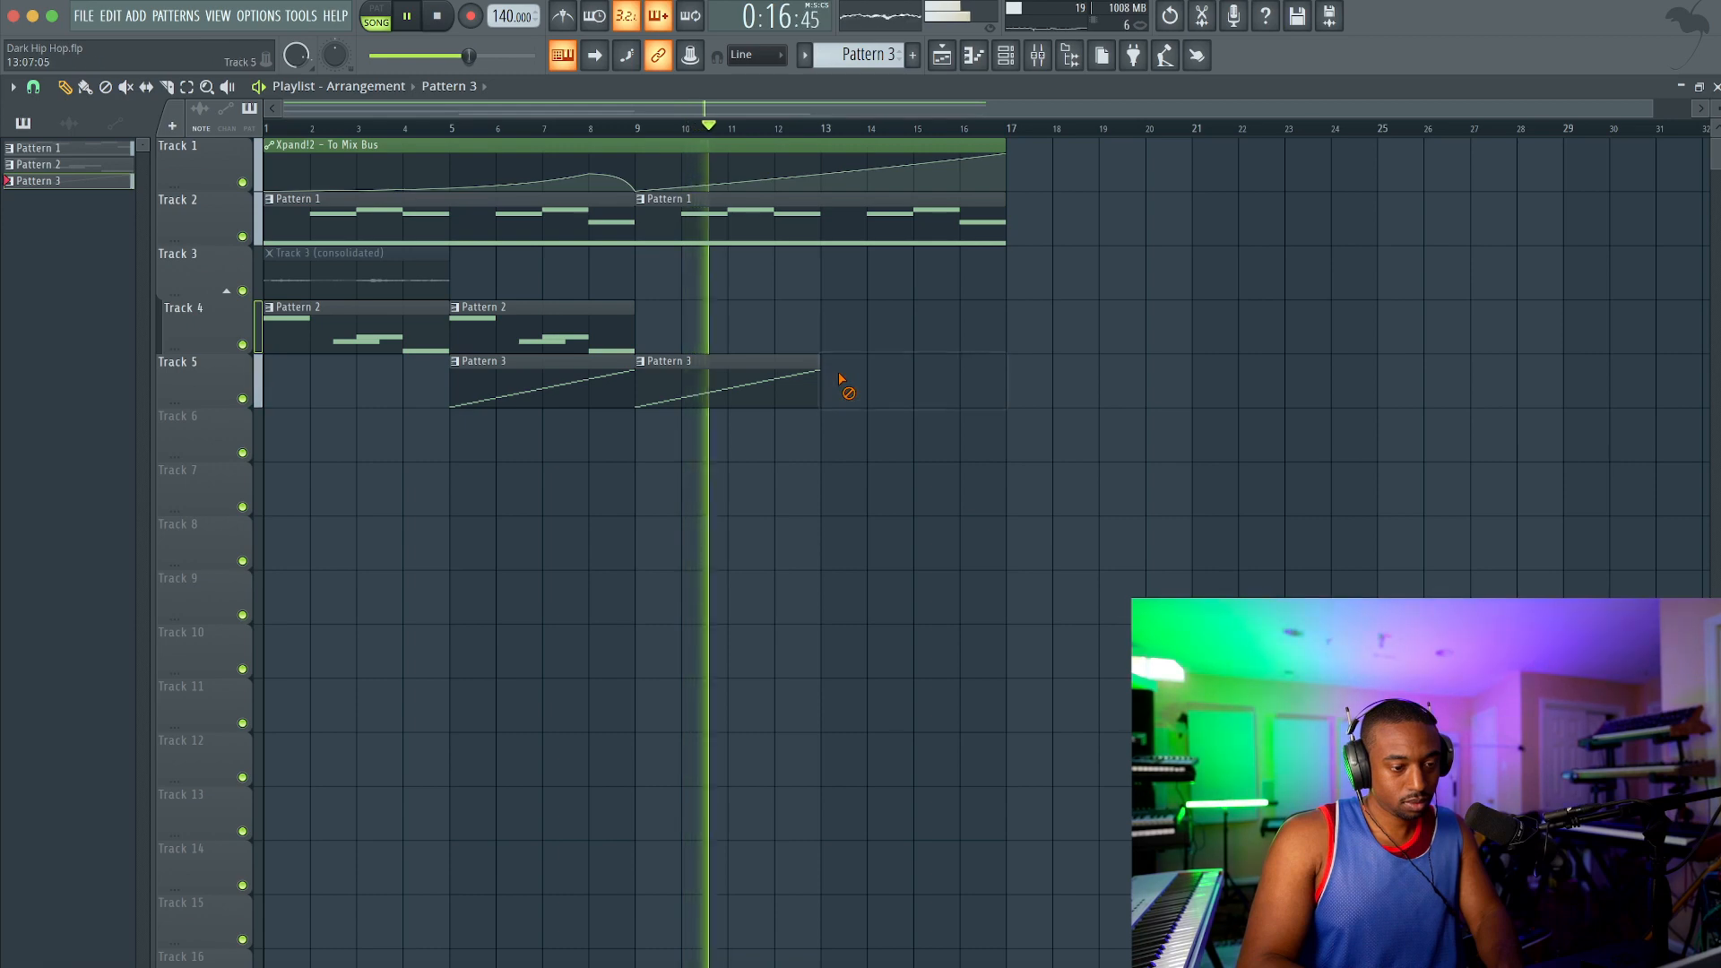
key(ctrl+s)
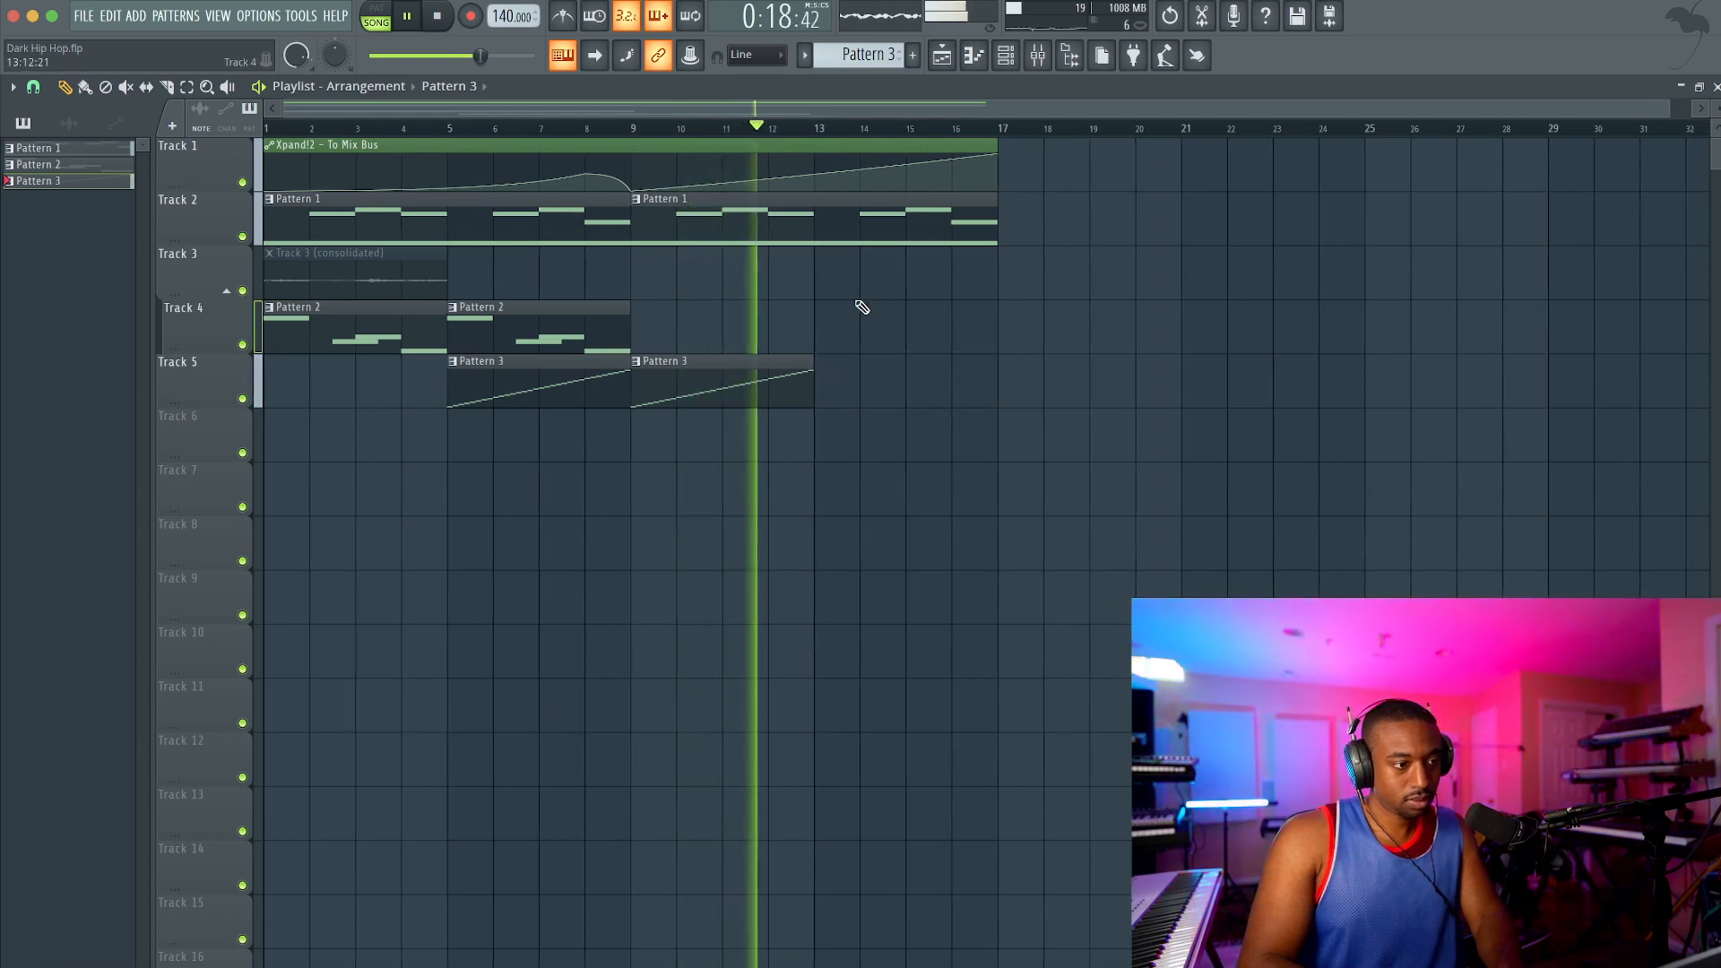
Step: Play the arrangement through while checking the mixer levels of the pads, bells and slicer, and stop playback
scroll(860, 303, down, 3)
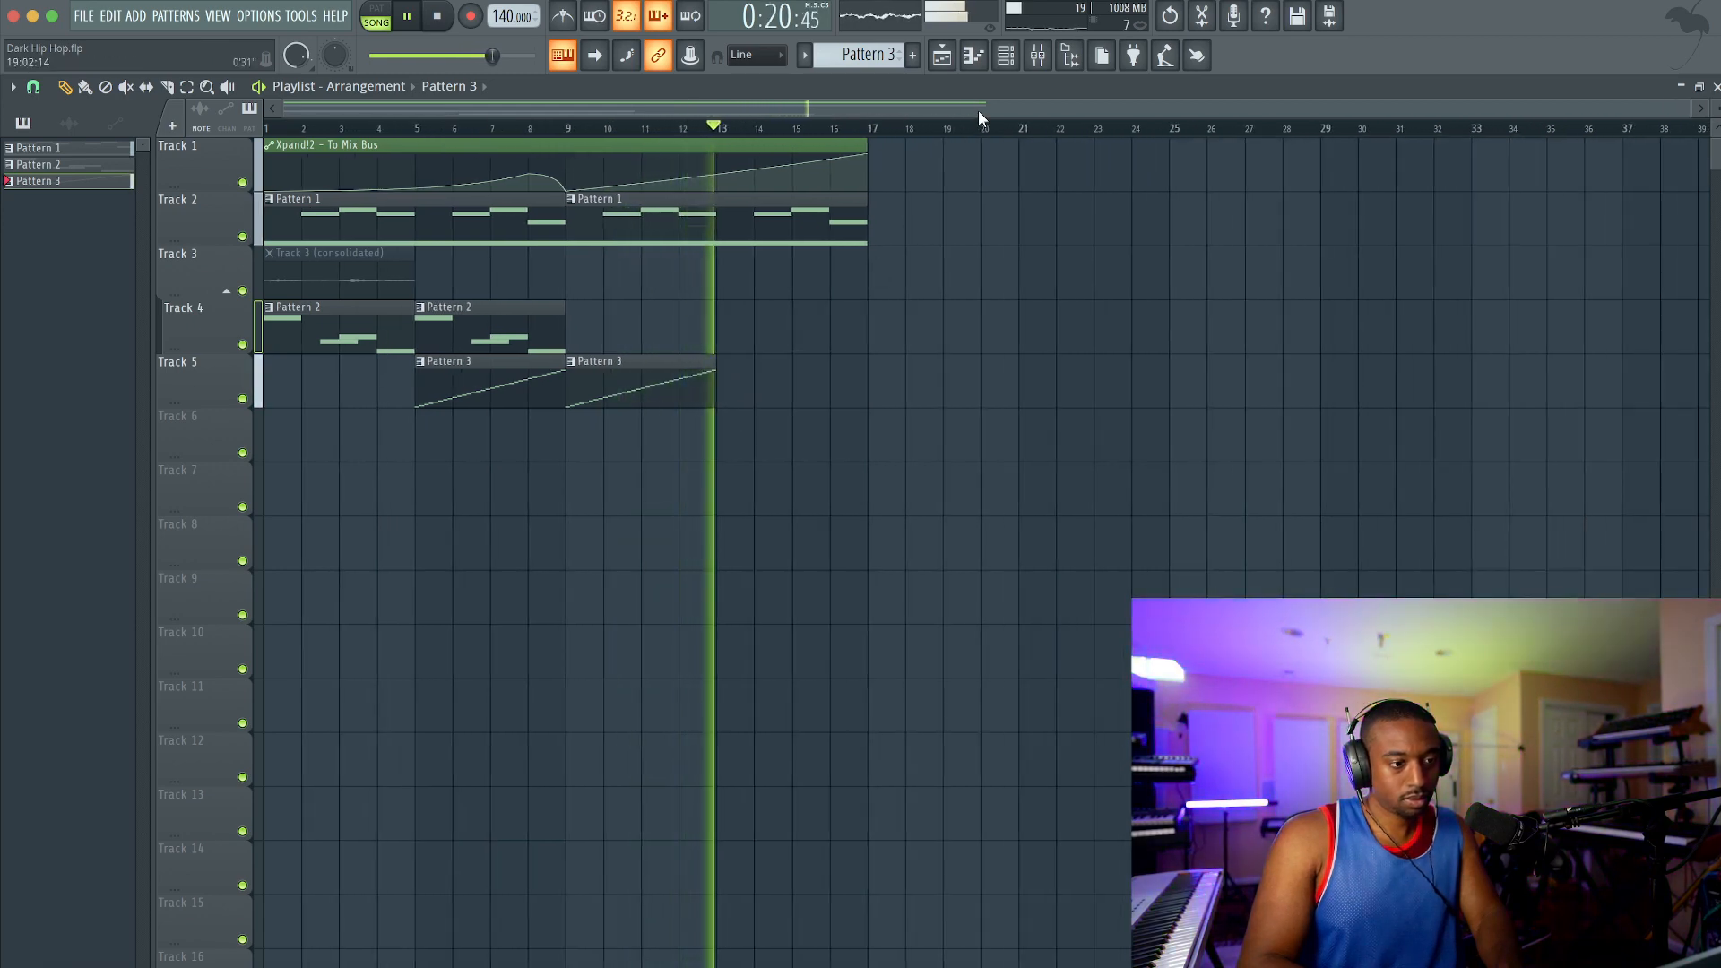
click(1006, 56)
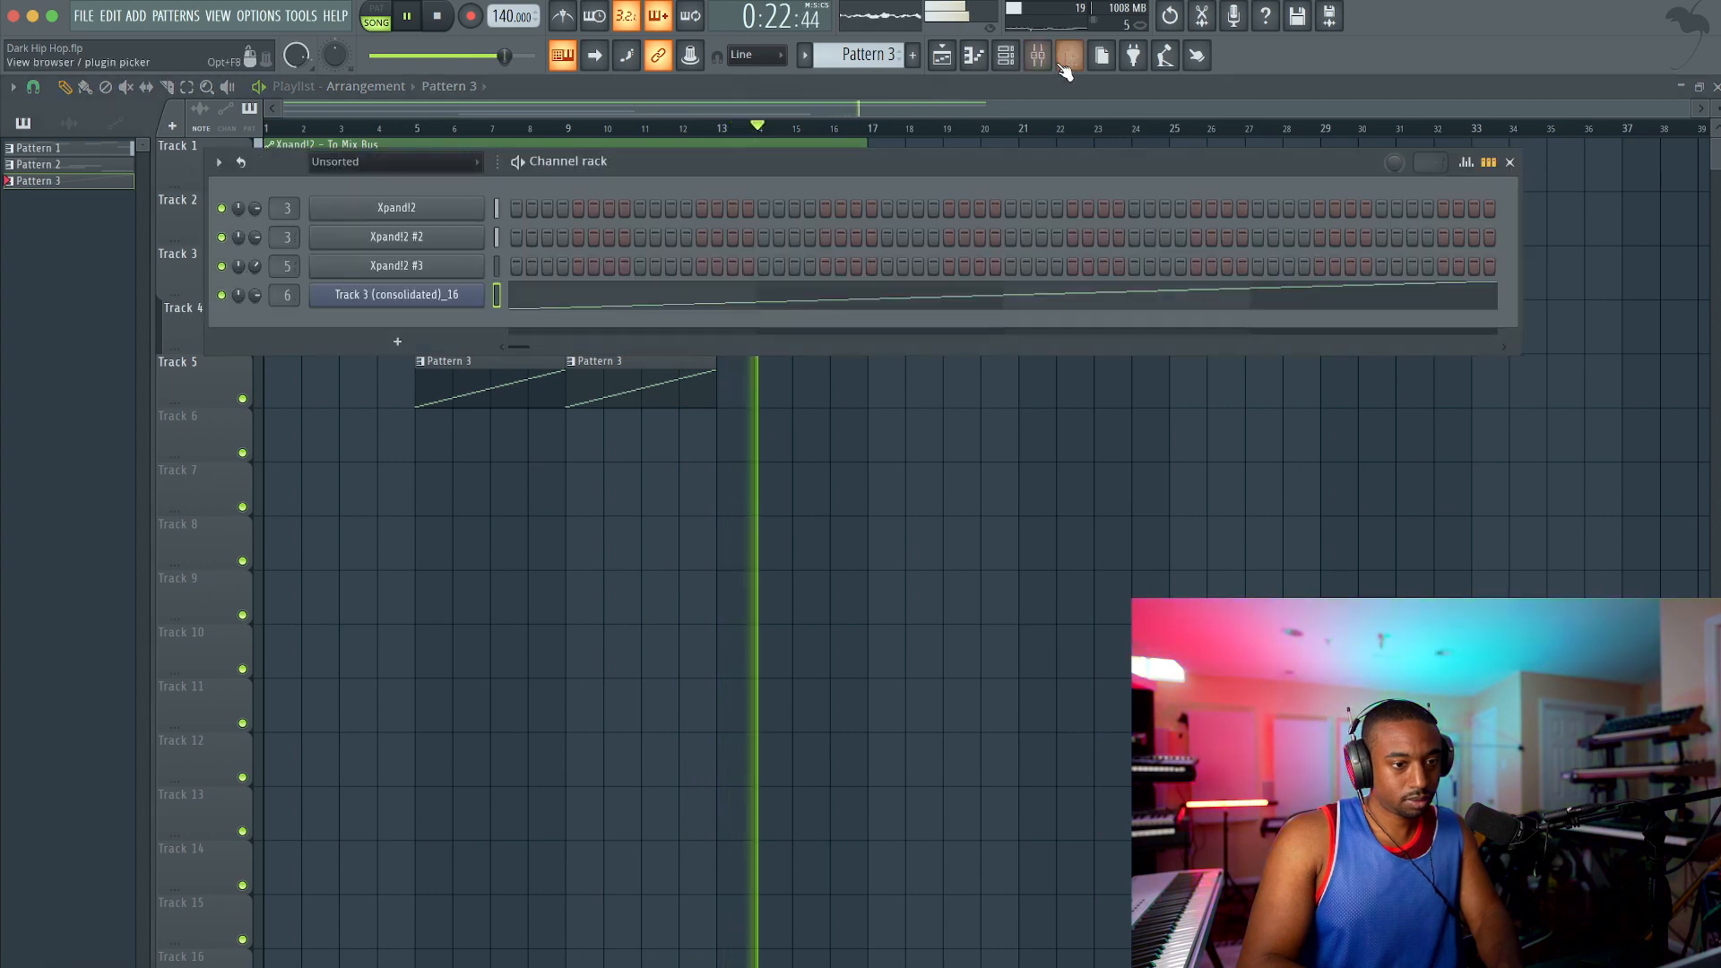
click(1038, 56)
right_click(1347, 456)
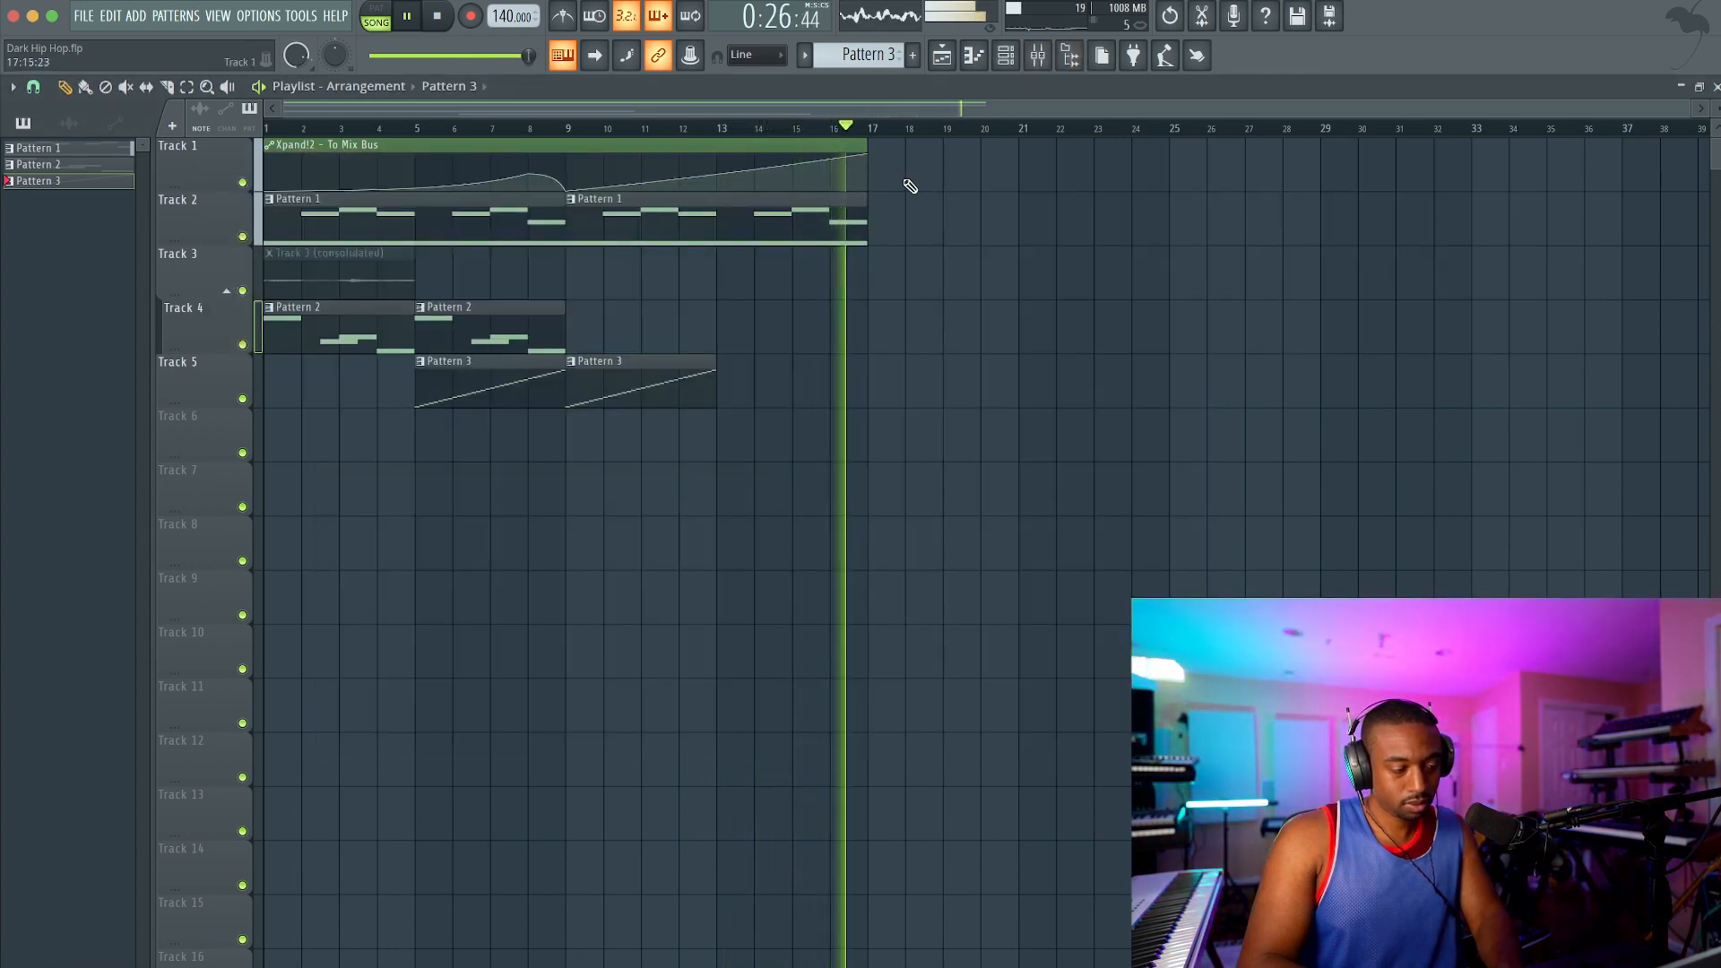
click(1040, 56)
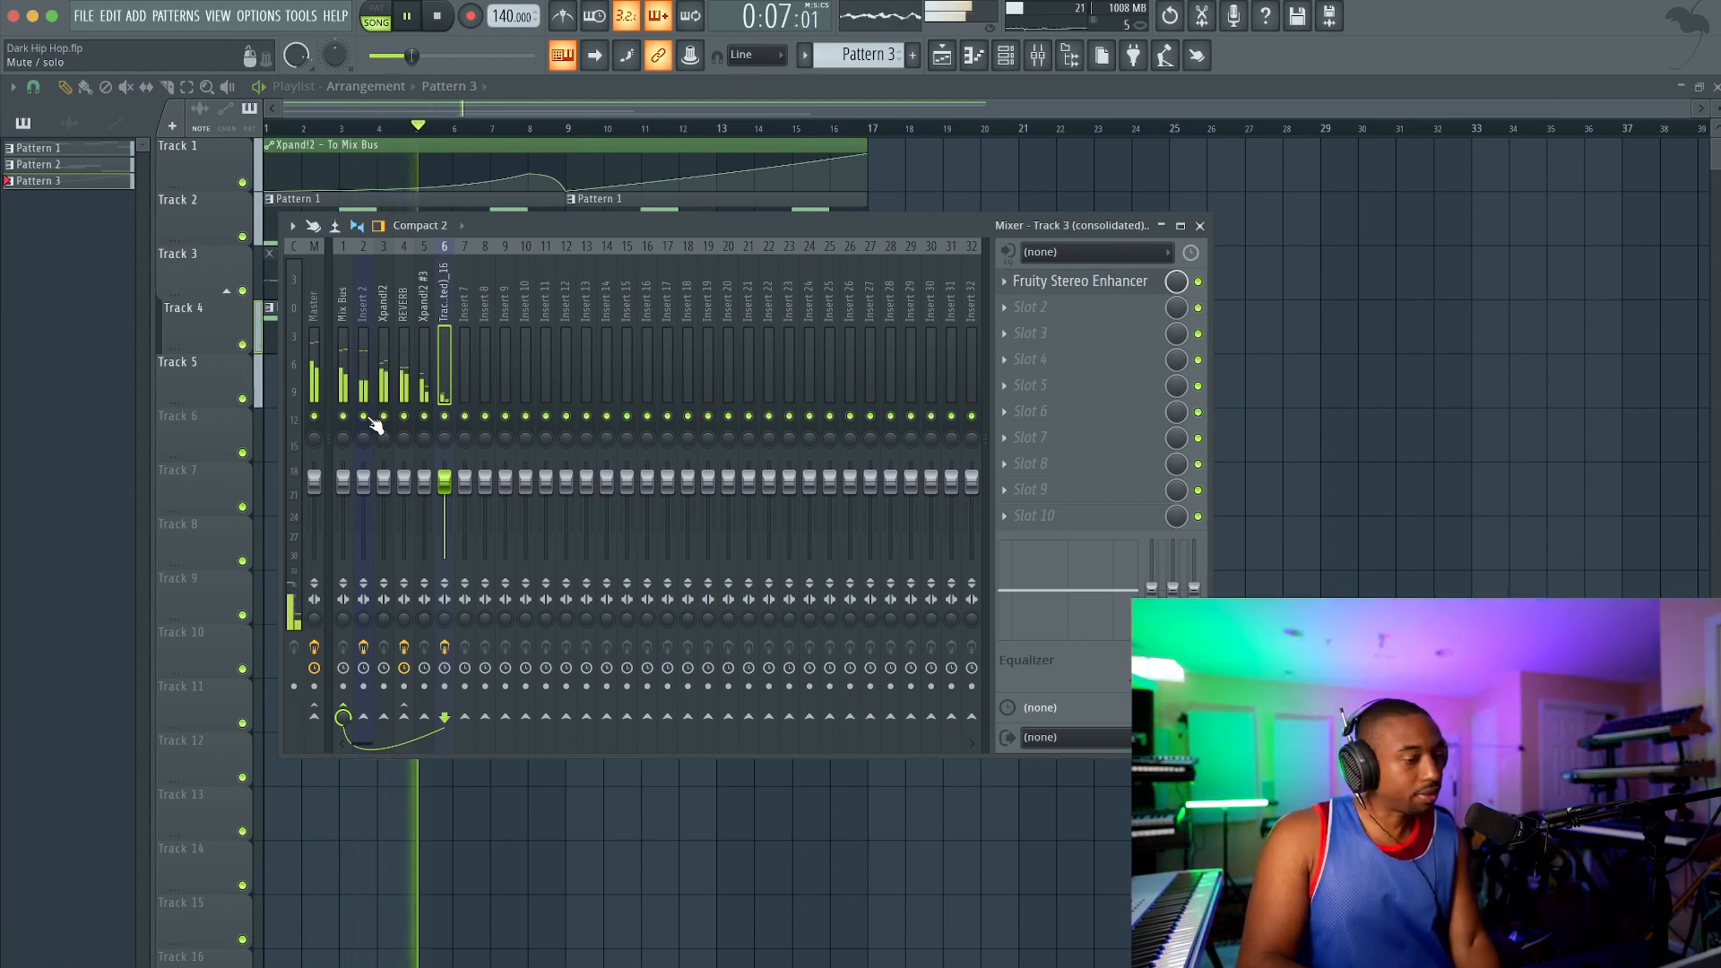
key(F9)
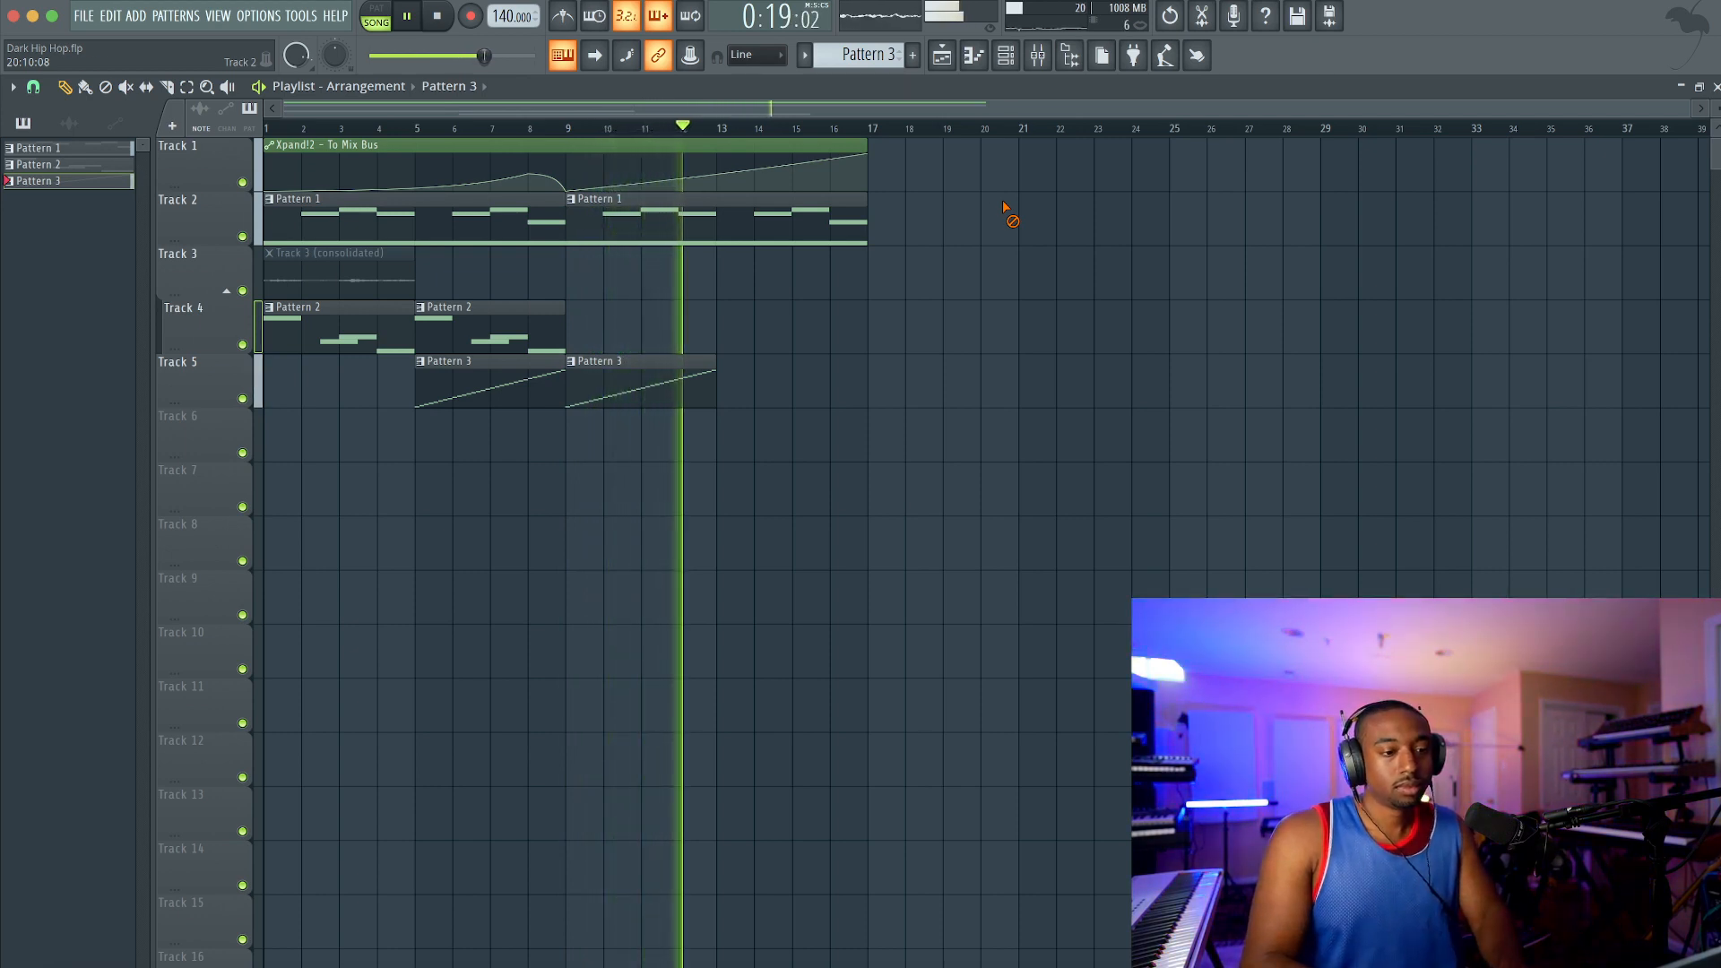
click(1036, 63)
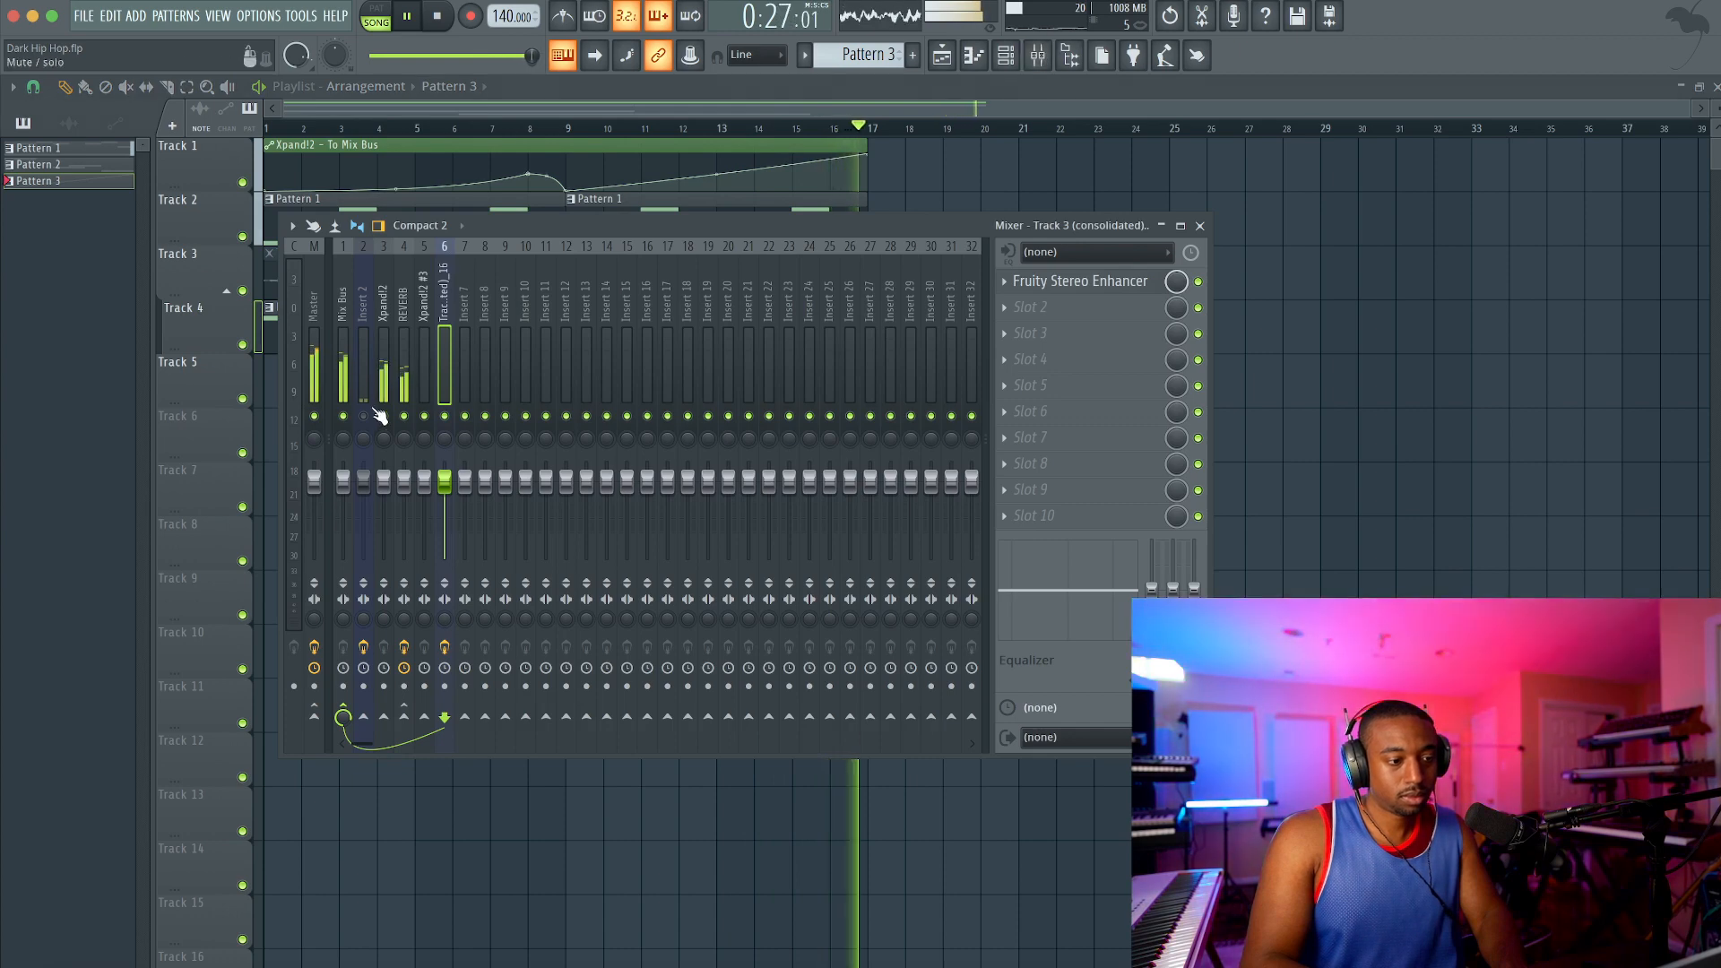
key(space)
click(1199, 225)
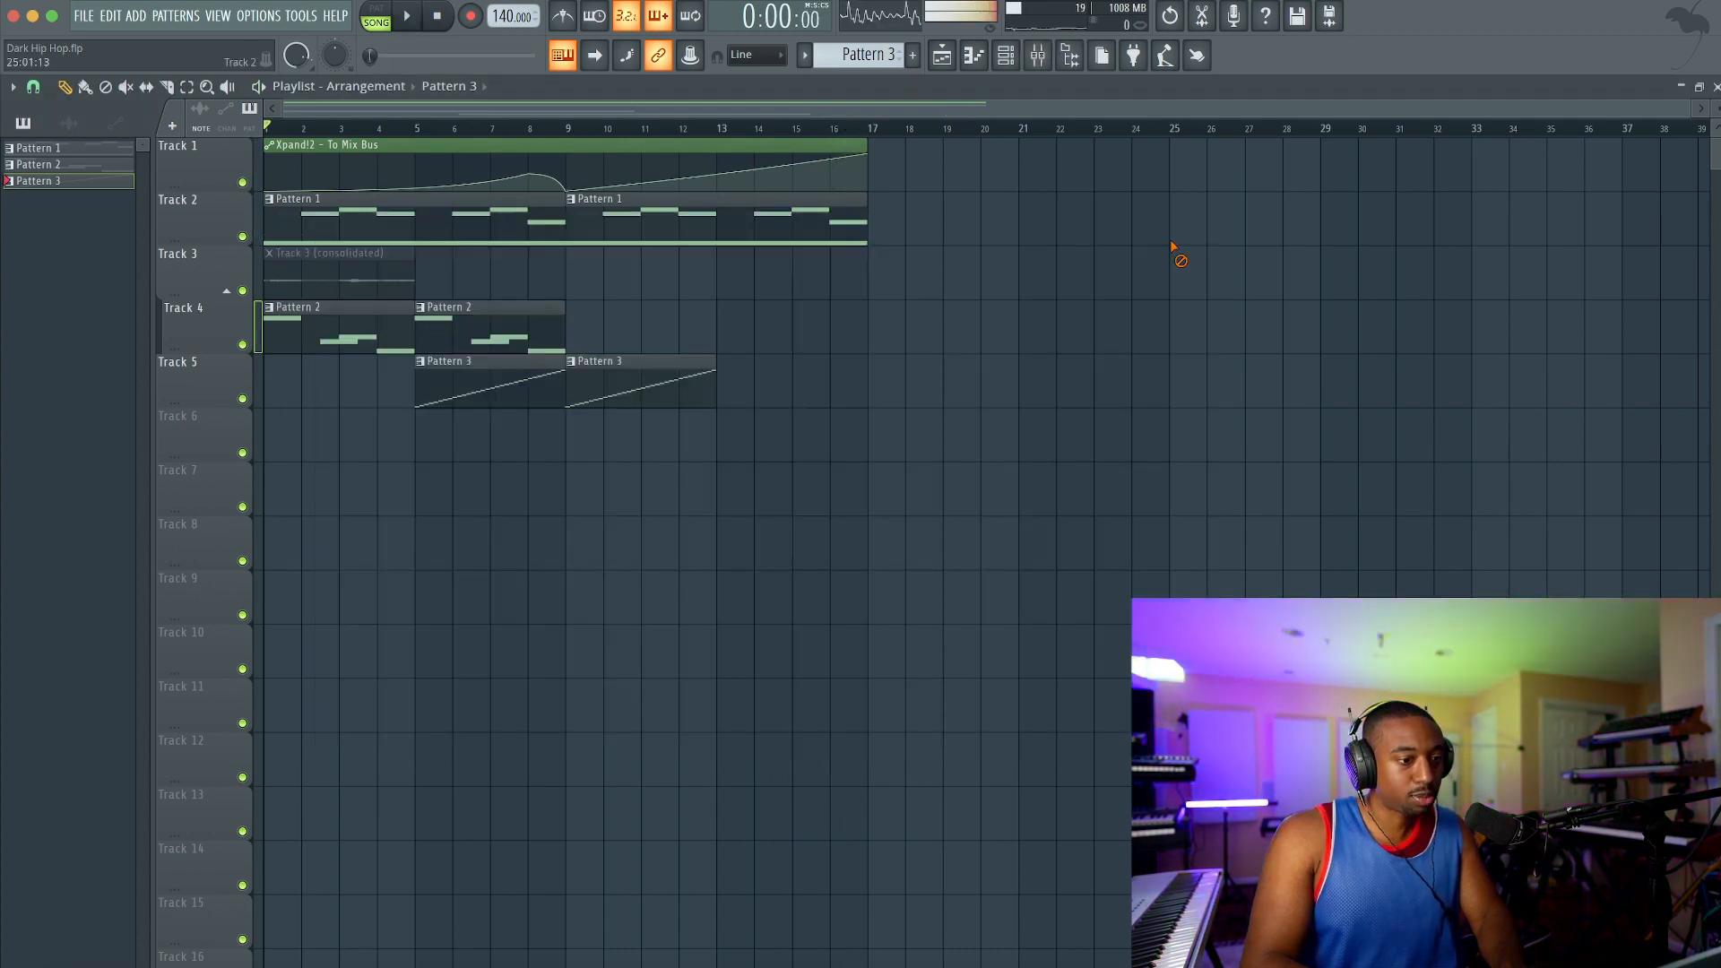